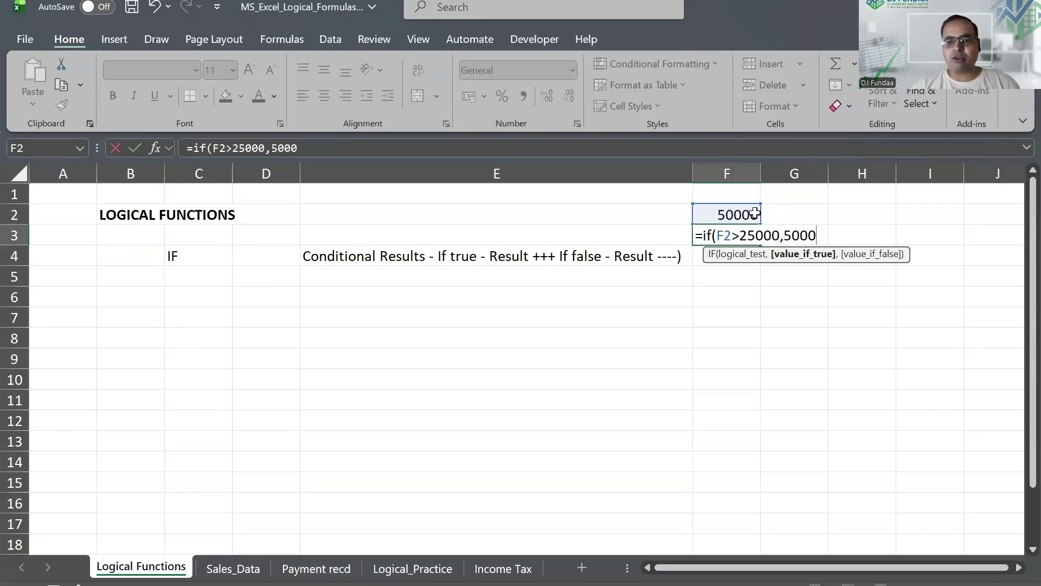
Finish the IF formula in F3 with 0 as the false result, giving =IF(F2>25000,5000,0)
text(,0)
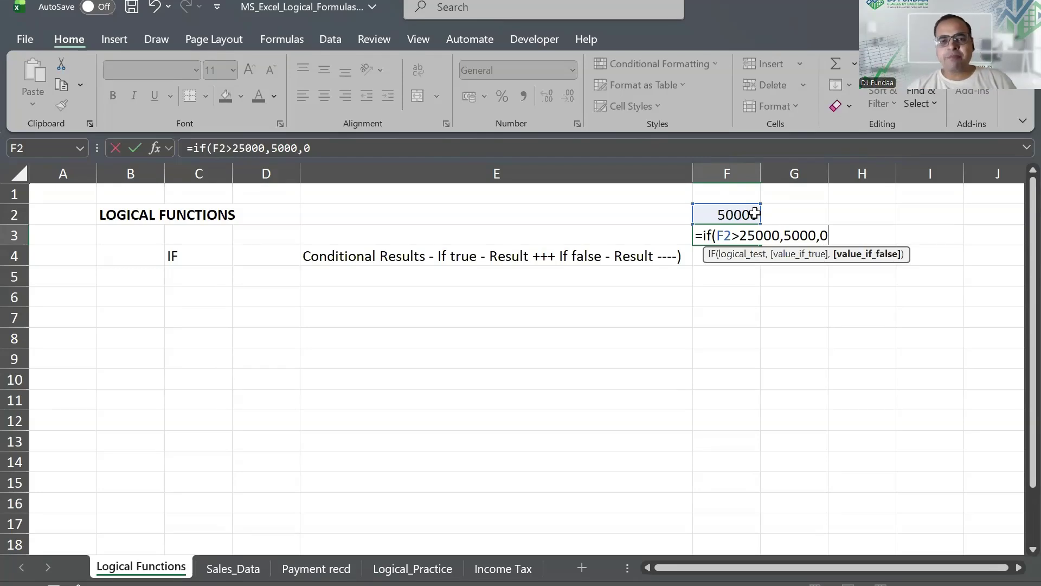
text())
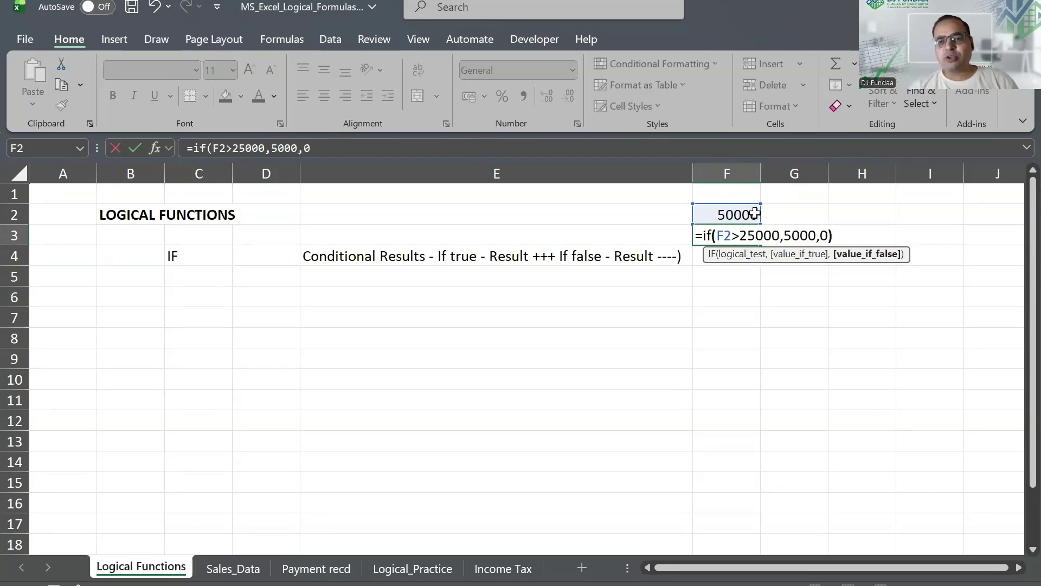
key(Return)
key(Up)
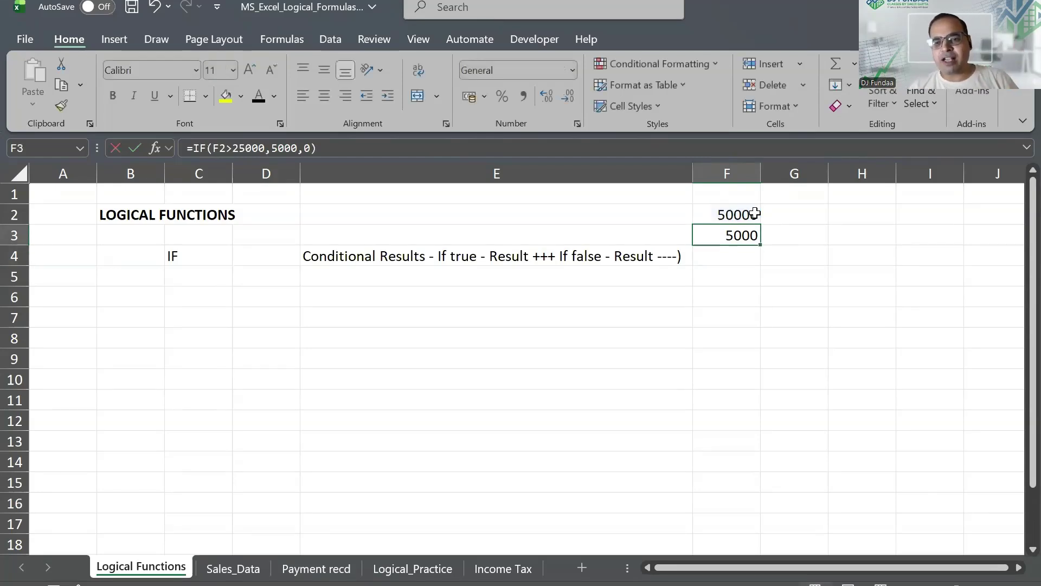
Set the sample value in F2 to 24000 to test the false case of the IF formula
key(Up)
text(24000)
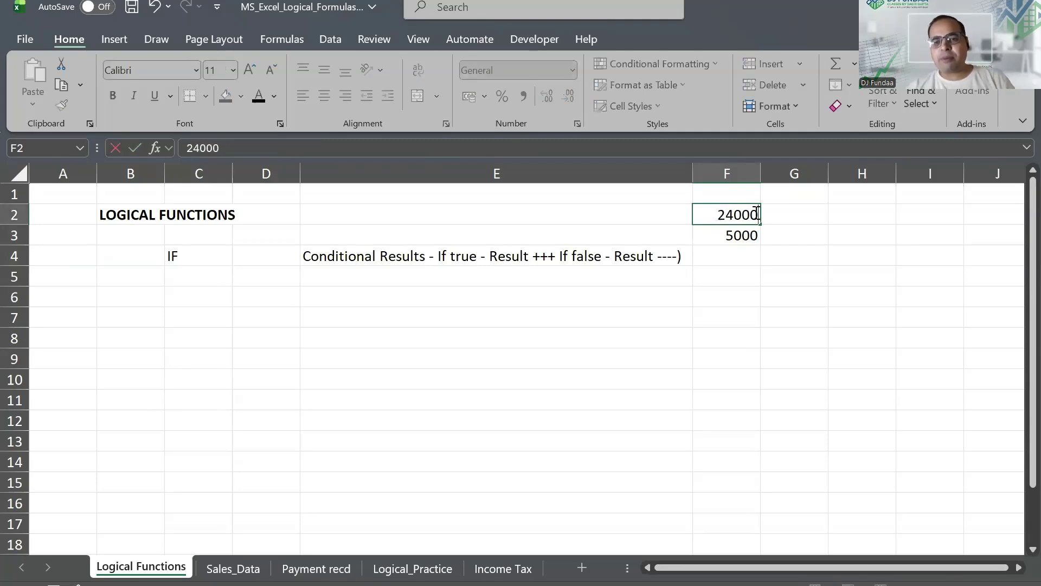
key(Return)
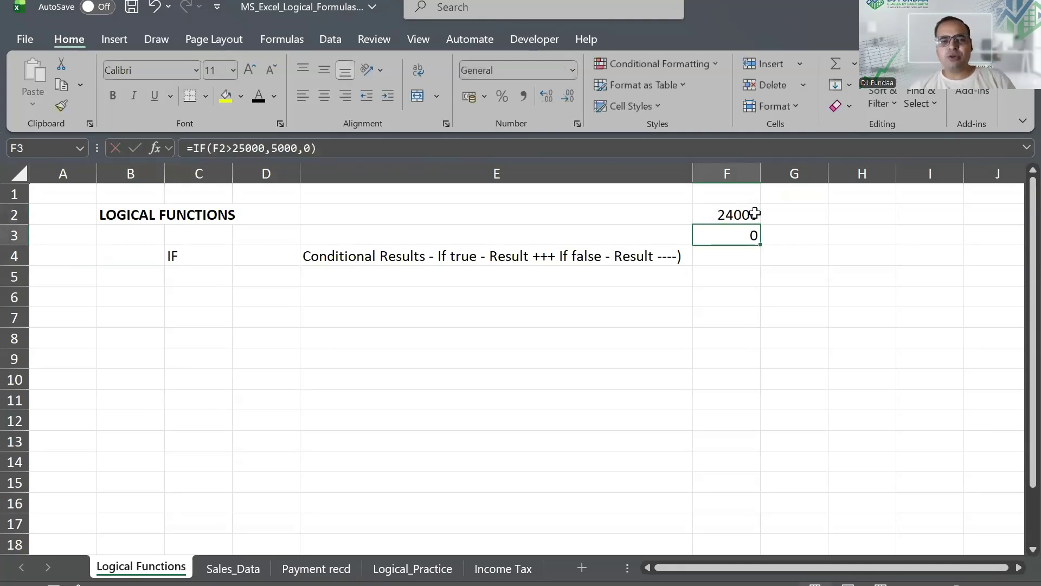
Review the IF formula in F3, leave it as is, and clear the sample cells F2:F3
key(F2)
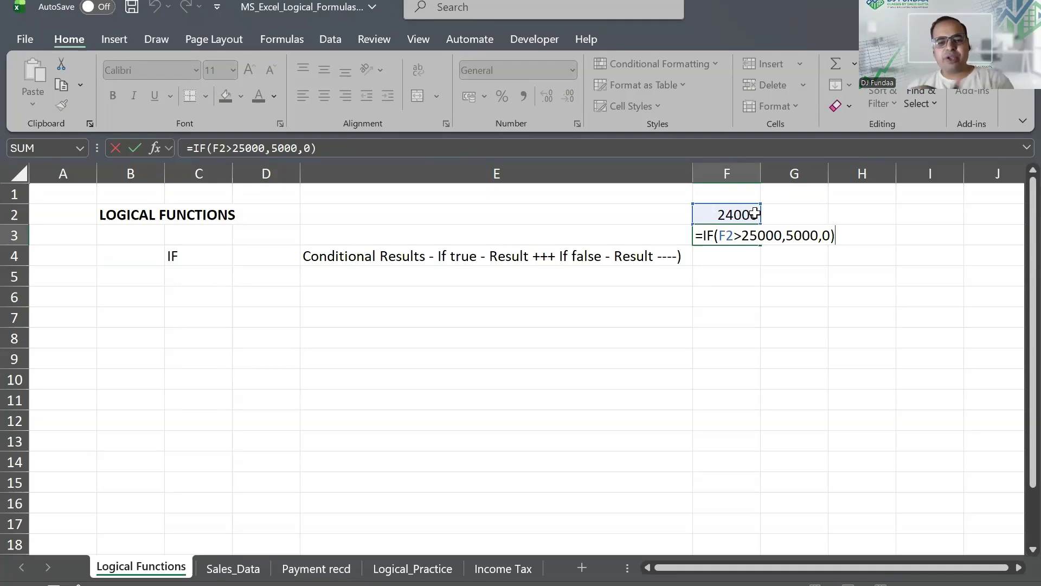
key(ctrl+Return)
shift+click(755, 214)
key(Delete)
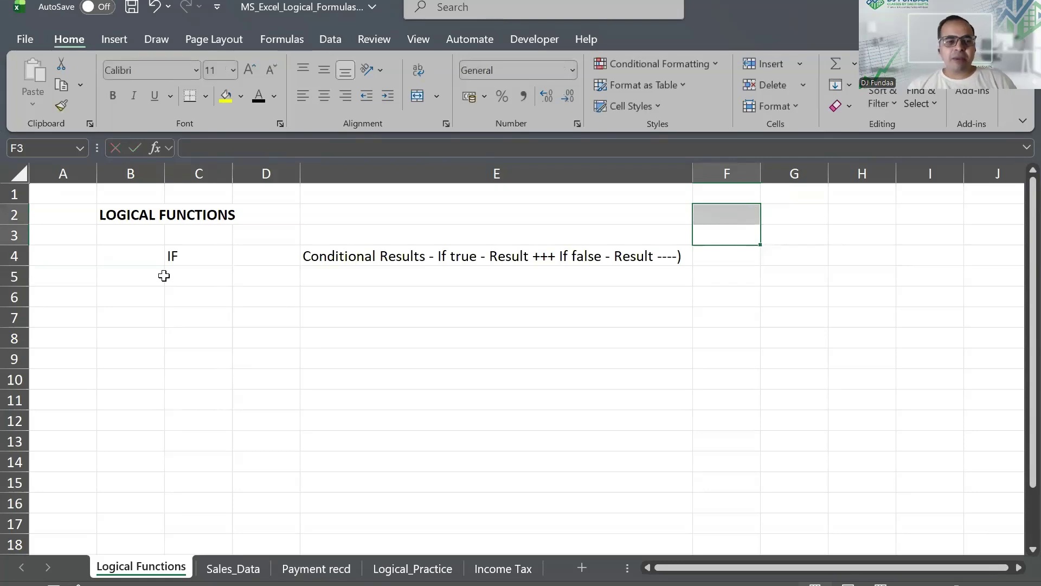
Reveal the concealed text in row 6 with the AND function and its description
click(109, 296)
key(shift+space)
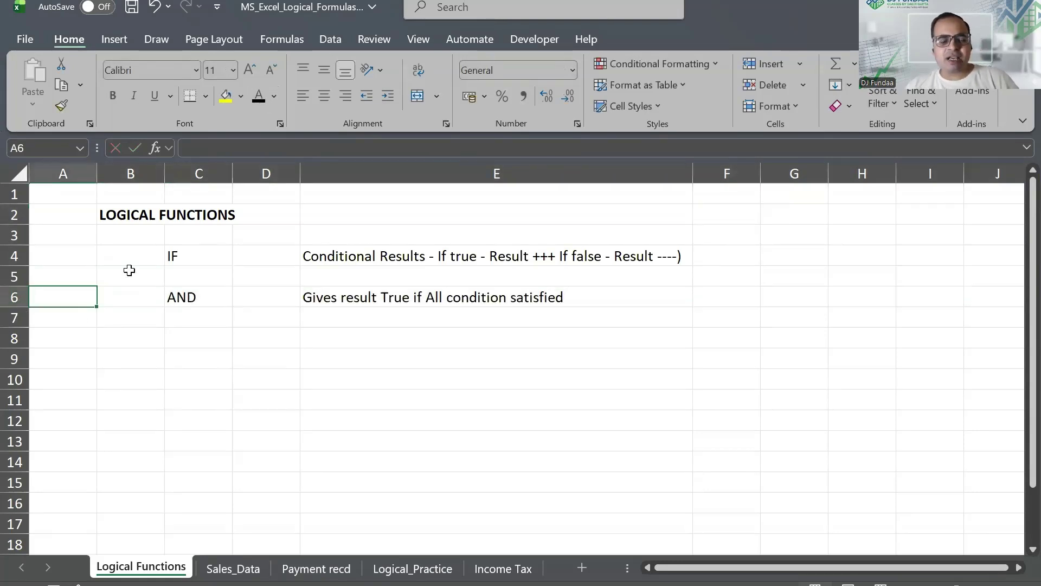
click(122, 270)
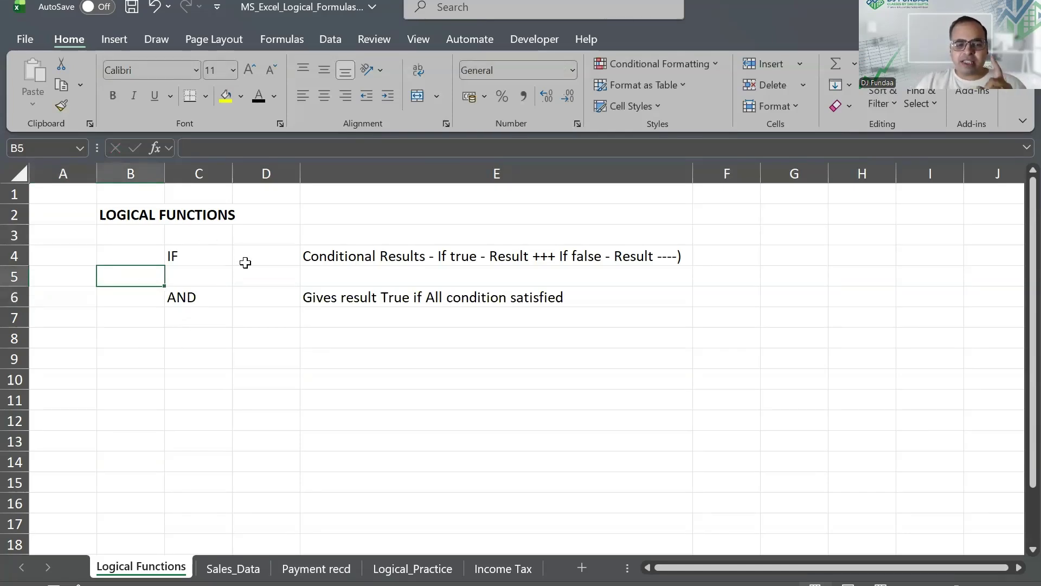
Reveal the concealed text in row 8 with the OR function and its description
click(112, 339)
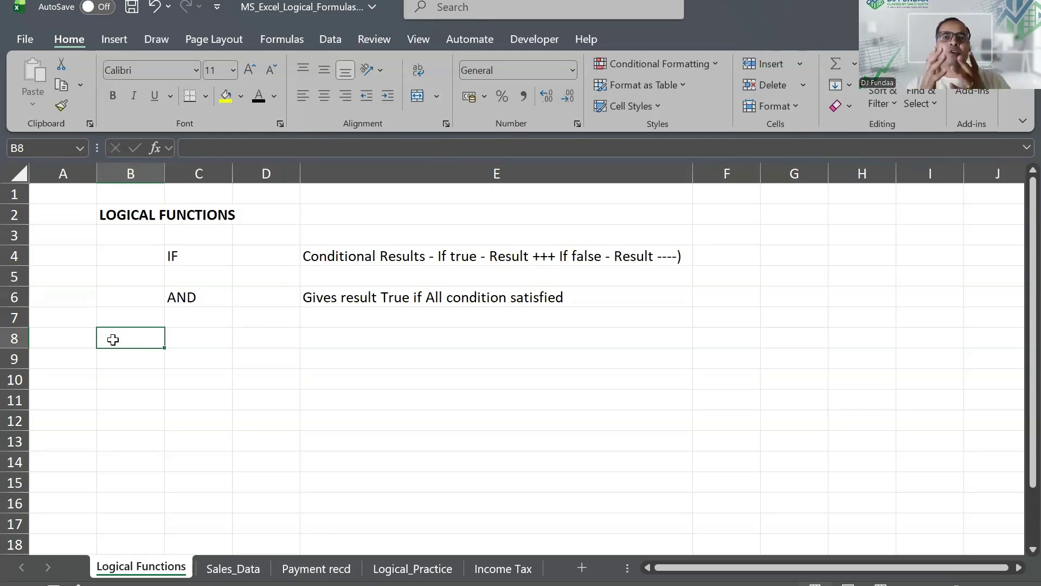
key(ctrl+z)
key(Down)
key(Down)
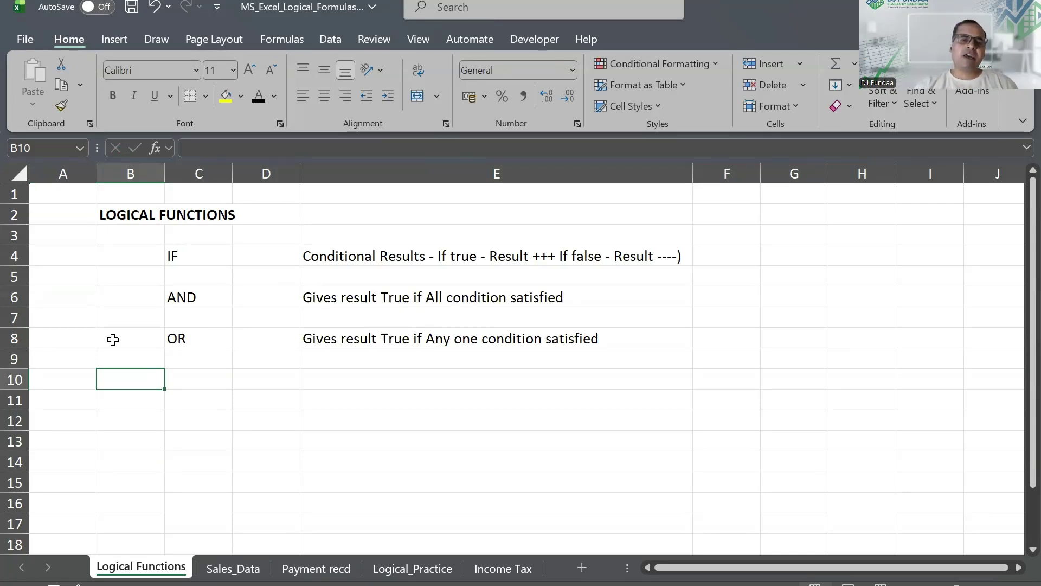
Reveal the concealed text in row 10 with Nested IF and its description
key(ctrl+z)
key(ctrl+z)
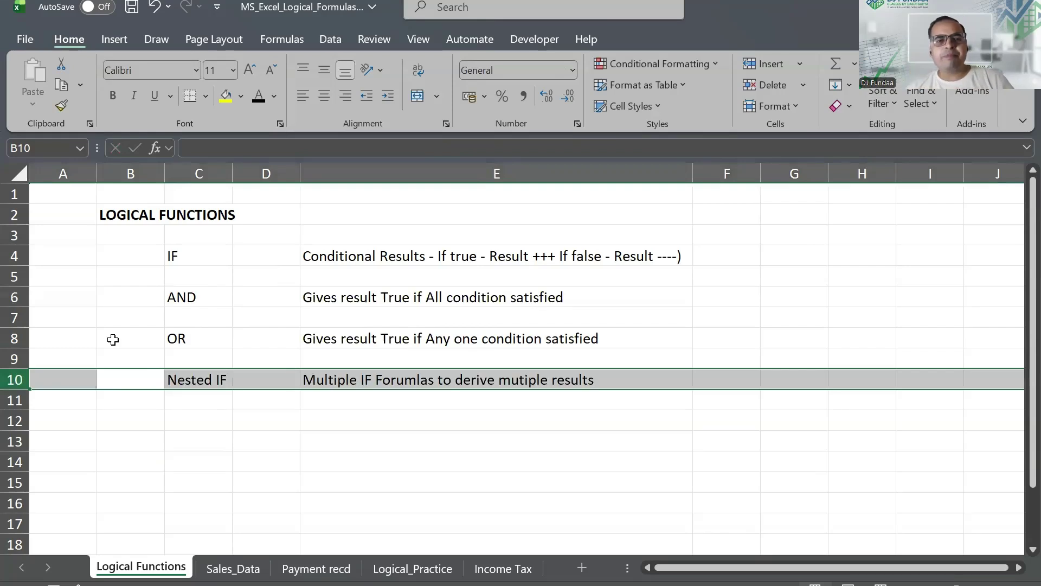
key(Down)
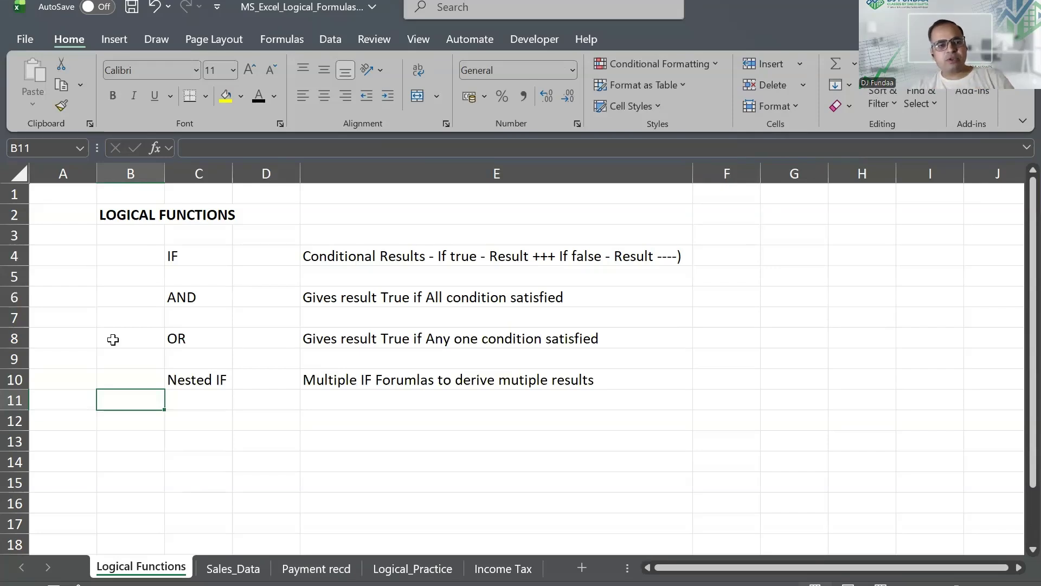
Reveal the concealed text in row 12 with the IFS function and its description
key(Up)
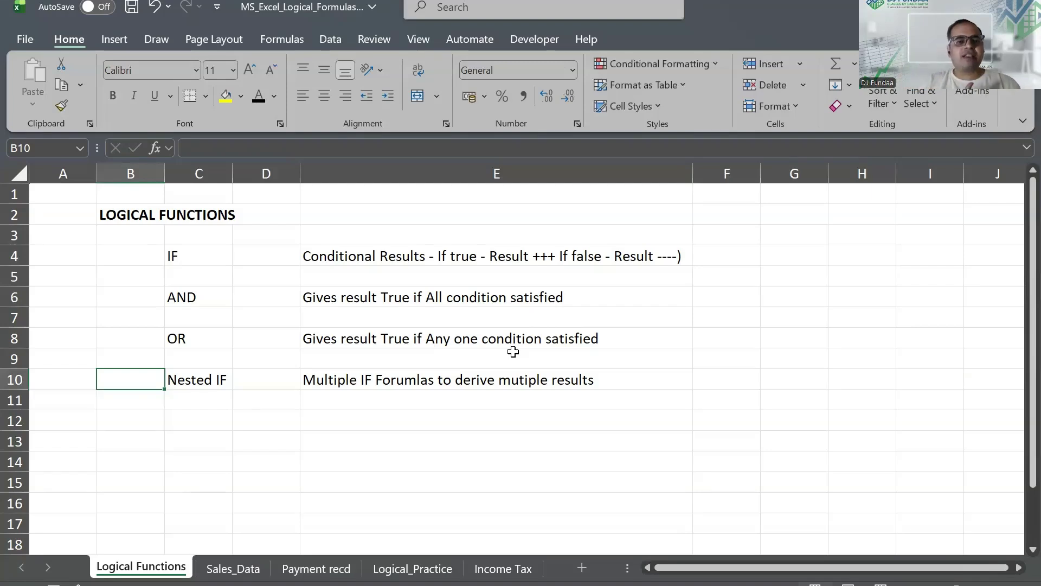
key(Down)
key(Down)
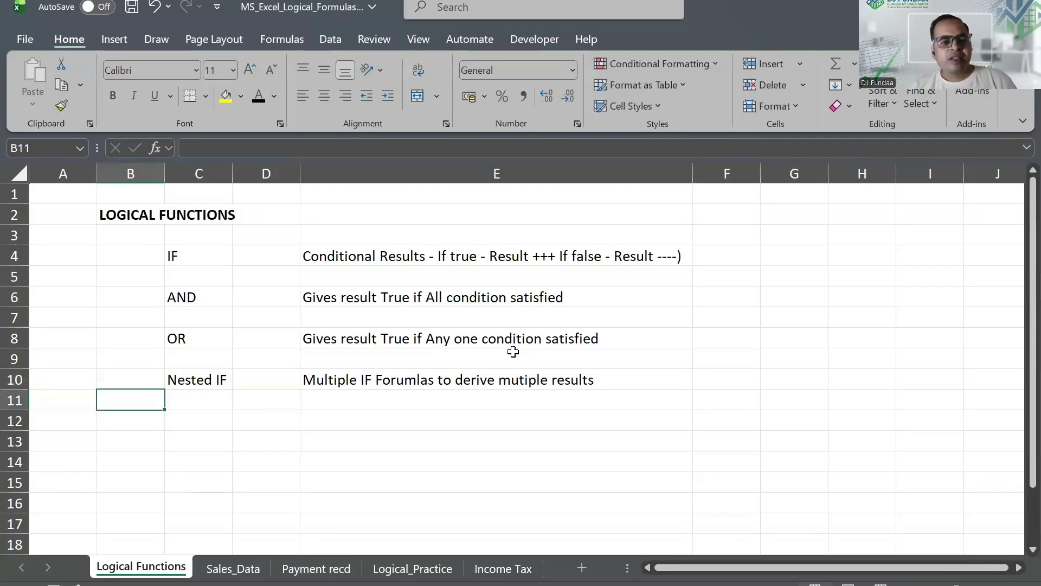
key(ctrl+z)
key(Down)
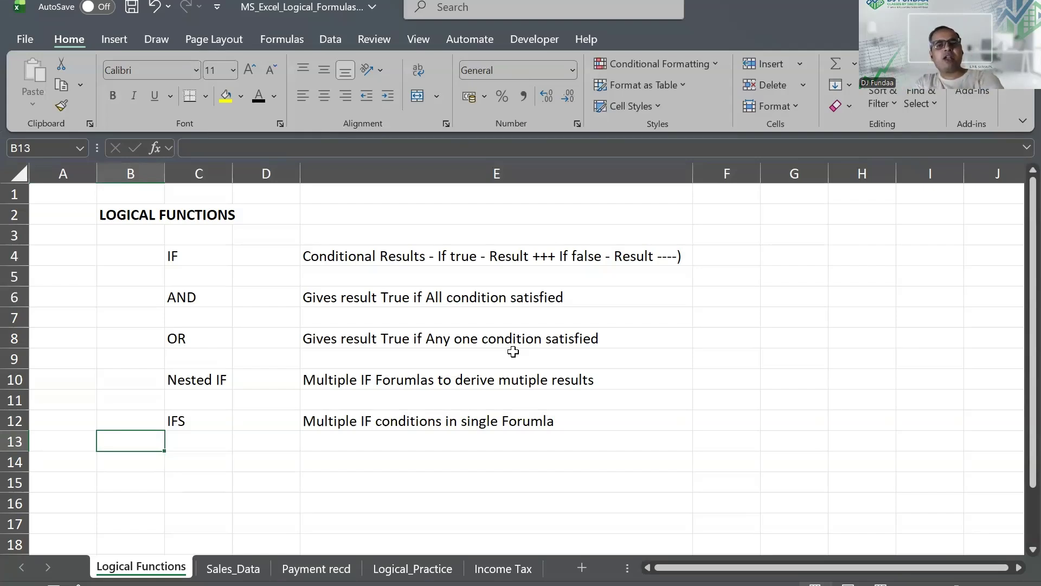
Reveal the concealed text in row 14 with the NOT function and its description
key(Up)
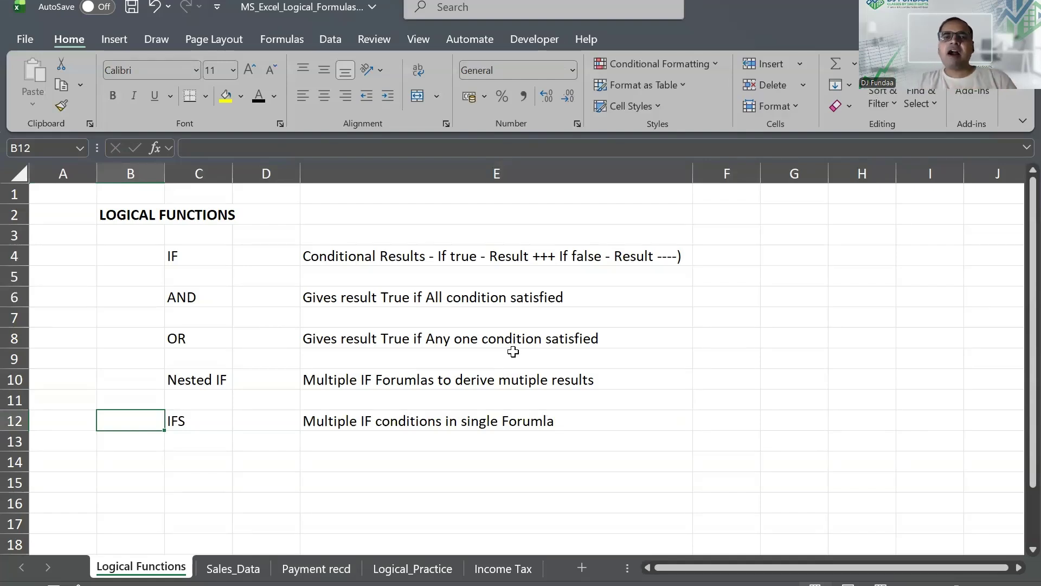
key(Down)
key(Down)
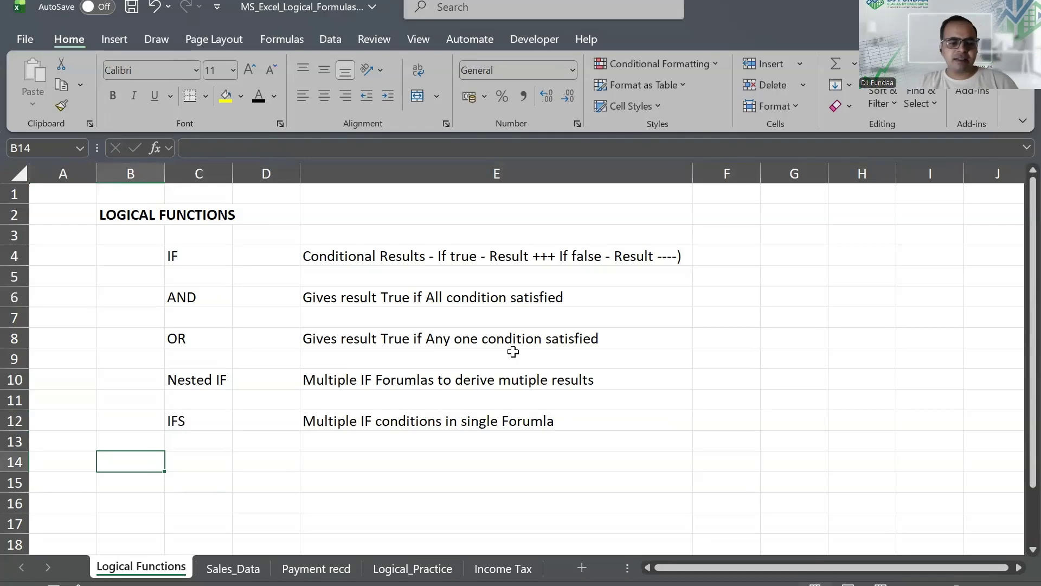
key(shift+space)
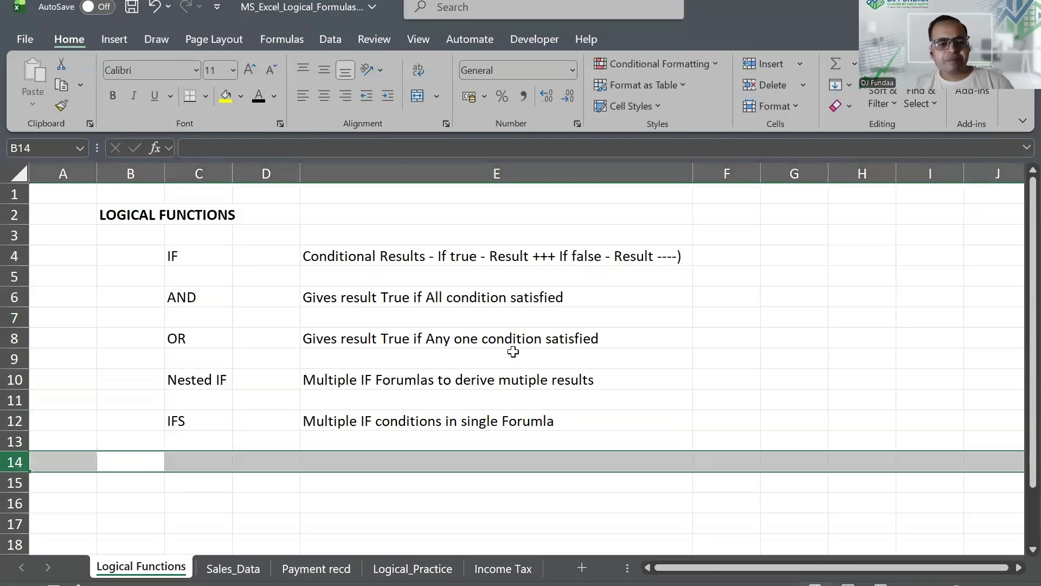
key(F4)
key(Down)
key(Down)
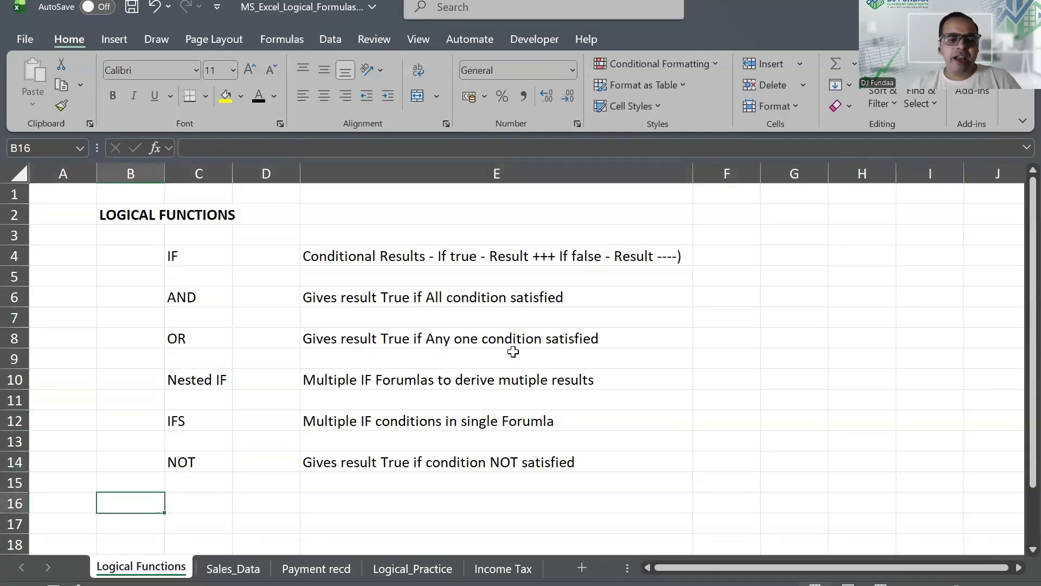
key(shift+Right)
key(Right)
key(Left)
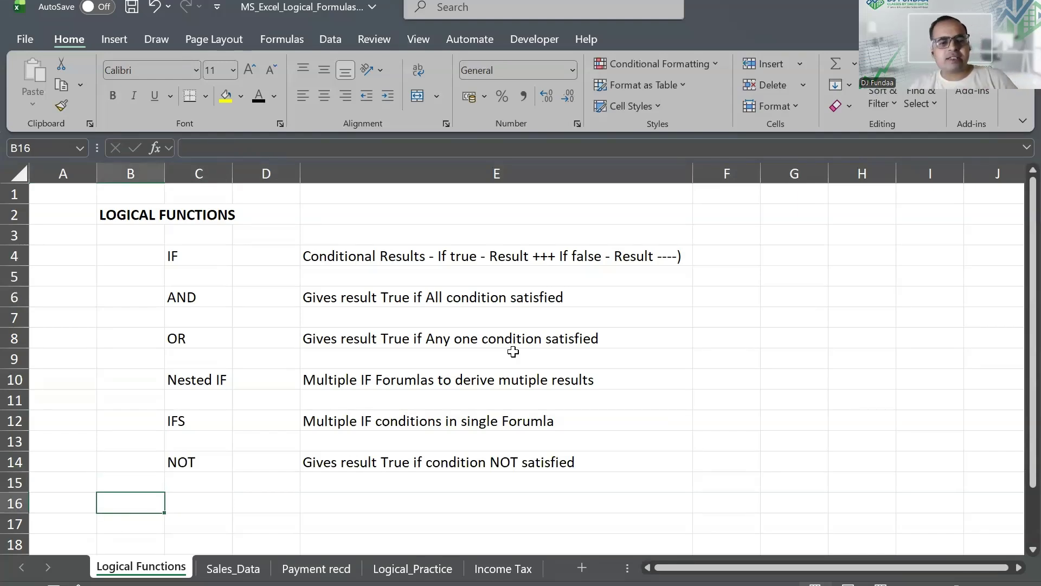
key(shift+space)
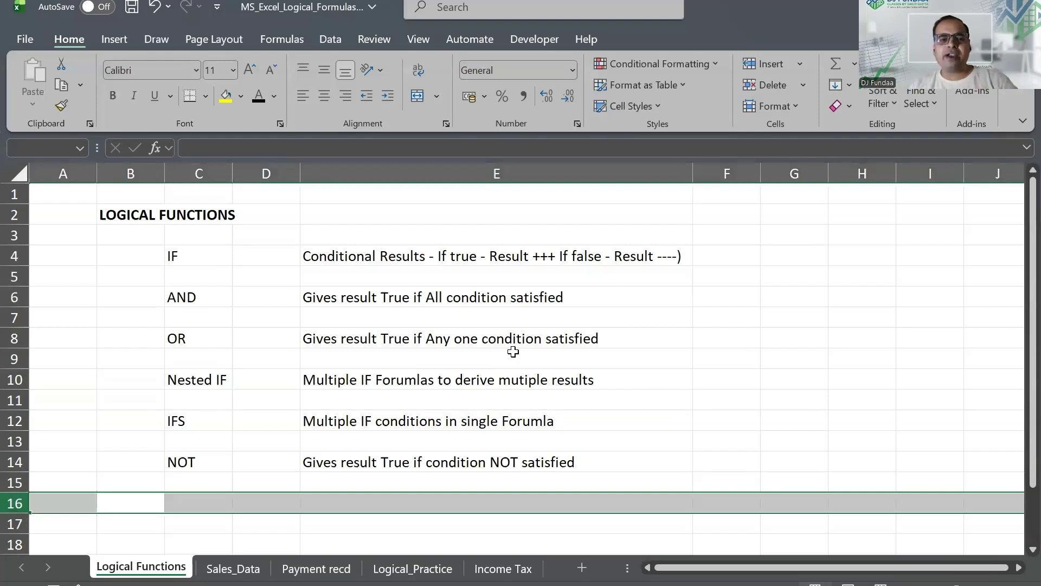
key(Up)
key(Down)
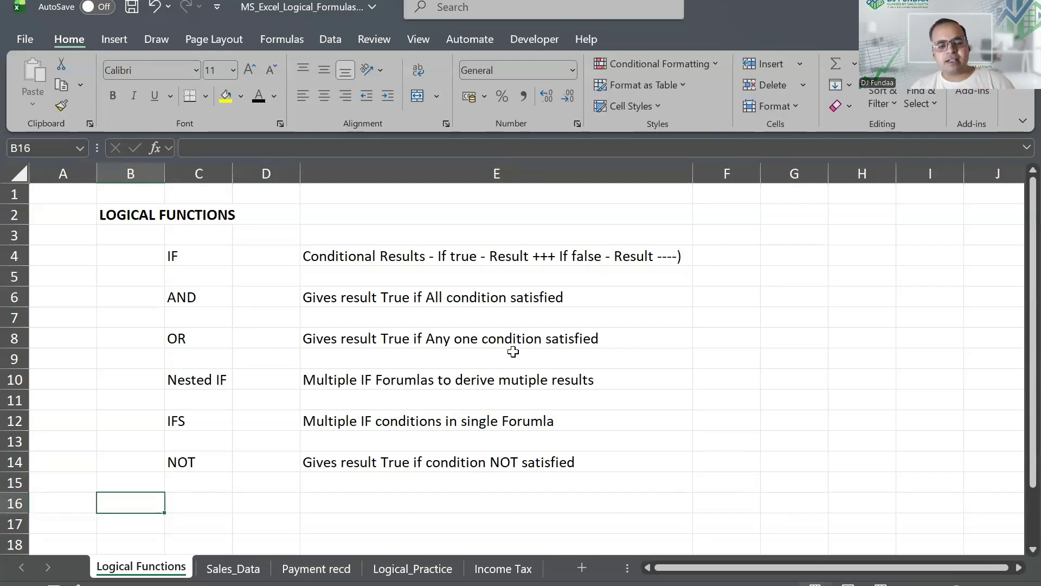
Reveal the concealed text in row 16 with the IFERROR function and its description
key(shift+space)
key(ctrl+z)
key(Down)
key(Up)
key(Right)
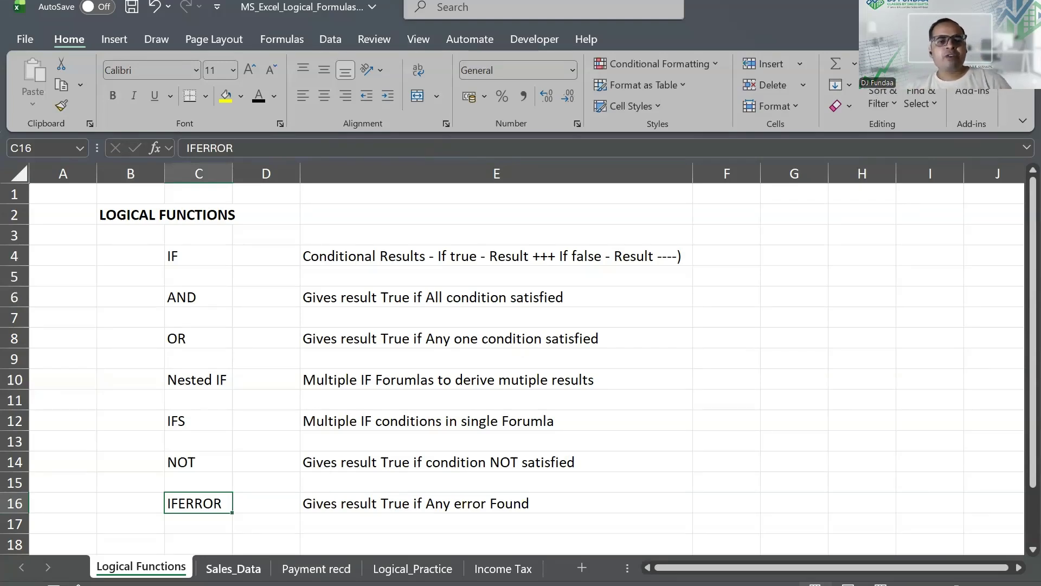
Switch to the Sales_Data sheet and review its invoice columns from GSTIN across to CGST
key(ctrl+Page_Down)
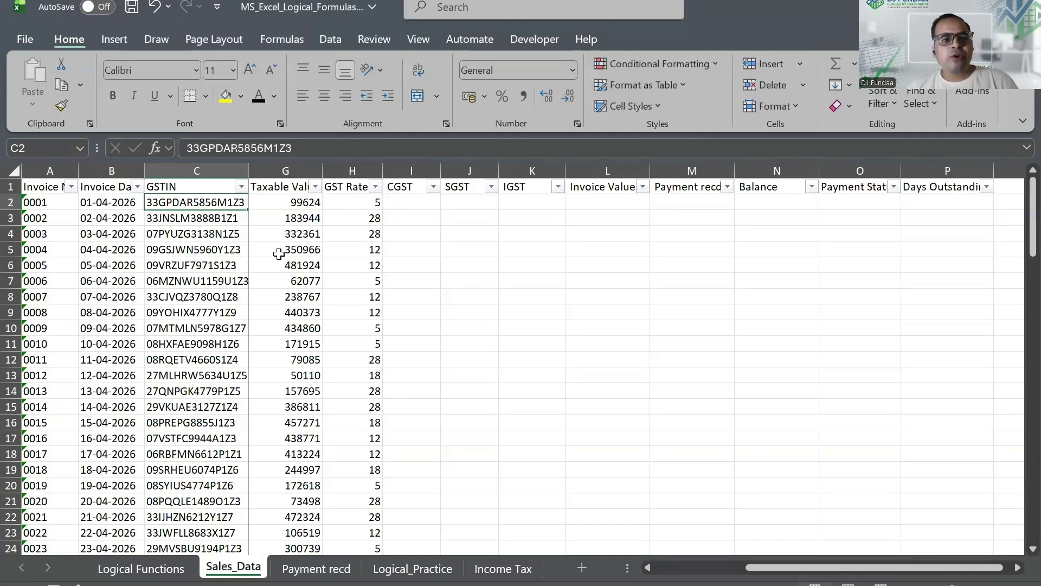
click(426, 201)
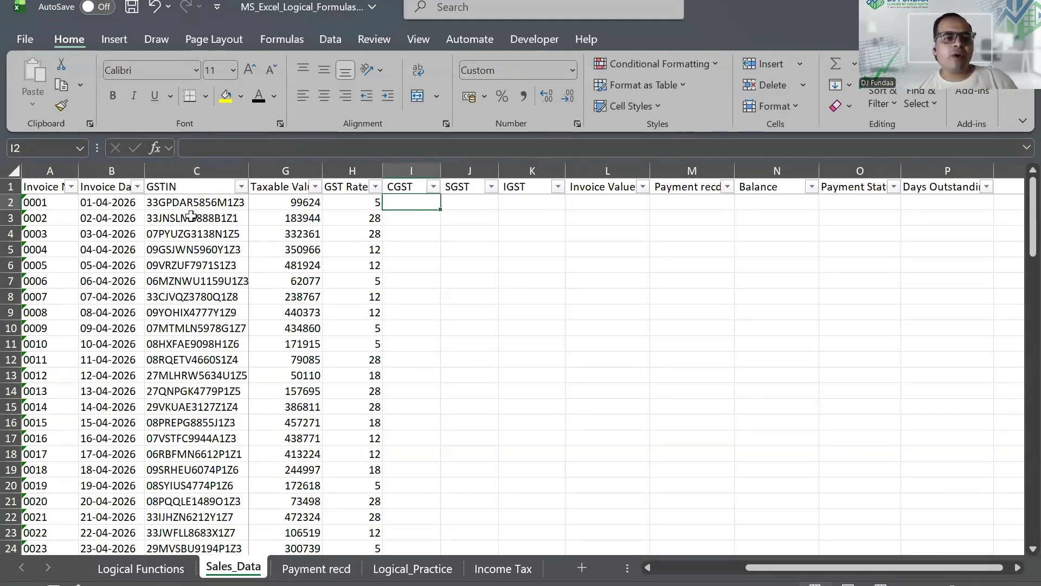
click(198, 233)
key(Right)
key(Right)
key(Right)
key(Right)
key(Right)
key(Right)
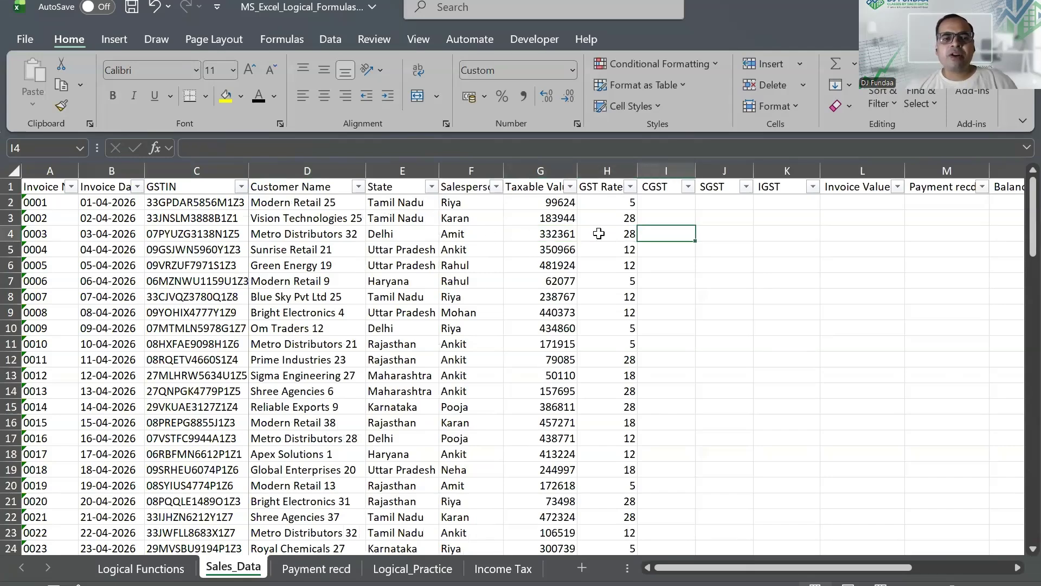
click(691, 205)
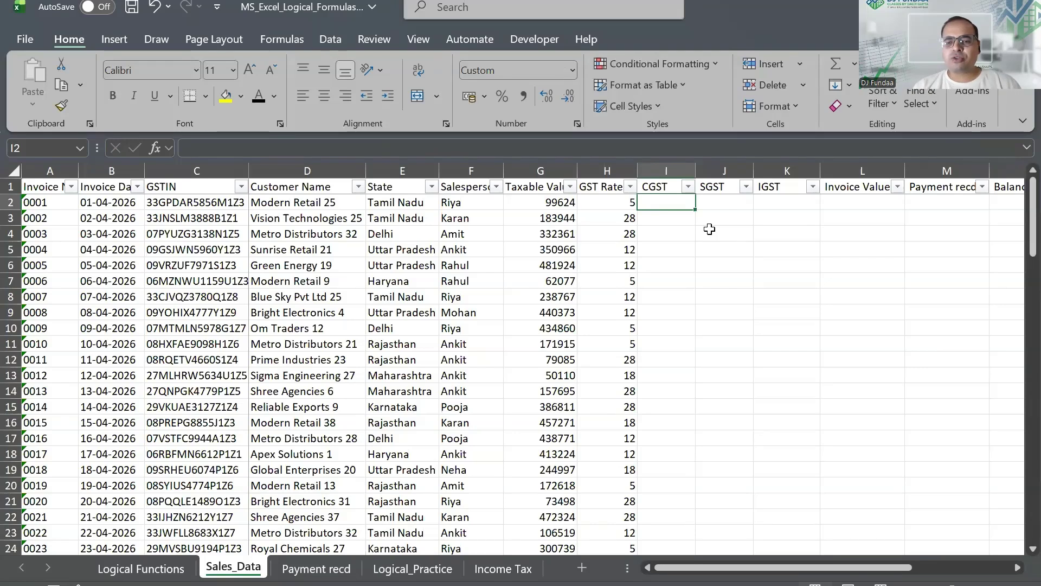
text(=)
key(Escape)
text(=)
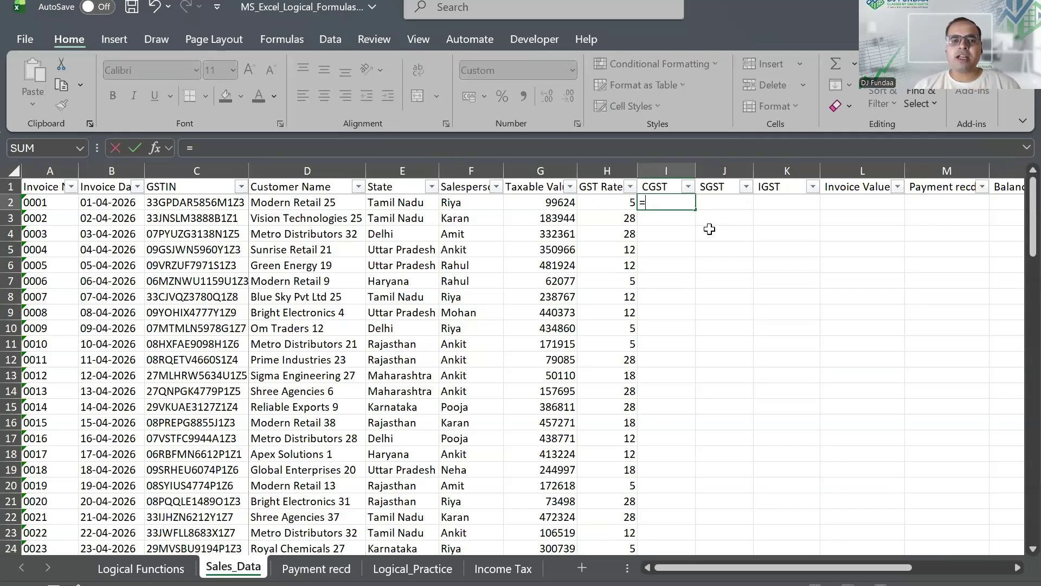
key(Escape)
Examine the State column, including the Delhi entries, together with the empty CGST, SGST and IGST columns
click(401, 171)
click(388, 361)
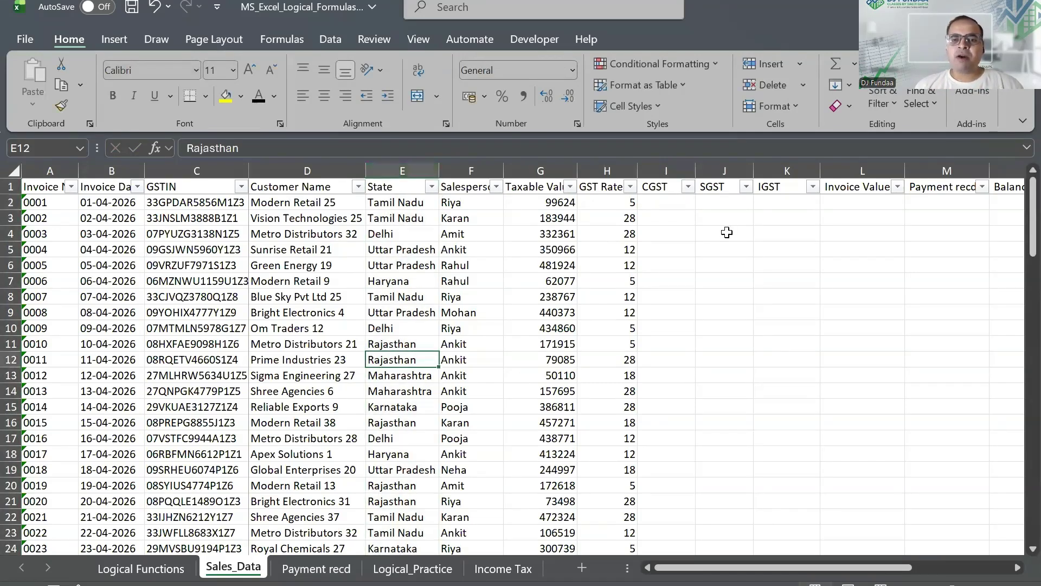
click(675, 216)
click(736, 201)
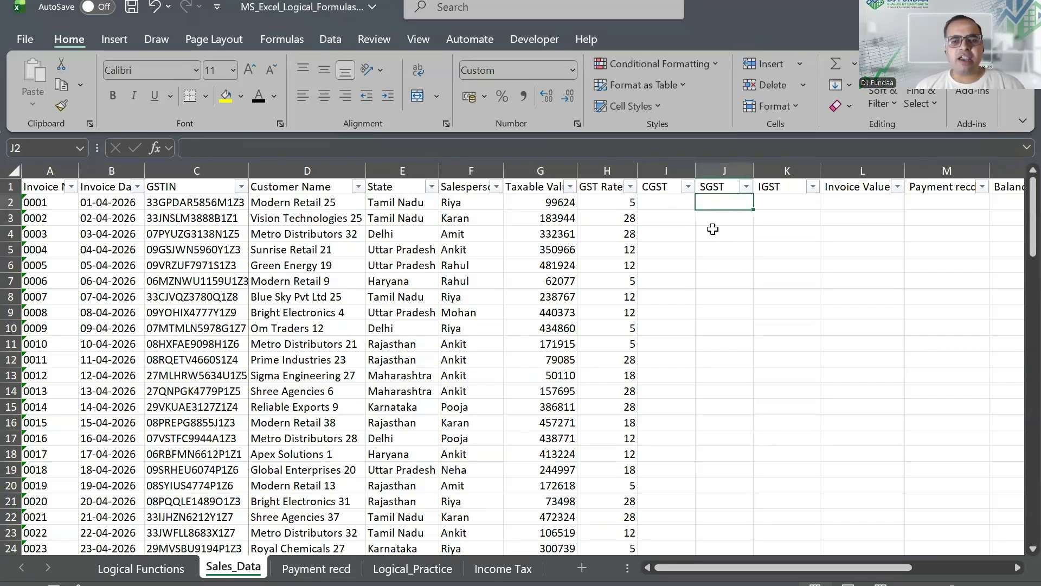
click(400, 235)
click(405, 324)
click(403, 236)
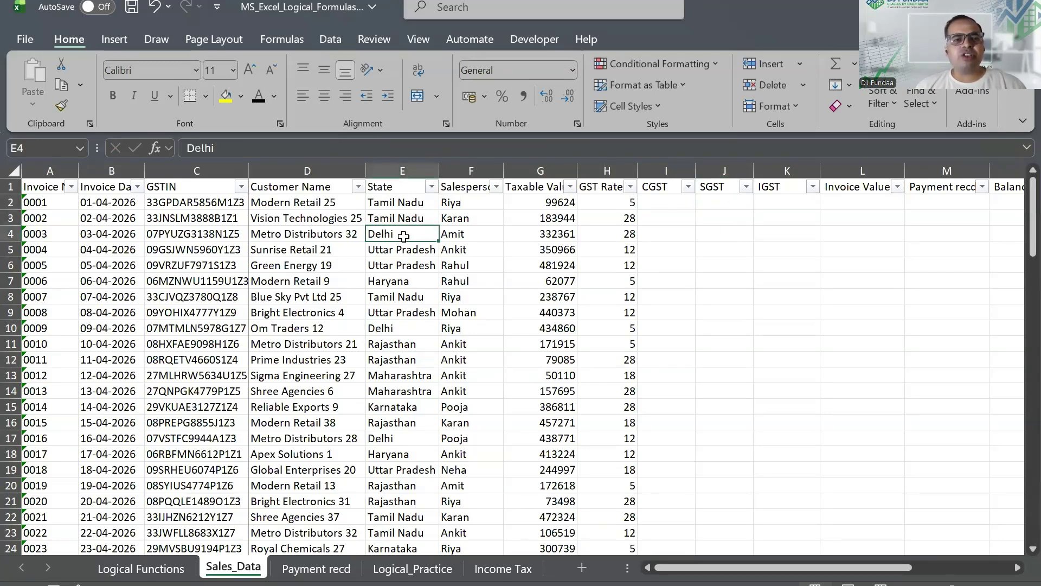
click(781, 218)
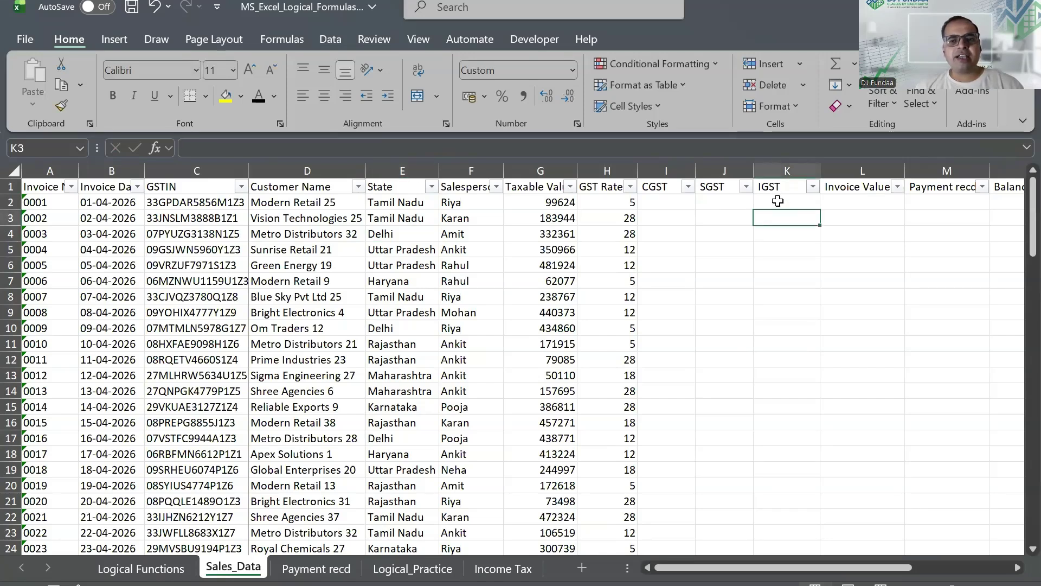
Begin an IF formula in the first CGST cell, I2, with the logical test E2="Maharashtra"
click(673, 202)
text(=)
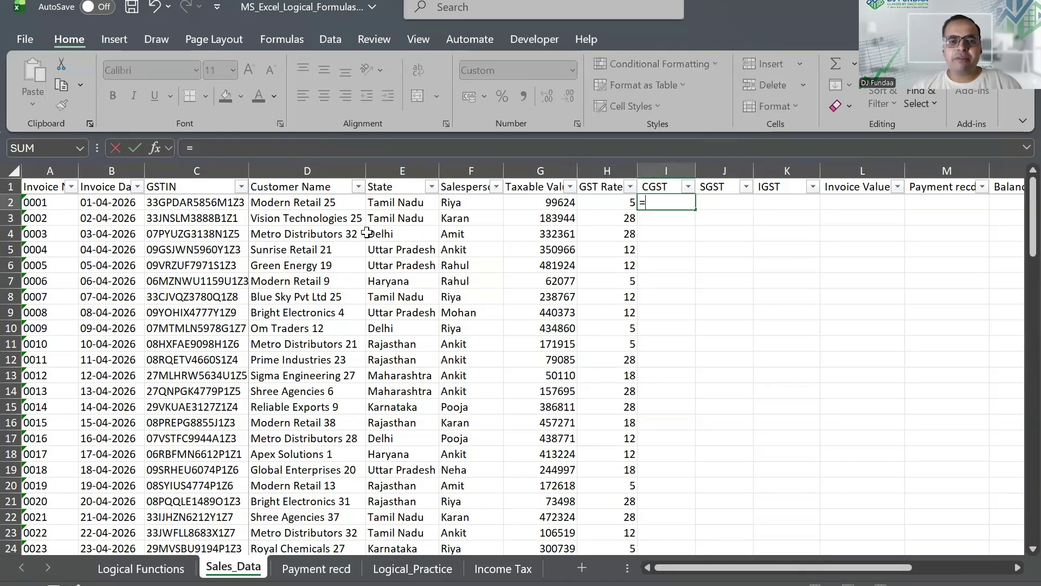
text(if()
click(394, 201)
text(=)
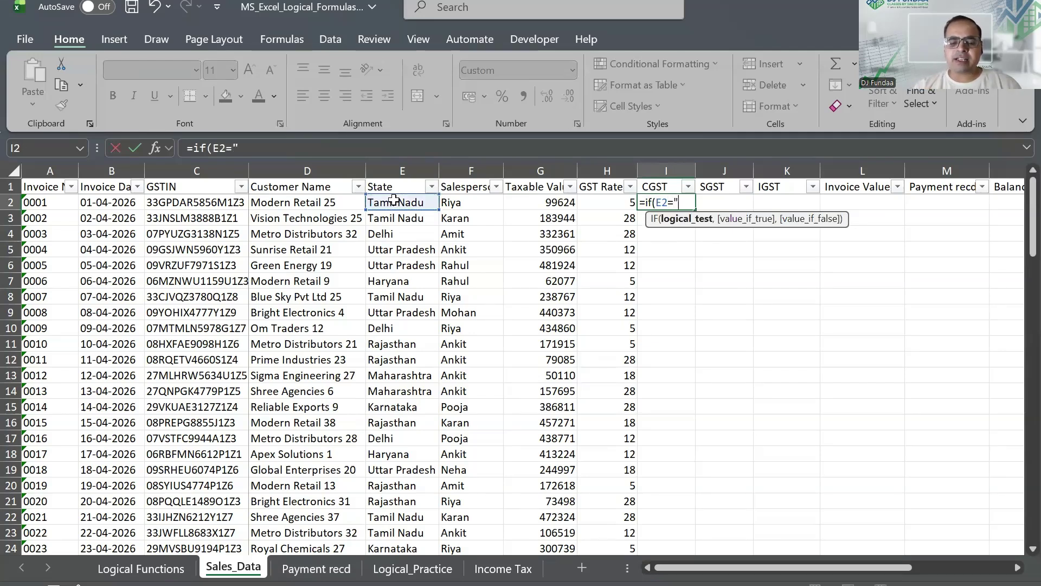
text("Mahas)
text(htra)
key(BackSpace)
key(BackSpace)
key(BackSpace)
key(BackSpace)
key(BackSpace)
text(rashtra)
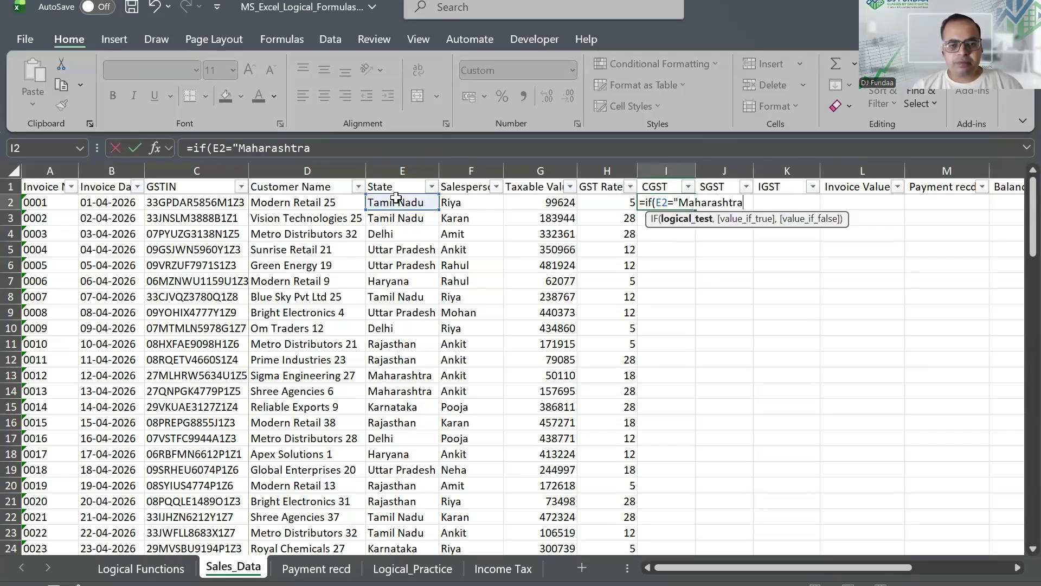
text(",)
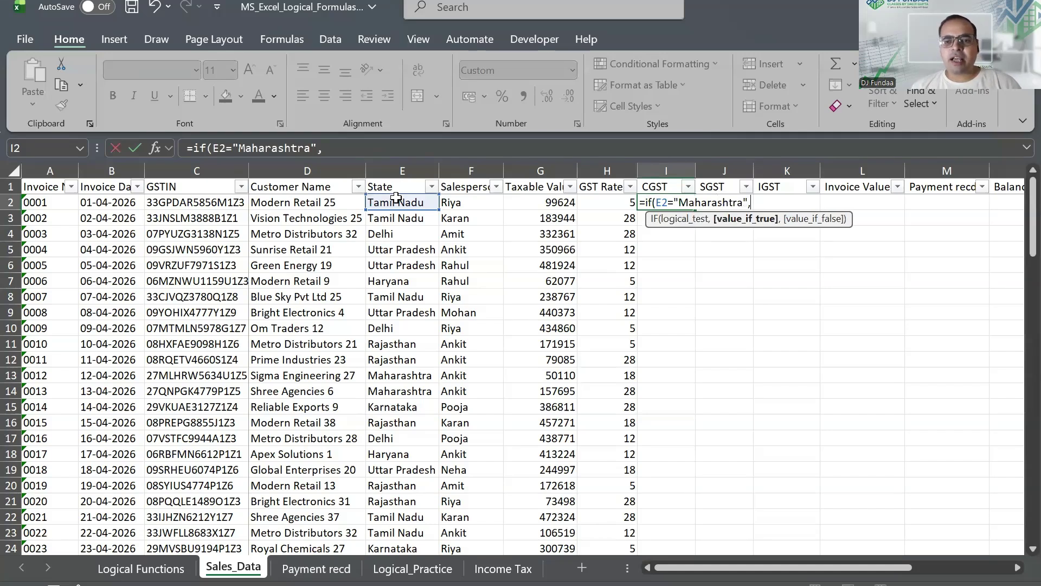
Complete the CGST formula in I2 with G2*H2/100/2 as the true value and 0 as the false value
click(538, 202)
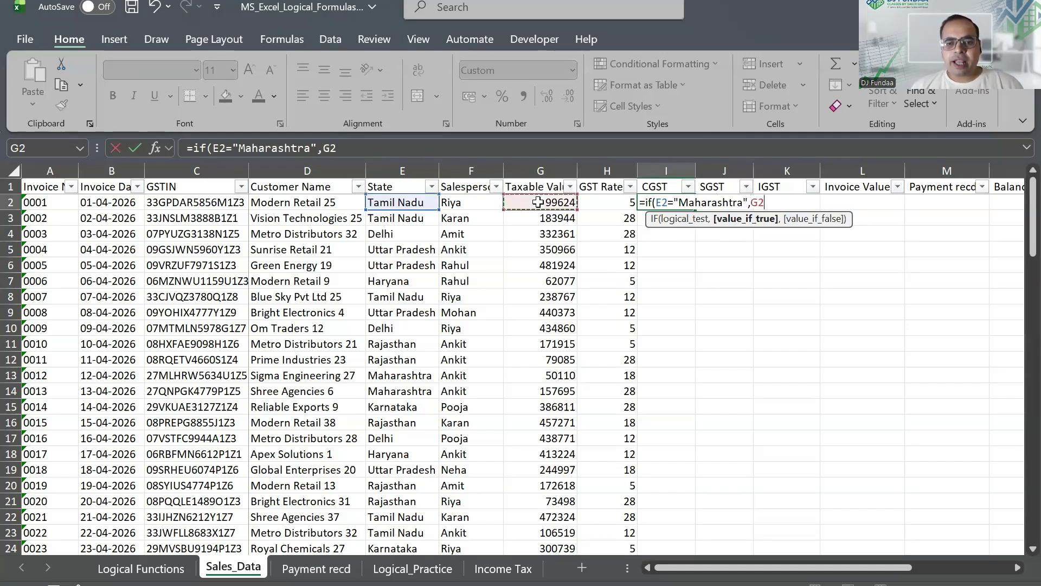
text(*)
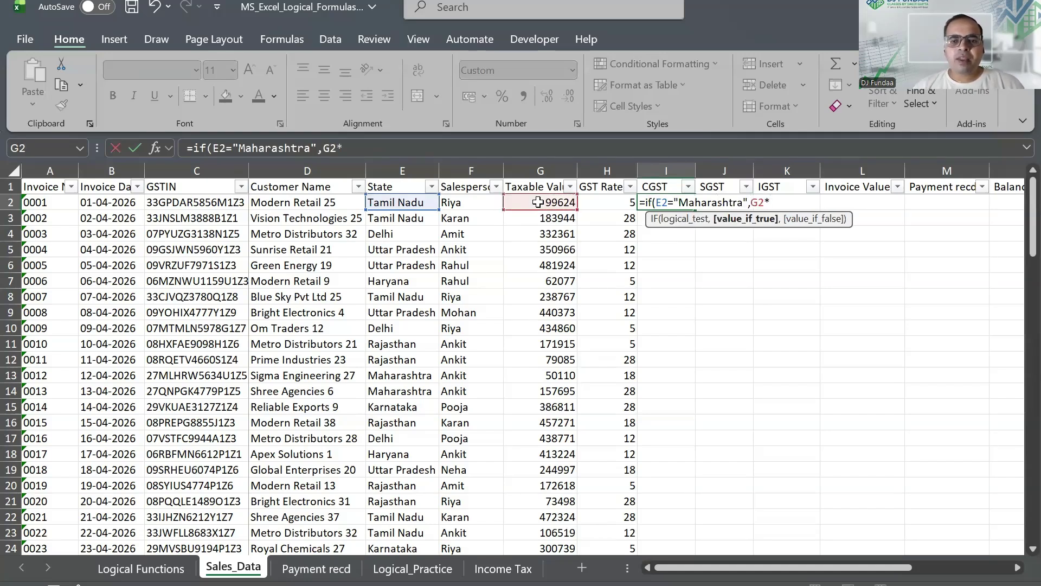
click(617, 204)
text(/100)
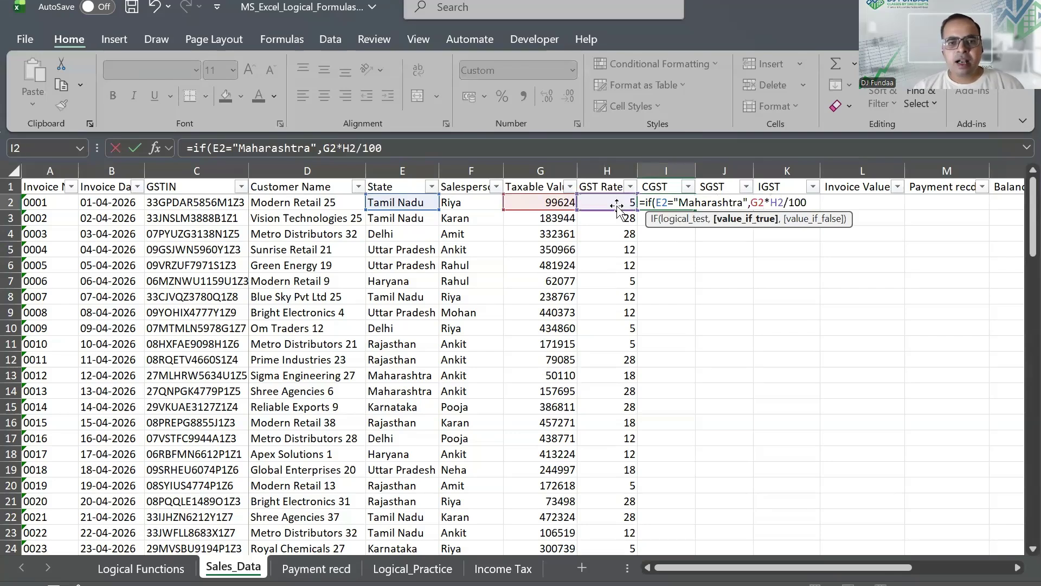
text(/2,)
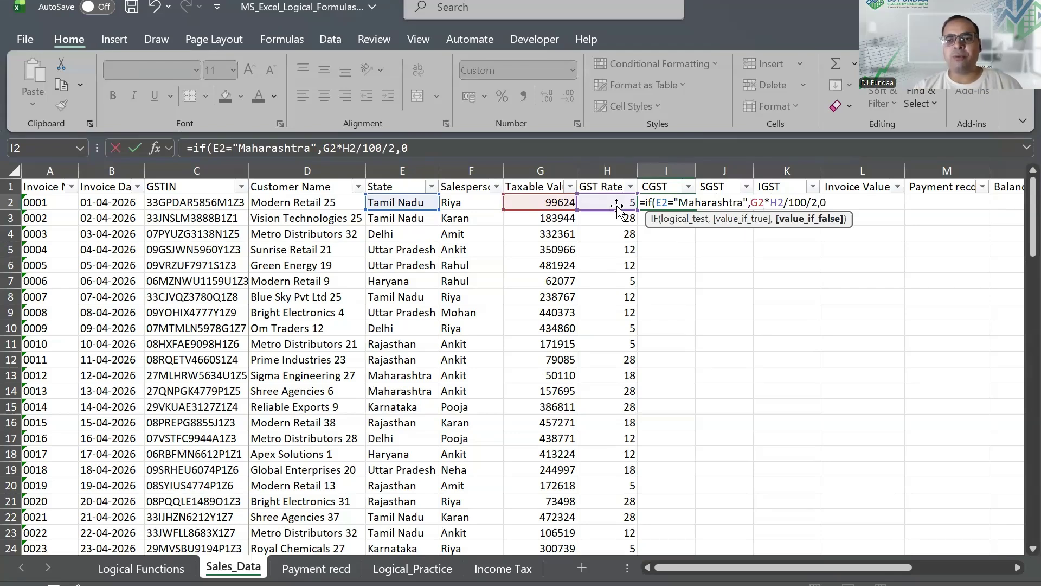
text(0)
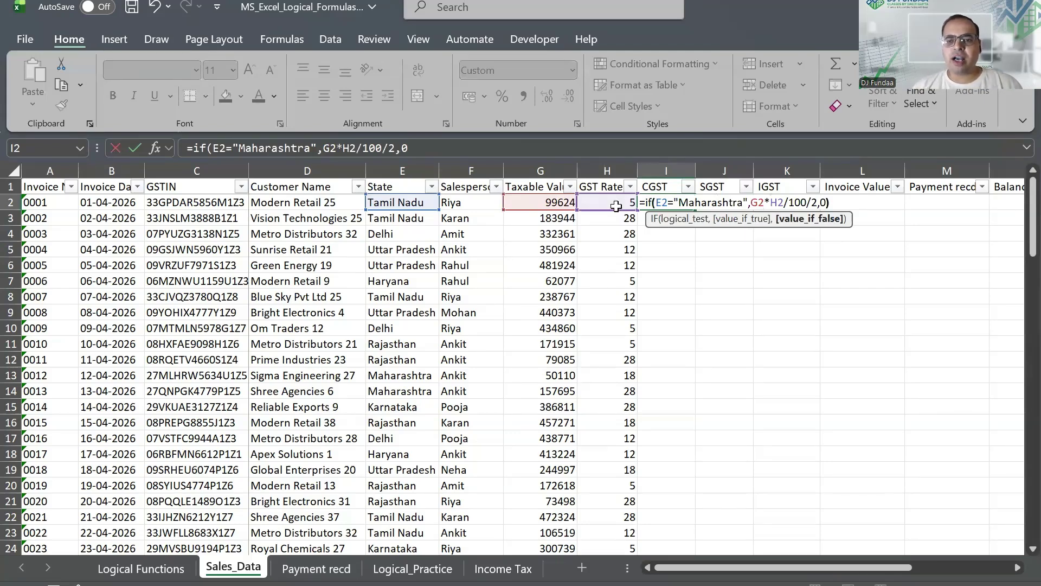
key(Return)
key(Up)
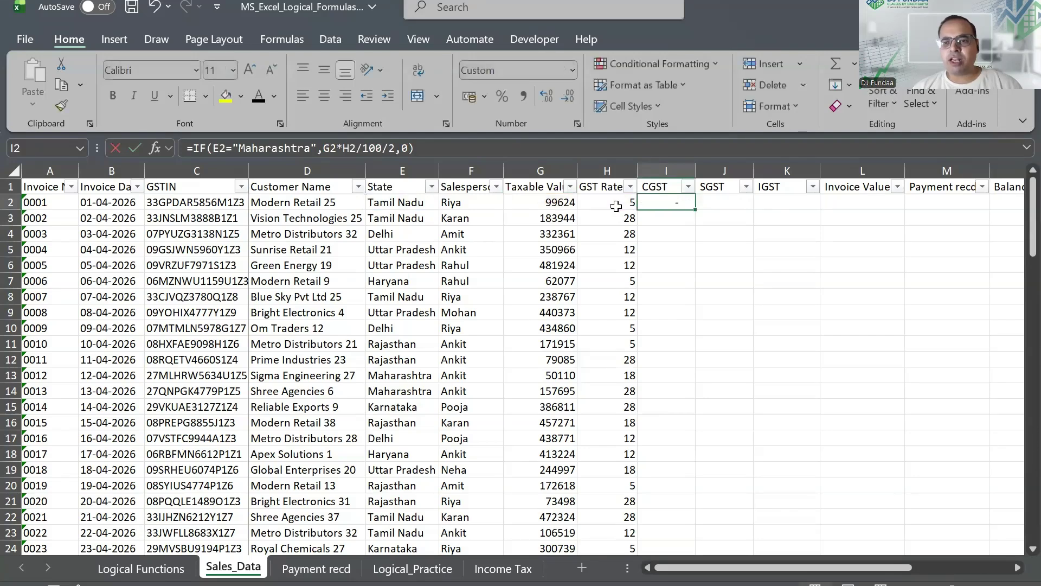
Copy the CGST formula's text from I2 into the SGST cell J2, keeping its cell references unchanged
key(Right)
key(Right)
key(Right)
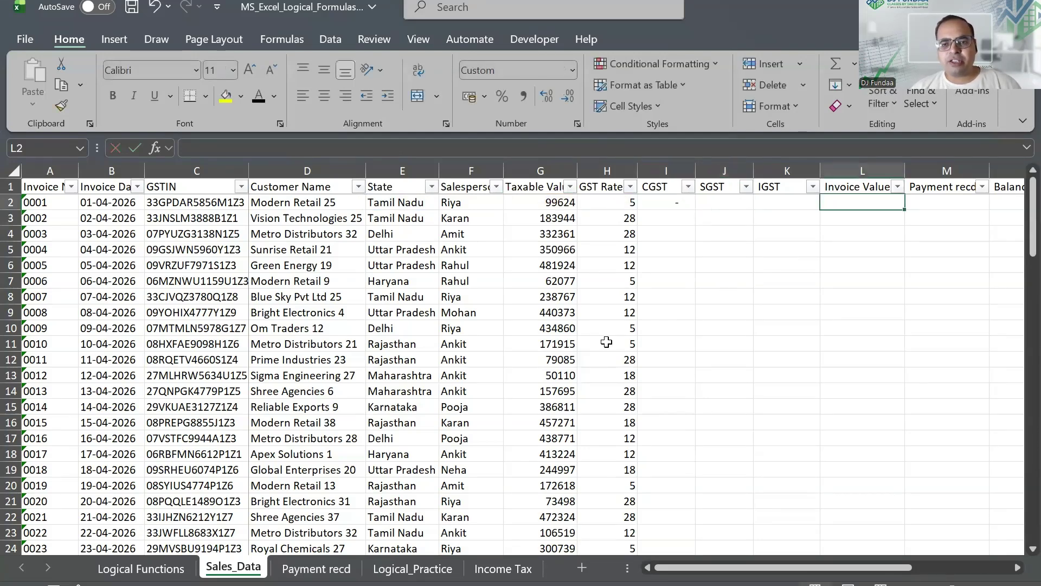
scroll(607, 342, right, 1)
key(Left)
key(Left)
key(Left)
key(F2)
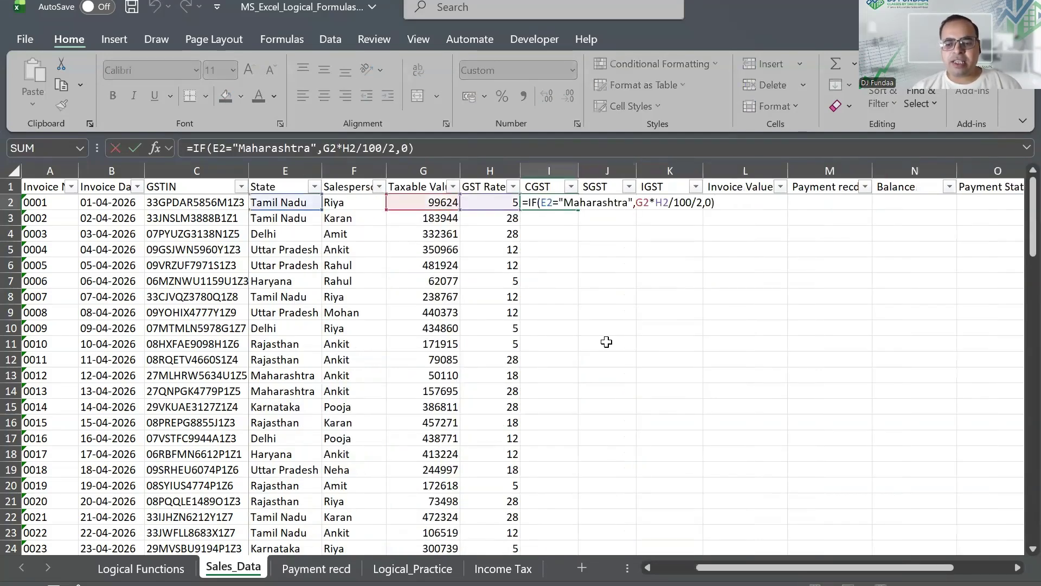
key(shift+Home)
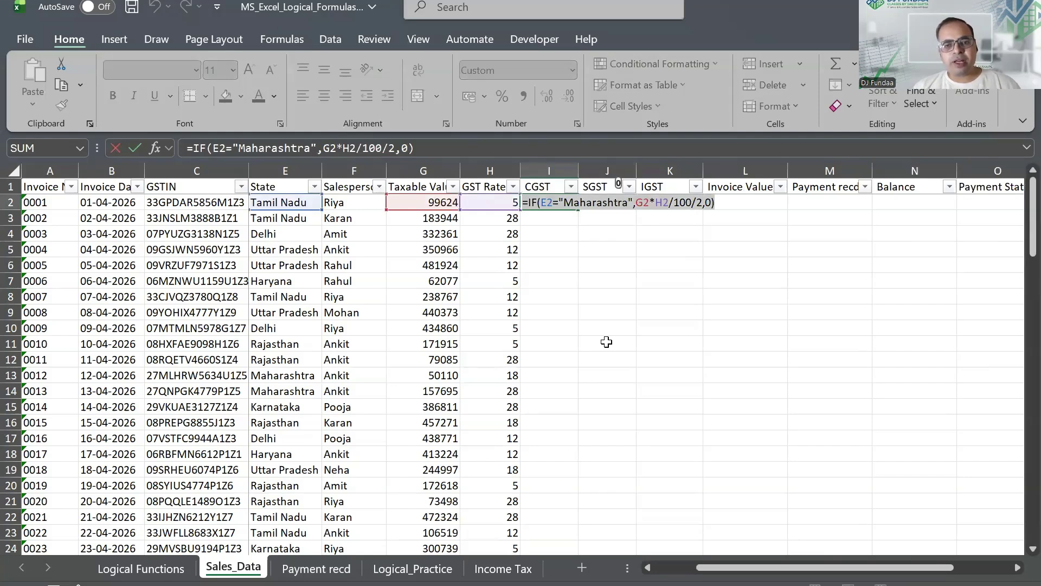
key(ctrl+c)
key(Escape)
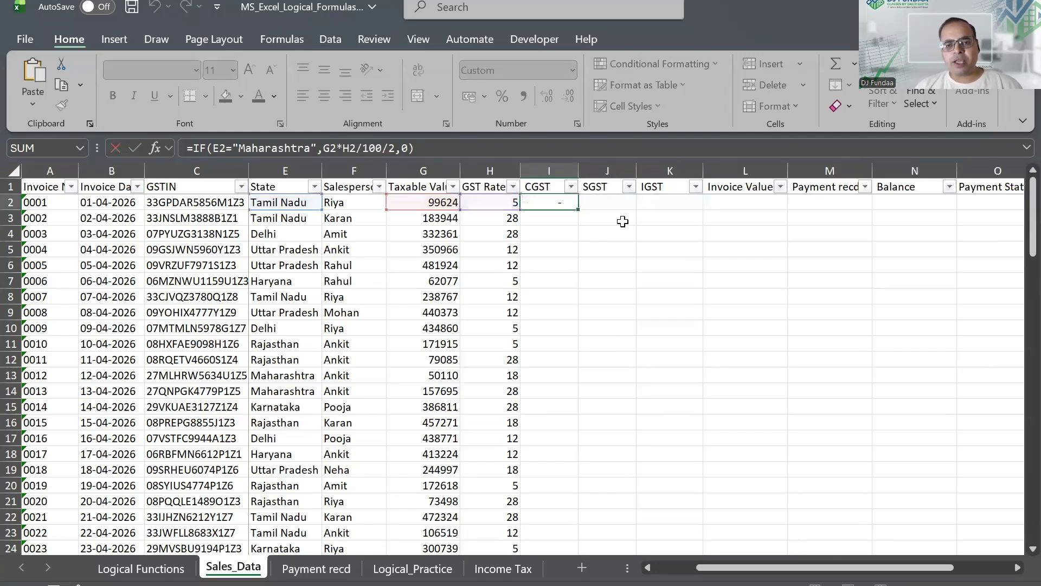
click(618, 204)
key(ctrl+v)
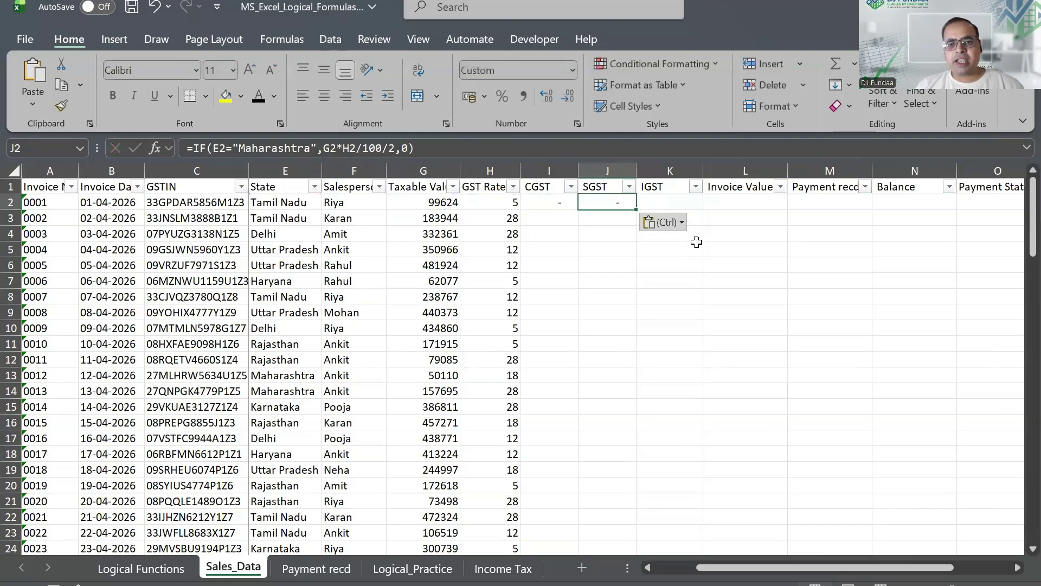
key(F2)
key(Escape)
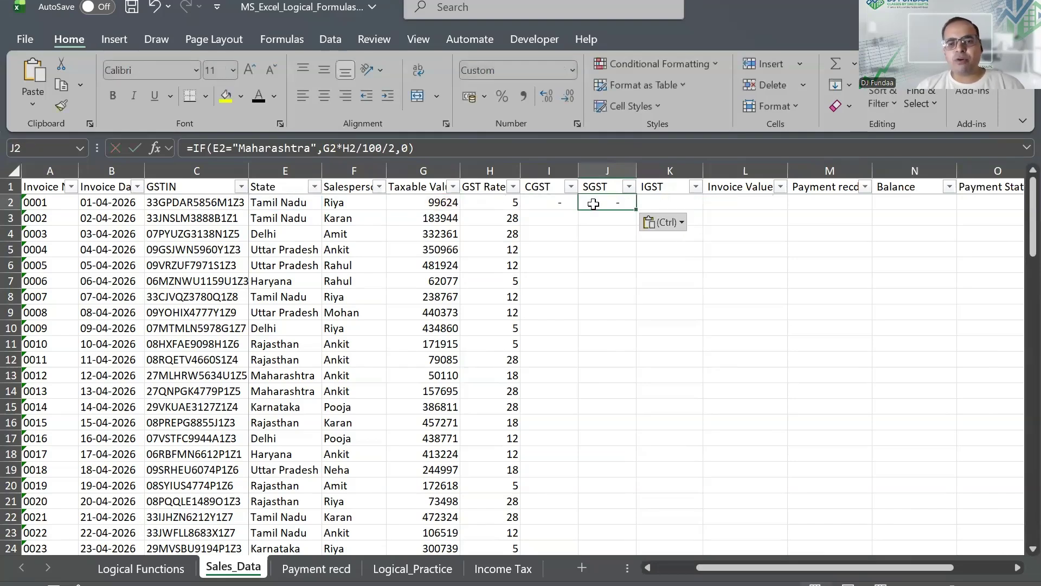
Reuse the copied IF formula in the IGST cell K2, setting its true value to 0 and clearing its false value
key(Right)
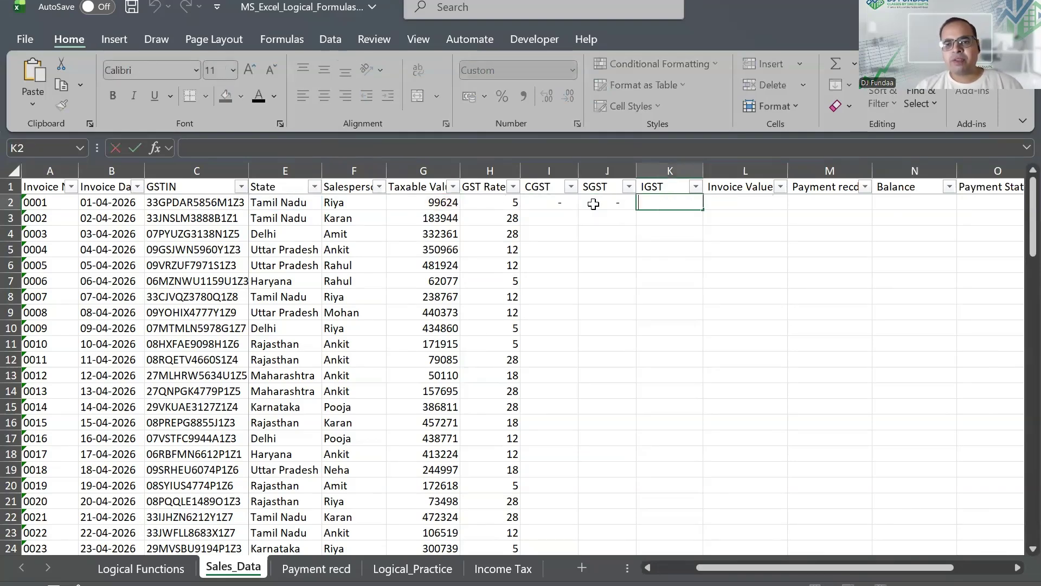
key(ctrl+v)
key(F2)
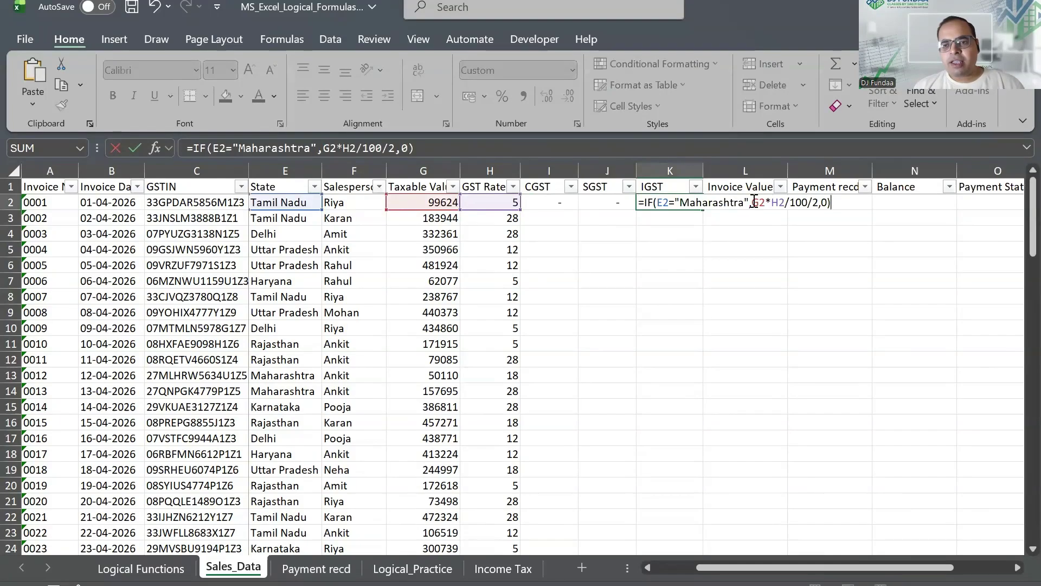
drag(751, 204, 817, 208)
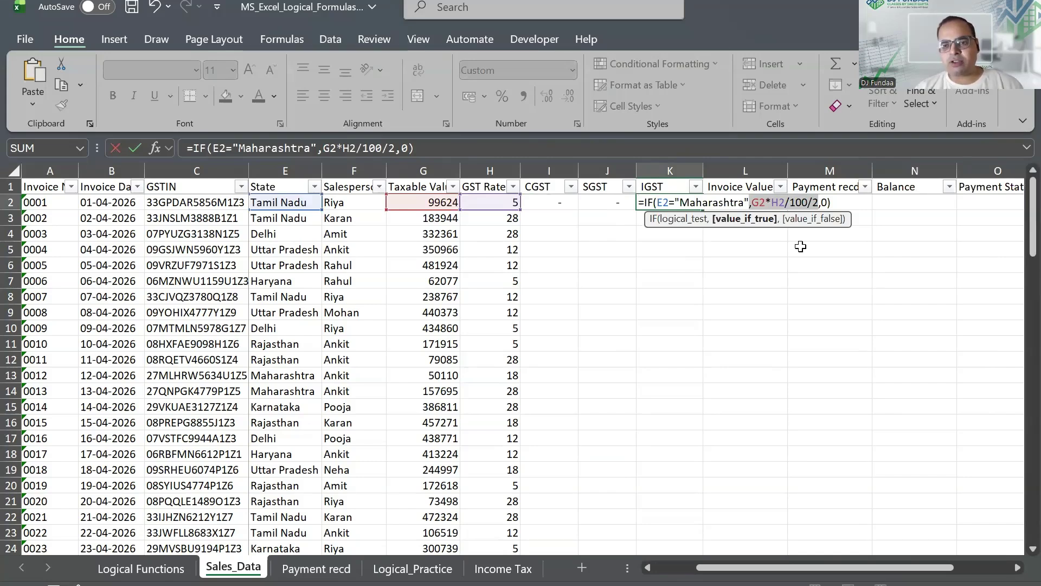
text(0)
key(Right)
key(Delete)
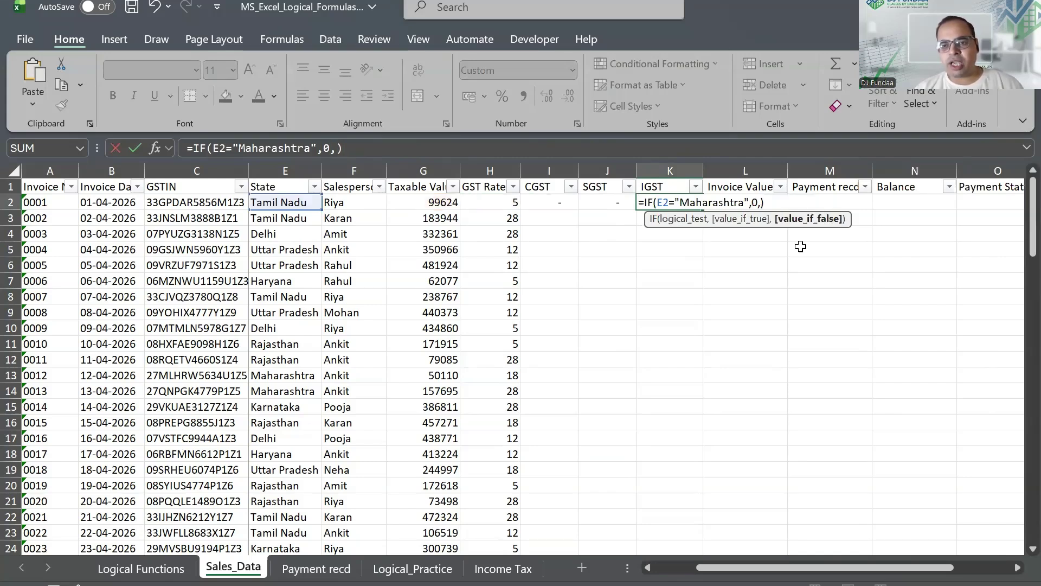
Complete the IGST formula in K2 with G2*H2/100 as the value if false
click(429, 198)
text(*)
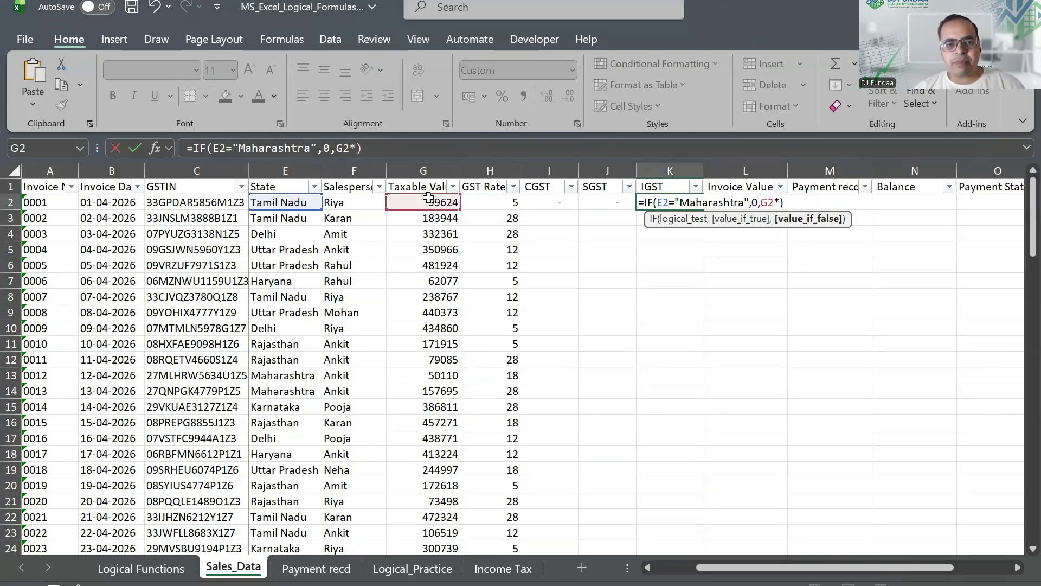
click(473, 199)
text(/100)
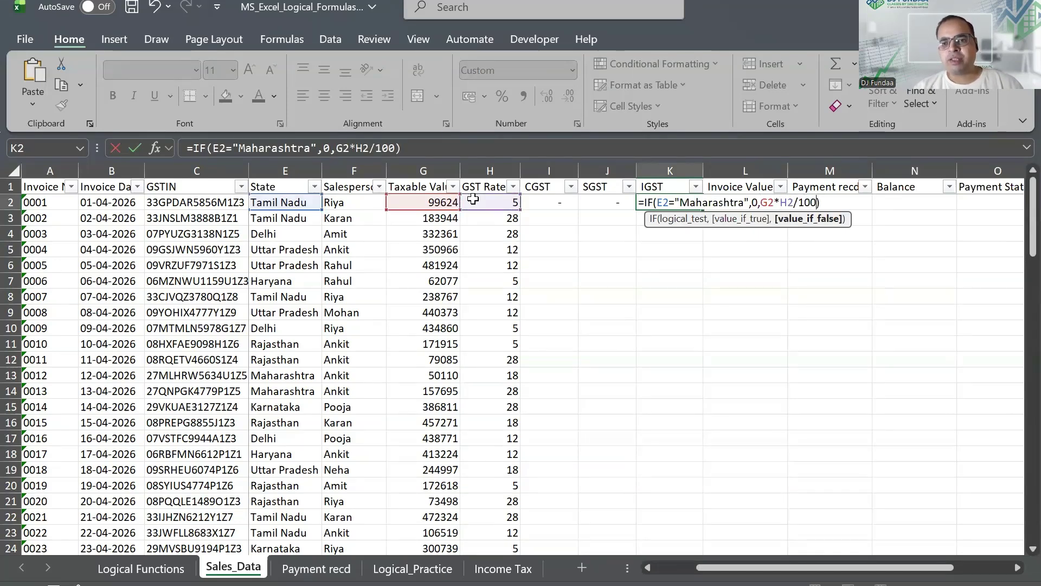
key(ctrl+Return)
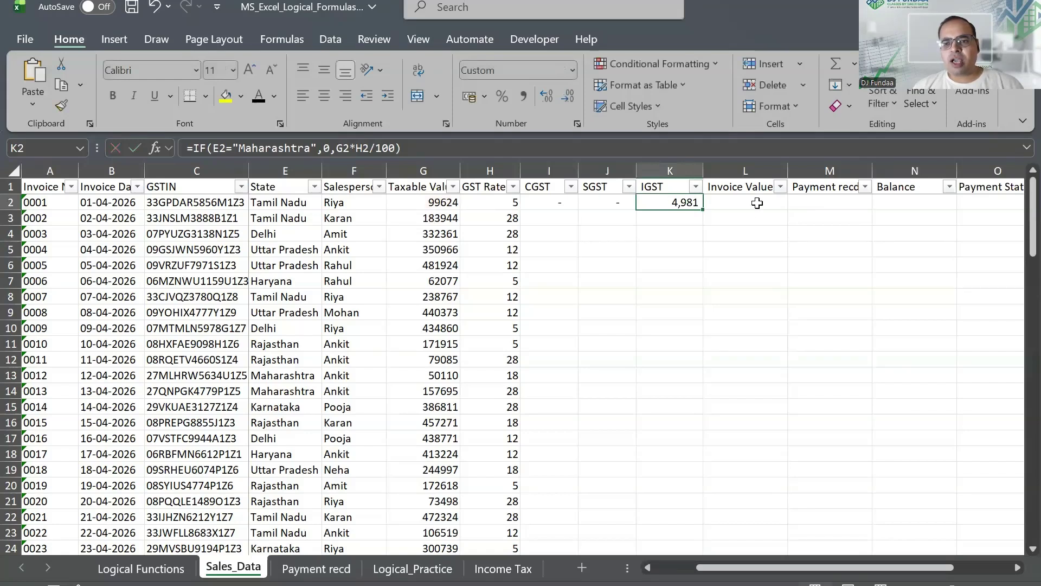
Calculate the Invoice Value in L2 with =SUM(I2:K2,G2), adding the three taxes to the taxable value
click(758, 202)
key(alt+equal)
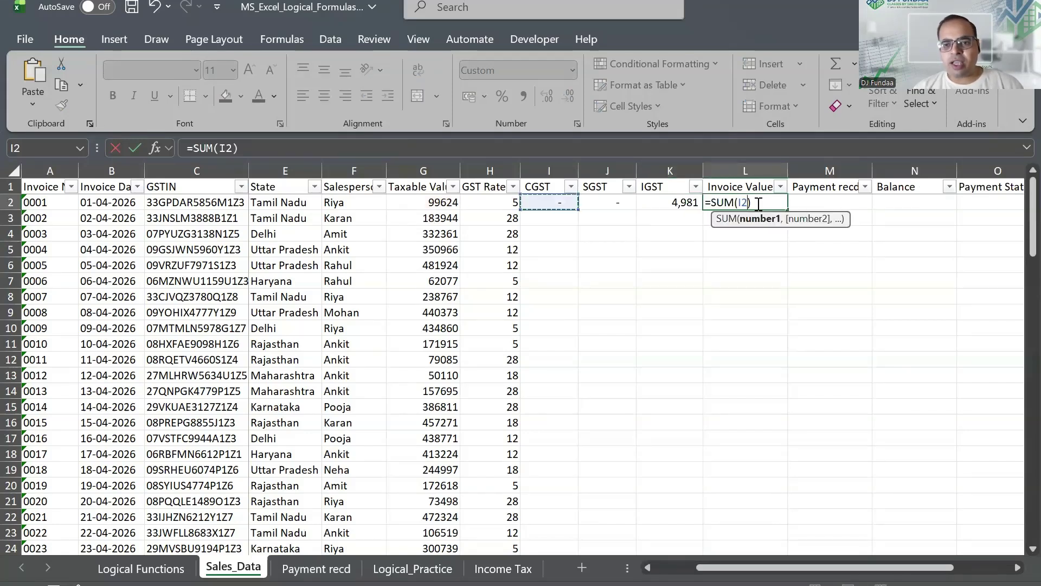
key(Right)
key(Right)
key(shift+Left)
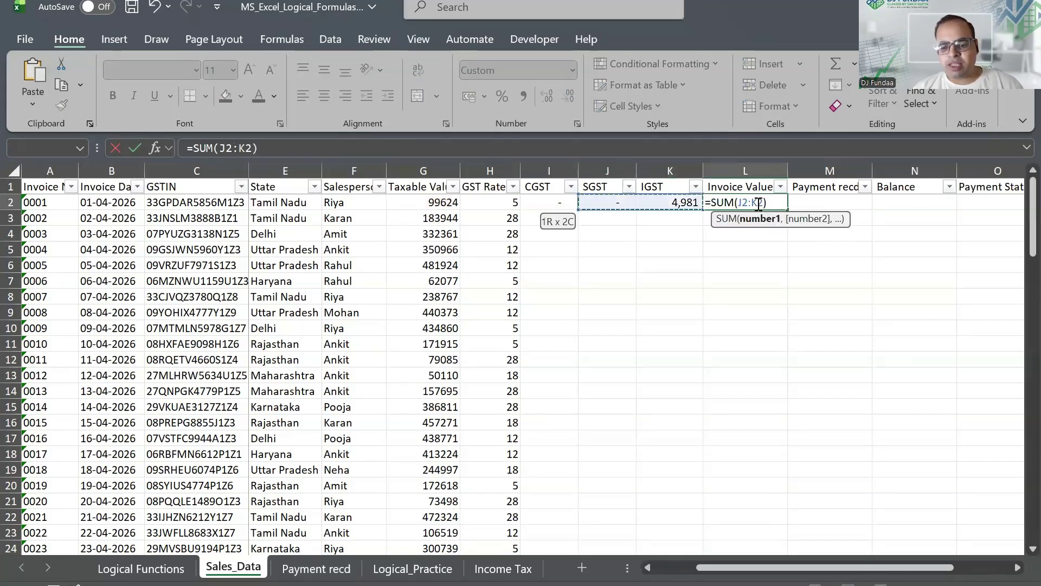
key(shift+Left)
text(,)
click(435, 203)
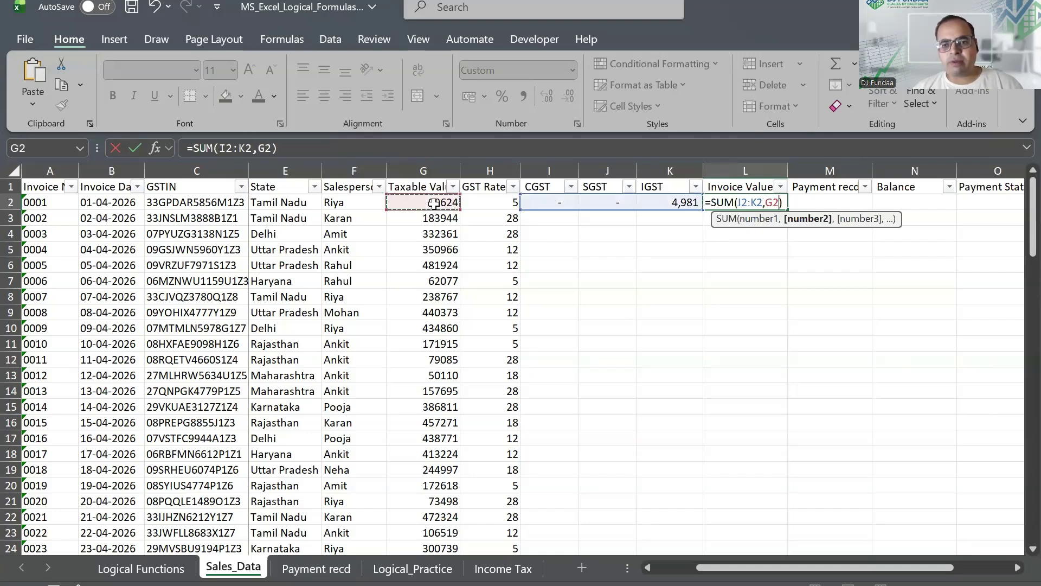
key(Tab)
Fill the CGST, SGST, IGST and Invoice Value formulas from I2:L2 down all the invoice rows
key(Left)
key(Left)
key(Left)
key(Left)
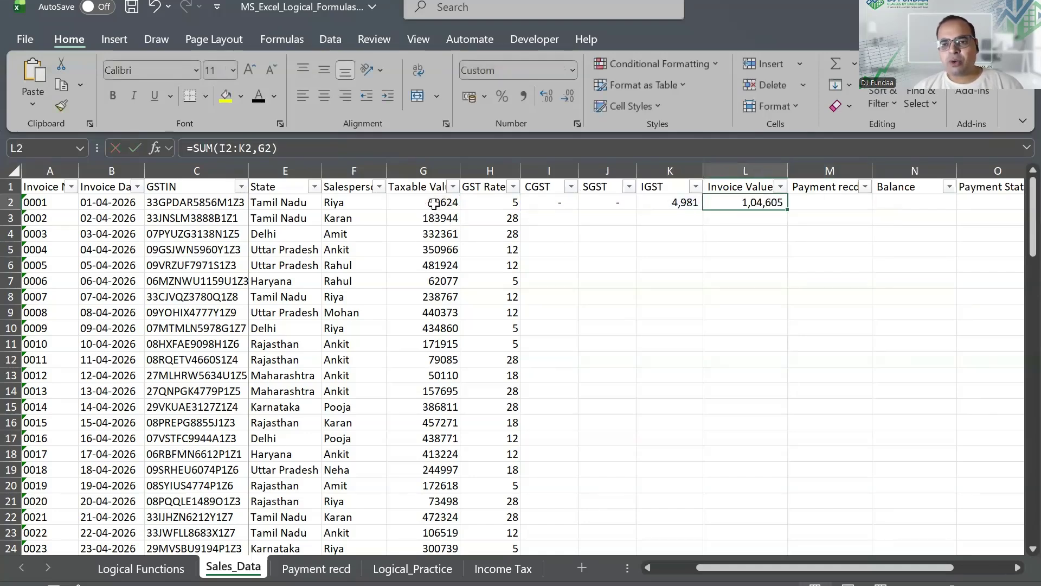
drag(549, 203, 758, 205)
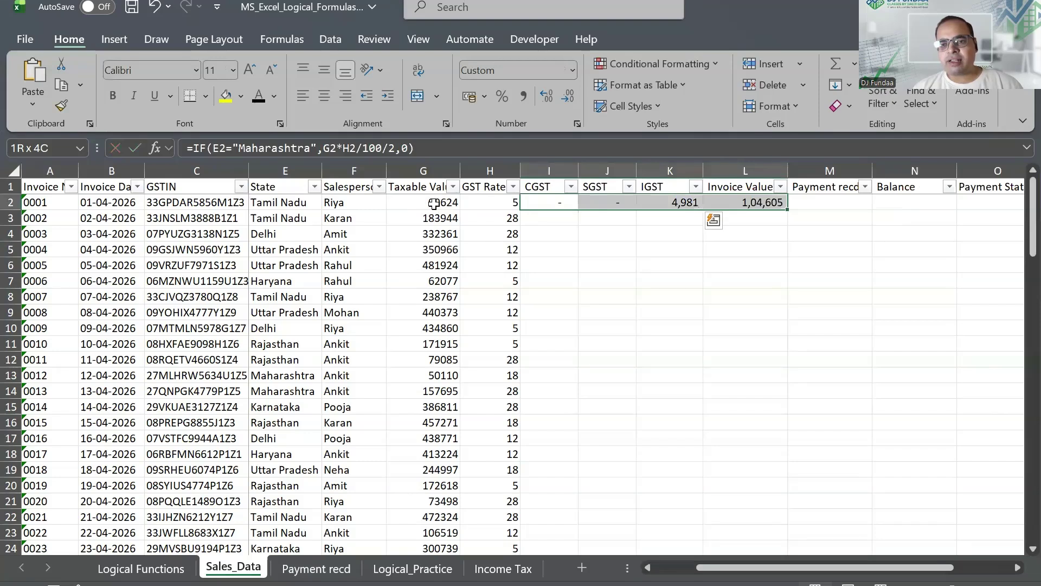
double_click(787, 212)
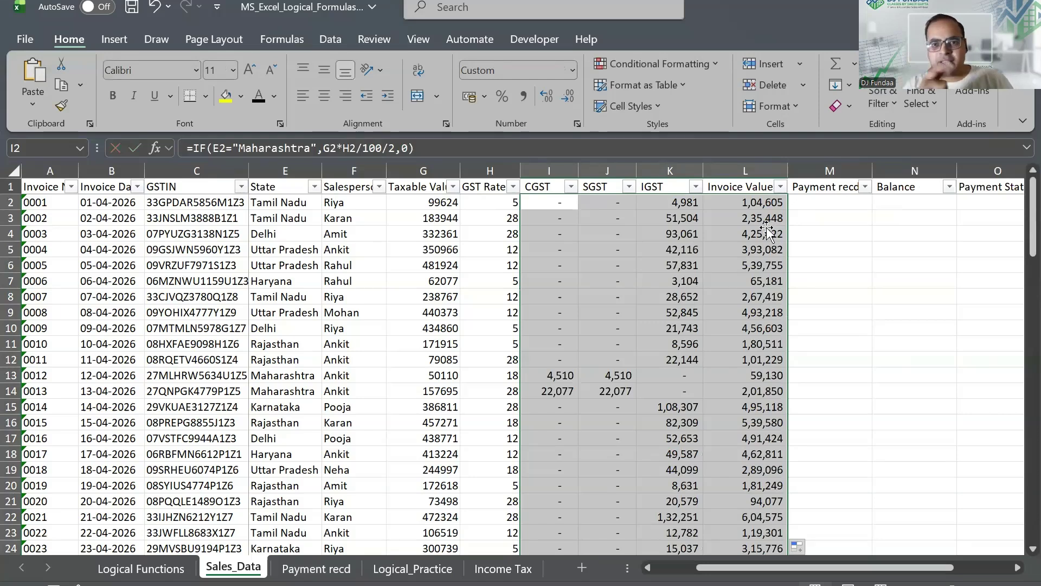
Review the filled tax columns down the sheet, checking State, CGST, SGST and Invoice Value for the Maharashtra invoice in row 93
scroll(759, 260, down, 8)
scroll(757, 272, down, 10)
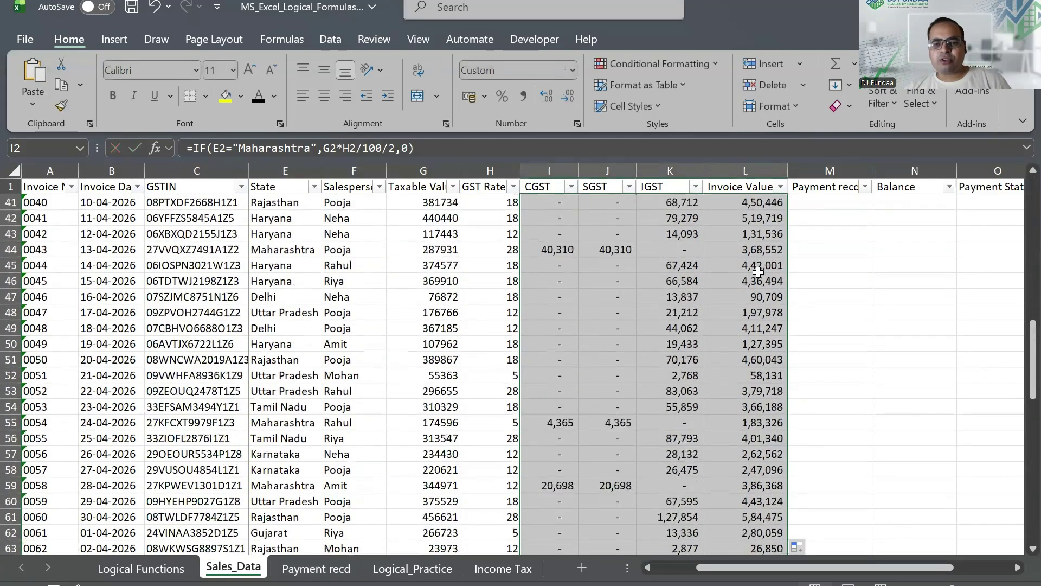
scroll(758, 268, down, 12)
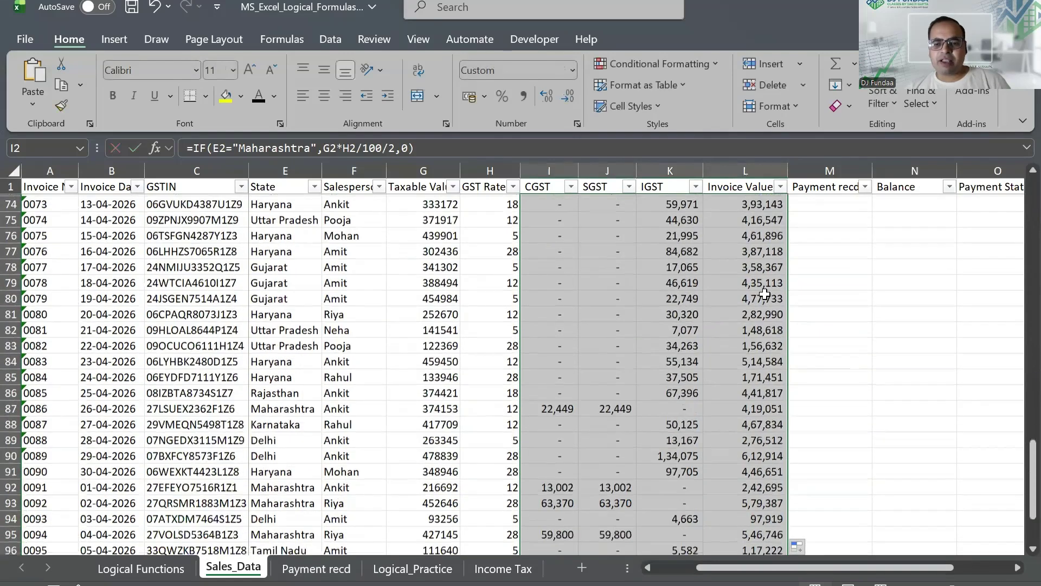
scroll(765, 295, up, 5)
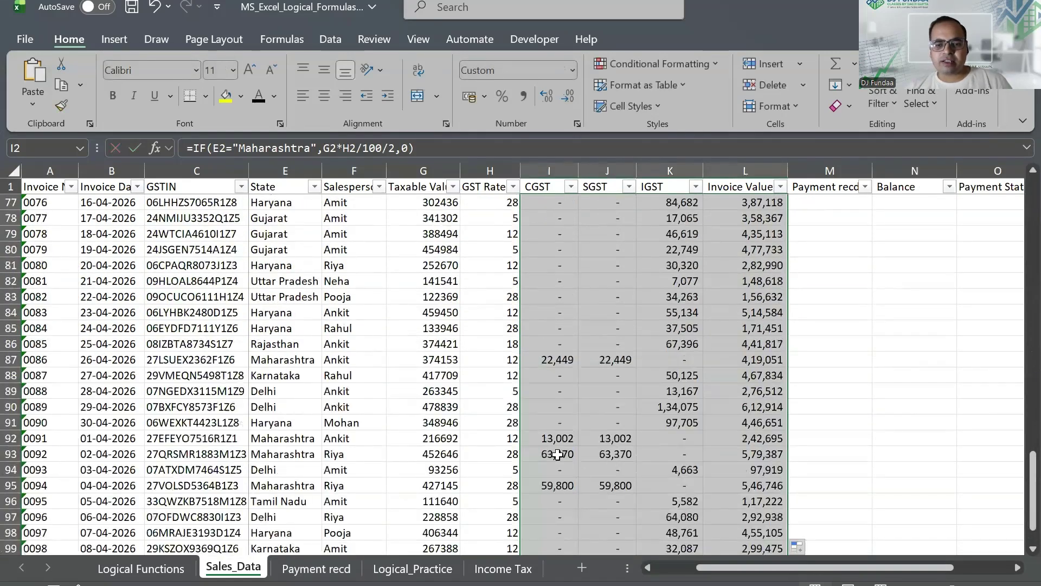
click(559, 453)
click(285, 456)
drag(556, 445, 607, 454)
click(562, 452)
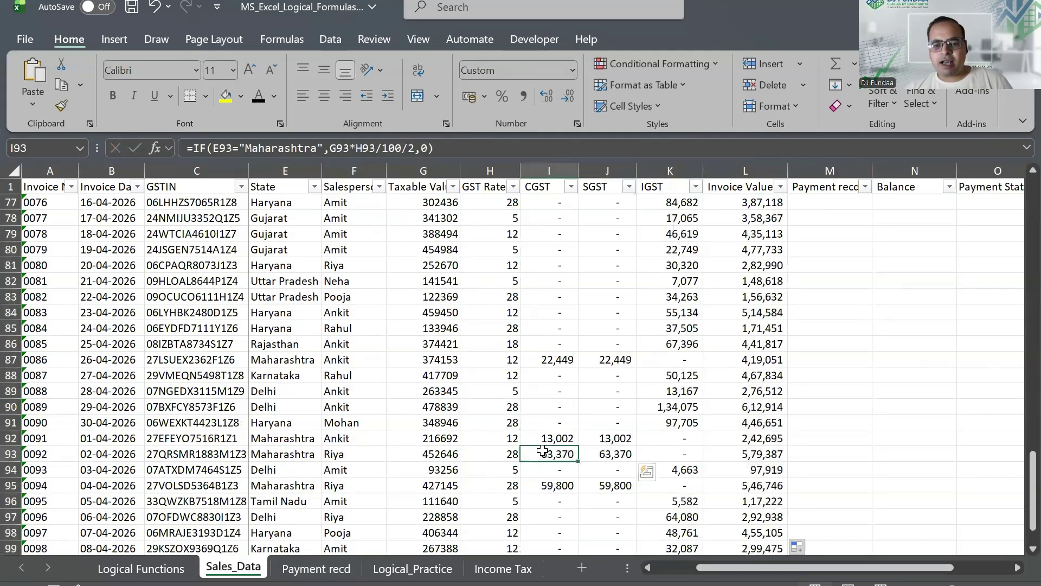
click(610, 454)
scroll(797, 447, up, 6)
scroll(792, 450, down, 6)
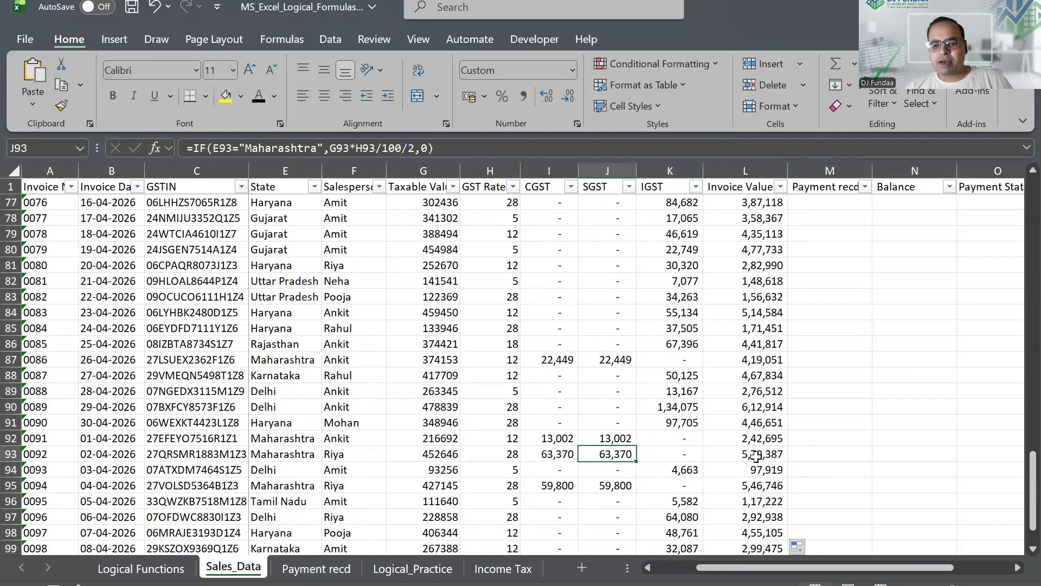
click(760, 454)
scroll(766, 443, up, 10)
scroll(767, 443, up, 15)
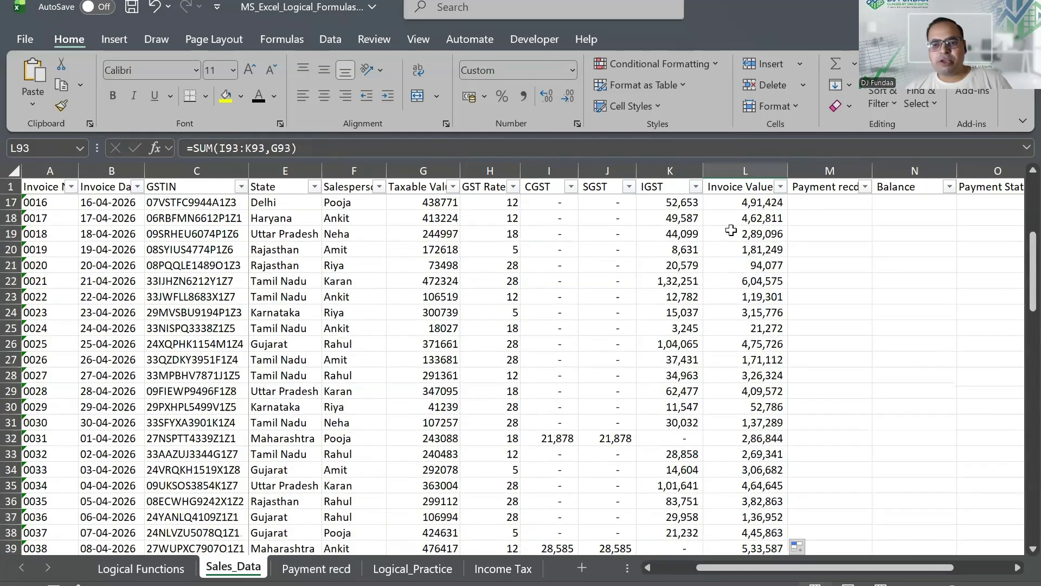
click(746, 202)
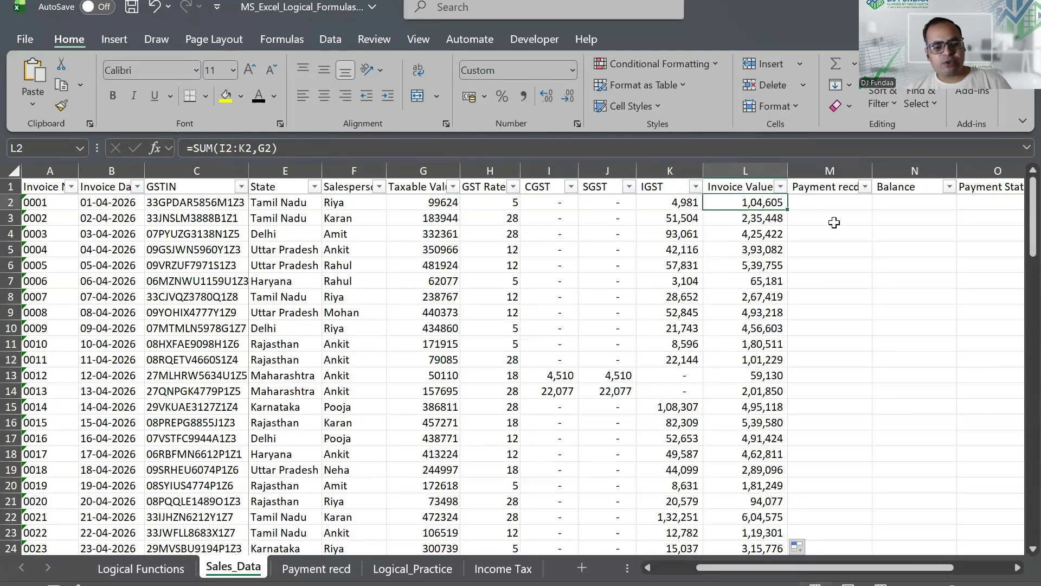
scroll(754, 228, right, 4)
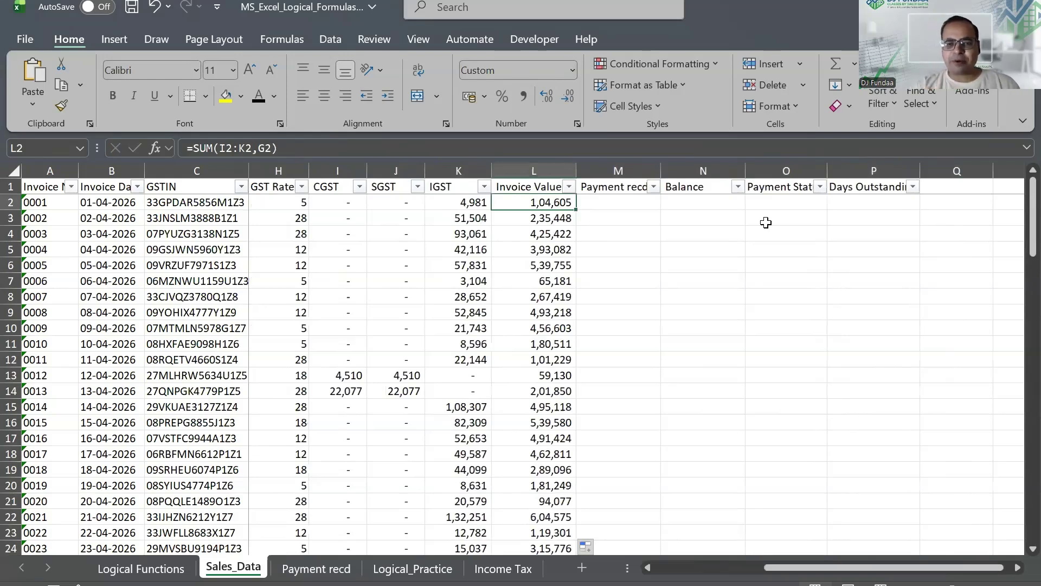
key(Left)
key(Left)
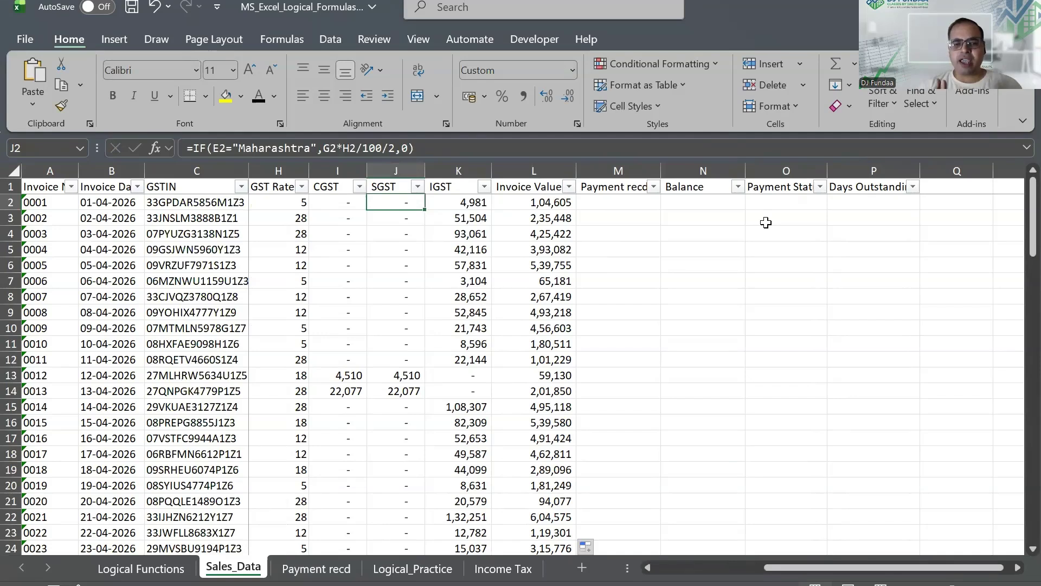
key(Right)
key(Right)
key(Right)
key(Left)
key(Right)
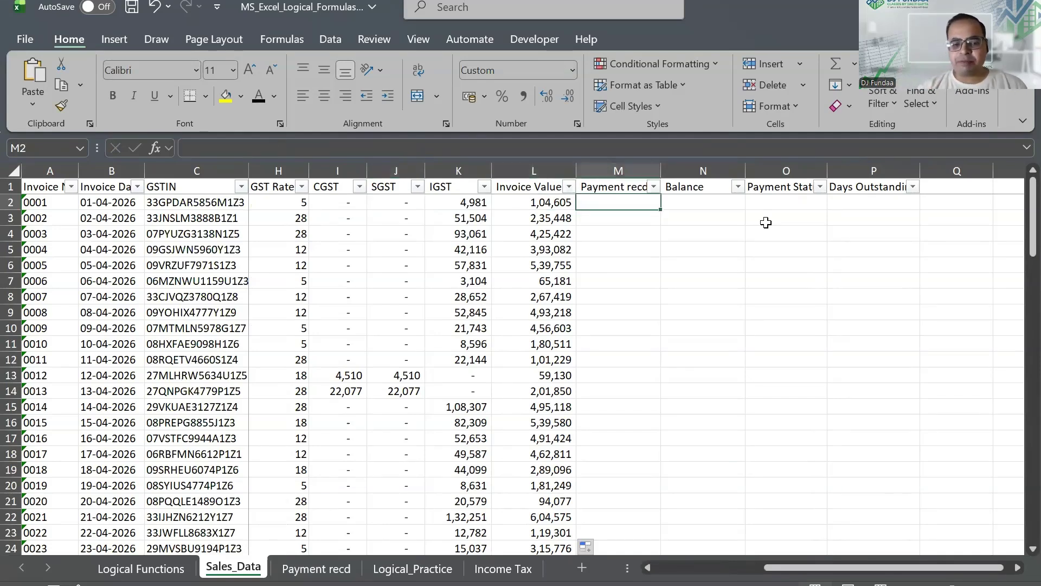
text(=)
key(BackSpace)
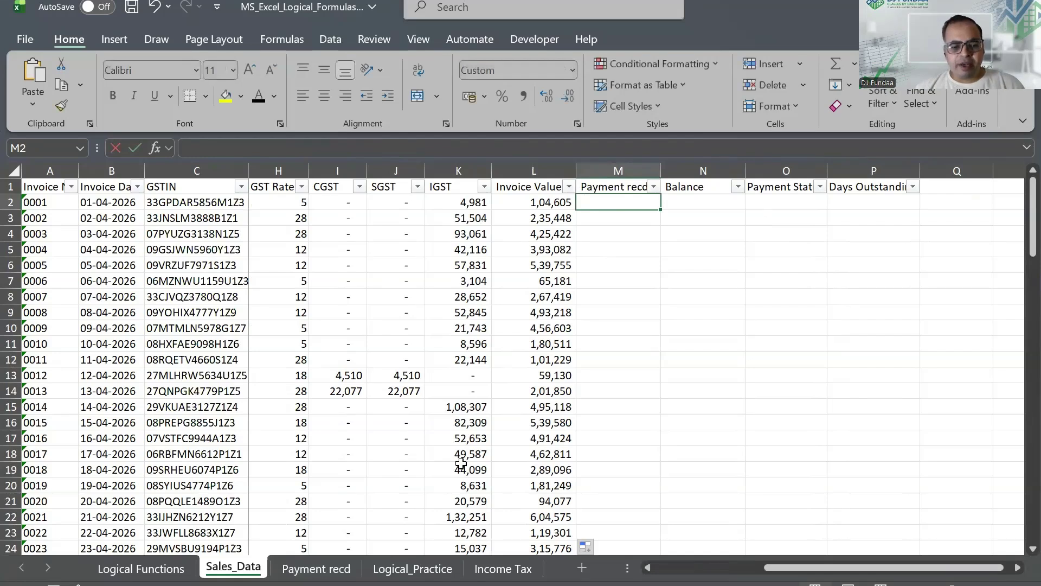
Compare the Invoice No format on the Payment recd sheet with the invoice numbers in column A of Sales_Data
click(295, 567)
click(111, 172)
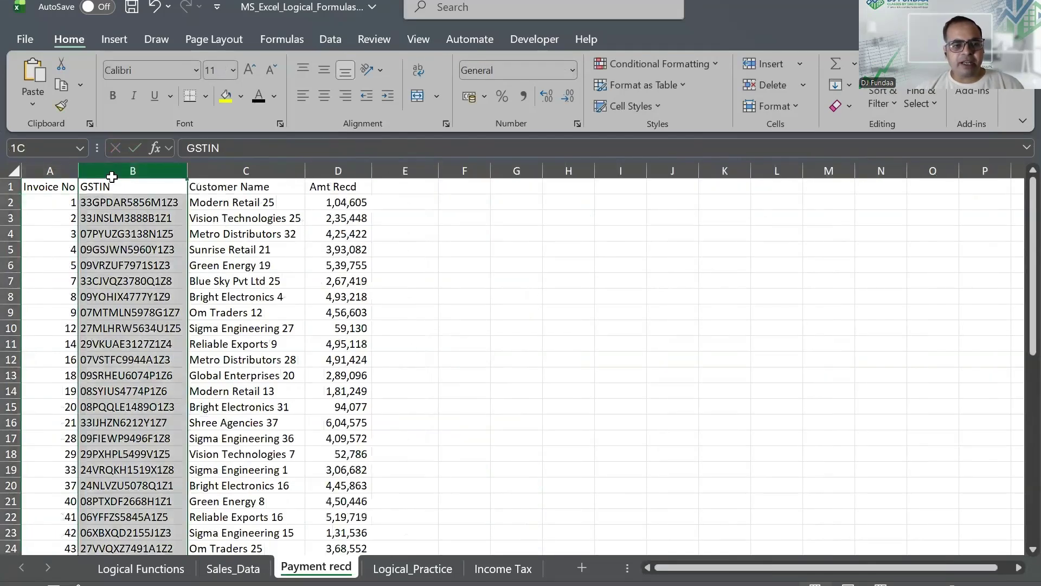
click(84, 199)
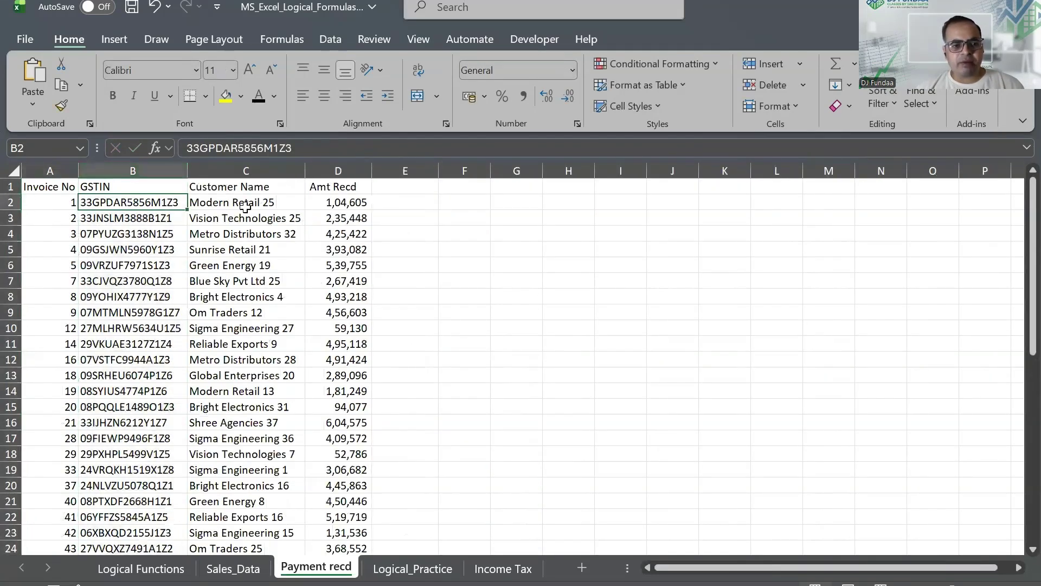
drag(244, 214, 363, 375)
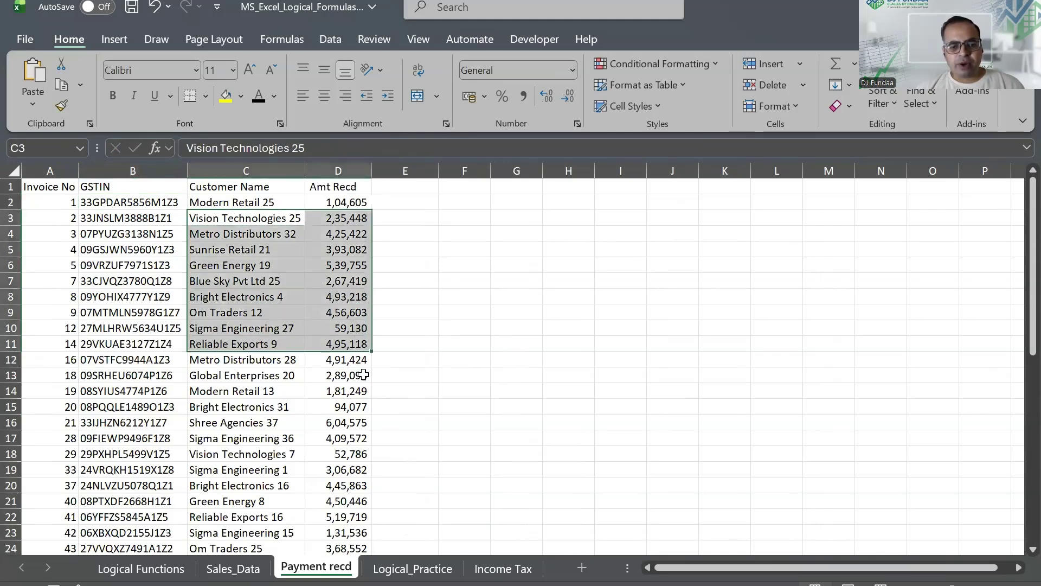
click(233, 568)
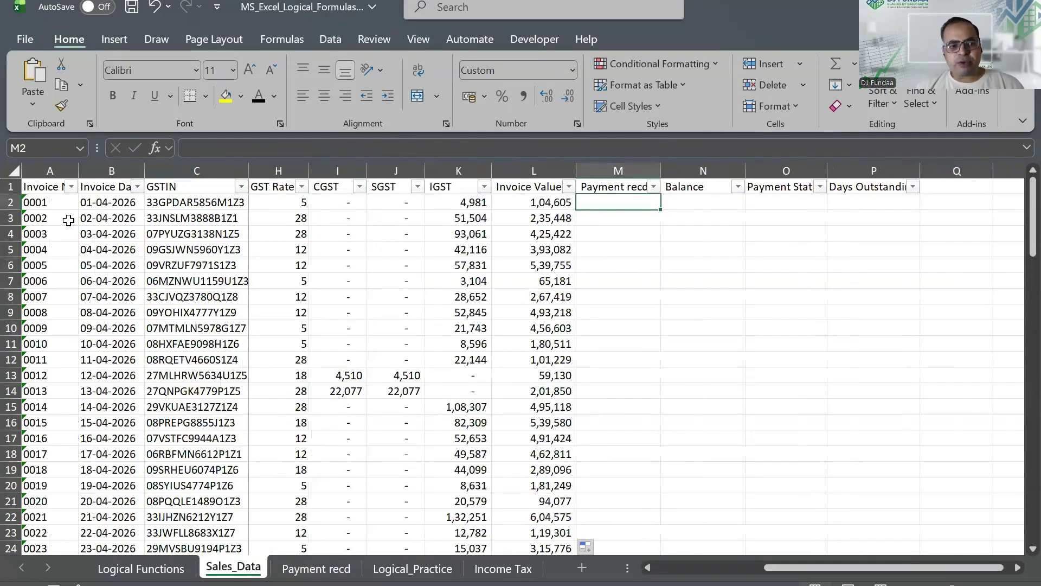
click(51, 206)
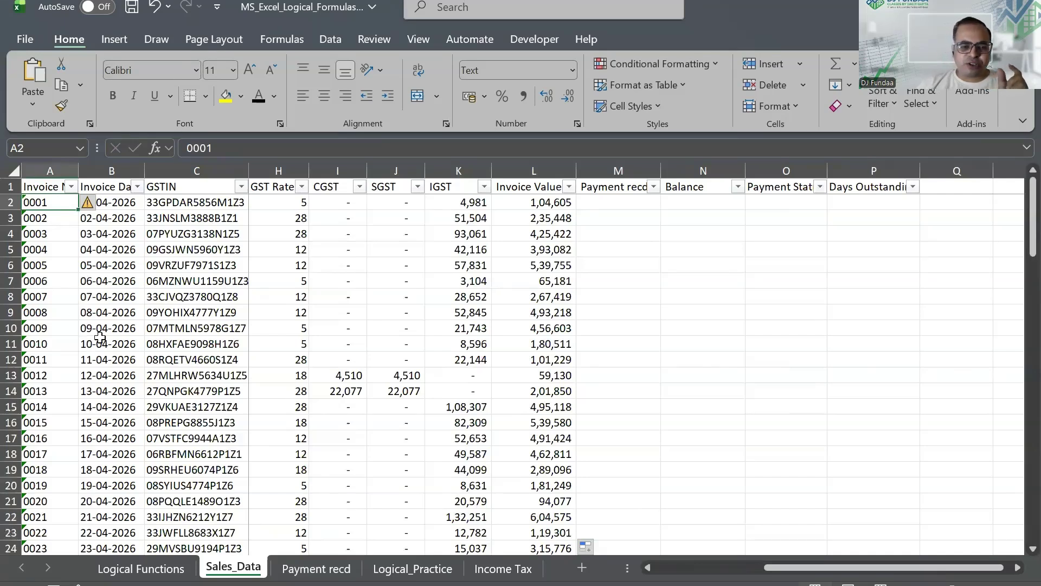
click(316, 567)
click(57, 219)
drag(61, 200, 62, 217)
click(51, 263)
click(54, 375)
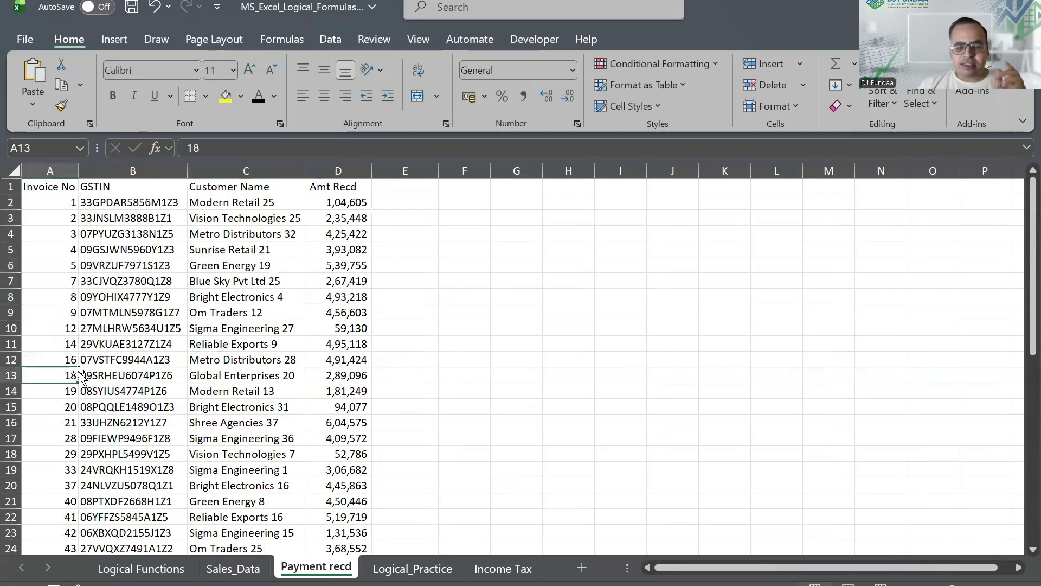
Look up the received payment in M2 of Sales_Data with =VLOOKUP(A2,'Payment recd'!A:D,4,0)
click(249, 567)
click(601, 202)
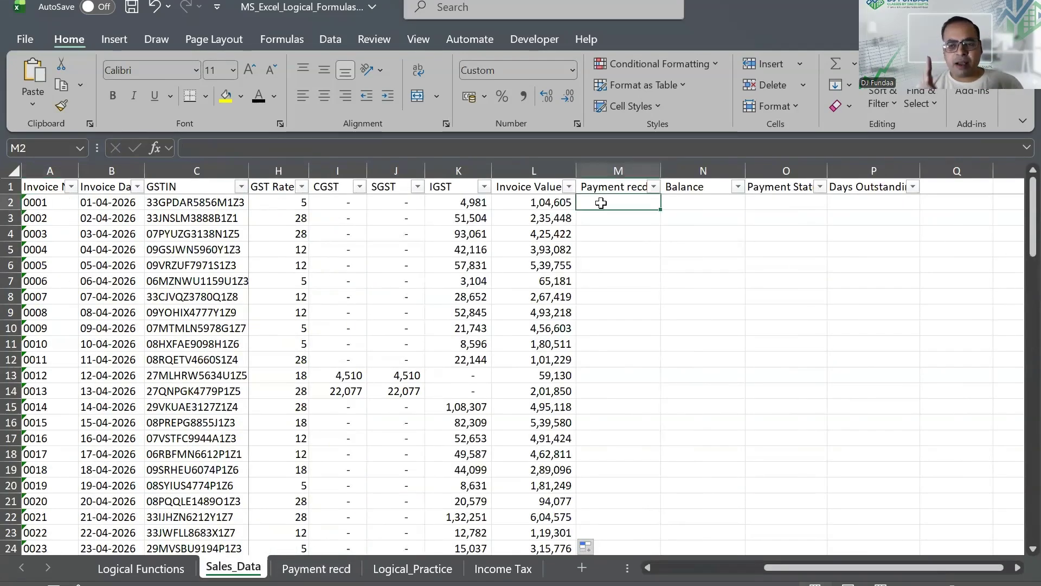
text(=)
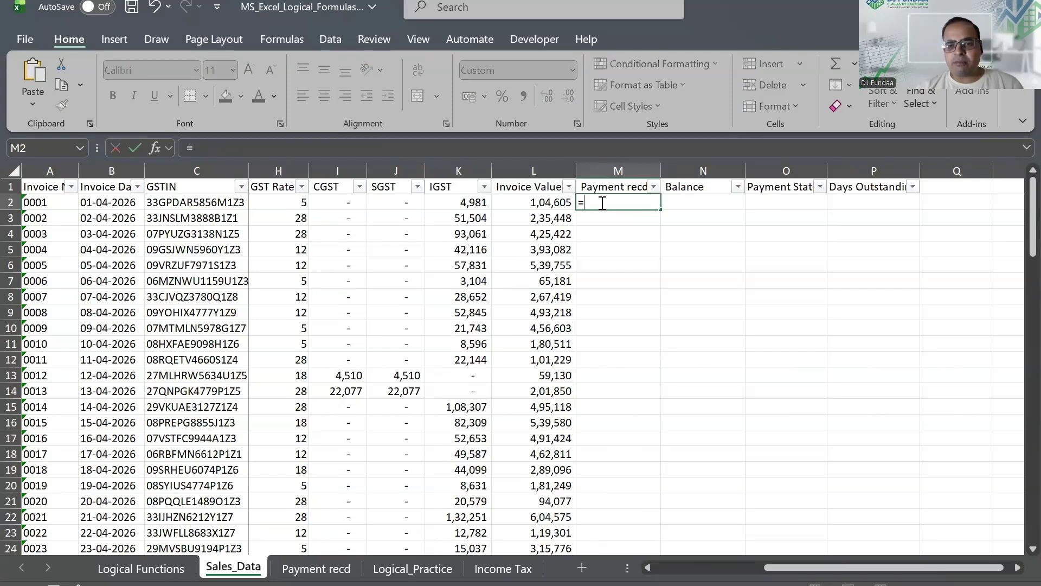
text(VLOOKUP()
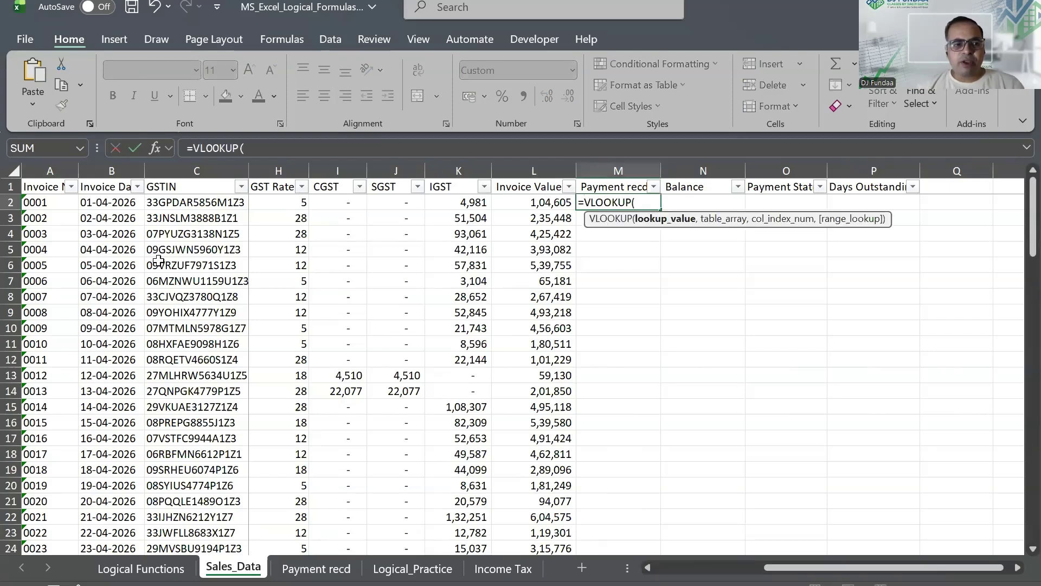
click(48, 203)
text(,)
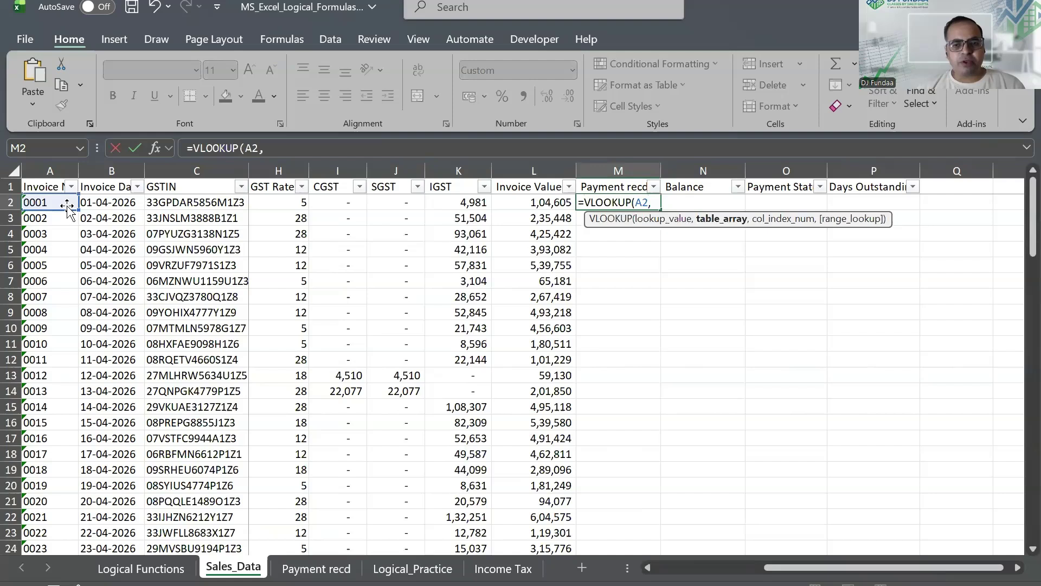
click(310, 568)
drag(54, 171, 346, 181)
text(,4)
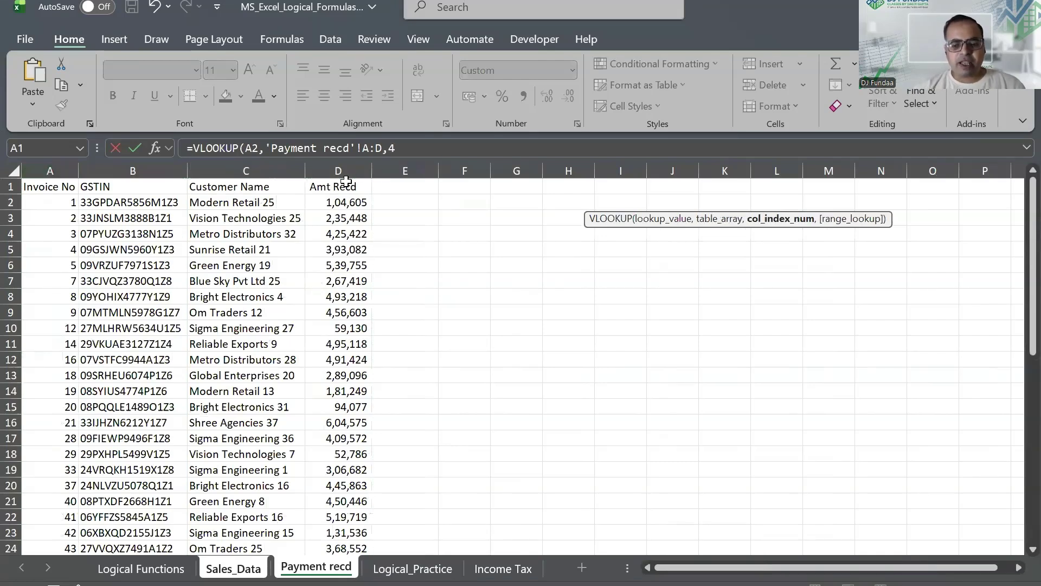
text(,0)
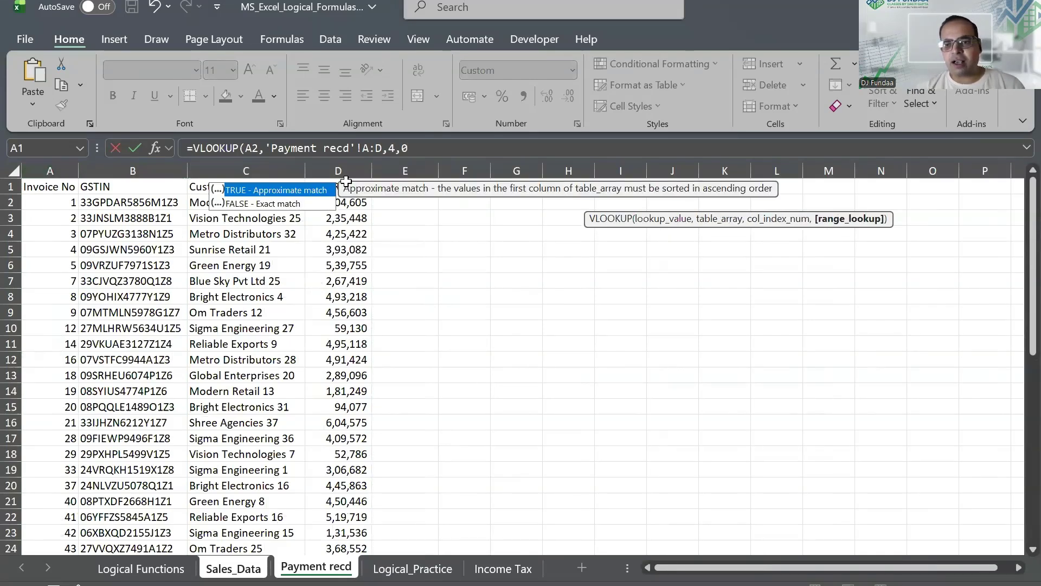
key(Return)
Wrap the lookup value A2 of the M2 formula in VALUE, giving =VLOOKUP(VALUE(A2),'Payment recd'!A:D,4,0)
key(F2)
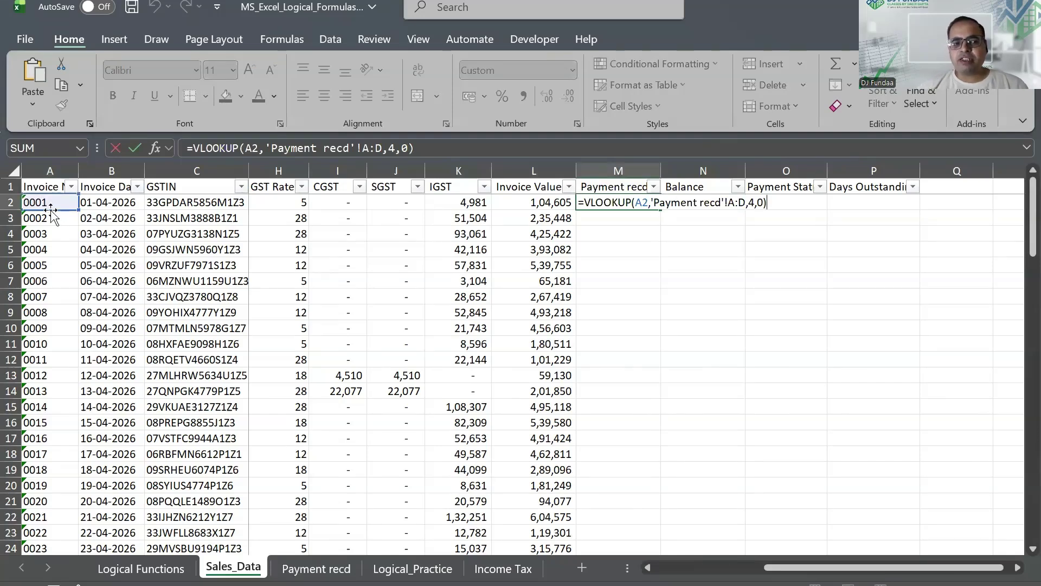
key(Escape)
click(317, 569)
drag(60, 203, 70, 232)
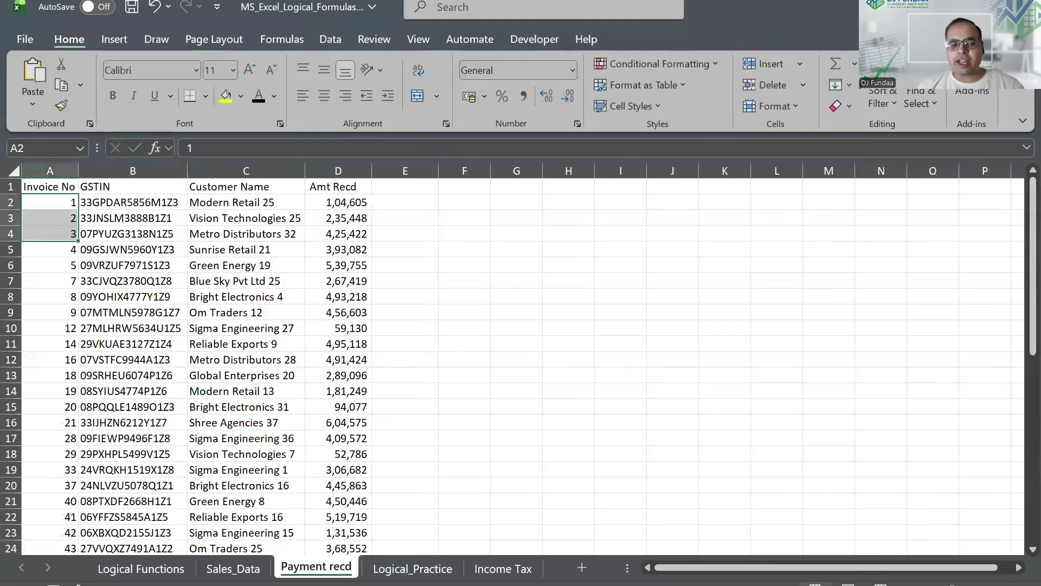
click(234, 568)
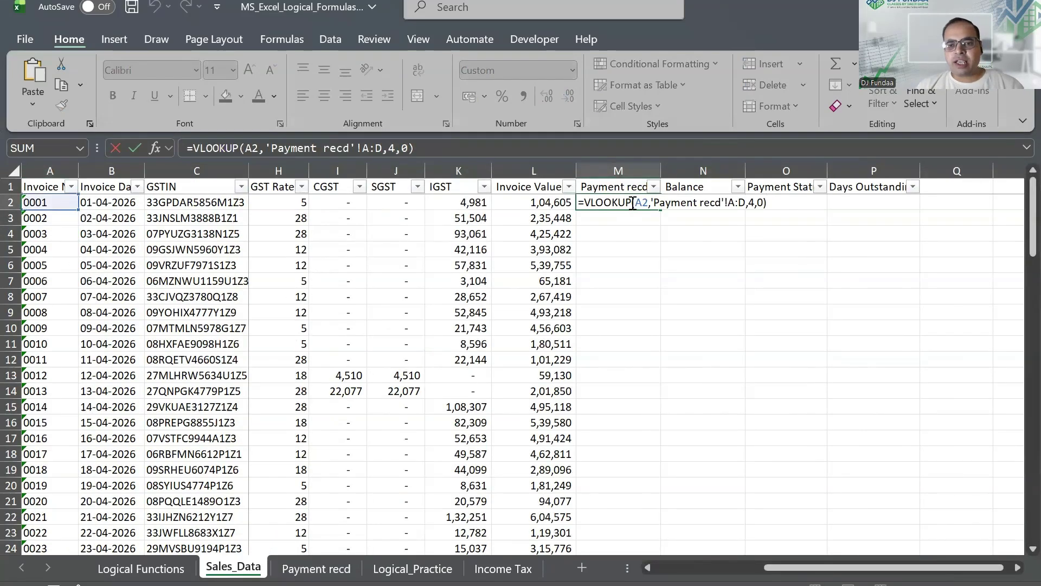
click(632, 203)
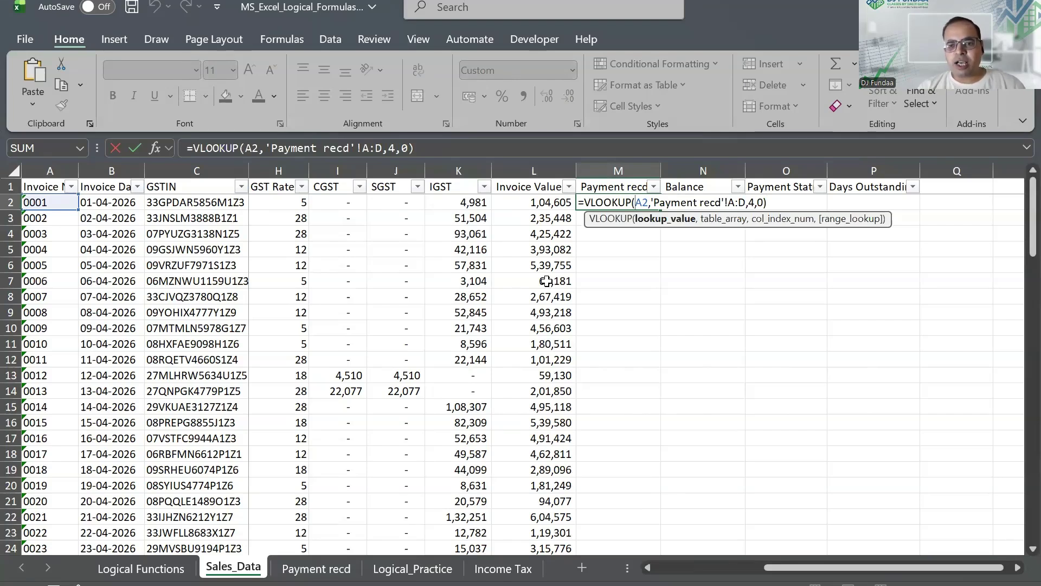
text(value(A2)
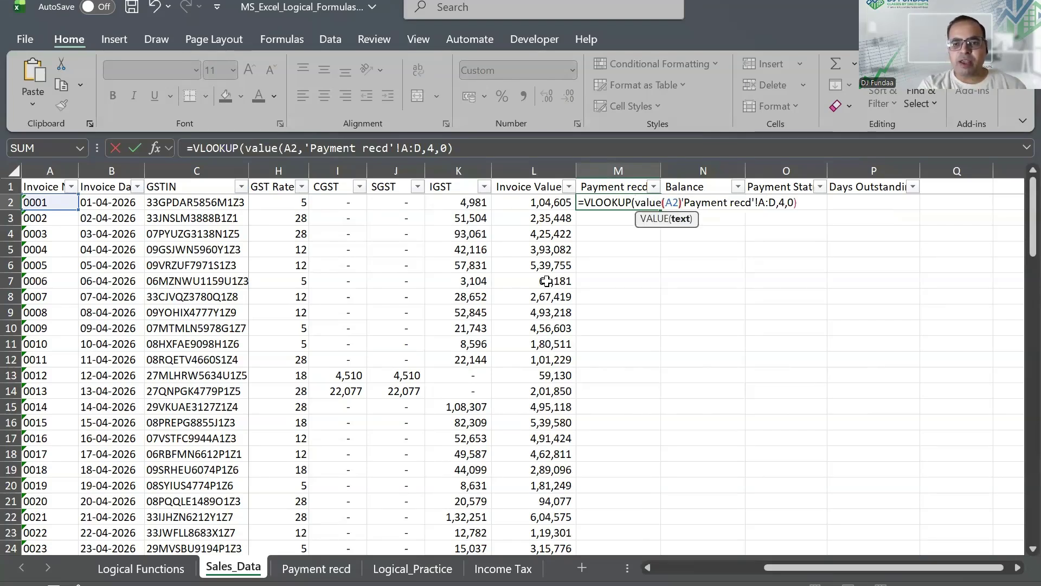
text())
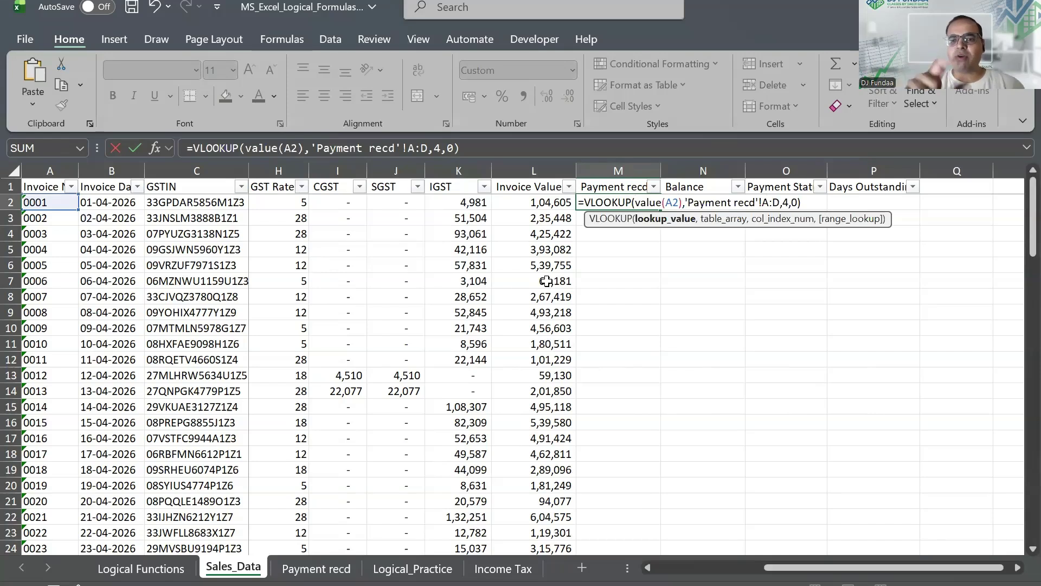
key(ctrl+Return)
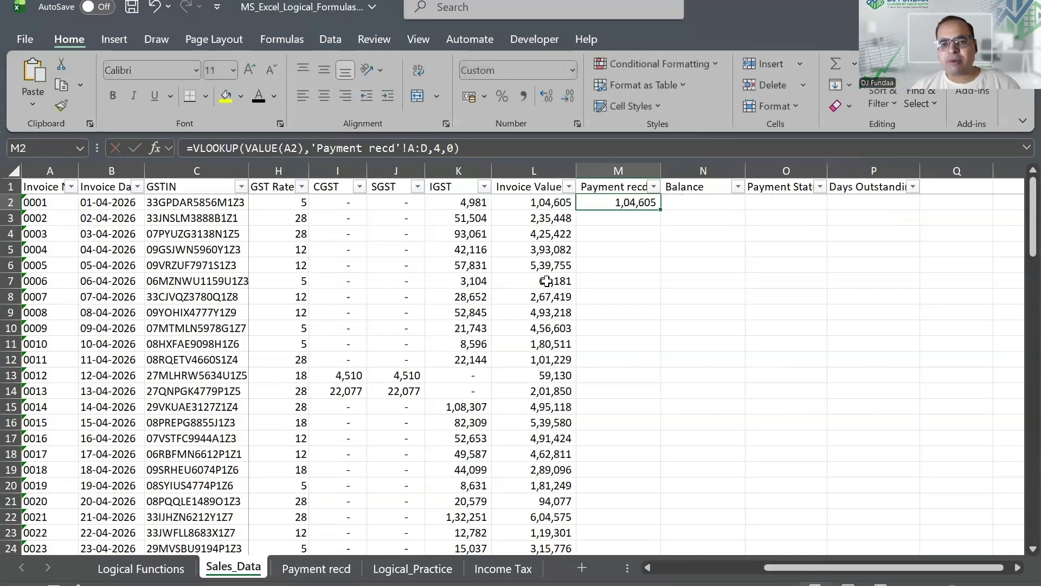
Fill the Payment recd lookup formula from M2 down all the invoice rows
double_click(662, 210)
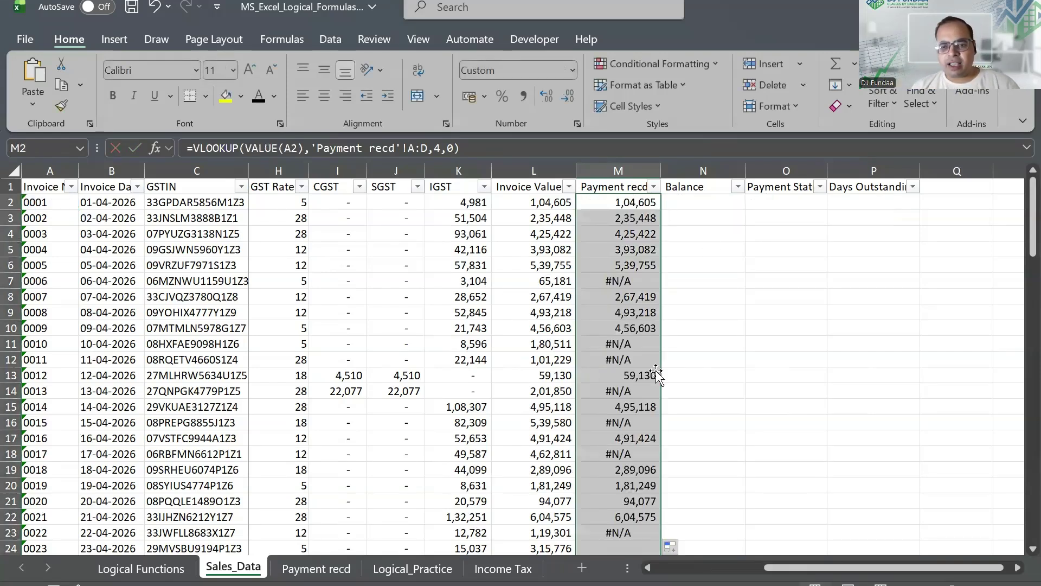
scroll(698, 270, down, 9)
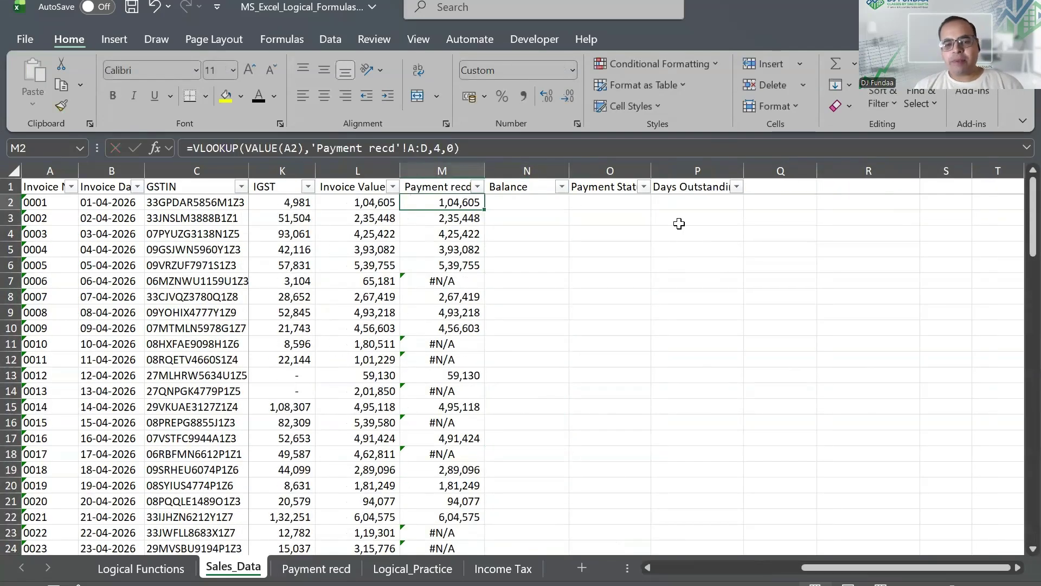
key(Down)
key(Down)
key(Up)
Calculate the Balance in N2 with =L2-IFERROR(M2,0), treating lookup errors as zero payment
key(Right)
key(Up)
text(=)
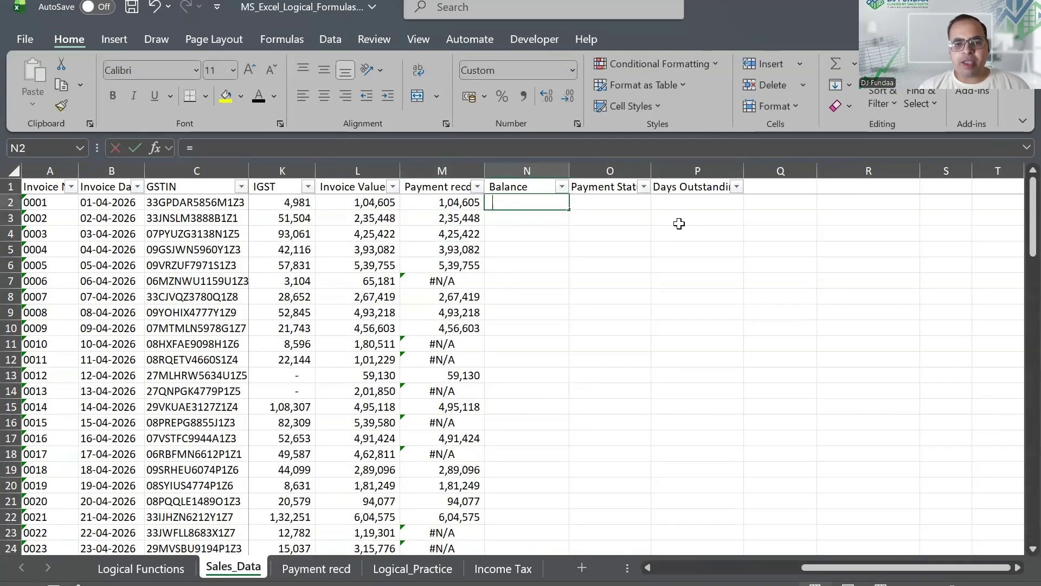
key(Left)
key(Left)
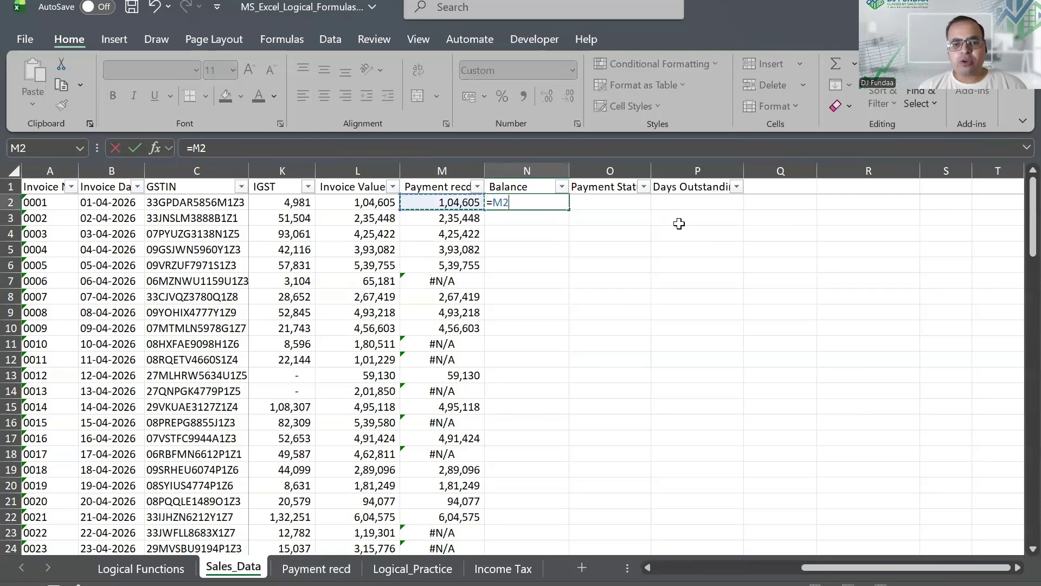
text(-)
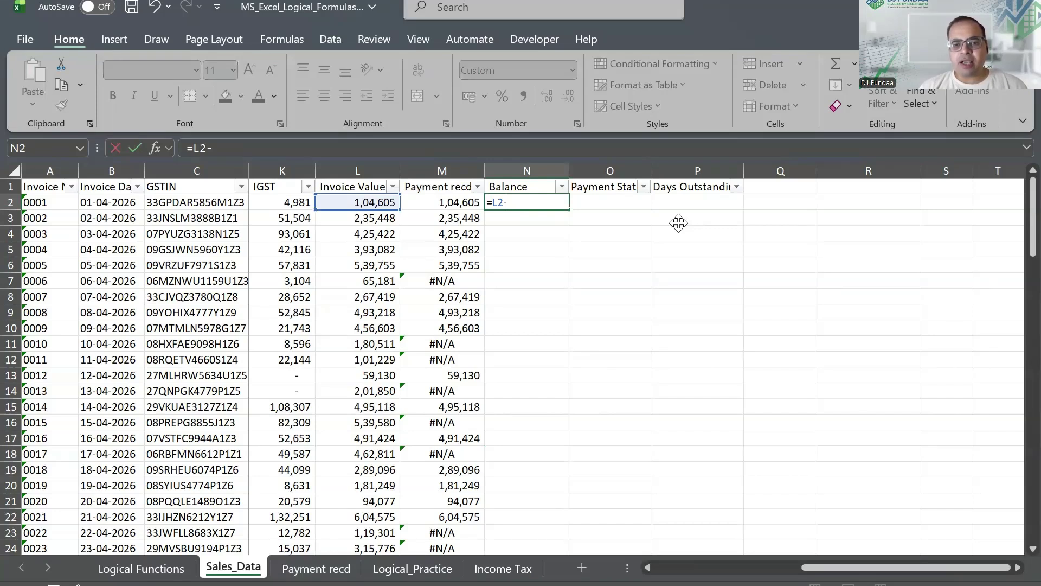
text(IFERROR()
key(Left)
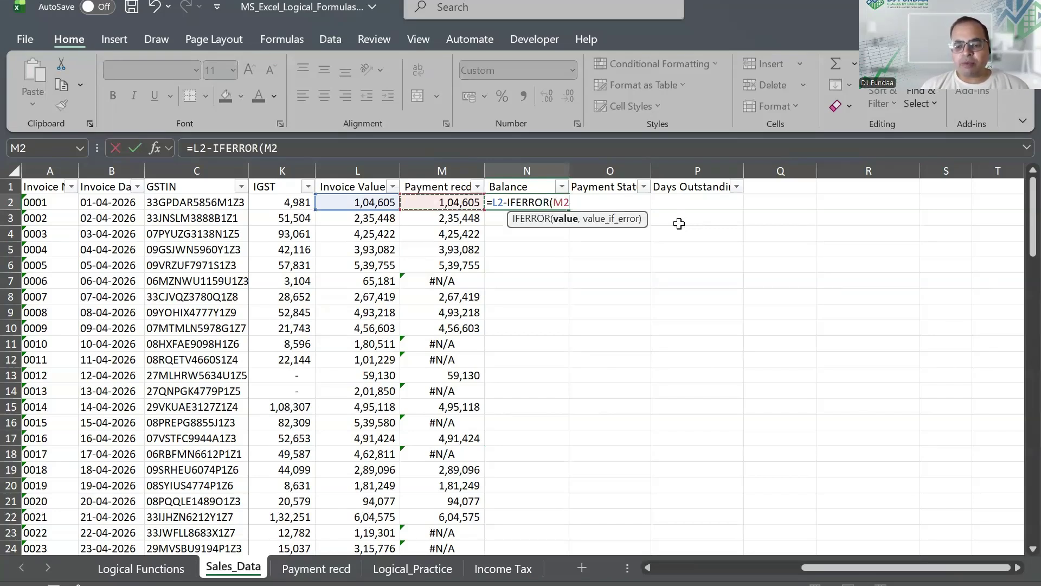
text(,0)
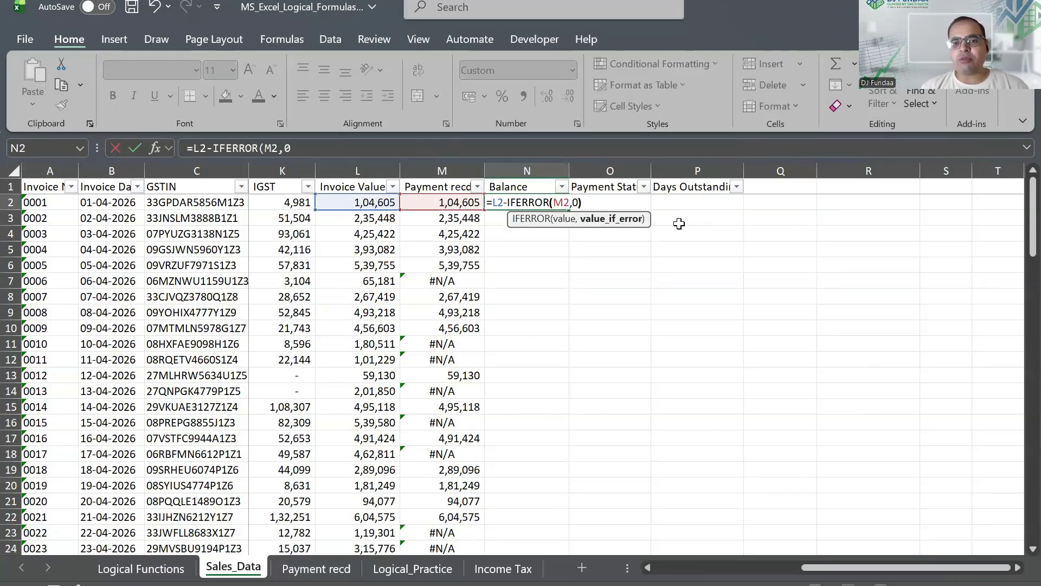
text())
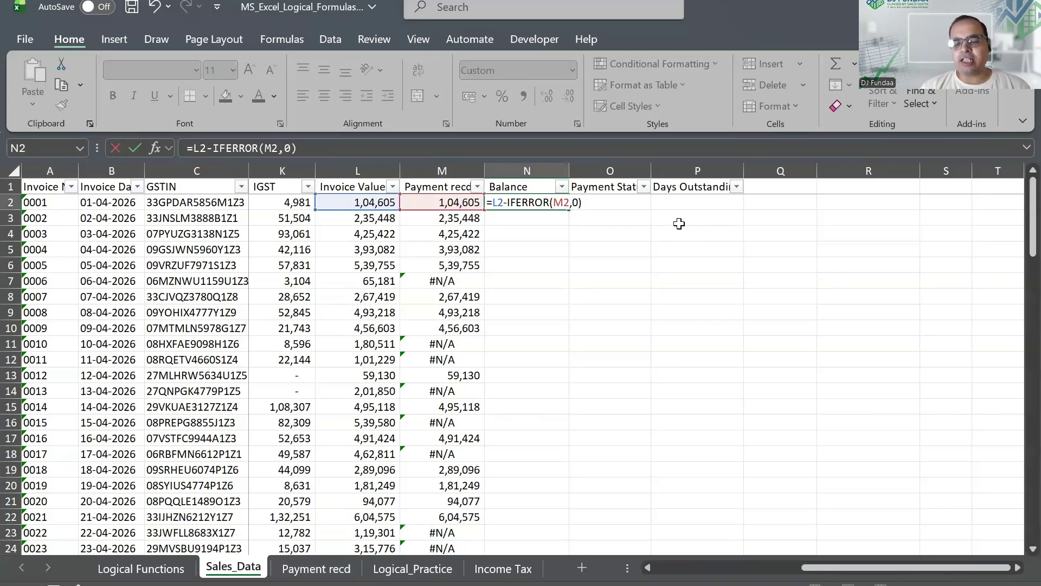
key(Return)
Copy the Balance formula from N2 down to the last invoice in row 101
key(Up)
key(Left)
key(ctrl+Down)
key(Right)
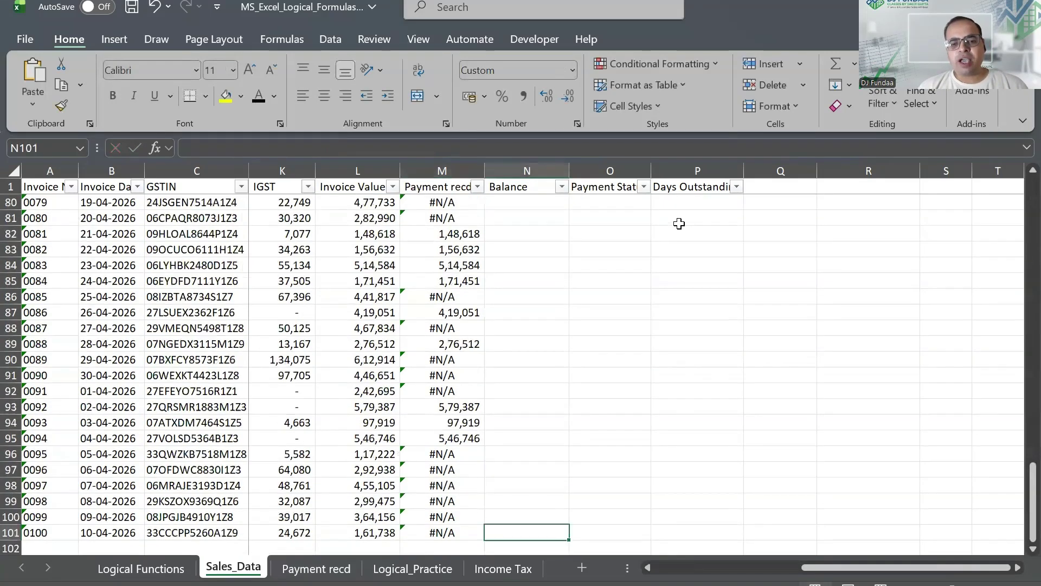
key(ctrl+shift+Up)
key(ctrl+v)
Check the filled Balance column from end to end, including the formula in N7 for an invoice without payment
key(ctrl+Up)
key(ctrl+Down)
key(ctrl+Up)
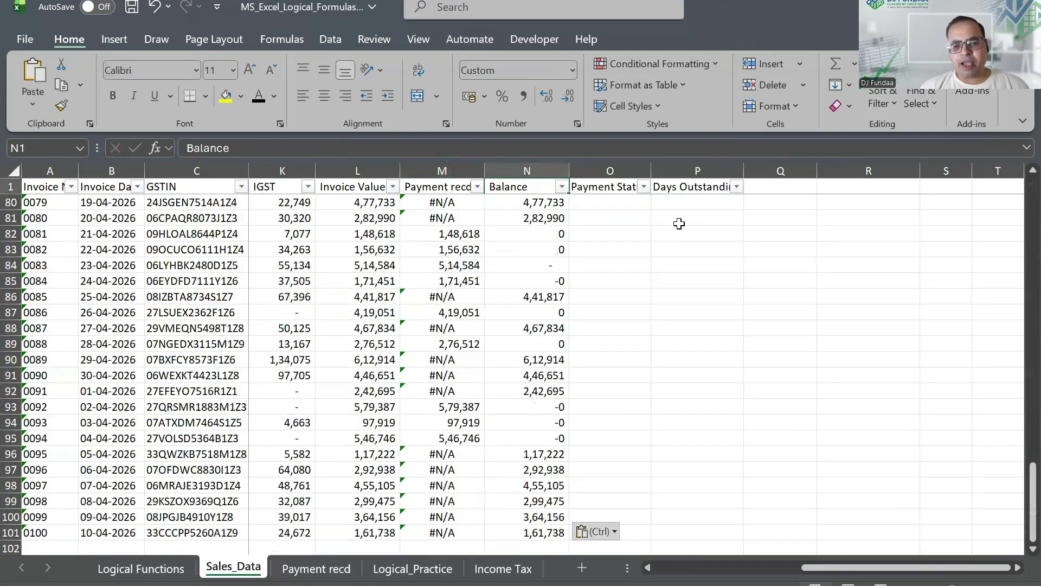
key(Down)
key(Down)
key(Down)
key(Down)
key(Down)
key(Down)
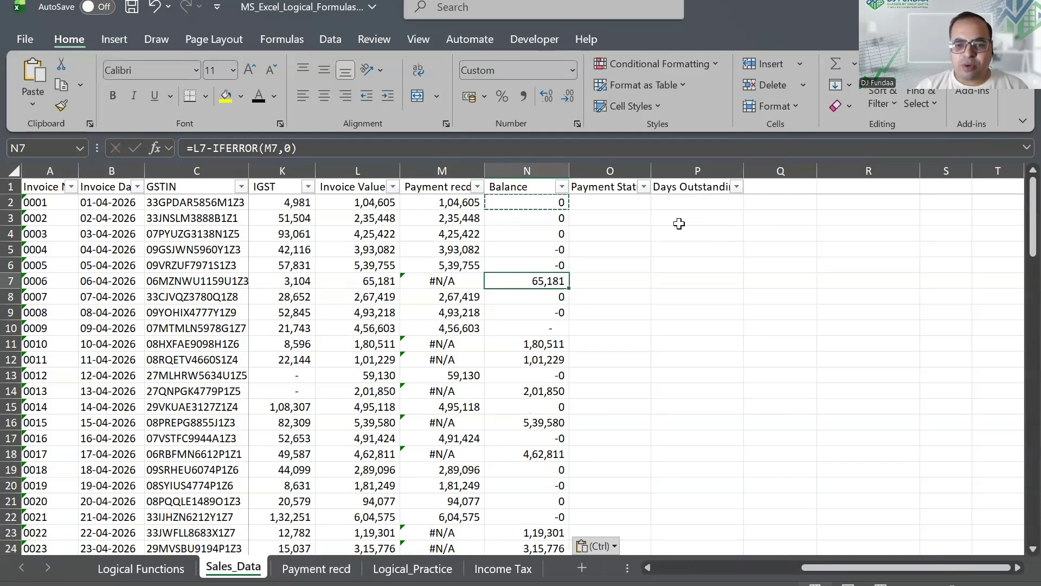
key(F2)
key(Escape)
key(ctrl+Up)
key(Right)
key(Down)
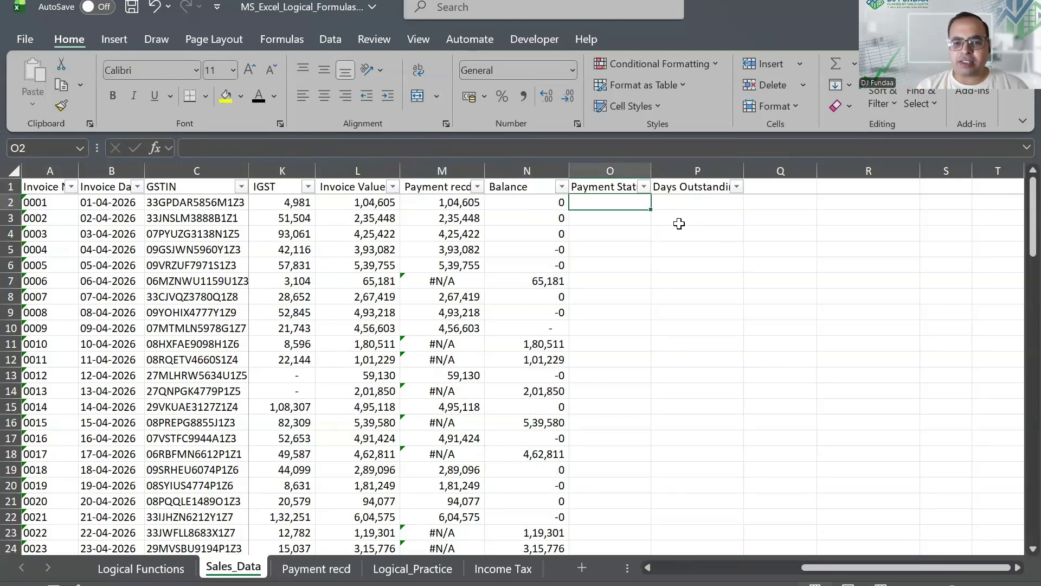
text(=)
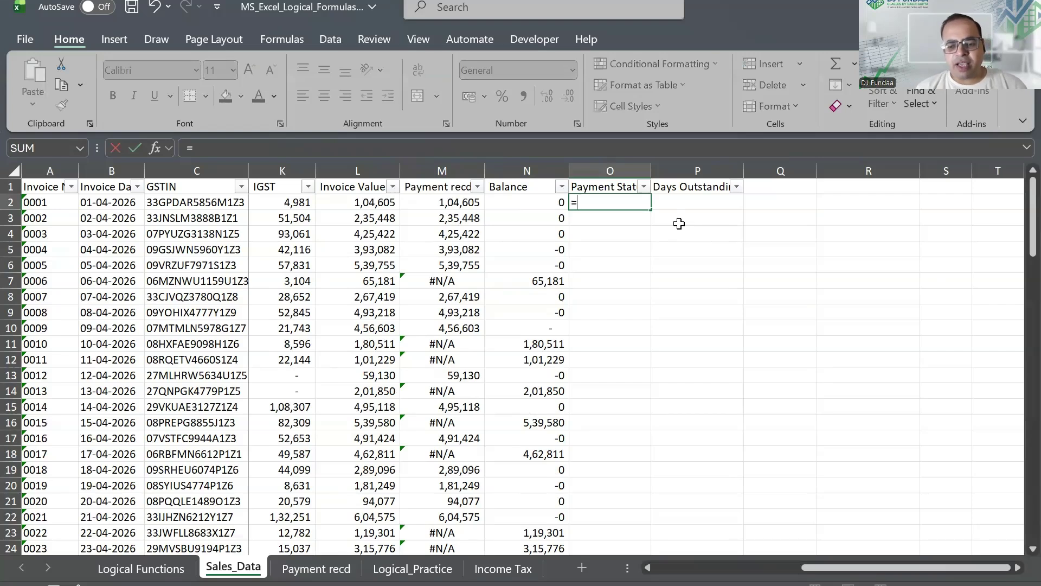
key(Escape)
Wrap the Balance formula in N2 in ROUND with zero decimals, giving =ROUND(L2-IFERROR(M2,0),0)
key(Left)
key(Up)
key(Down)
key(F2)
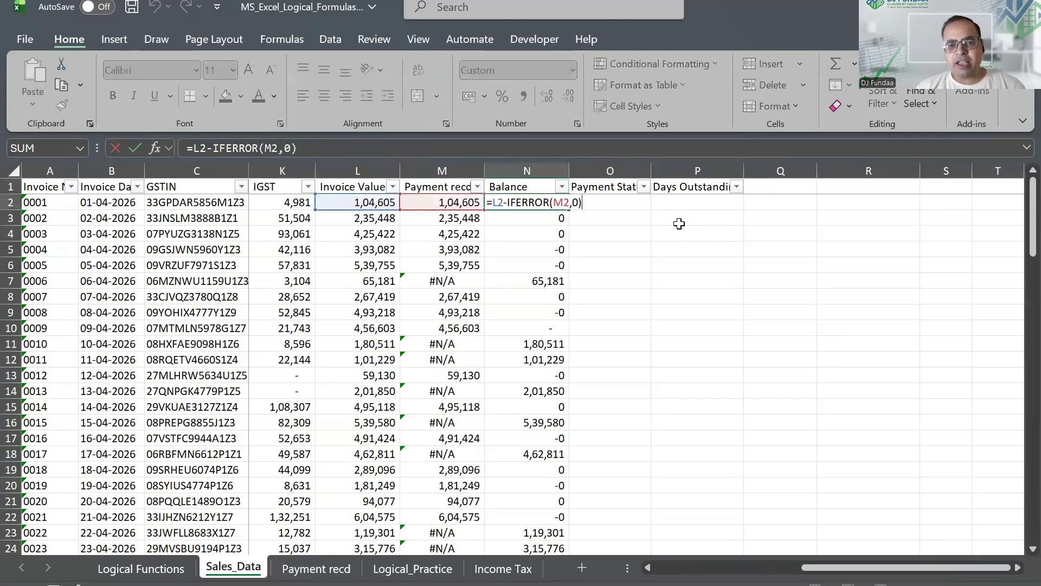
click(493, 202)
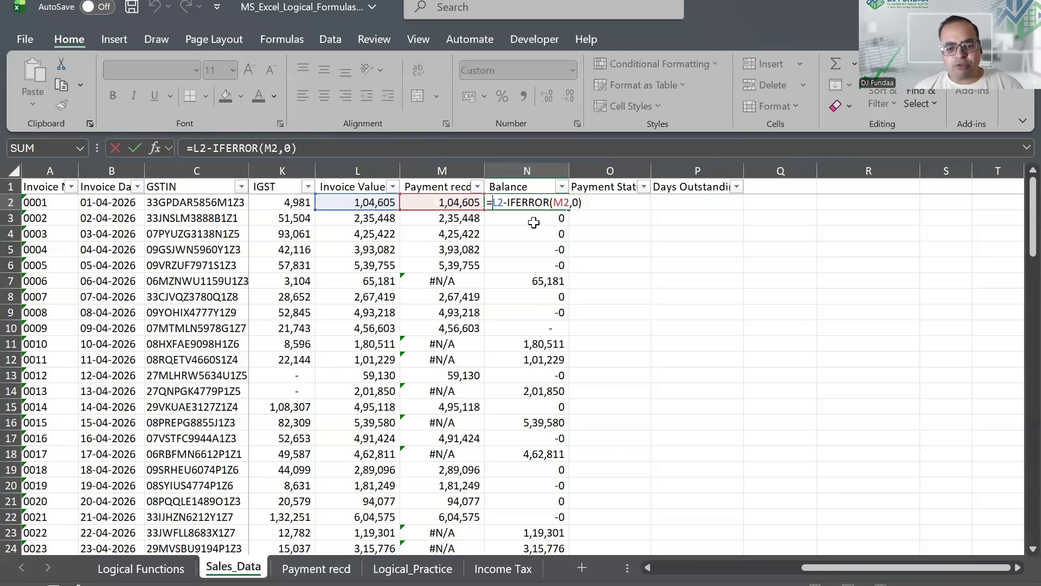
text(round()
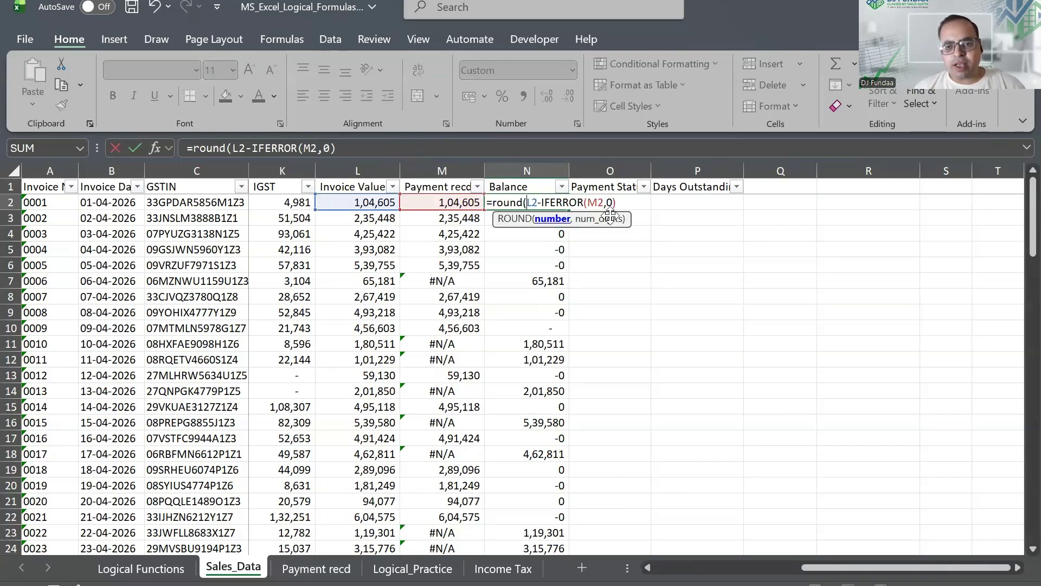
text(,0))
key(ctrl+Return)
Copy the rounded Balance formula from N2 down to the last invoice in row 101
key(ctrl+c)
key(ctrl+shift+Down)
key(ctrl+v)
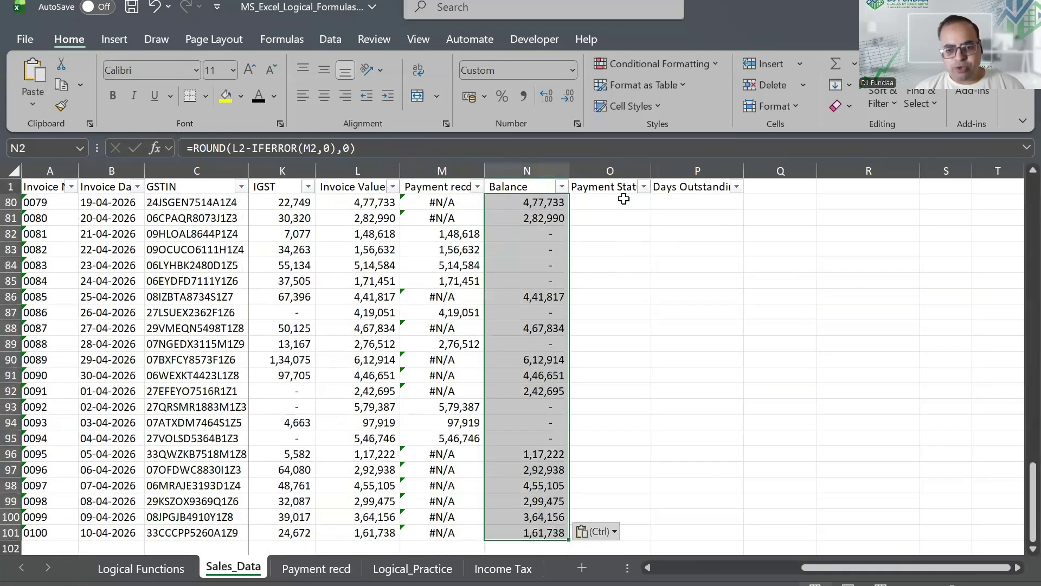
key(ctrl+Up)
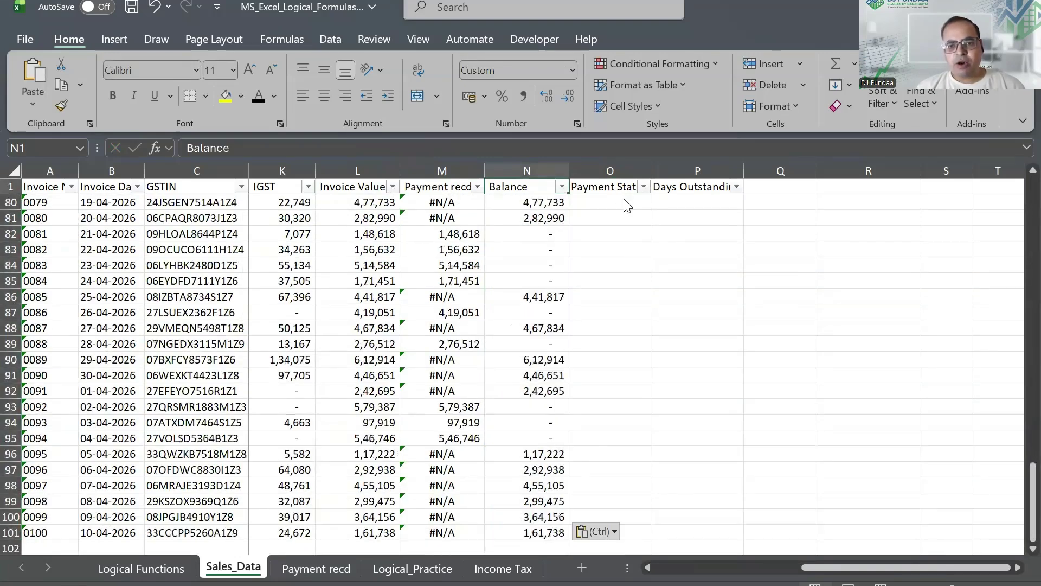
Enter =IF(N2<>0,"pending","Received") in O2 to derive the Payment Status from the balance
key(Right)
key(Down)
text(=)
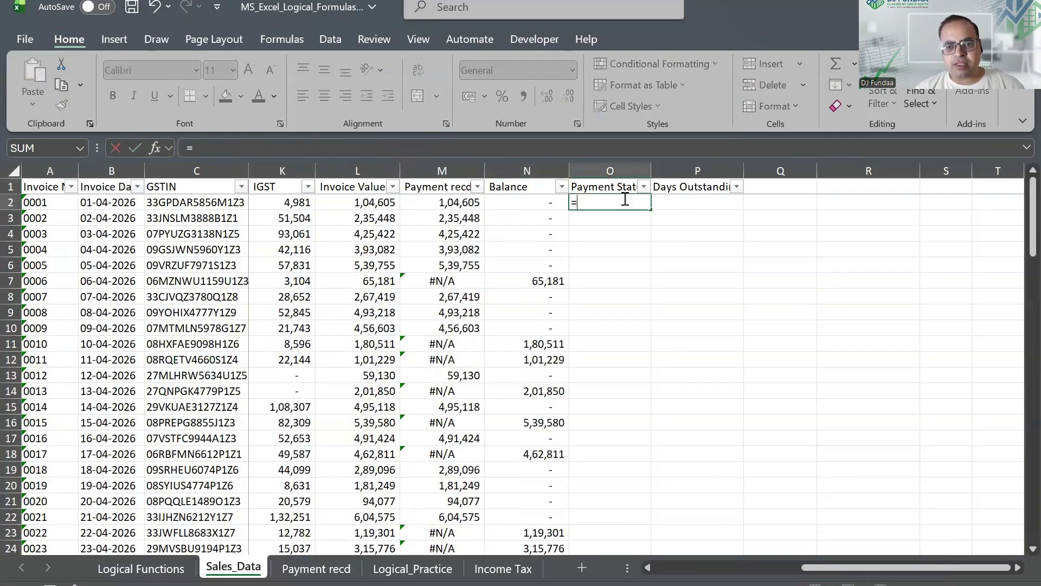
text(if()
key(Left)
text(<>)
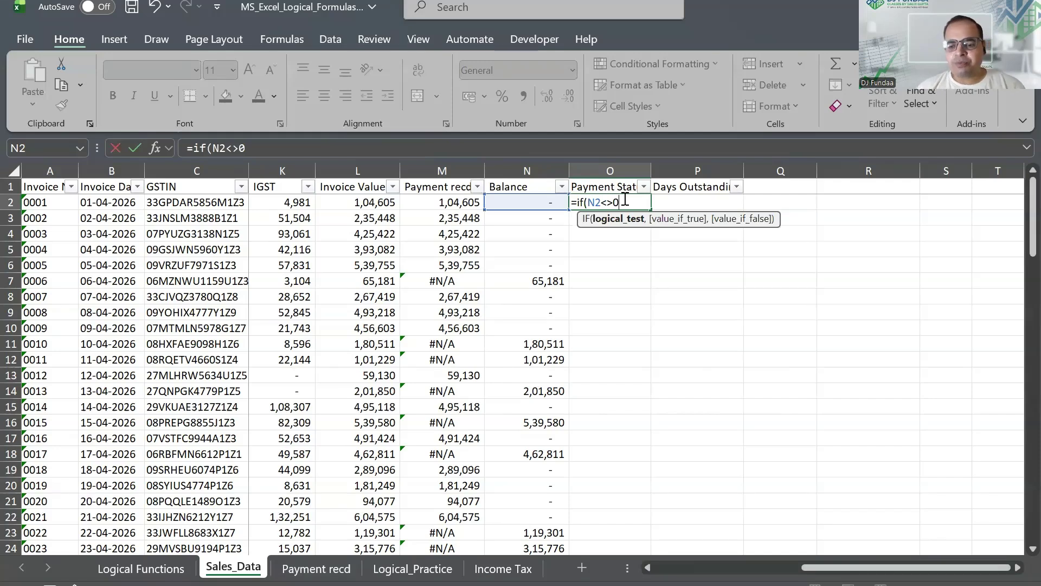
text(,"pending",)
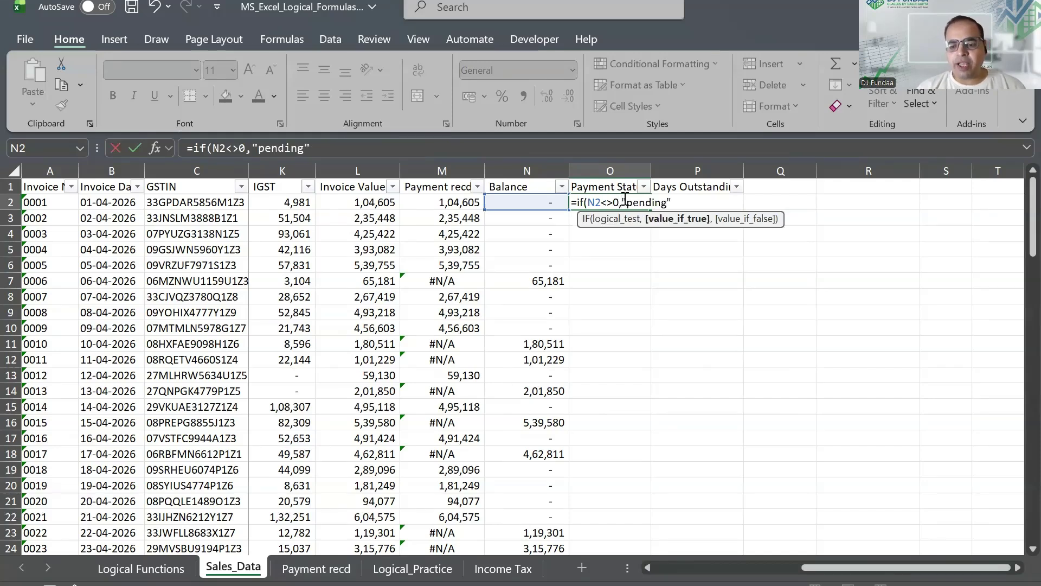
text("Received)
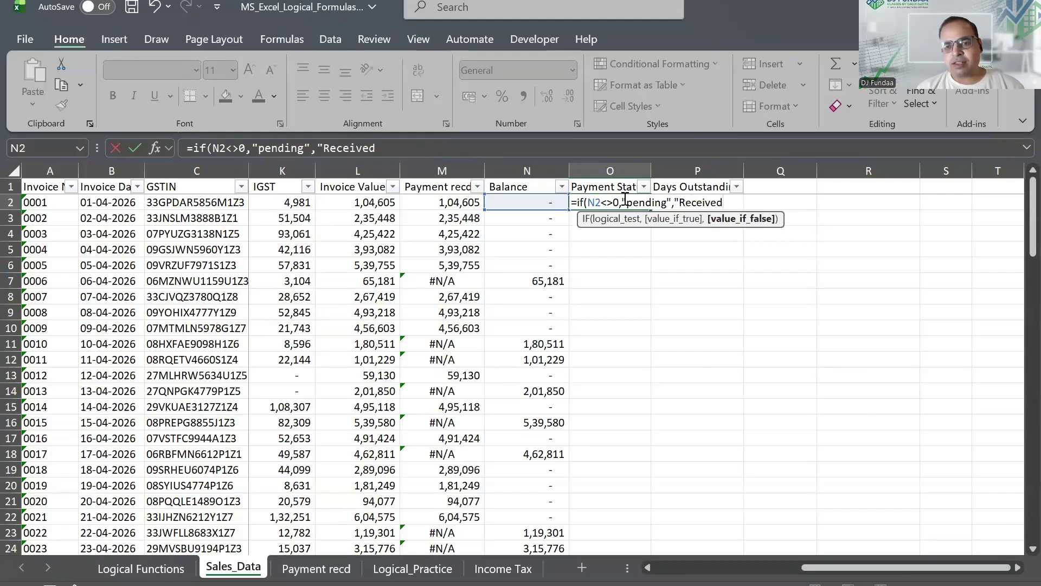
text(")
key(ctrl+Return)
key(ctrl+c)
key(Left)
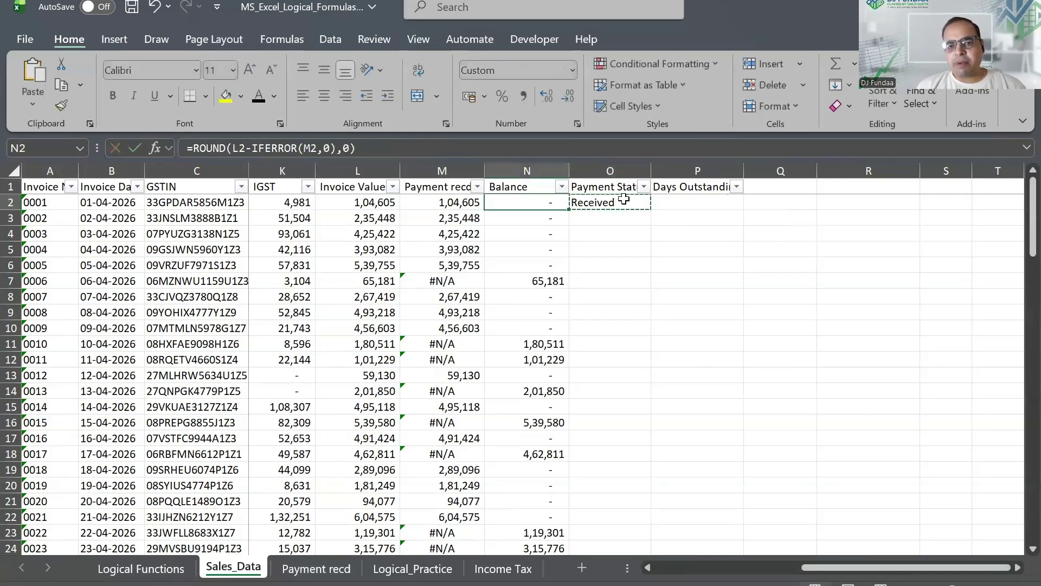
double_click(625, 201)
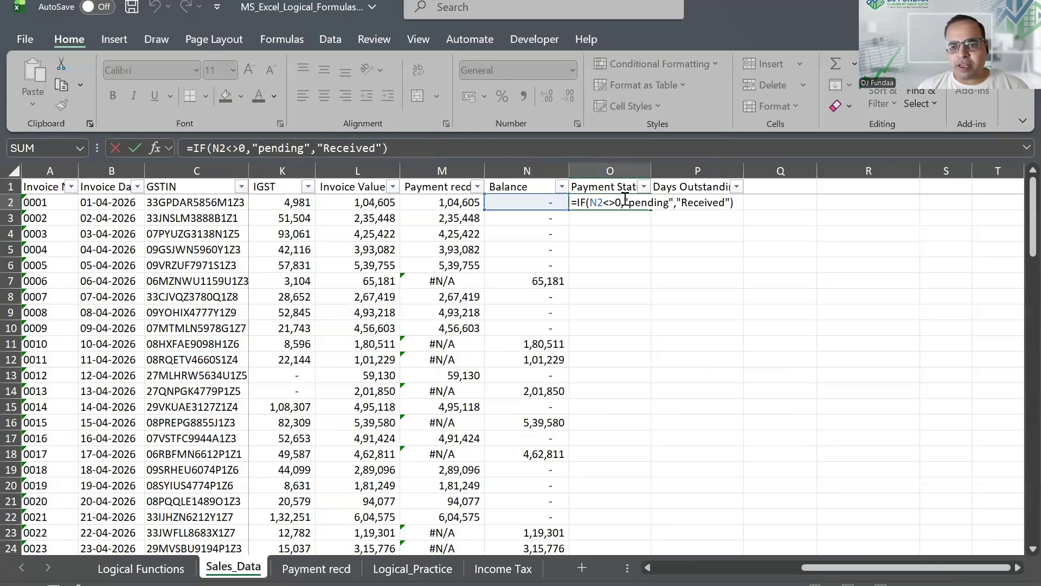
double_click(595, 203)
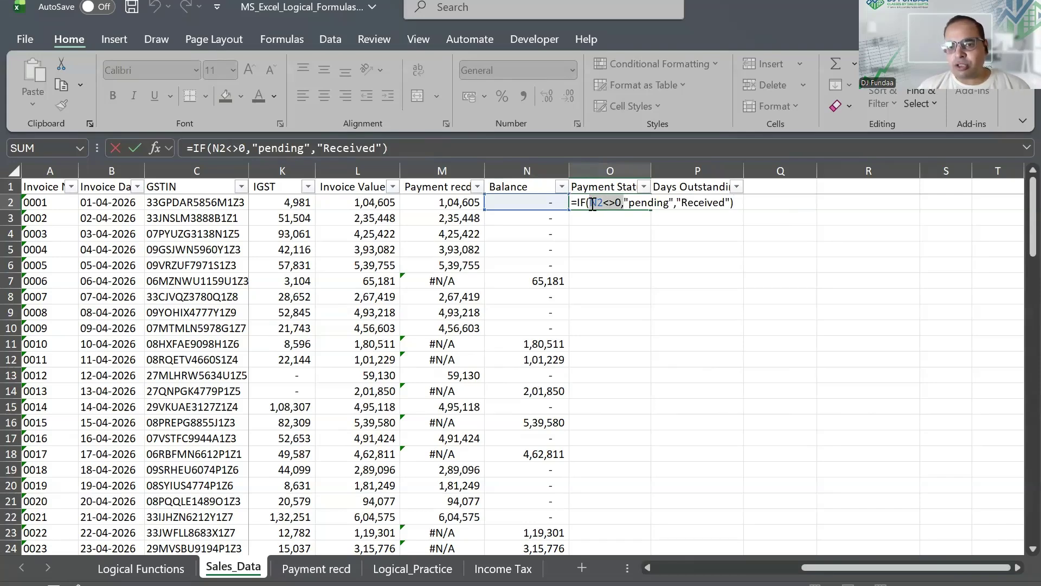
key(Escape)
Copy the Payment Status formula from O2 down to the last invoice in row 101
key(ctrl+c)
key(Left)
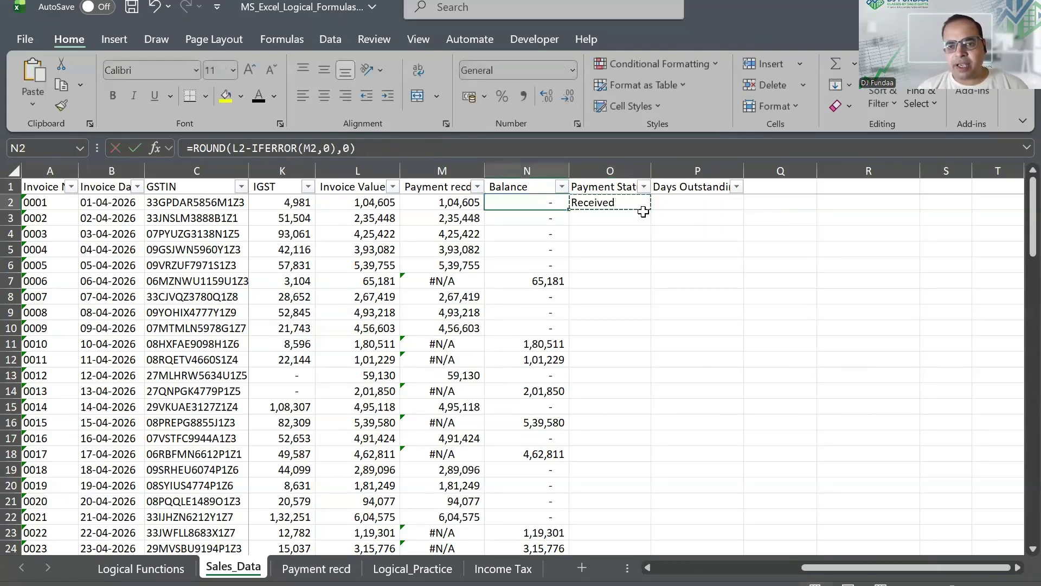
key(ctrl+Down)
key(Right)
key(Up)
key(Down)
key(ctrl+shift+Up)
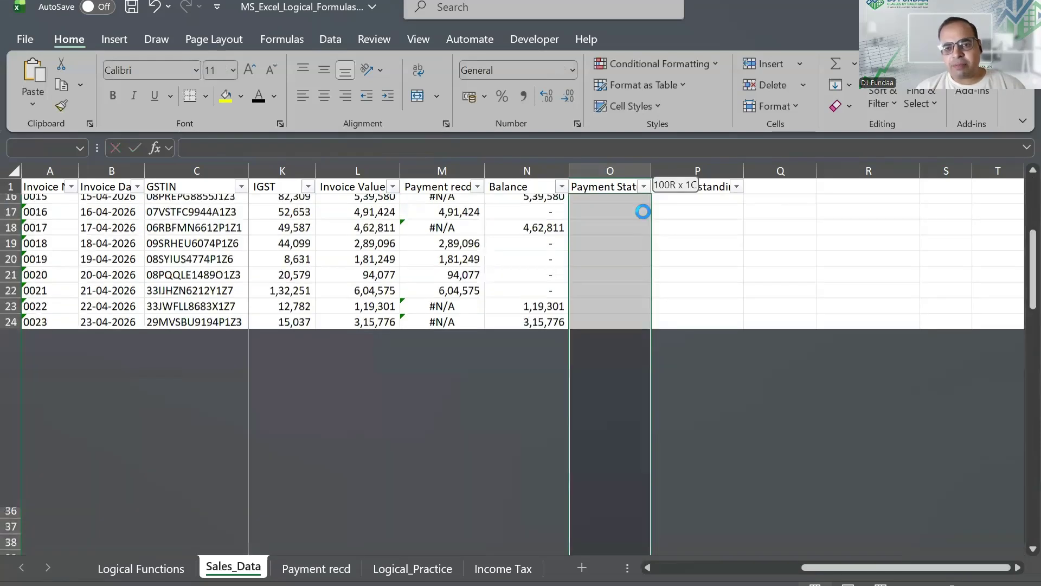
key(ctrl+v)
Check the filled Payment Status column from end to end against the Balance values
key(Down)
key(Down)
key(Down)
key(Down)
key(Down)
key(ctrl+Up)
key(ctrl+Down)
key(ctrl+Up)
key(Down)
key(Down)
key(Down)
key(Left)
key(Down)
key(Down)
key(Down)
key(Right)
key(ctrl+Up)
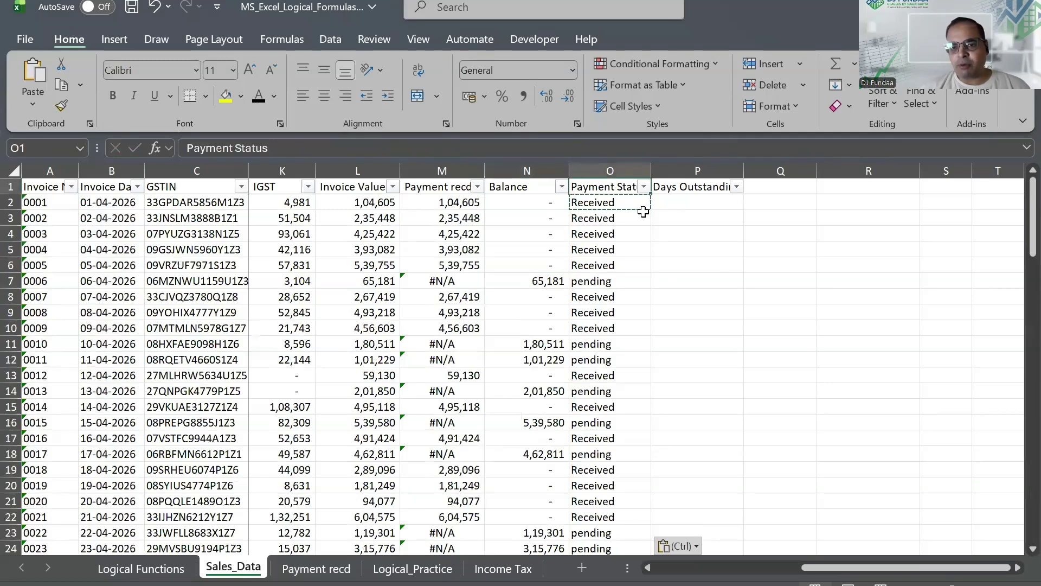
Calculate the days since the invoice date in P2 under Days Outstanding with =TODAY()-B2
key(Right)
key(Down)
text(=)
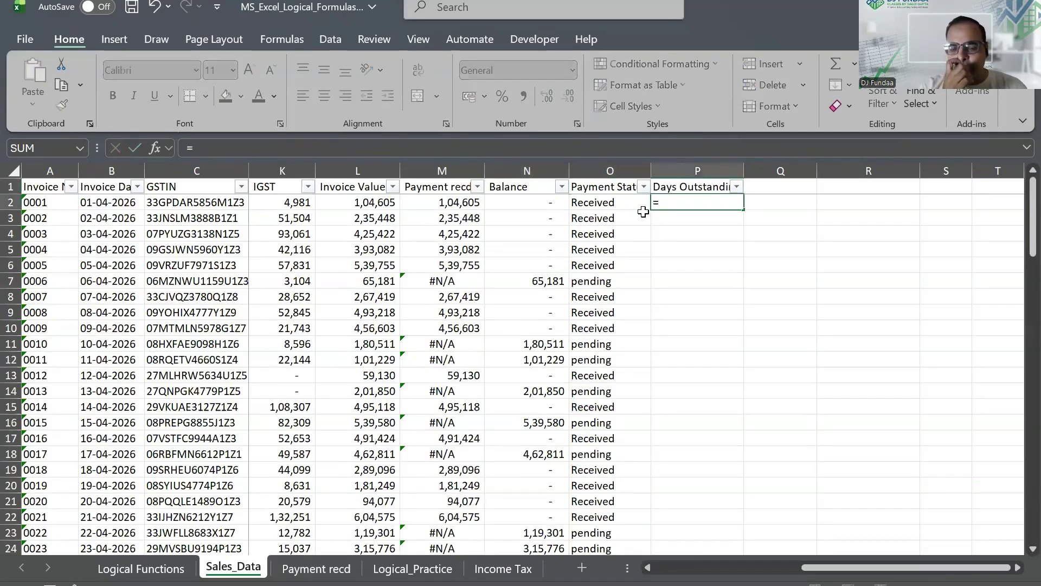
text(t)
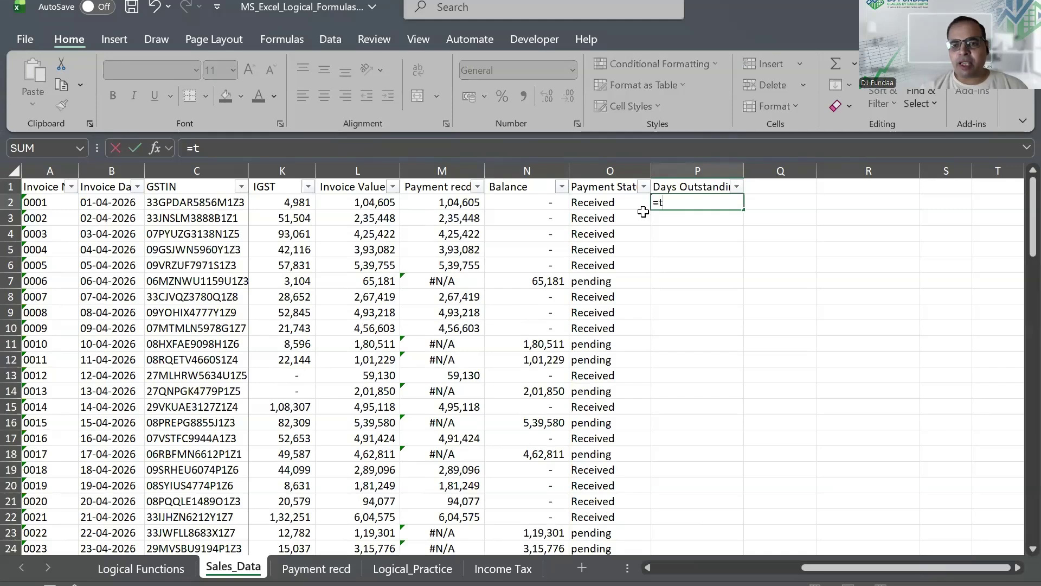
text(ODAY())
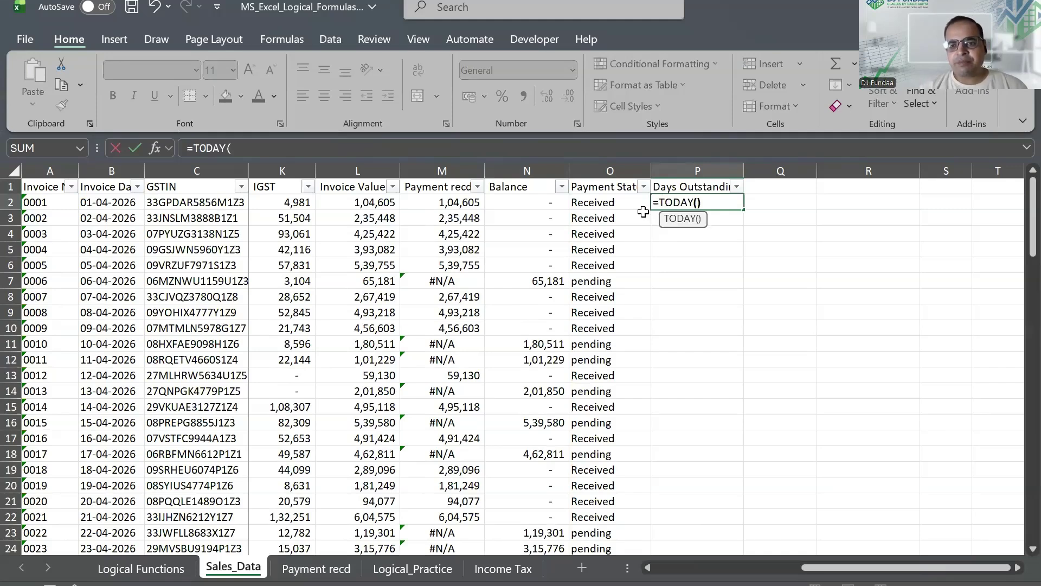
text(-)
click(81, 202)
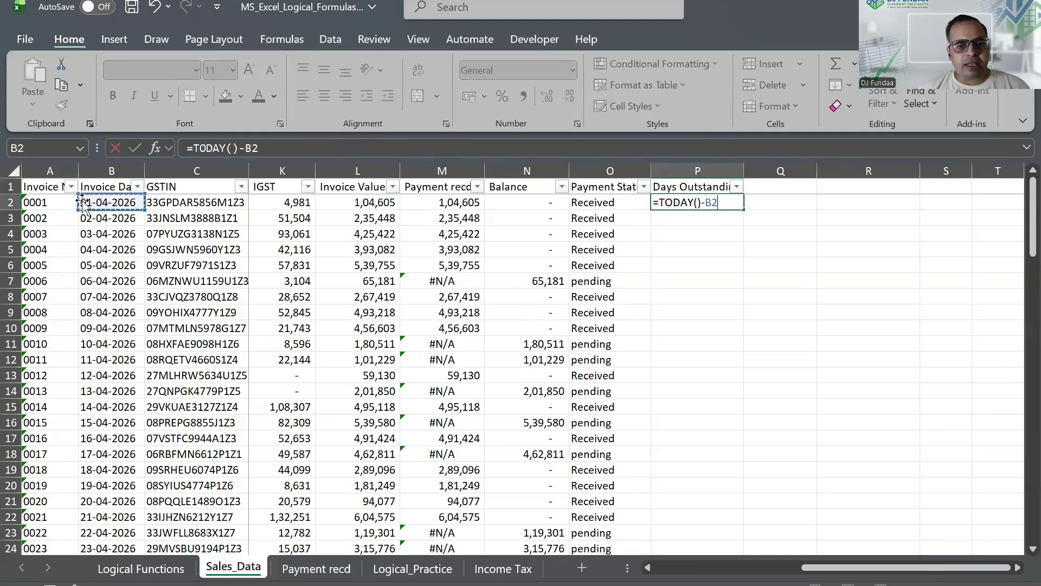
key(Return)
key(Up)
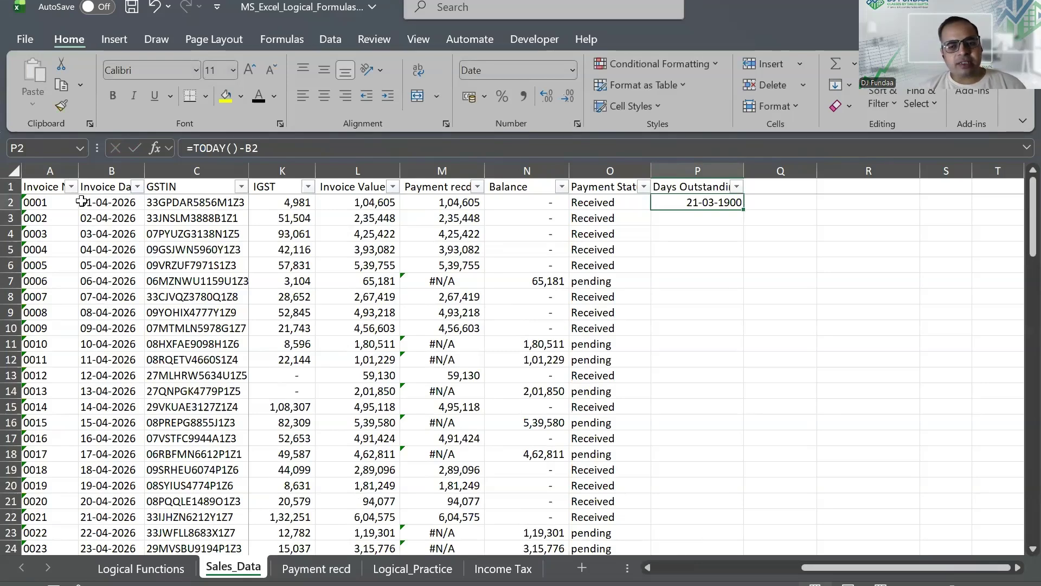
Set the number format of the Days Outstanding cell P2 to General
click(547, 74)
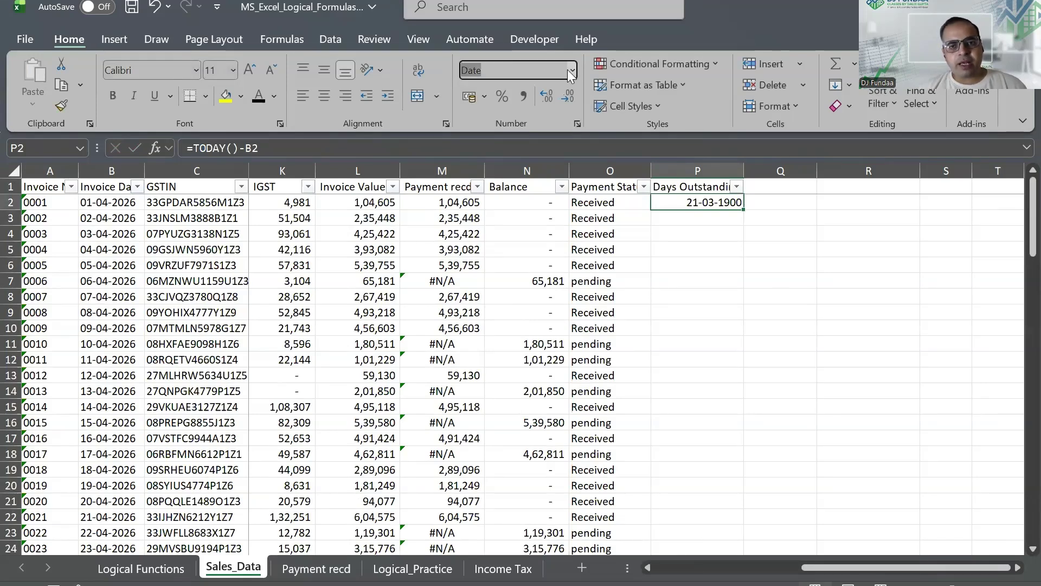
click(571, 71)
click(524, 130)
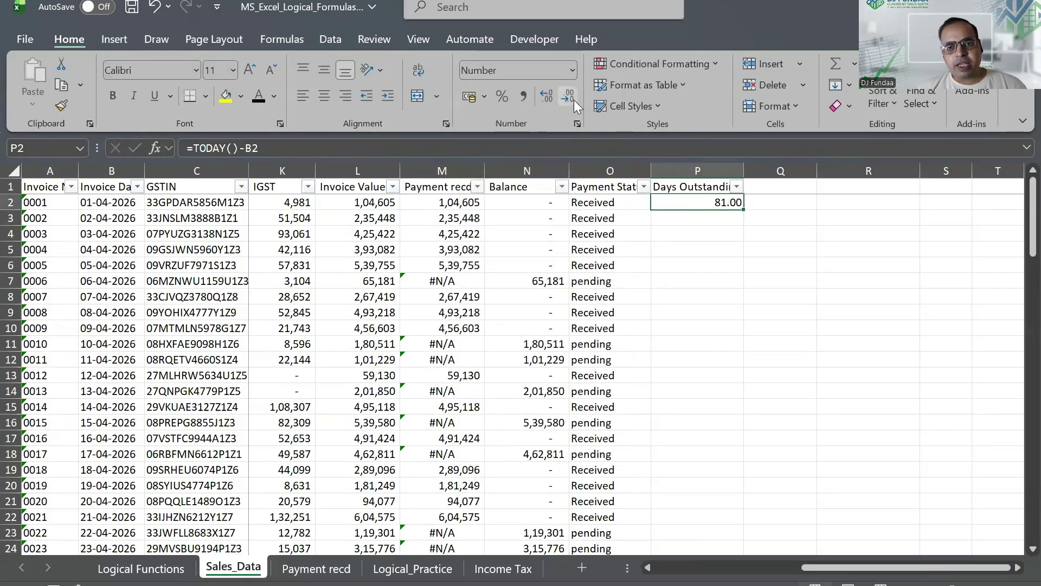
click(572, 70)
click(515, 94)
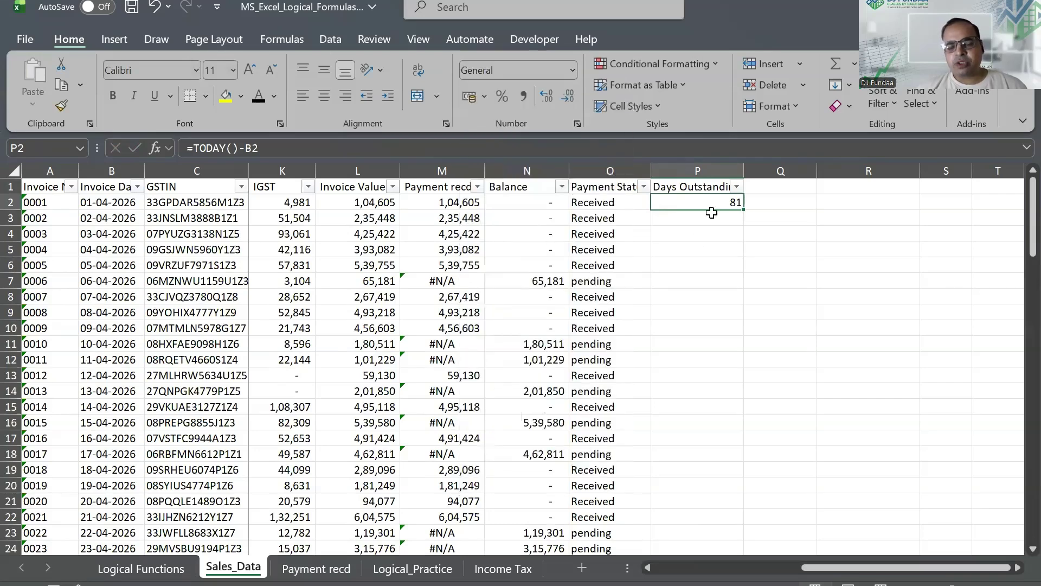
Limit Days Outstanding in P2 to pending invoices with =IF(O2="Pending",TODAY()-B2,""), leaving other invoices blank
key(F2)
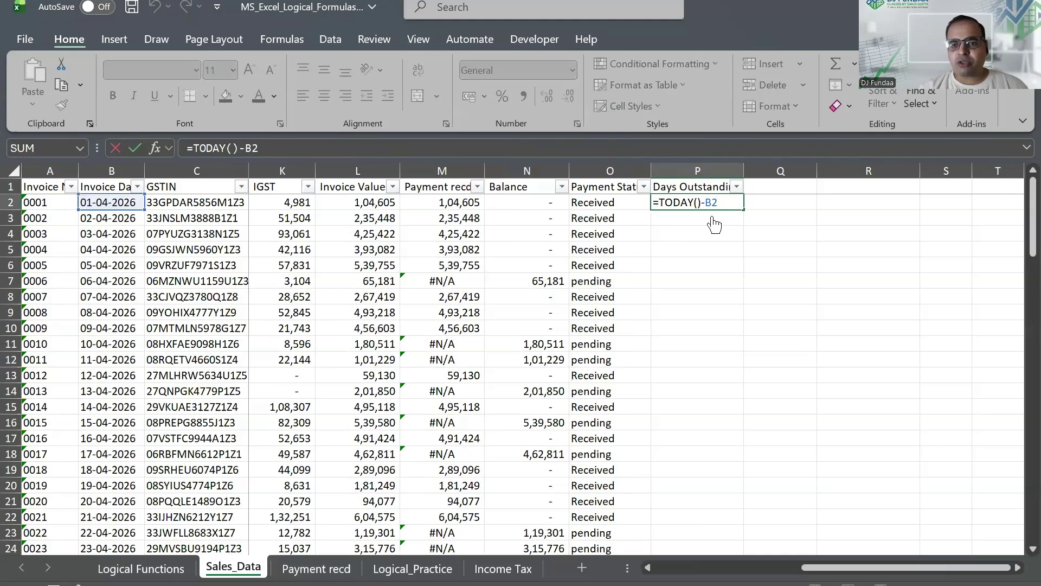
text(if()
click(610, 201)
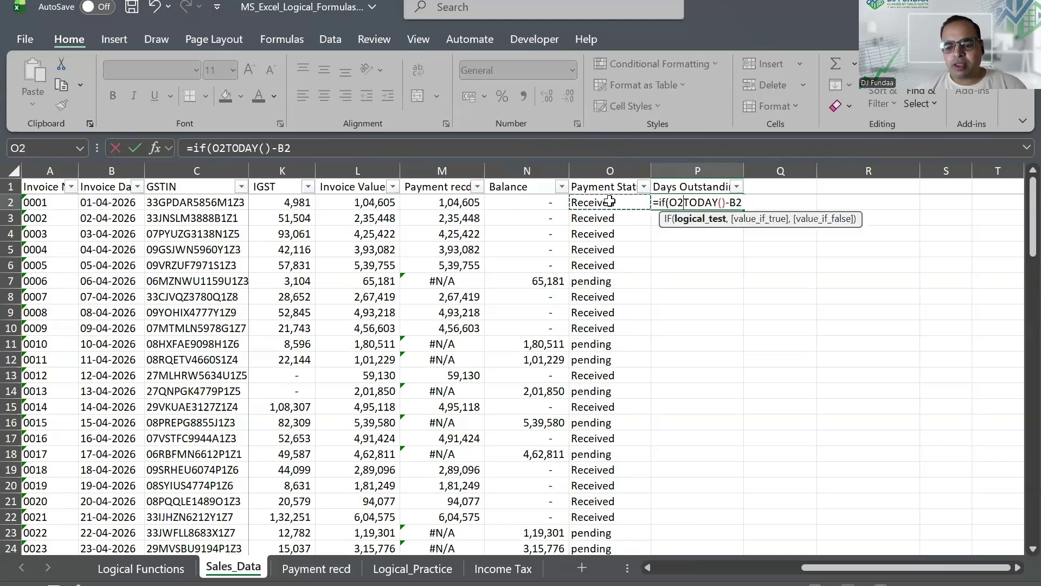
text(=)
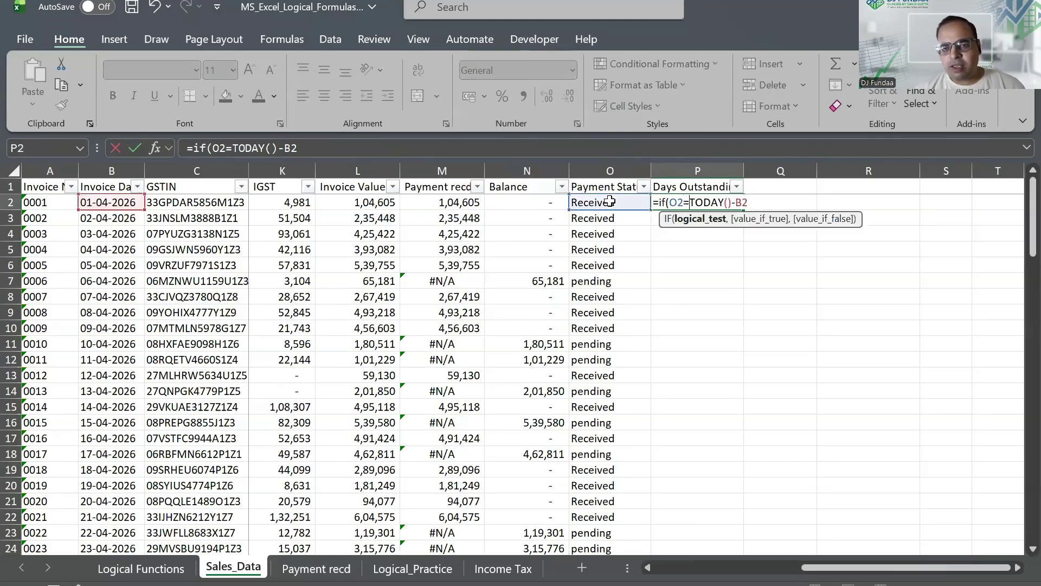
text("Pending)
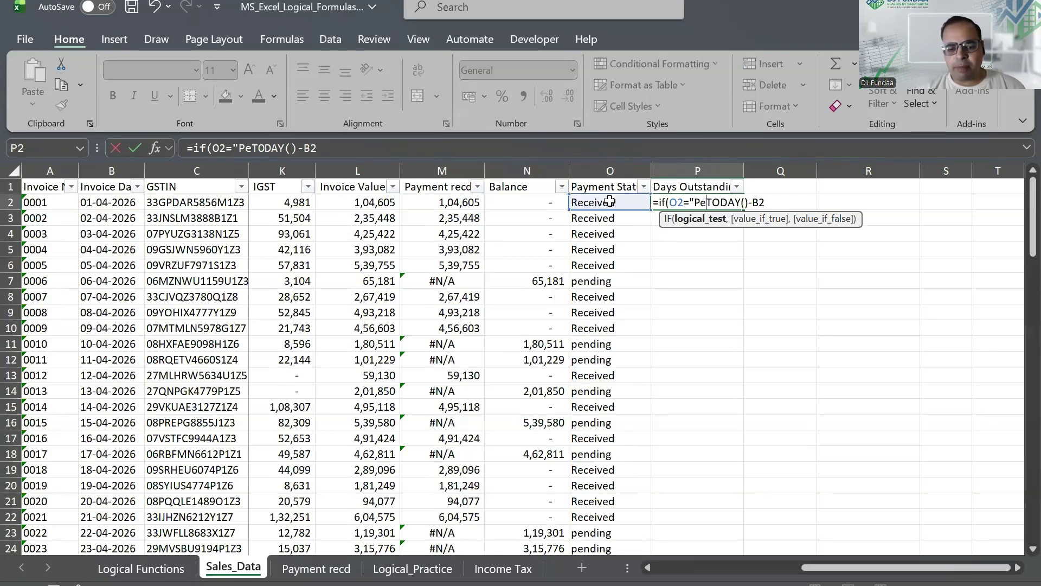
text(")
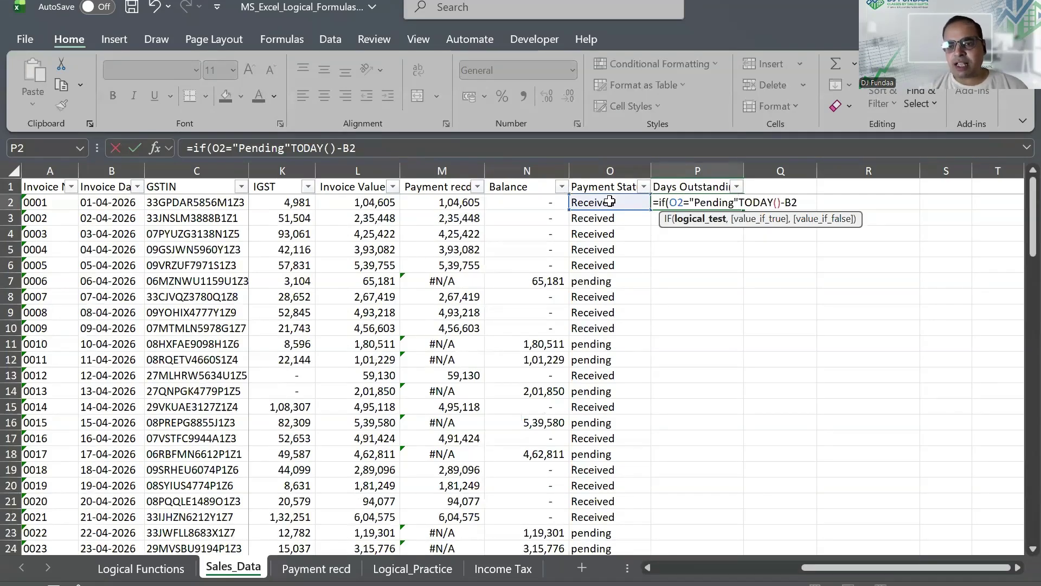
text(,TODAY()-B2)
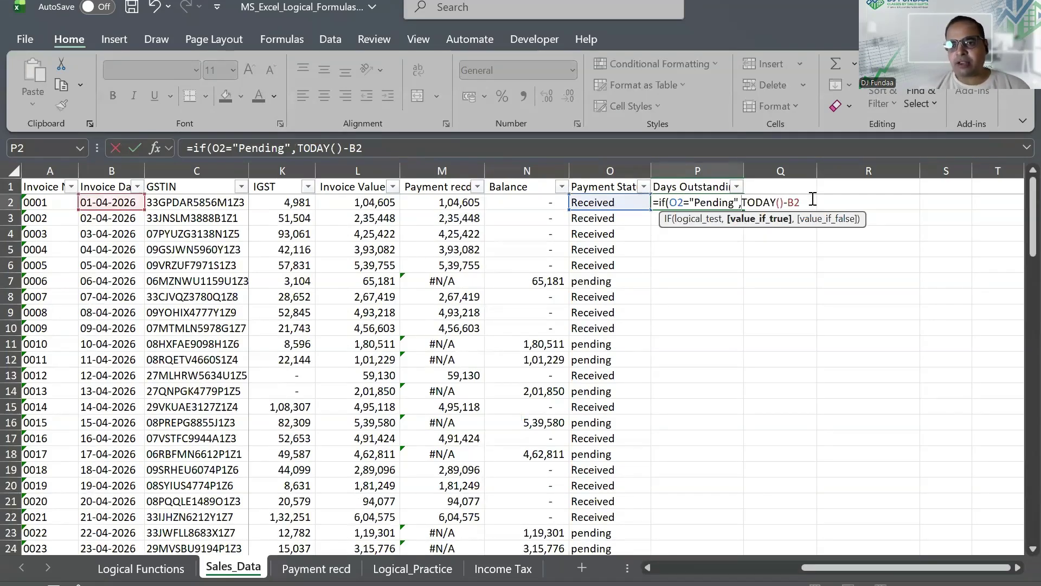
text(,)
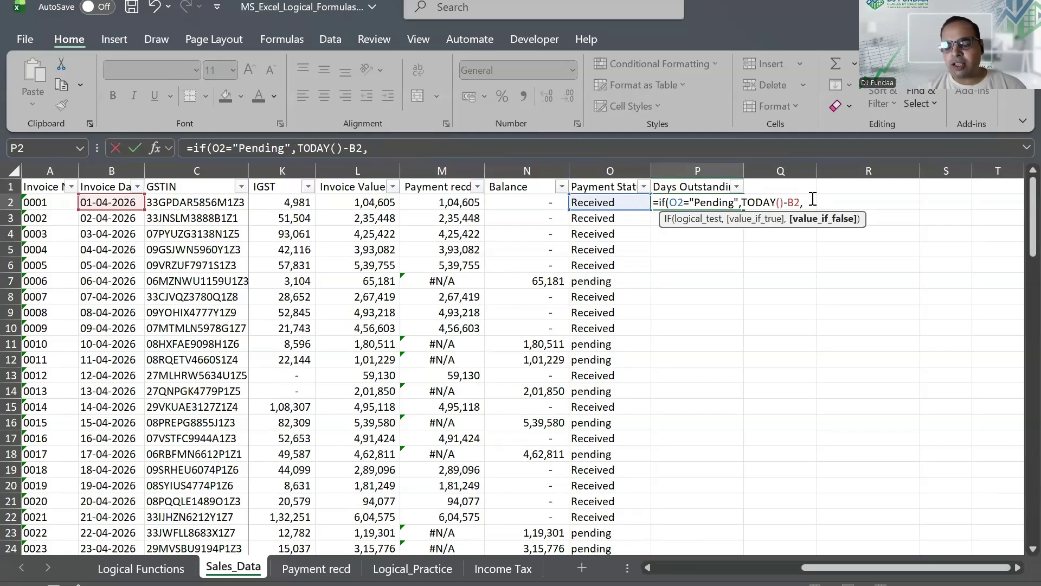
text("")
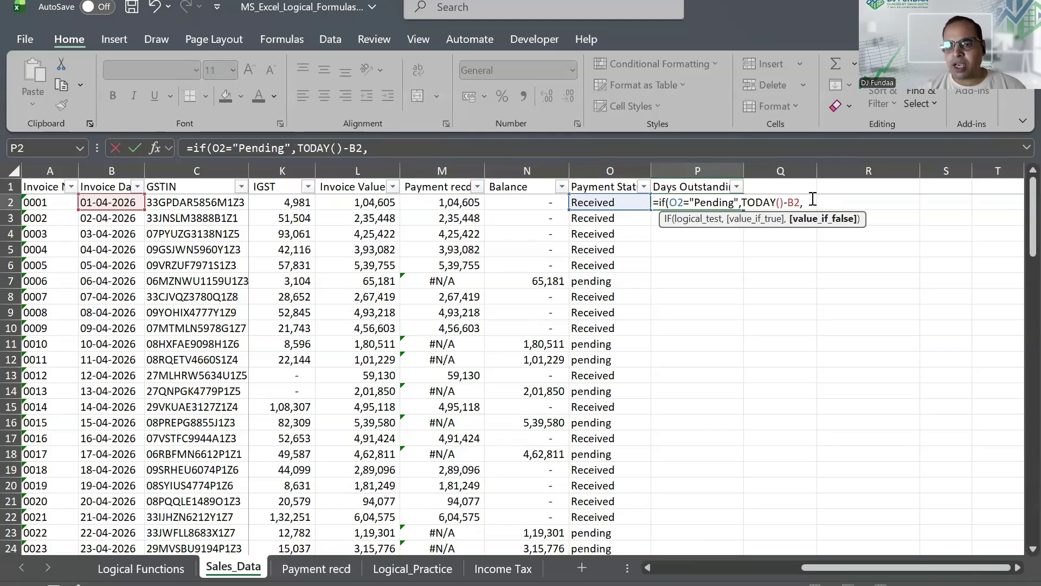
text(0)
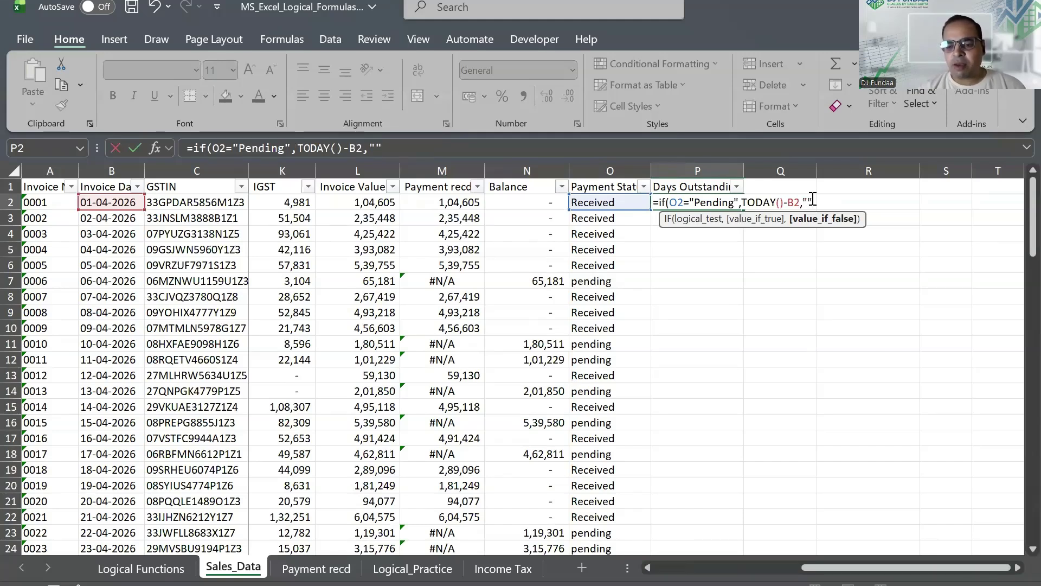
key(Return)
Copy the Days Outstanding formula from P2 down to the last invoice row
key(Left)
key(ctrl+Down)
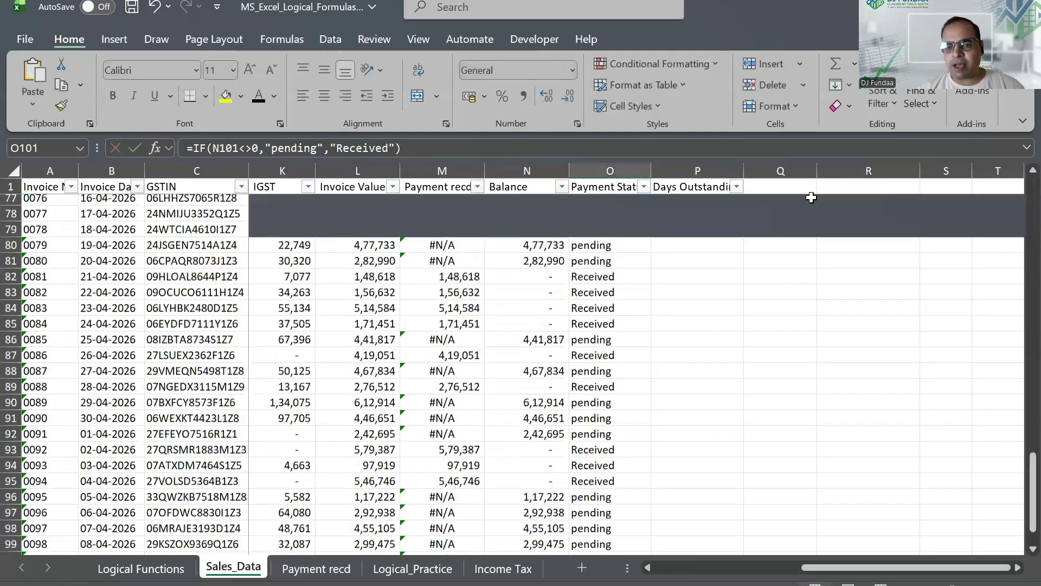
key(Right)
key(Up)
key(ctrl+Up)
key(ctrl+c)
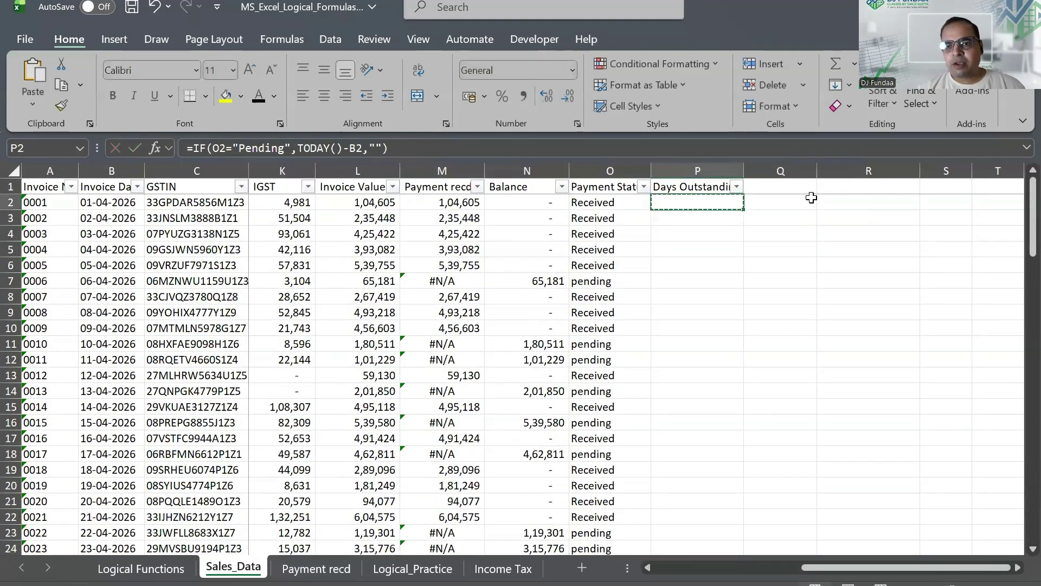
double_click(743, 209)
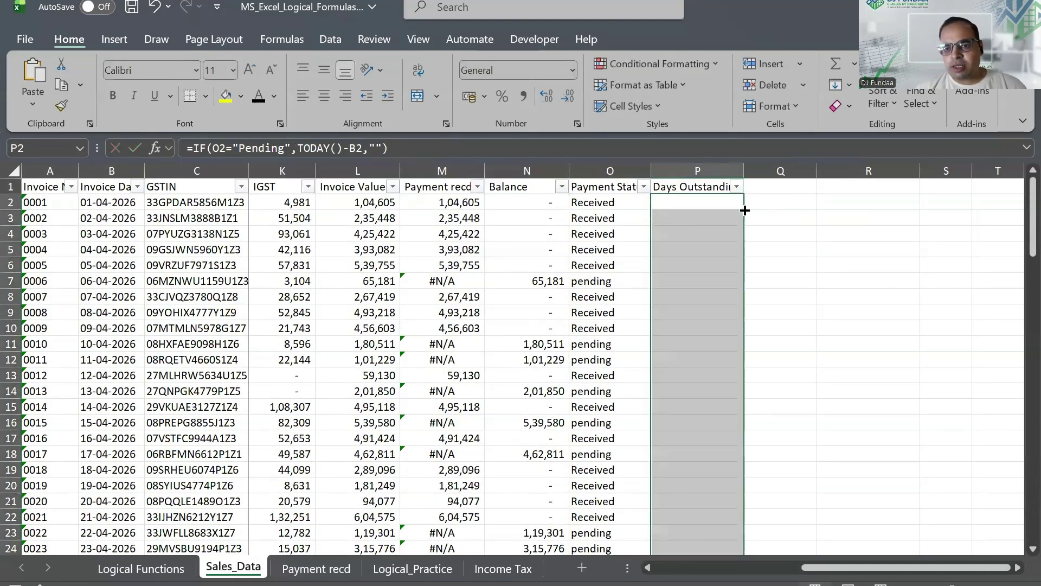
Check the filled Days Outstanding values from the first to the last invoice against their Payment Status
click(723, 249)
scroll(740, 372, down, 12)
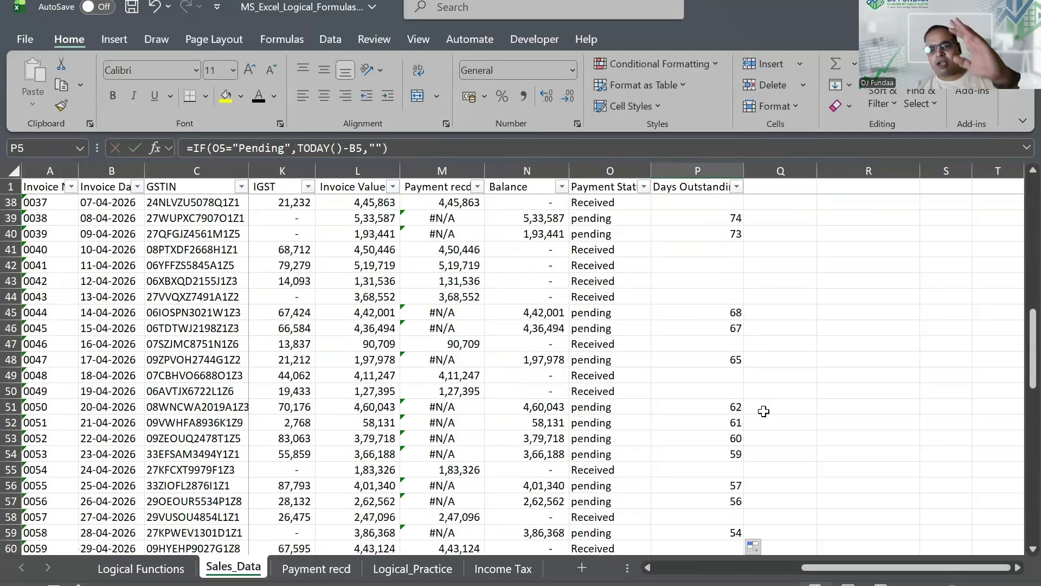
scroll(737, 455, down, 11)
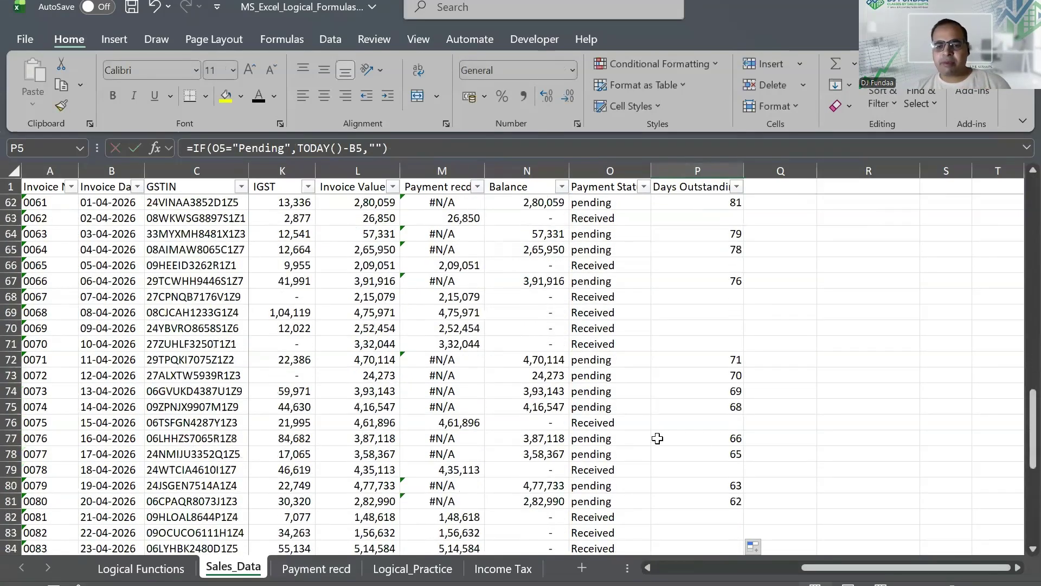
scroll(659, 454, down, 5)
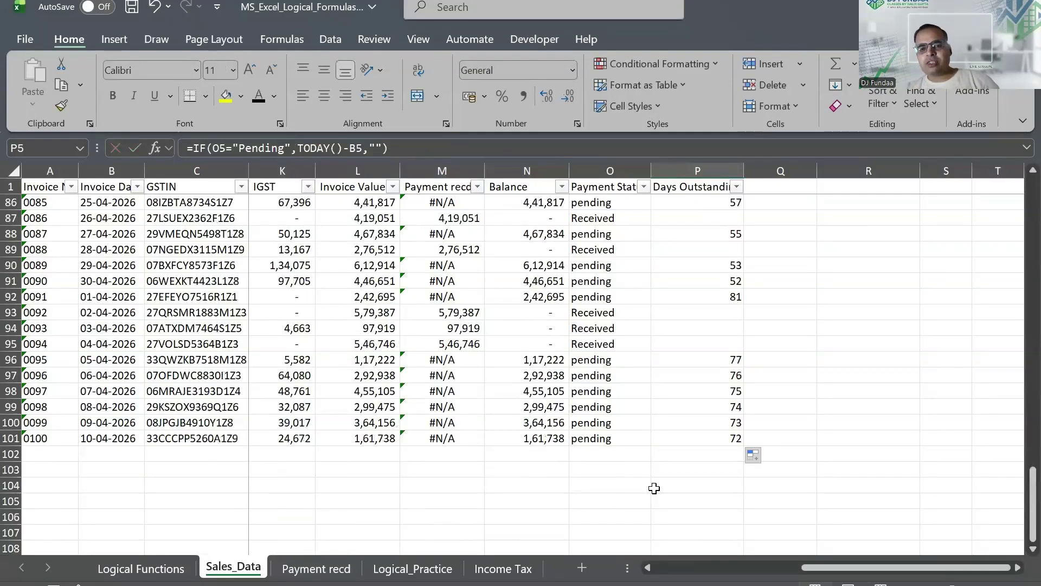
scroll(691, 442, up, 20)
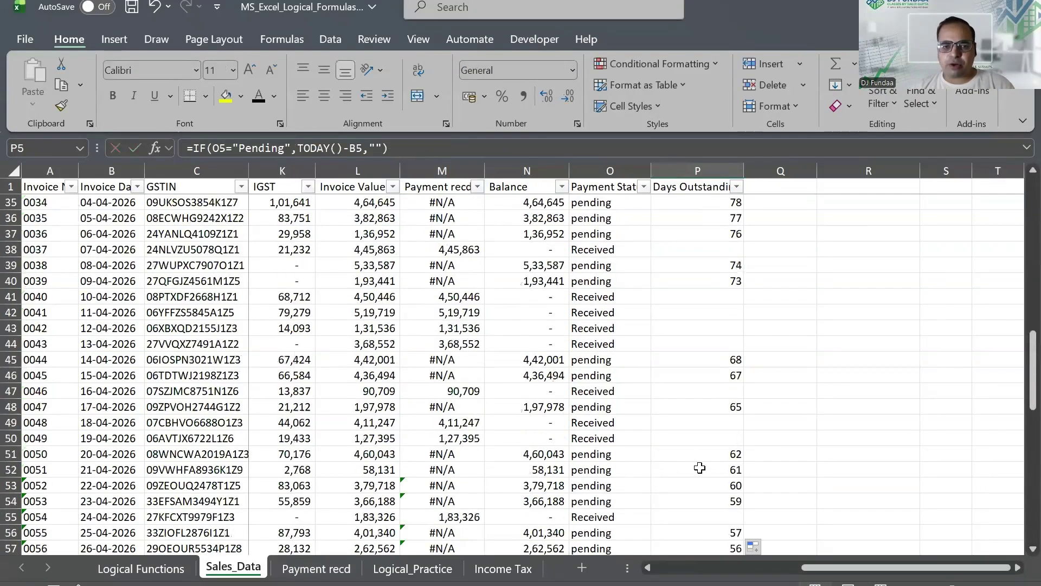
scroll(700, 472, up, 3)
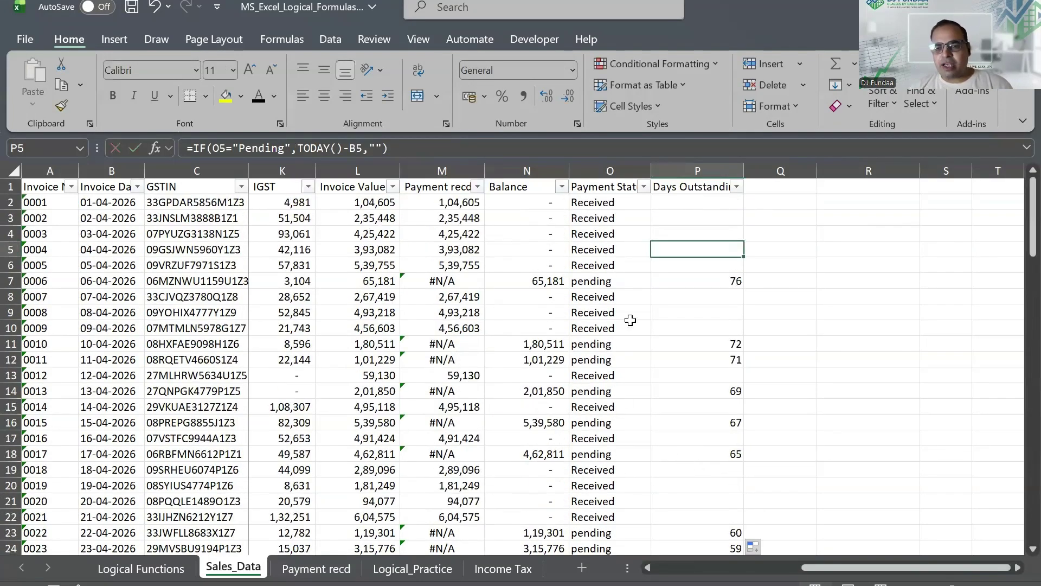
Review the Sales_Data columns from Customer Name across to Days Outstanding, including the Payment recd column
key(Left)
key(Left)
key(Left)
key(Left)
key(Left)
key(Left)
key(Left)
key(Left)
key(Left)
key(Left)
key(Left)
key(Left)
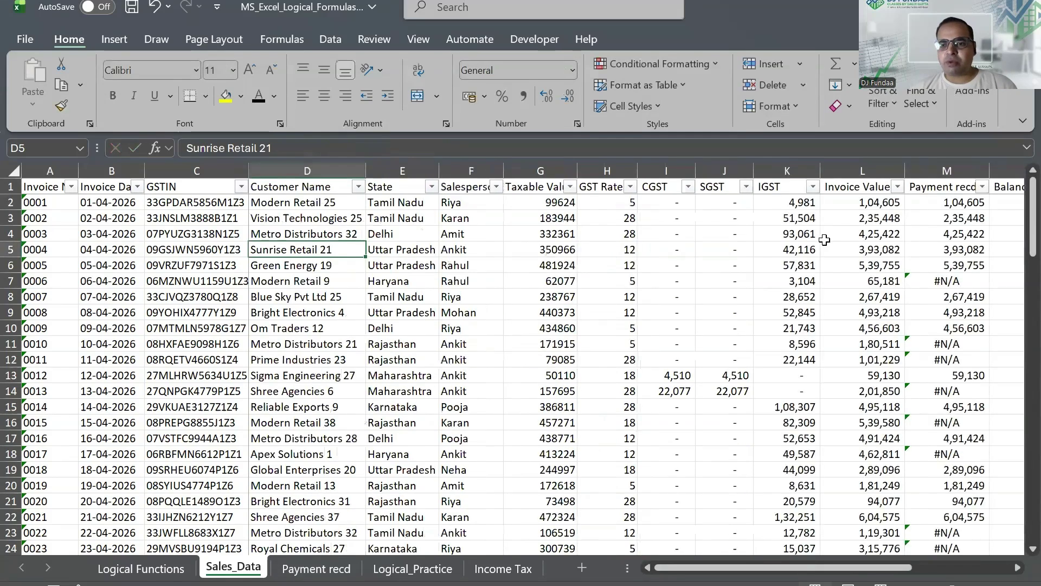
key(Right)
key(Right)
key(Right)
key(Right)
key(Right)
key(Right)
key(Right)
key(Right)
key(Right)
key(Right)
key(Right)
key(Right)
key(Right)
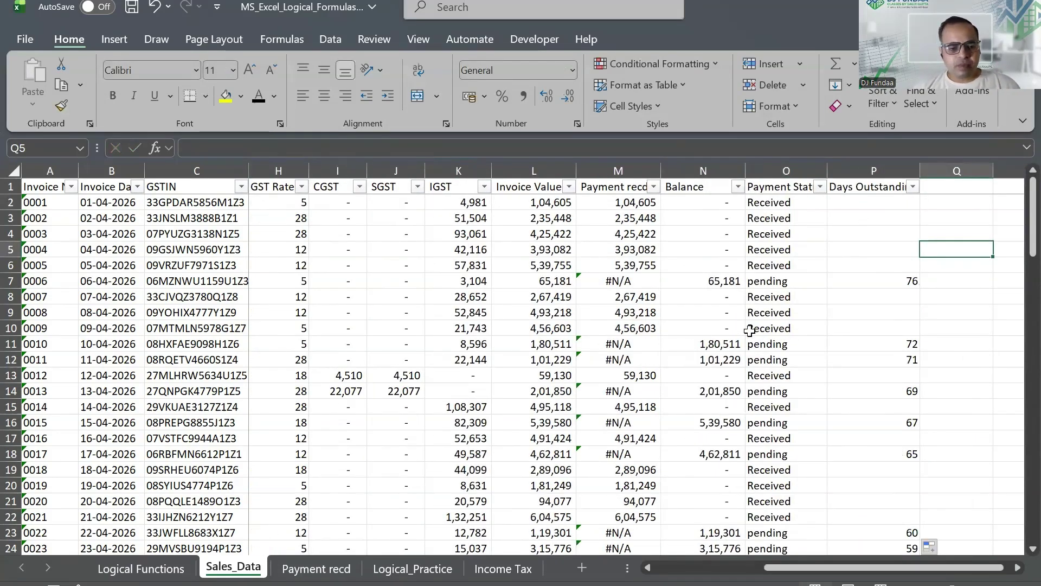
click(629, 186)
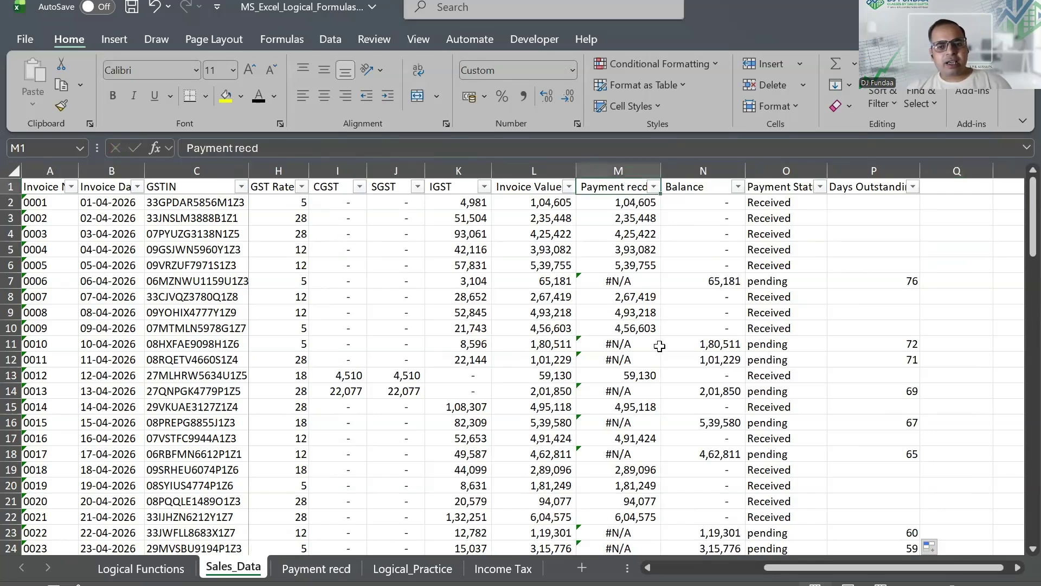
On the Logical_Practice sheet, count the first employee's sales invoices in E7 with =COUNTIF(Sales_Data!F:F,Logical_Practice!A7)
key(ctrl+Page_Down)
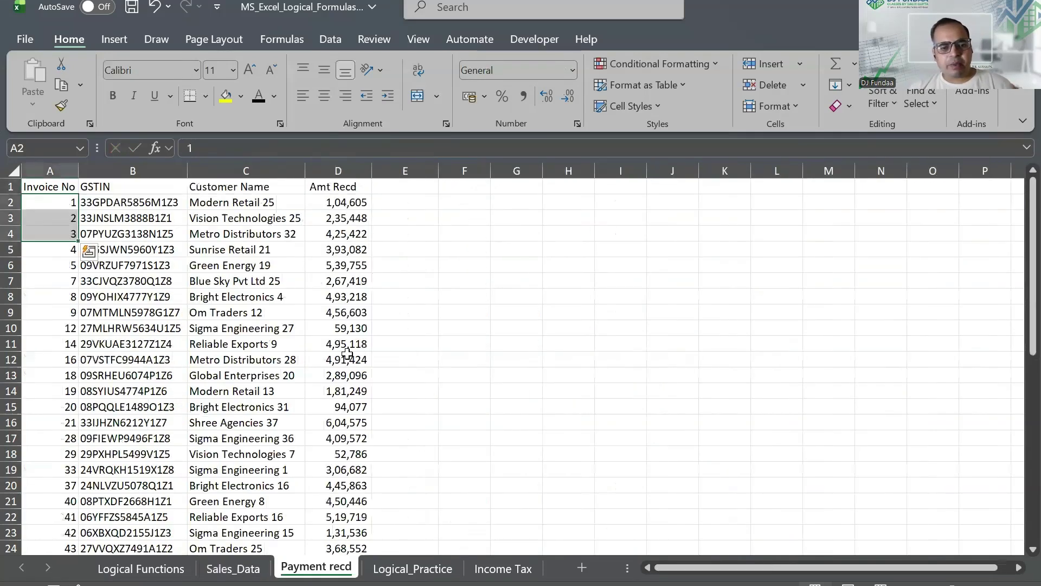
key(ctrl+Page_Down)
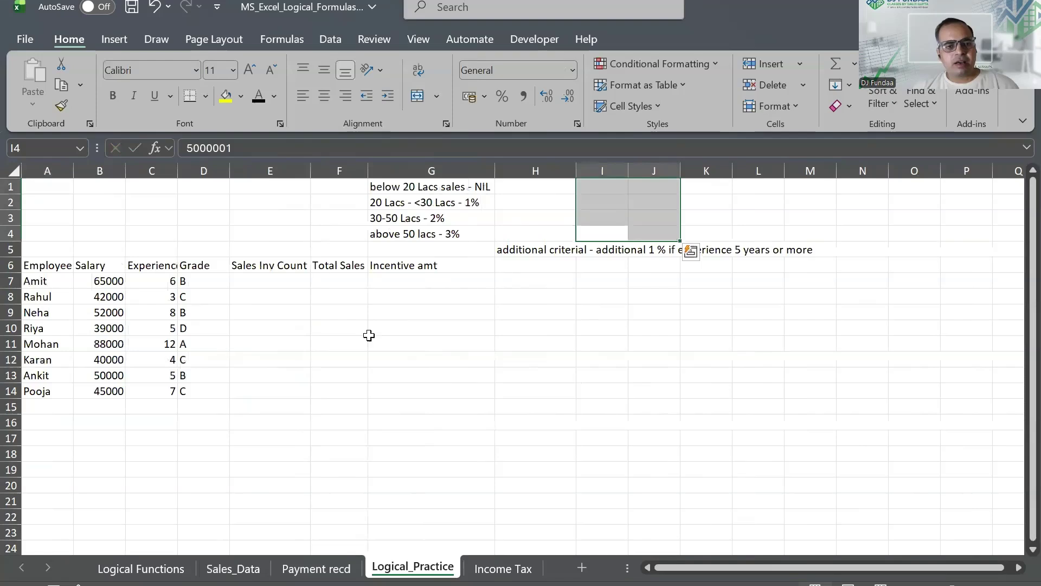
click(337, 264)
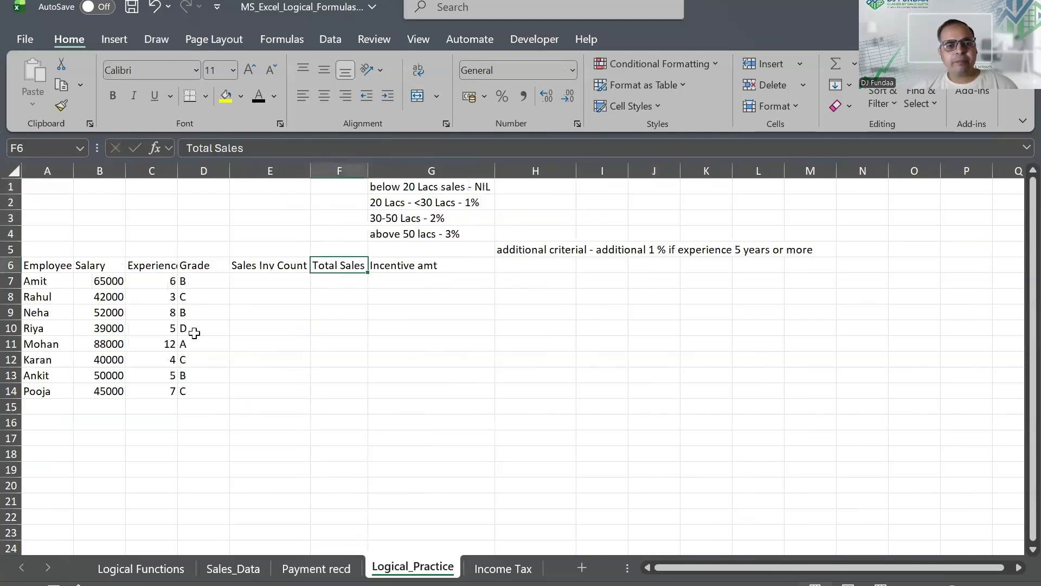
click(300, 280)
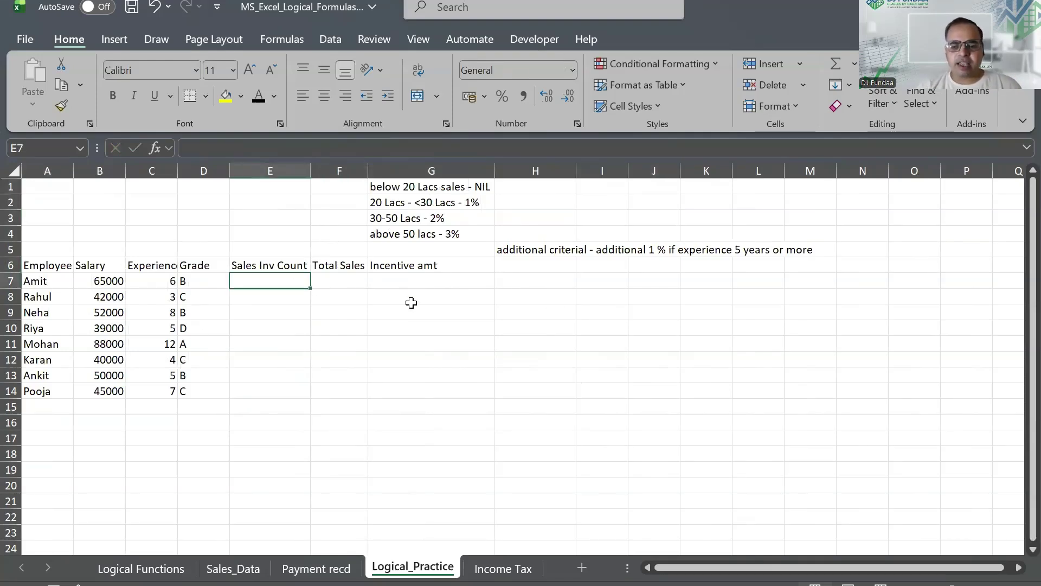
text(=c)
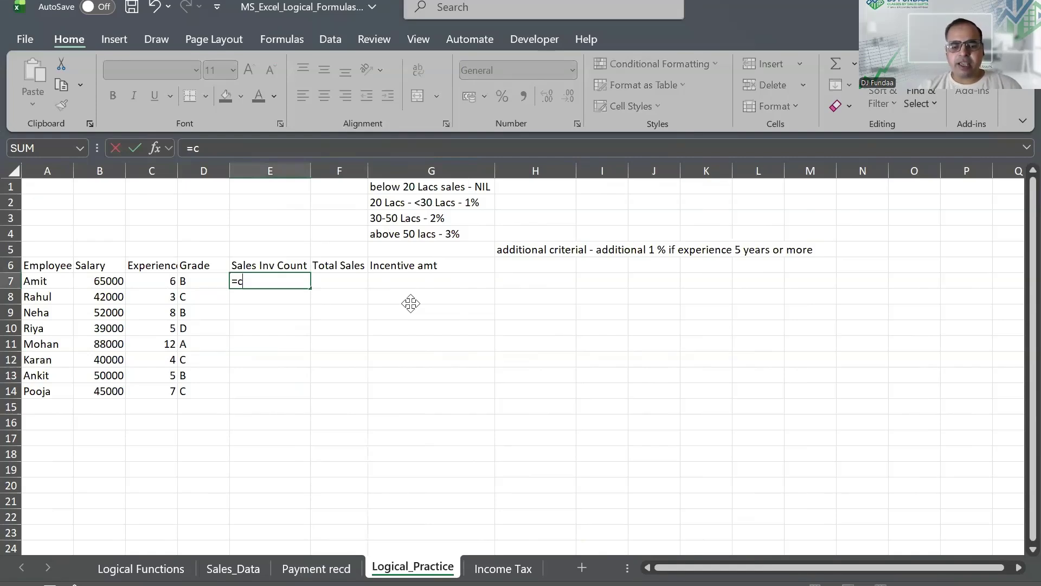
text(ount)
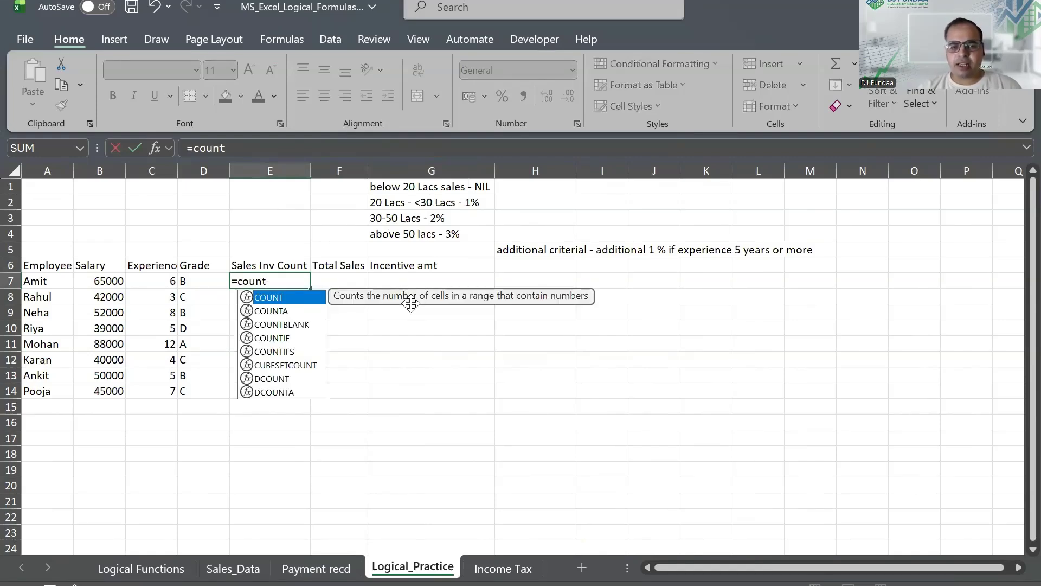
text(if)
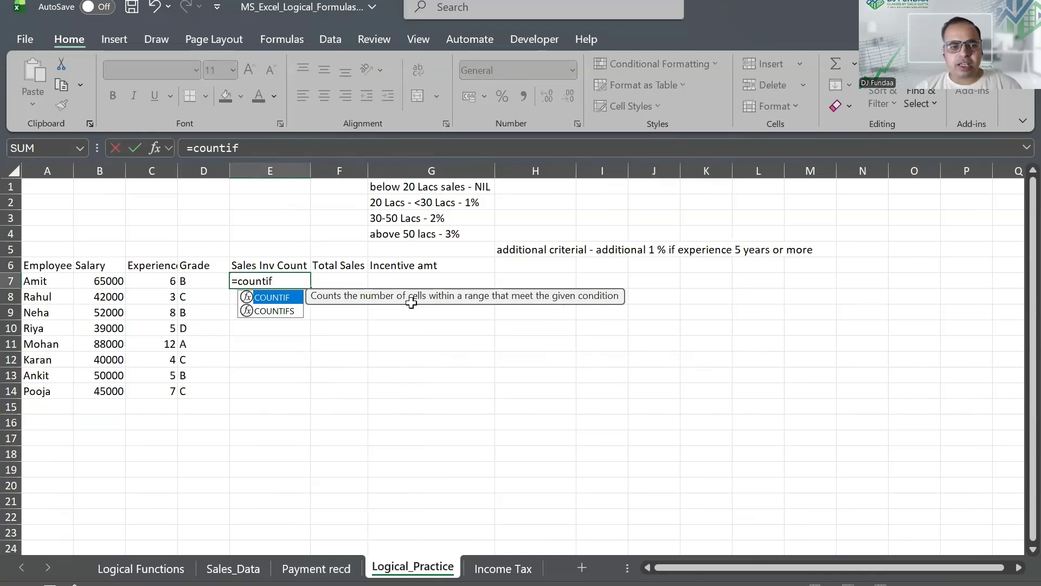
text(()
key(ctrl+Page_Up)
key(ctrl+Page_Up)
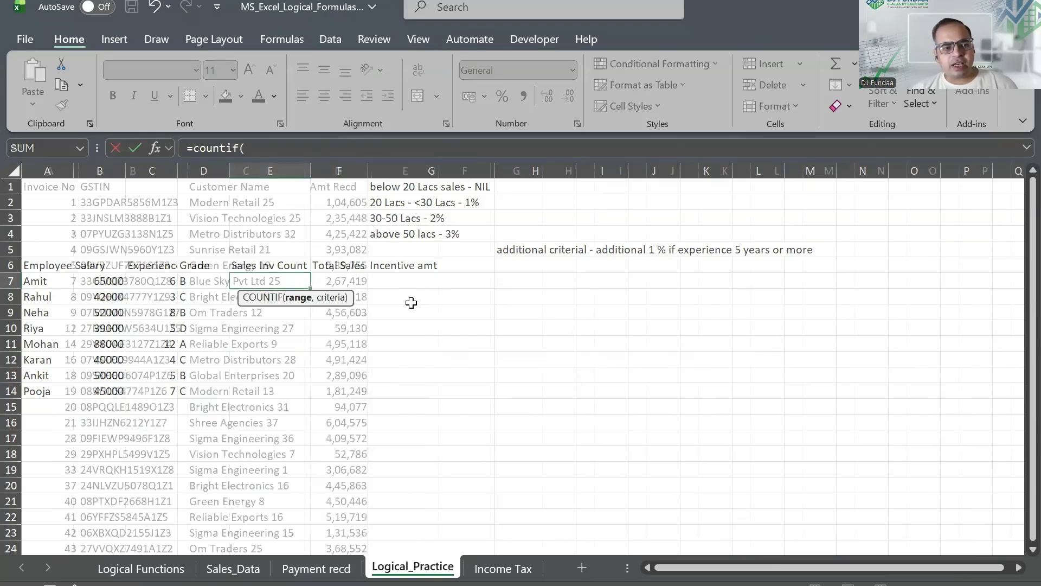
key(Right)
key(Right)
key(Right)
key(Right)
key(Right)
key(ctrl+space)
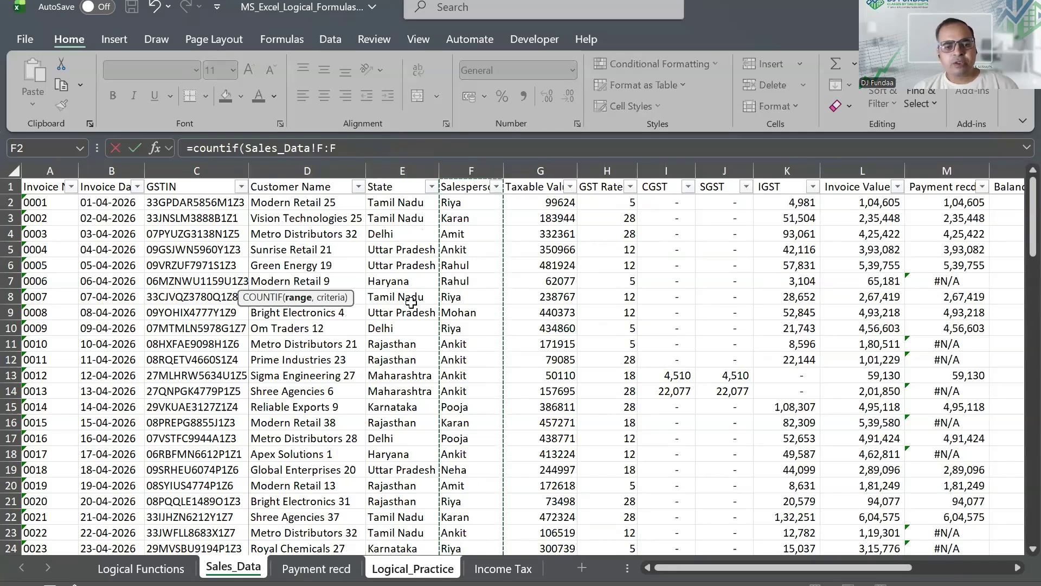
text(,)
key(Left)
key(Left)
key(Left)
key(Left)
key(Return)
Copy the Sales Inv Count formula from E7 down to E14 for all employees
key(Up)
key(ctrl+c)
key(Left)
key(ctrl+Down)
key(Right)
key(ctrl+shift+Up)
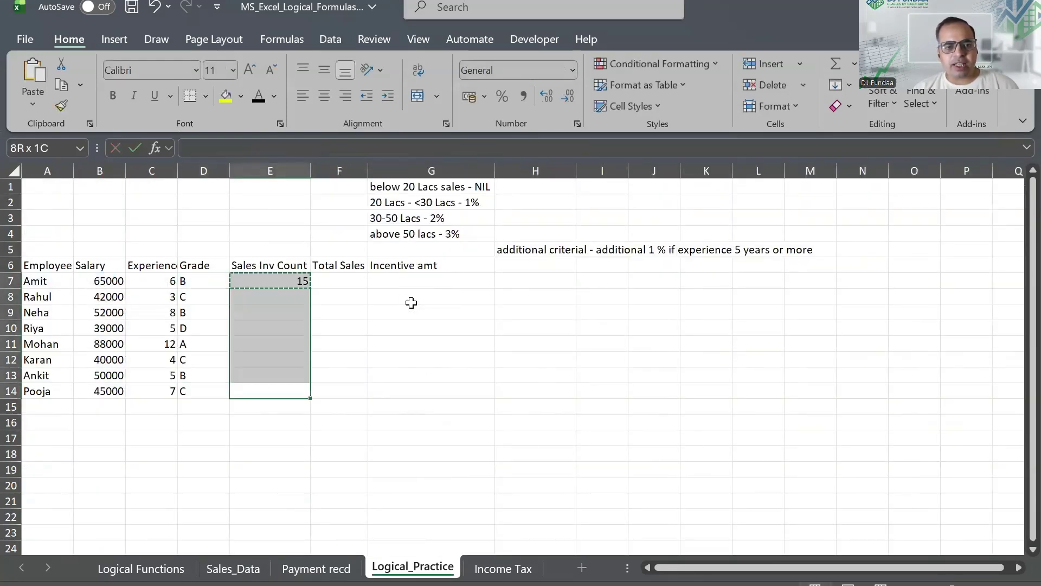
key(ctrl+v)
key(ctrl+shift+Down)
key(ctrl+Up)
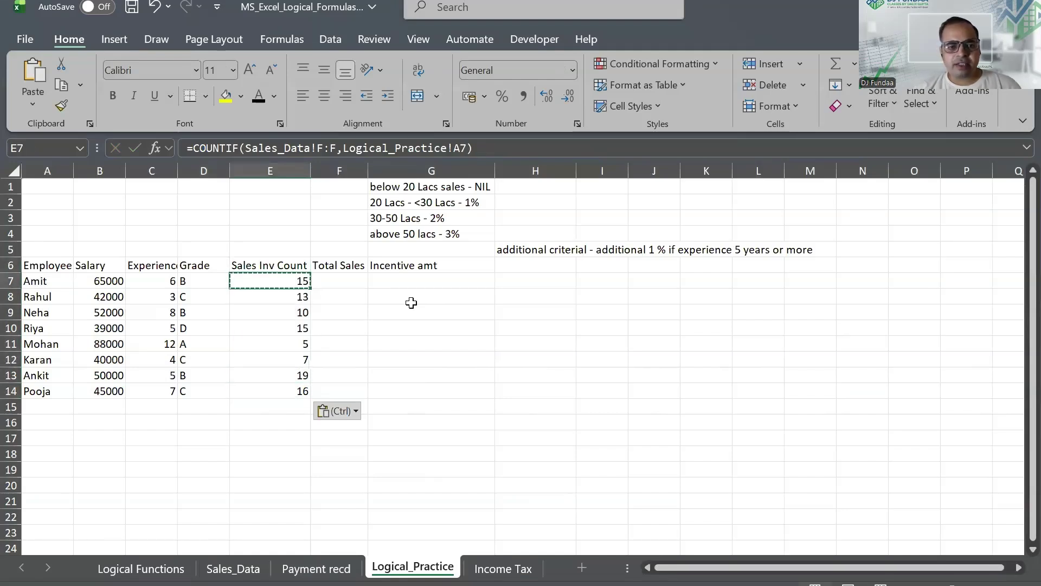
Sum the first employee's taxable sales in F7 under Total Sales with =SUMIF(Sales_Data!F:F,Logical_Practice!A7,Sales_Data!G:G)
key(Right)
text(=)
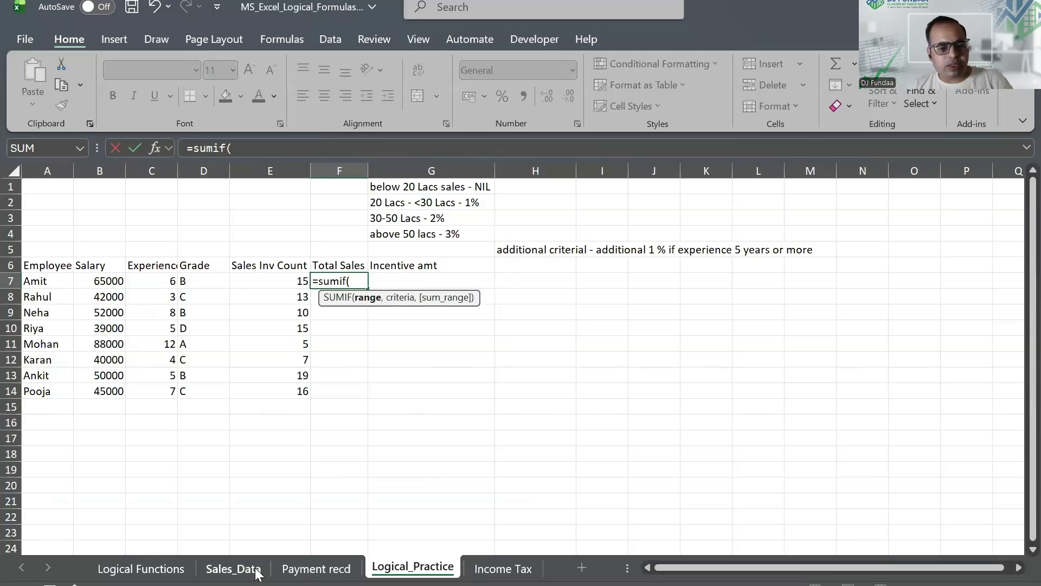
click(233, 568)
click(491, 219)
key(ctrl+space)
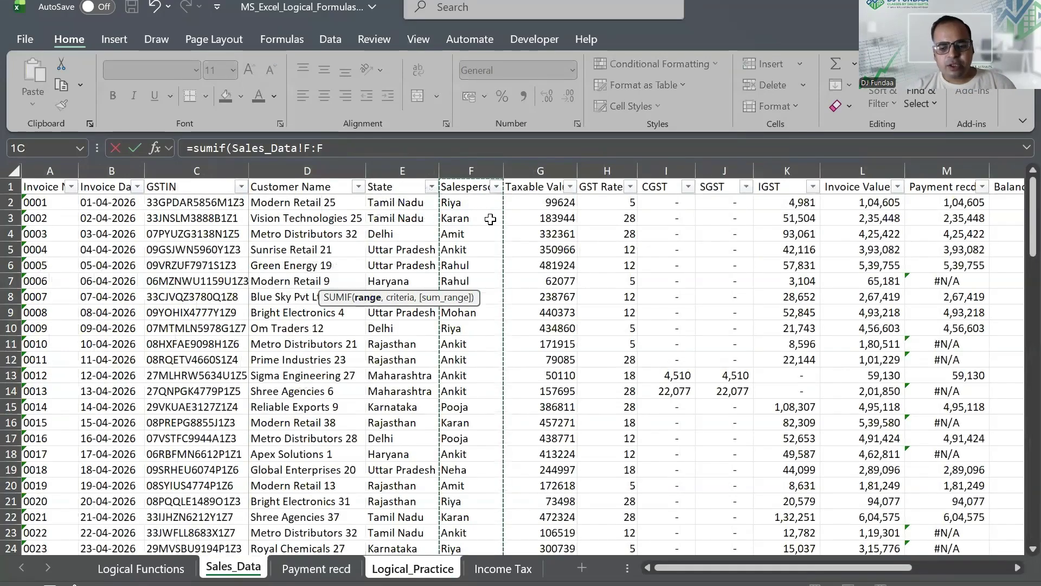
text(,)
key(Left)
key(Left)
key(Left)
key(Left)
key(Left)
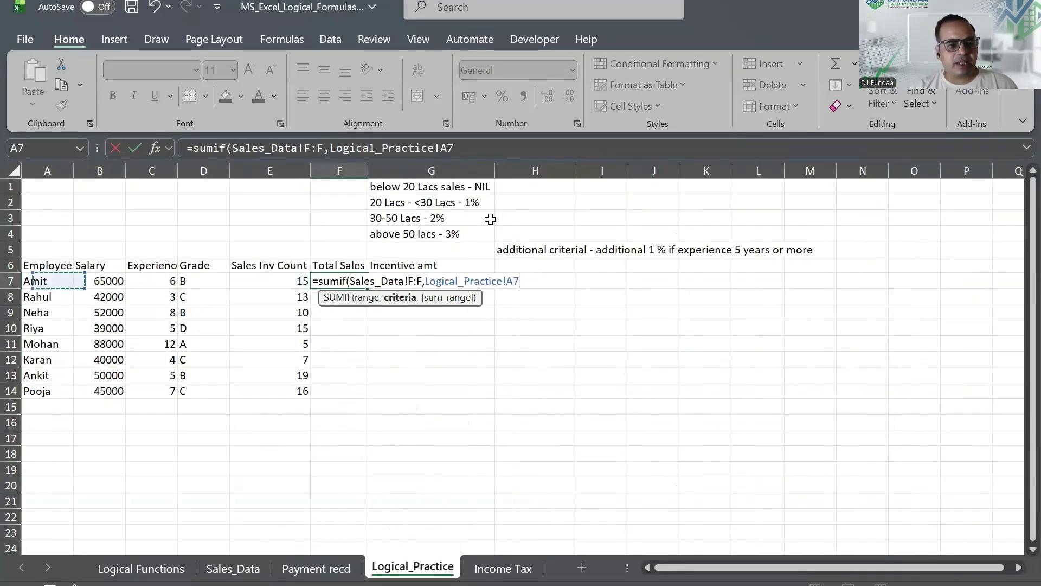
text(,)
key(ctrl+Page_Up)
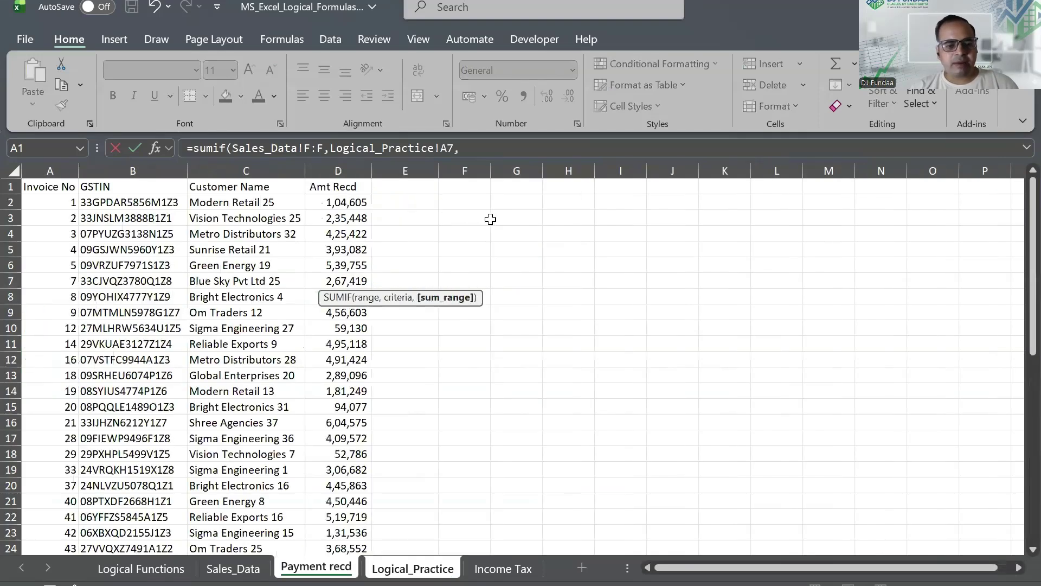
key(ctrl+Page_Up)
key(Right)
key(Right)
key(Right)
key(Right)
key(Left)
key(Left)
key(ctrl+space)
key(Return)
Copy the Total Sales formula from F7 down to F14 for all employees
key(Up)
key(ctrl+c)
key(Left)
key(ctrl+Down)
key(Right)
key(ctrl+shift+Up)
key(ctrl+v)
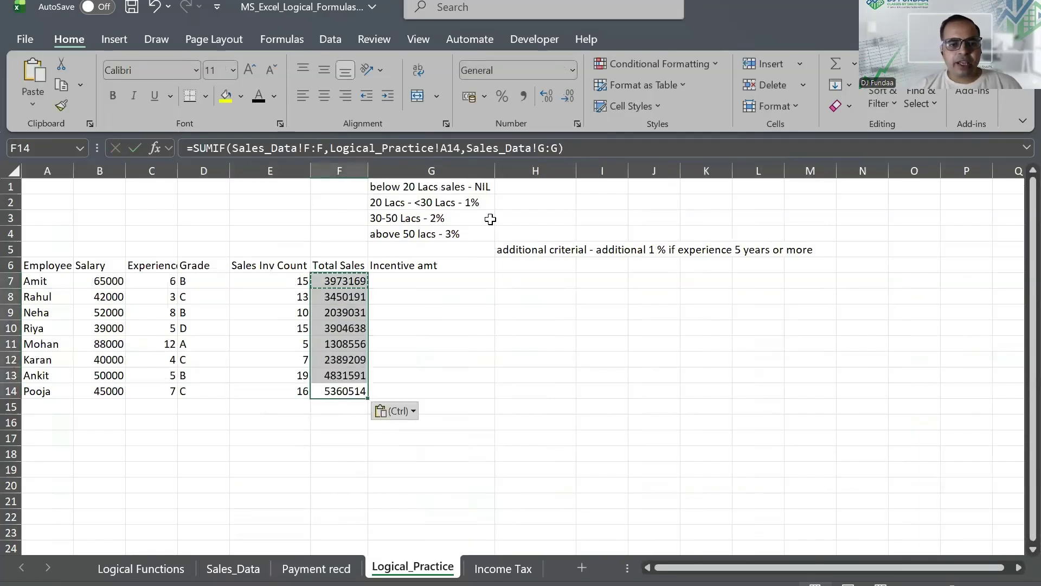
key(Escape)
Add the grand total =SUM(F7:F14) in F15 and format F7:F15 with comma separators and no decimals
drag(355, 281, 346, 391)
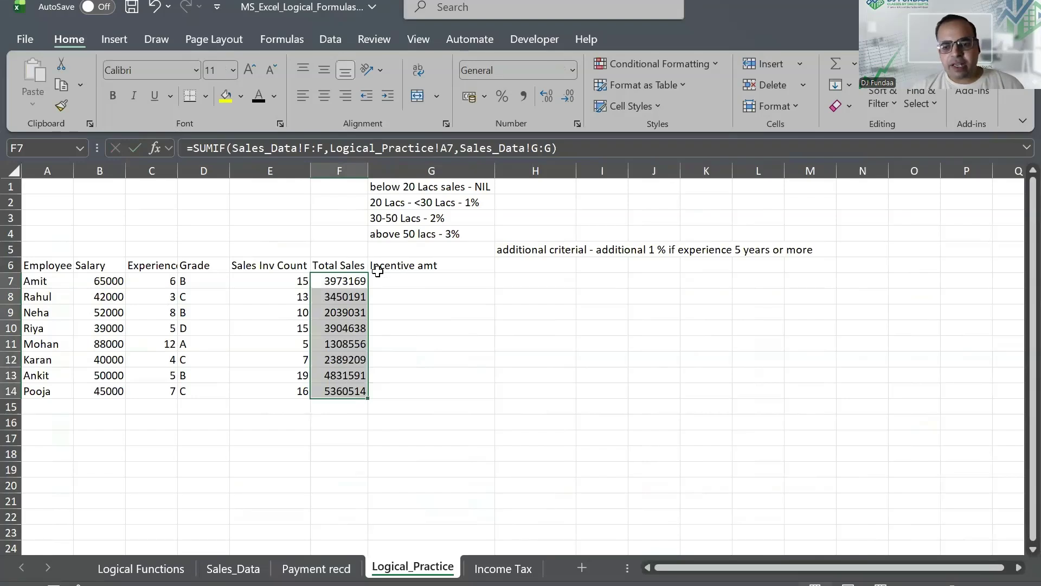
key(alt+=)
click(346, 410)
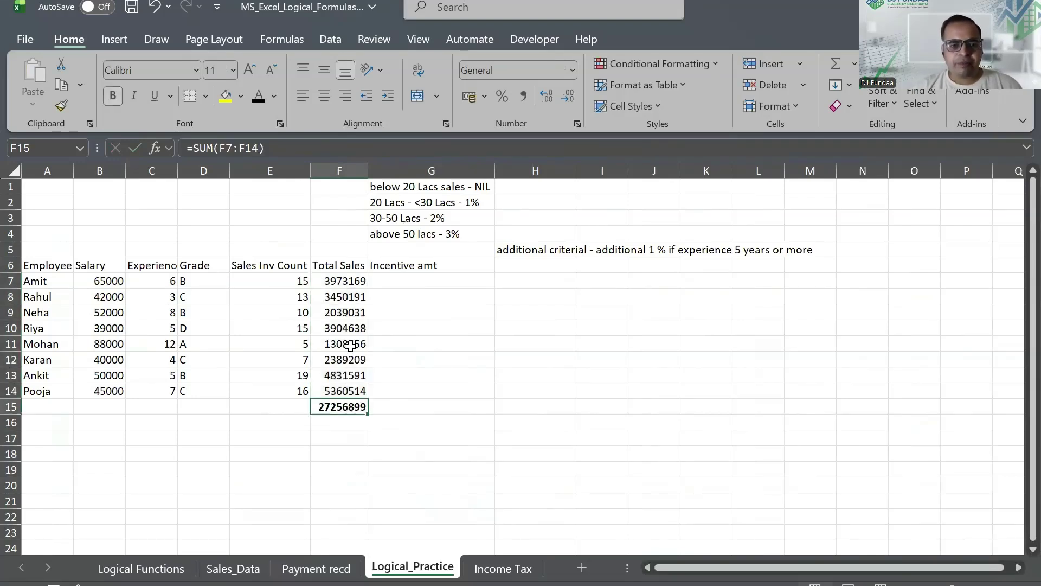
shift+click(351, 283)
click(549, 94)
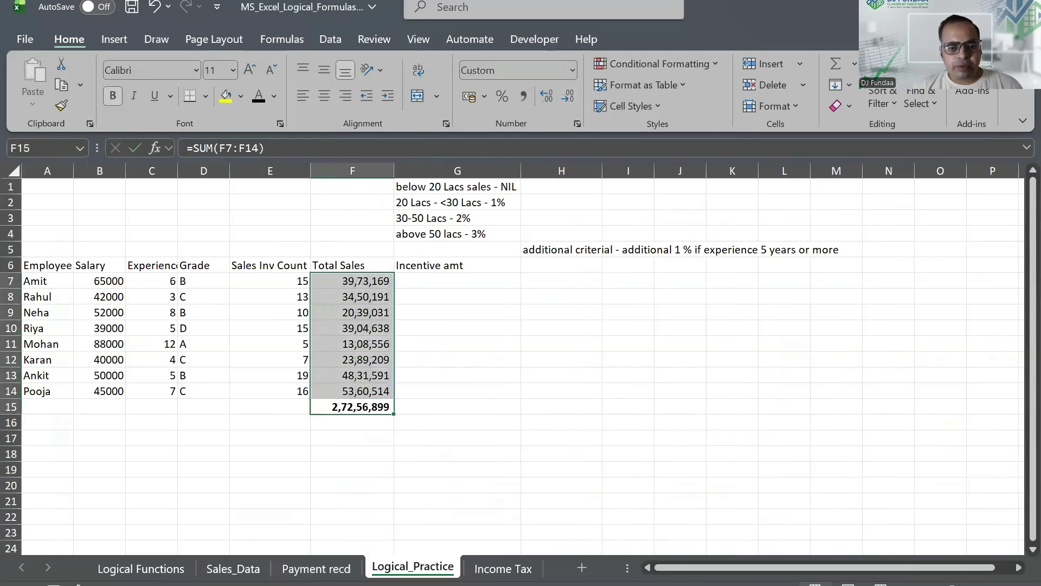
Insert a blank row above the headers on the Sales_Data sheet
click(234, 568)
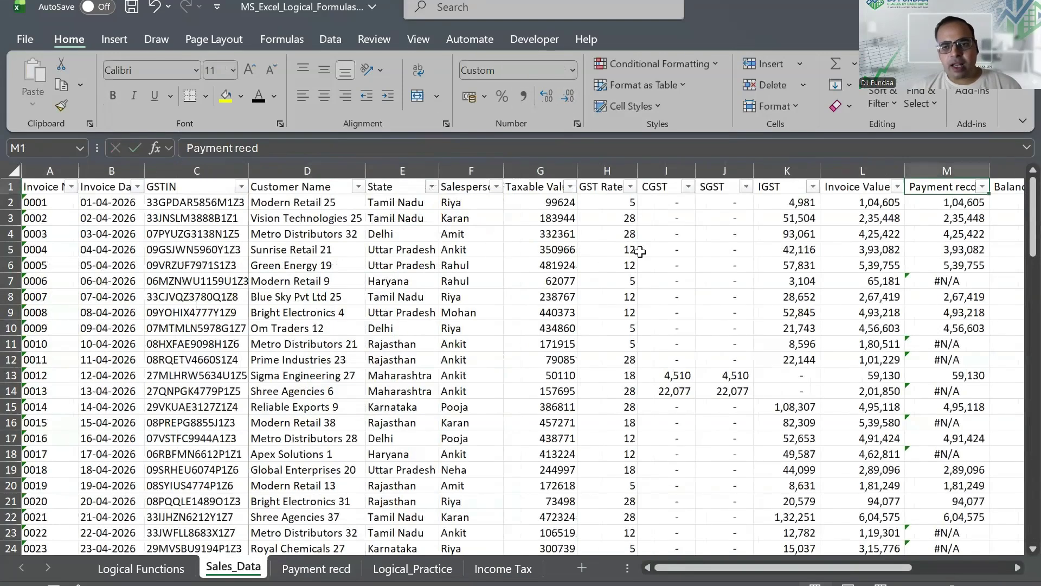
click(537, 190)
key(shift+space)
key(ctrl+shift+plus)
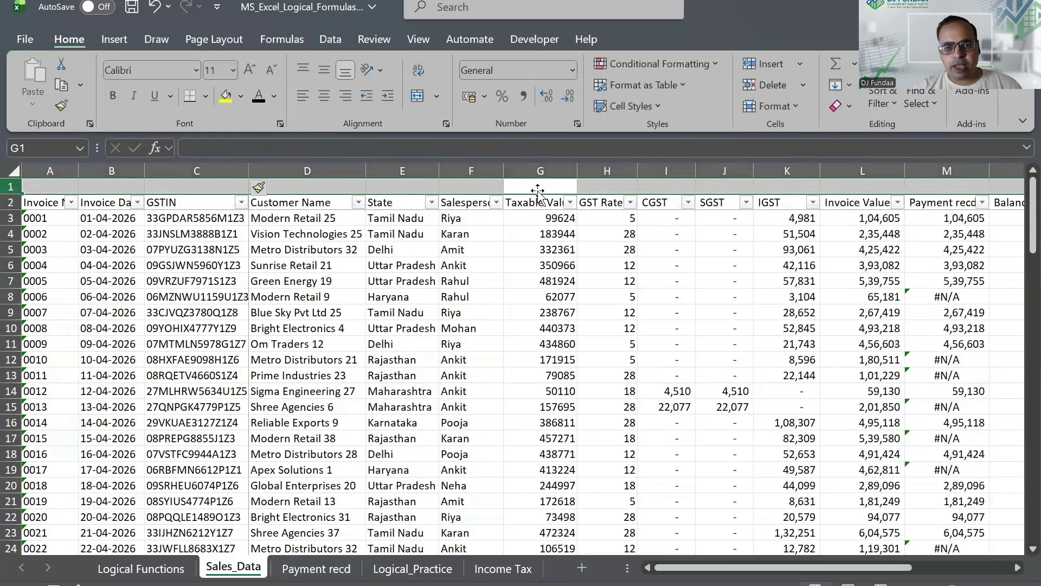
Total the Taxable Value column in G1 with SUM and format it with comma separators and no decimals
double_click(539, 189)
text(=SUM()
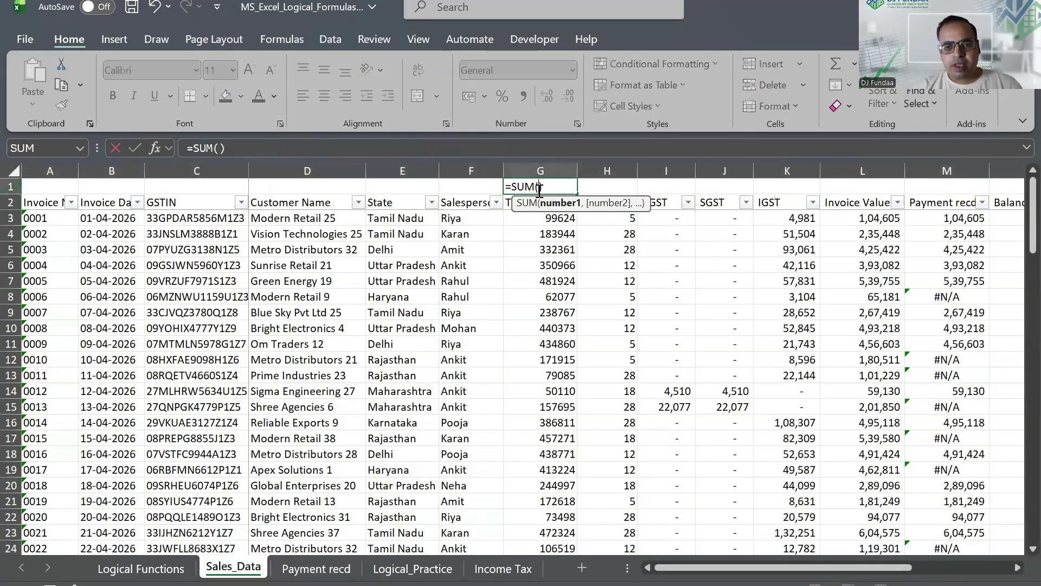
key(Down)
key(Down)
key(ctrl+shift+Down)
key(Return)
key(Up)
click(524, 96)
click(568, 97)
click(568, 96)
Widen the Experience column on the Logical_Practice sheet so its header fits
click(412, 567)
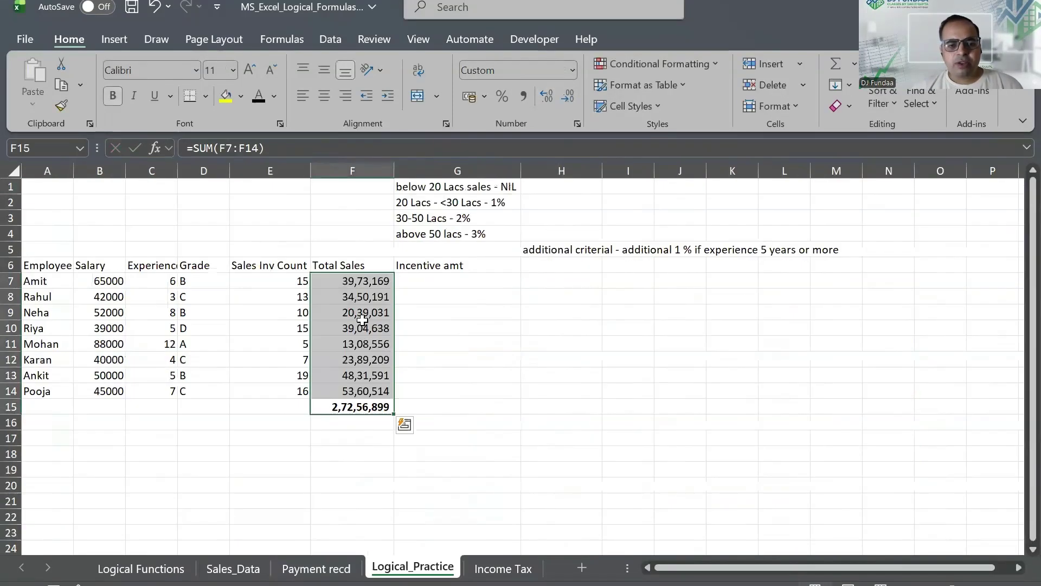
click(368, 282)
click(474, 279)
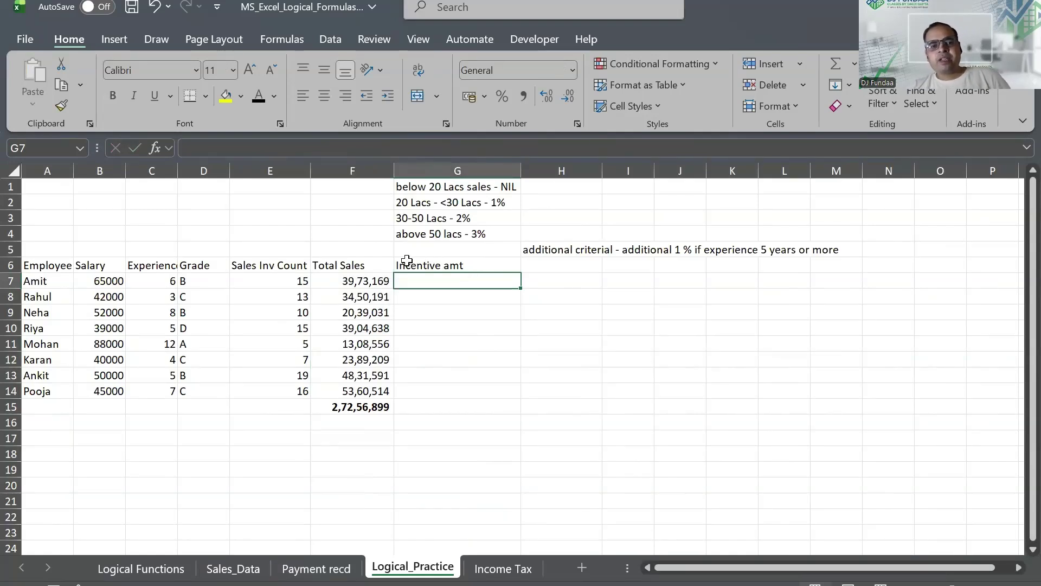
drag(161, 279, 156, 379)
drag(179, 171, 187, 171)
Review the incentive slabs in G1:G4 and make the hidden slab table in I1:J4 readable with a dark font colour
drag(458, 186, 444, 238)
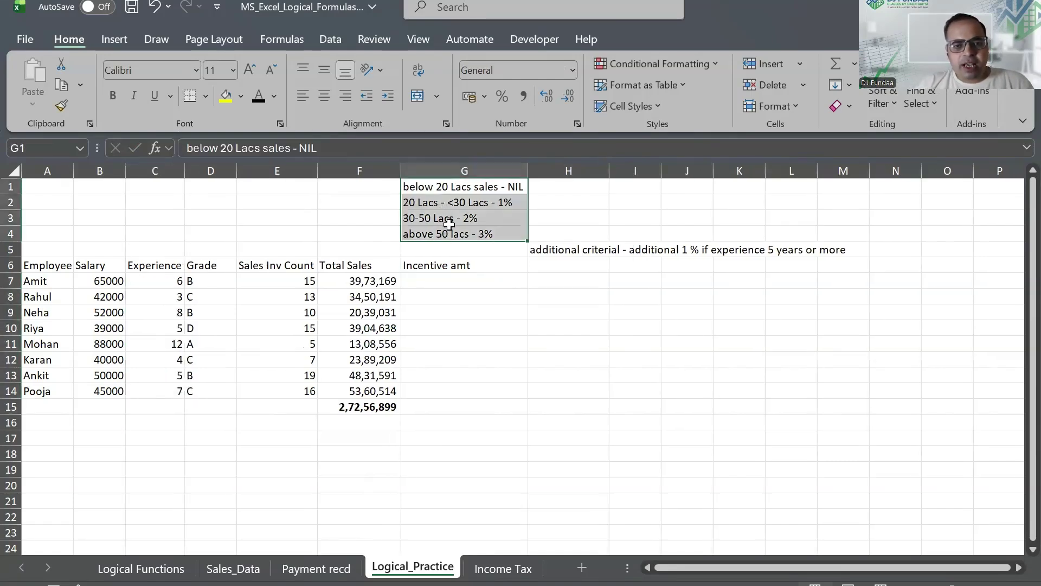
click(460, 185)
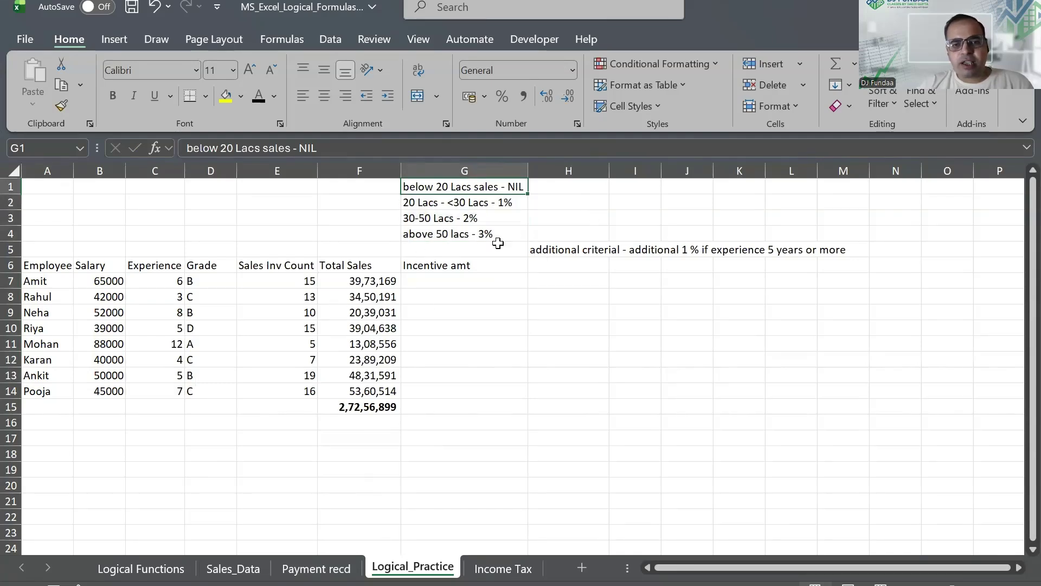
click(625, 190)
click(520, 197)
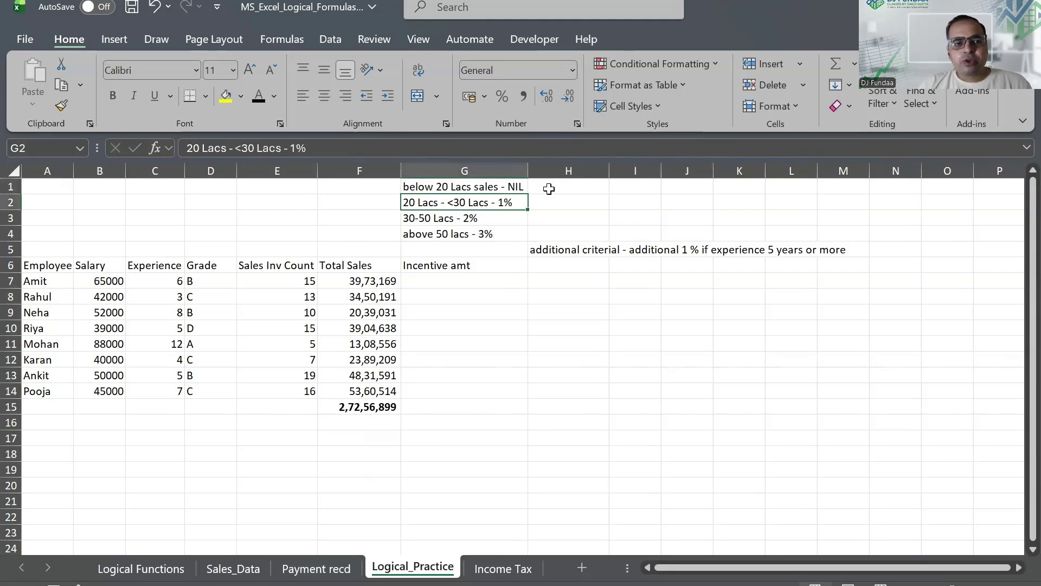
click(595, 186)
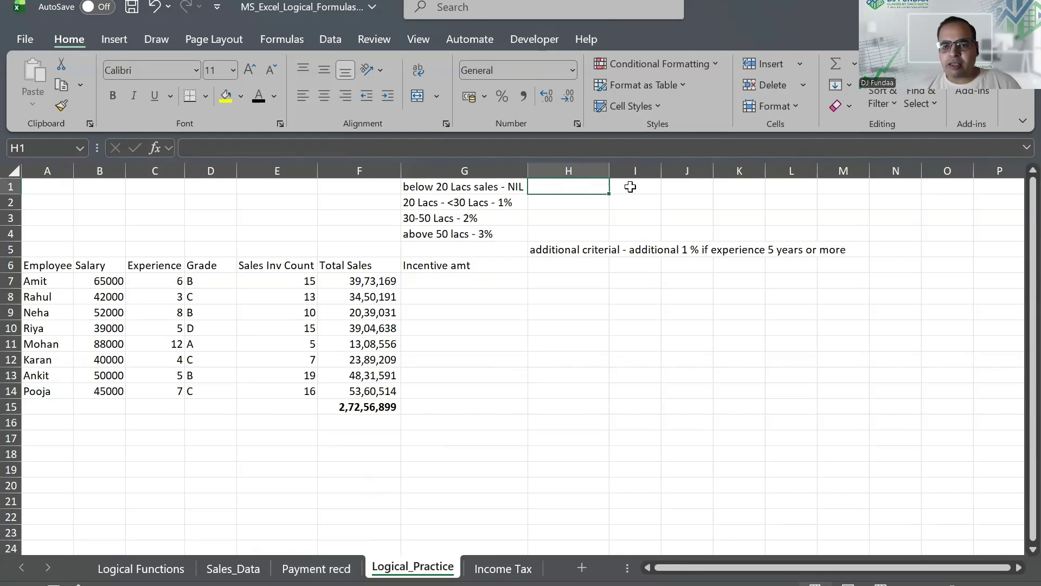
click(655, 189)
drag(655, 189, 699, 229)
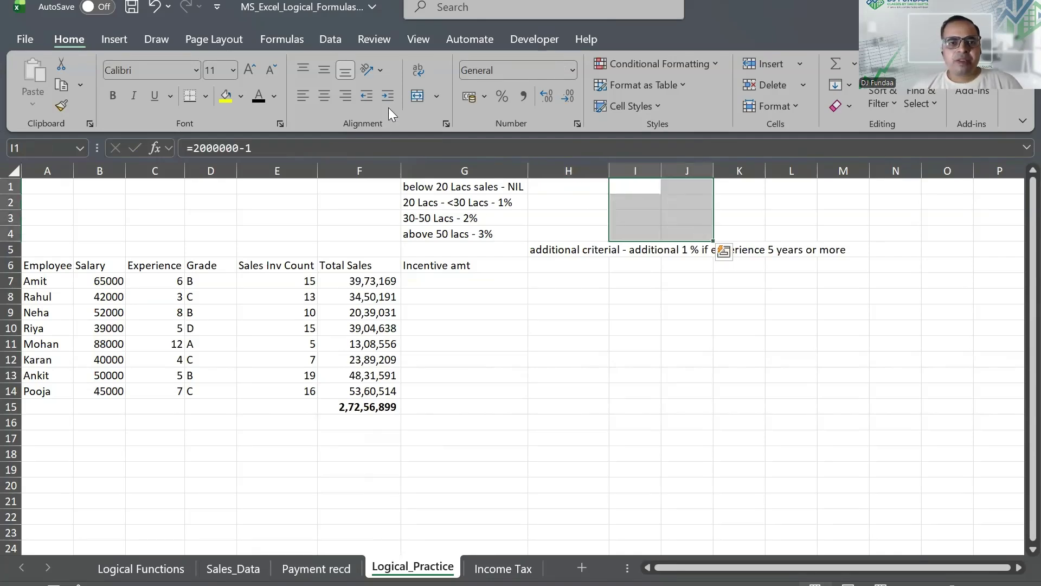
click(258, 95)
click(638, 202)
drag(616, 184, 699, 232)
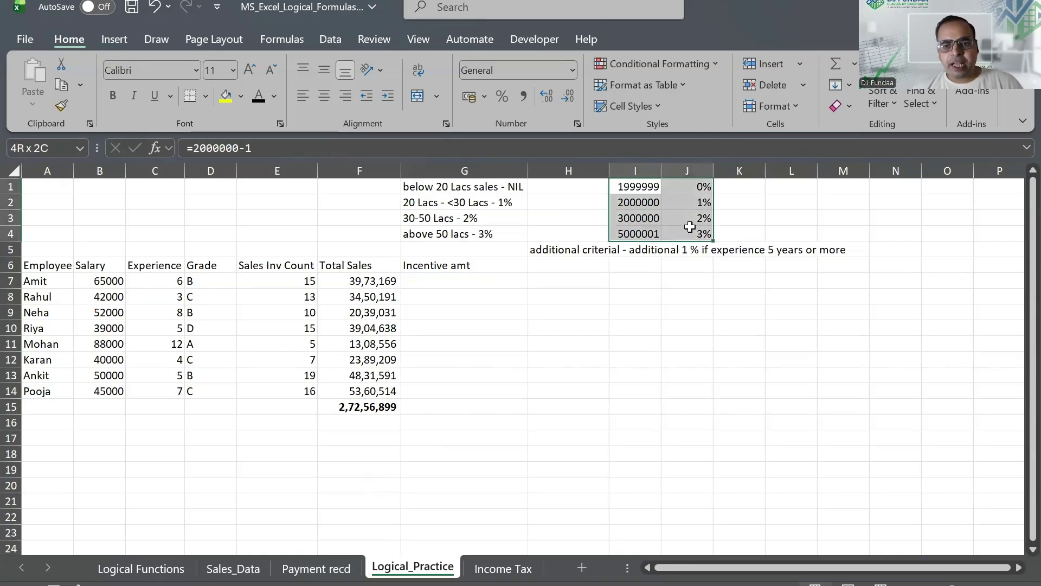
Begin a VLOOKUP formula in G7 under Incentive amt, using total sales F7 as the lookup value
click(446, 281)
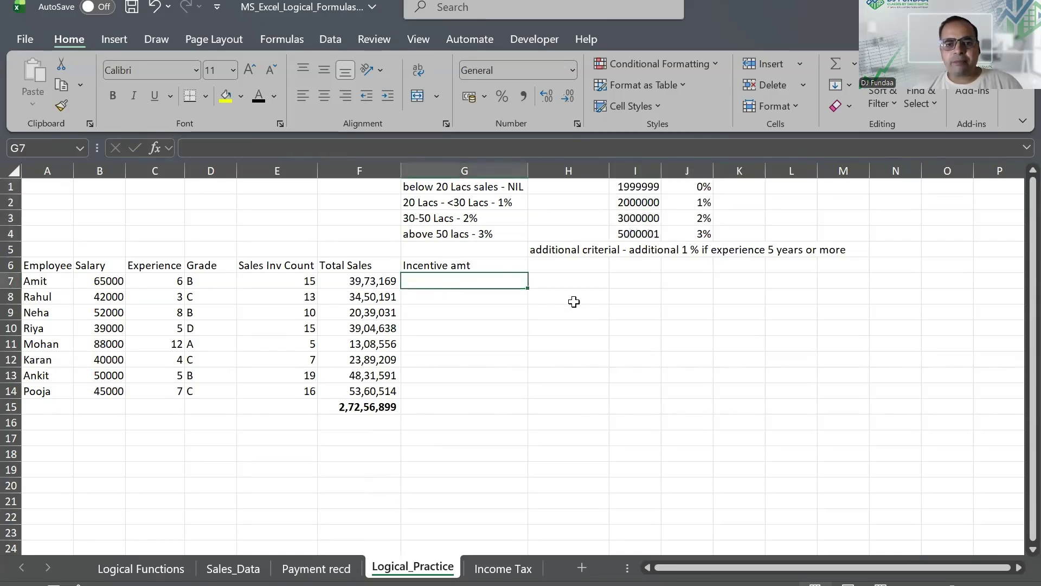
click(566, 252)
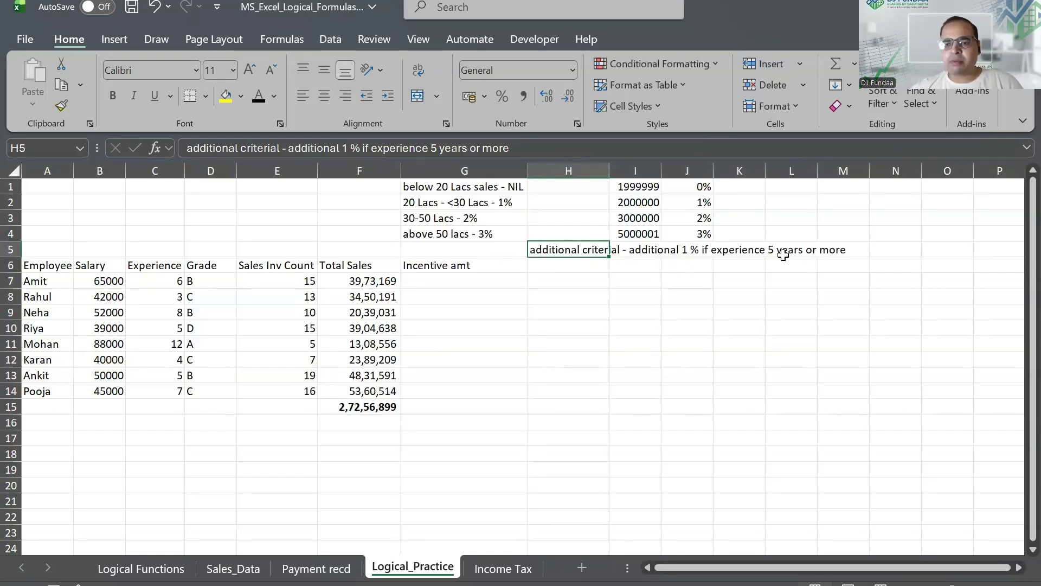
click(432, 279)
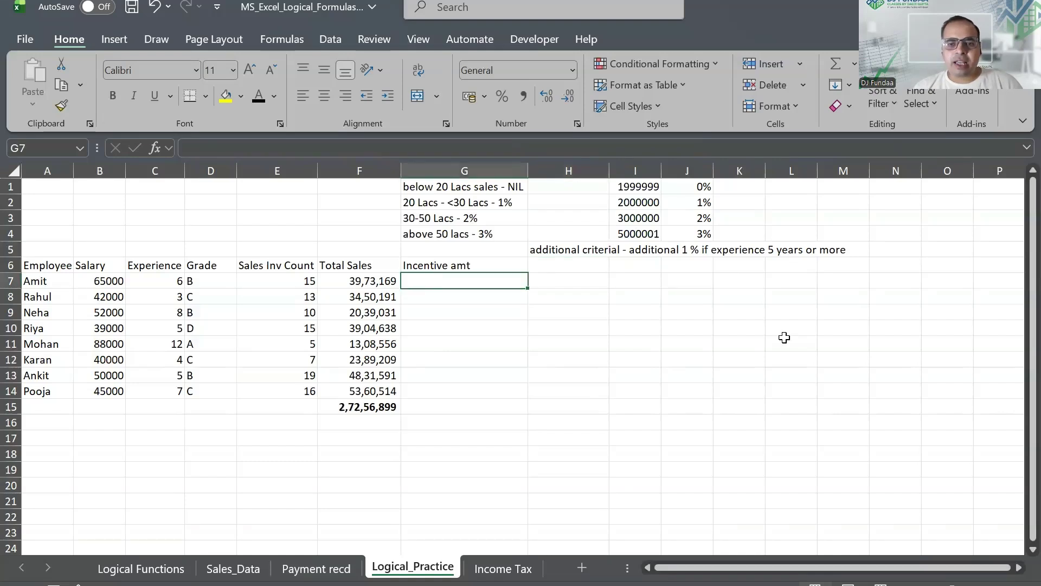
text(=)
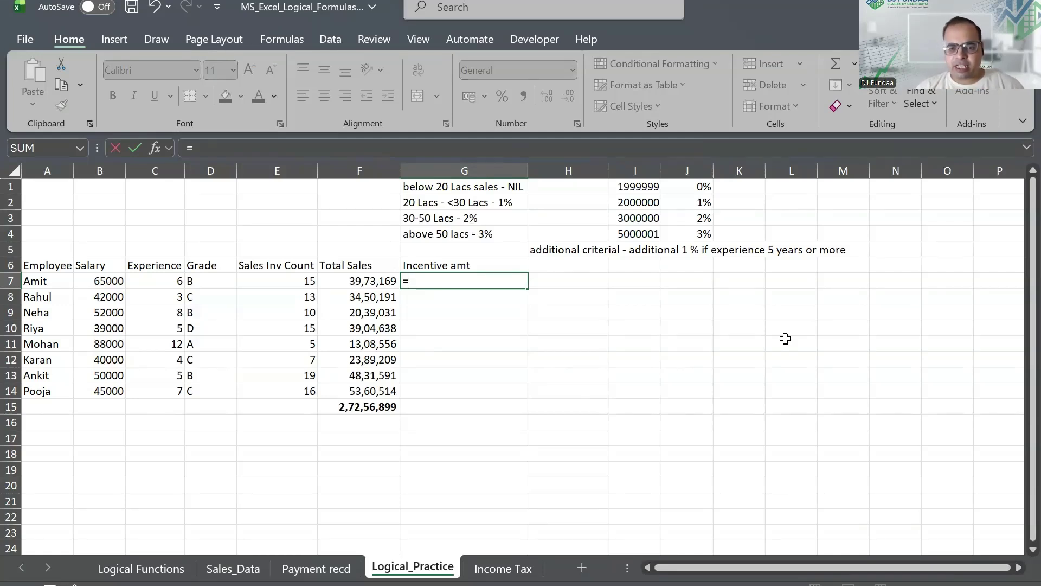
key(Escape)
text(=)
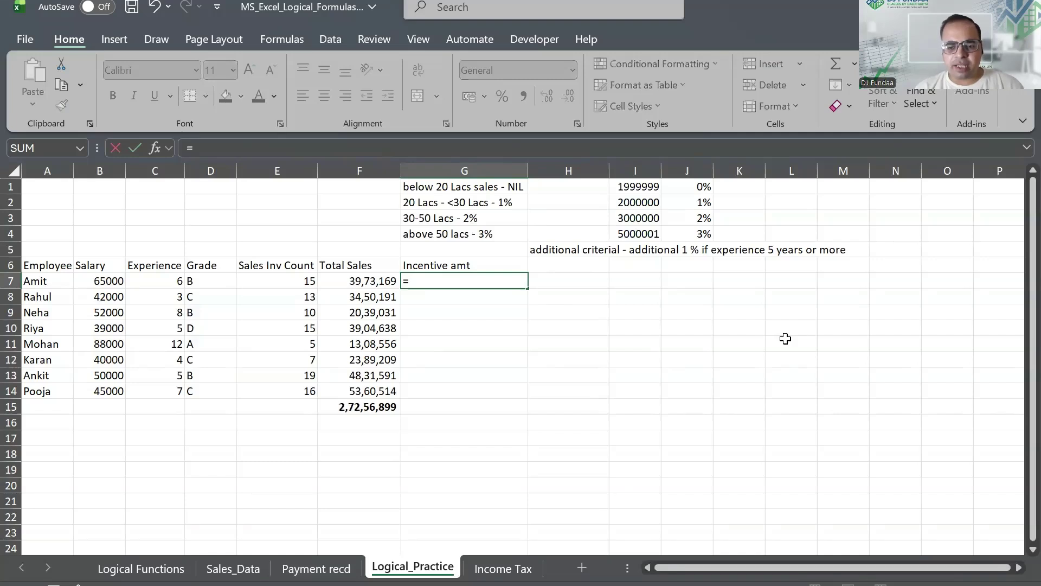
text(v)
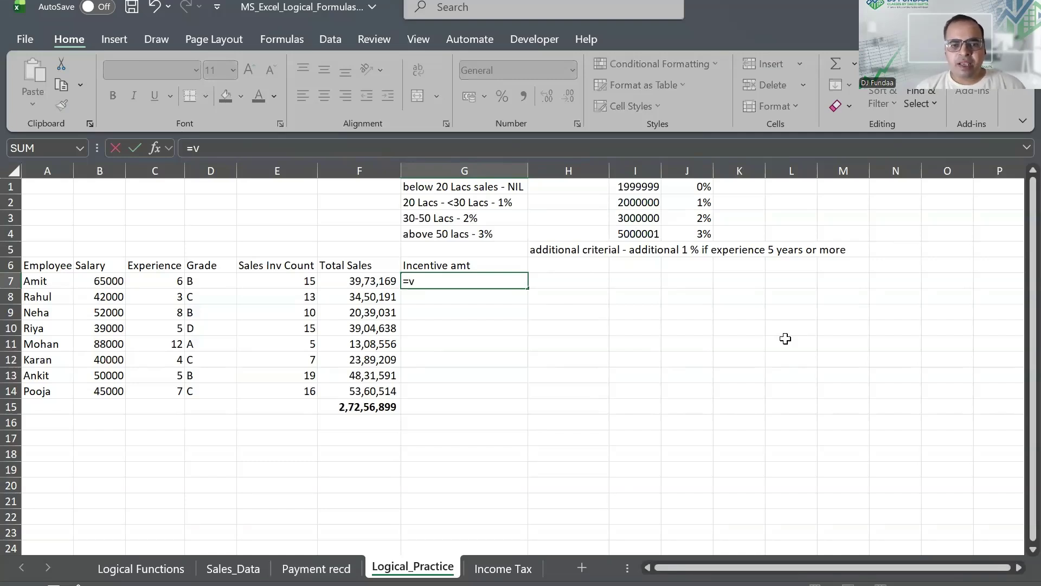
text(LOOKUP()
key(Left)
text(,)
Complete the VLOOKUP with the absolute range $I$1:$J$4, column index 2 and approximate match 1
drag(633, 184, 691, 234)
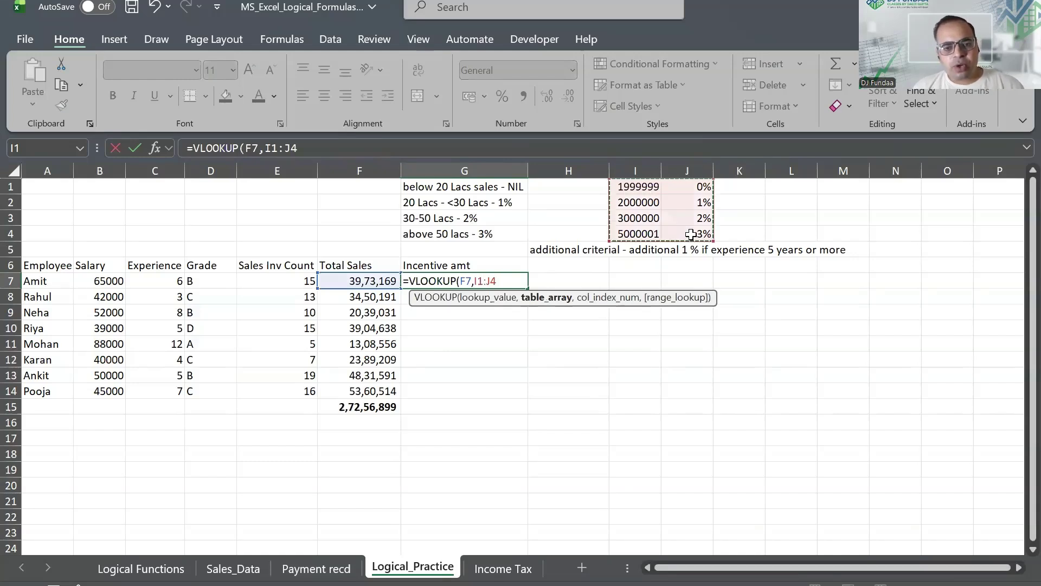
key(F4)
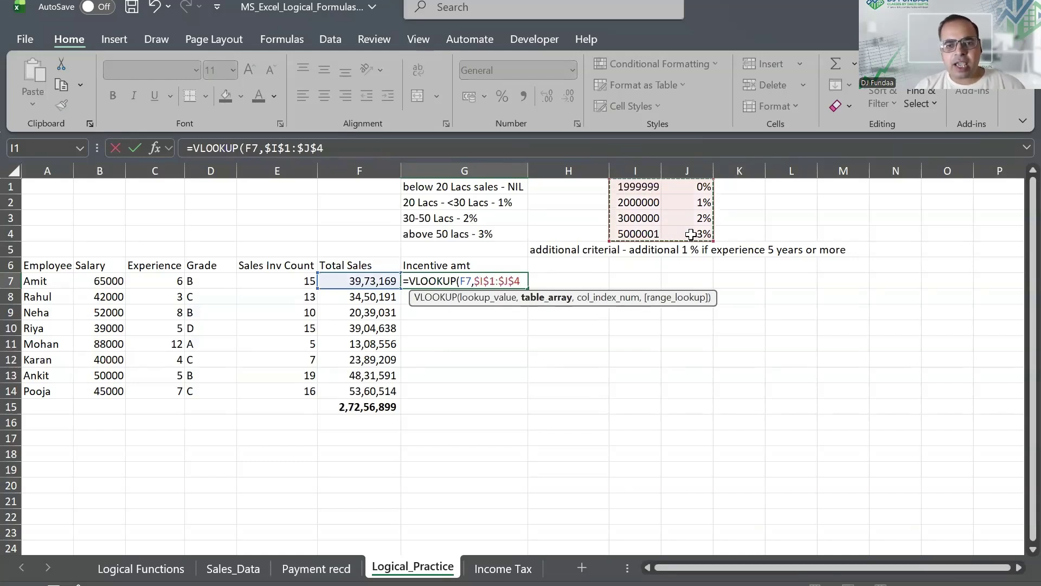
text(,2)
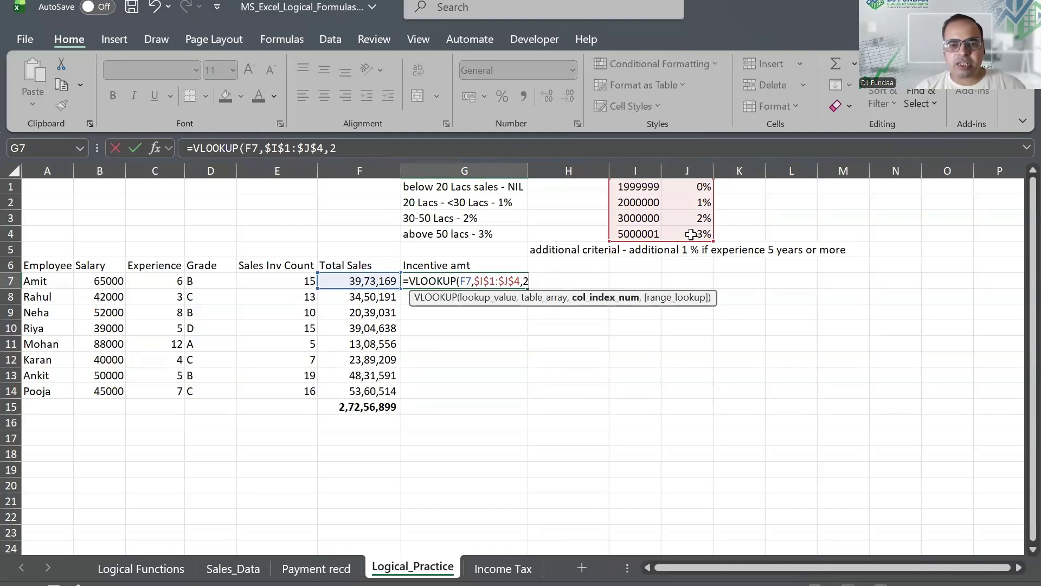
text(,)
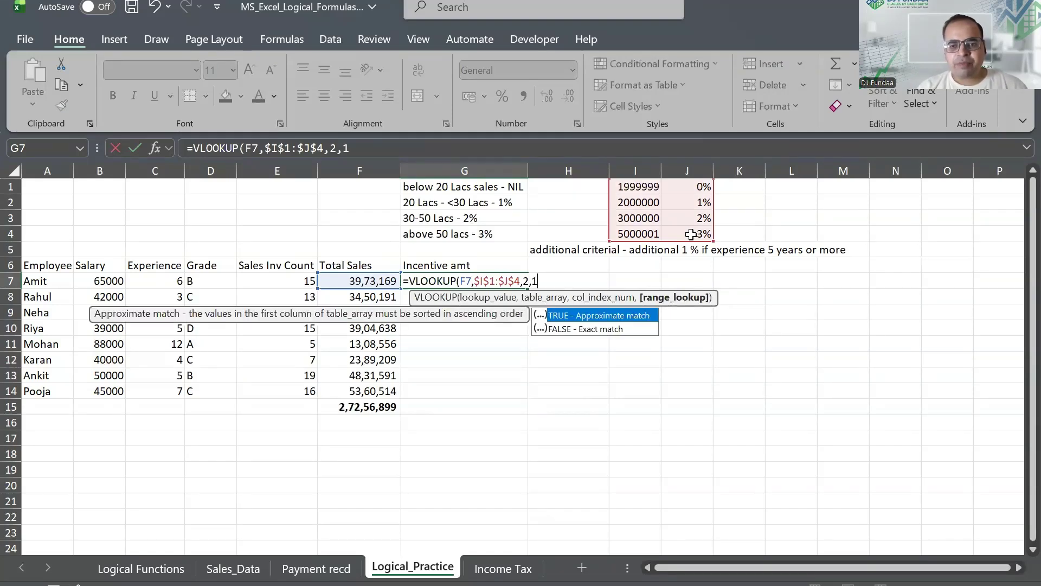
text(1)
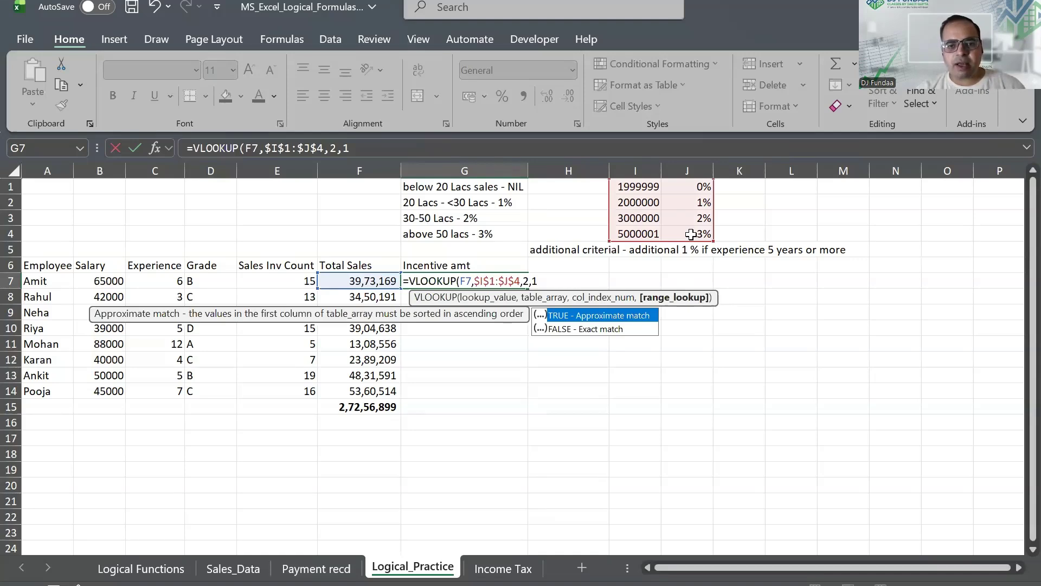
text())
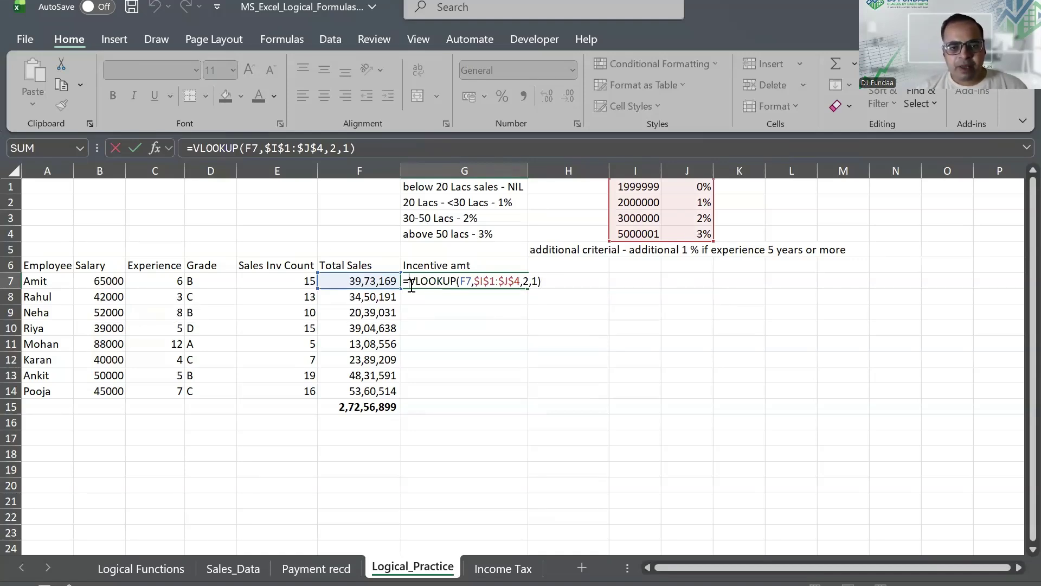
Multiply the looked-up rate by total sales so G7 holds =F7*VLOOKUP(F7,$I$1:$J$4,2,1)
click(367, 282)
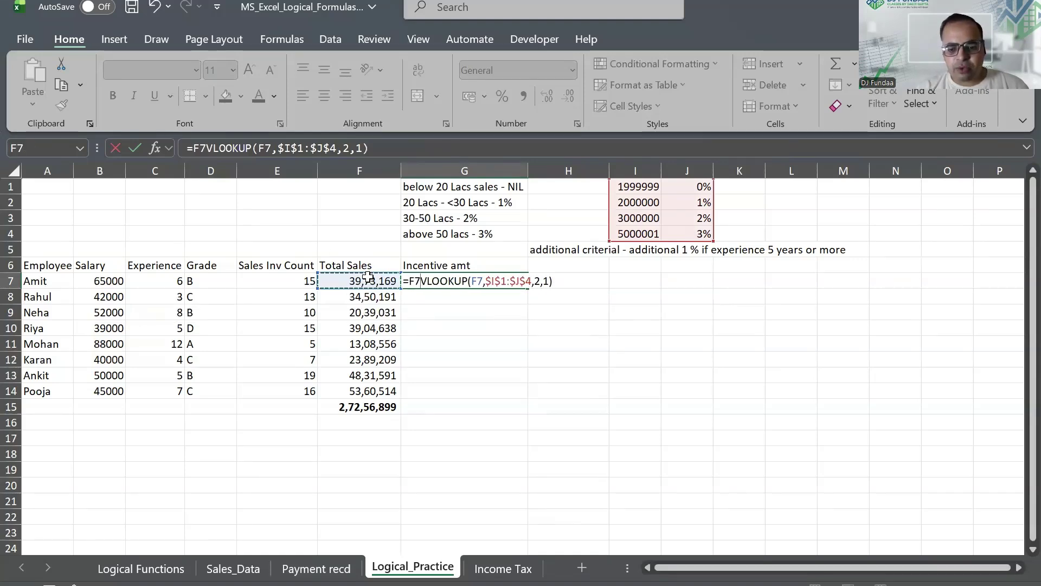
text(*)
key(ctrl+Return)
key(F2)
key(Escape)
Format G7 with comma separators and no decimals, and fill its incentive formula down to G14
click(523, 96)
click(568, 96)
click(569, 96)
double_click(531, 291)
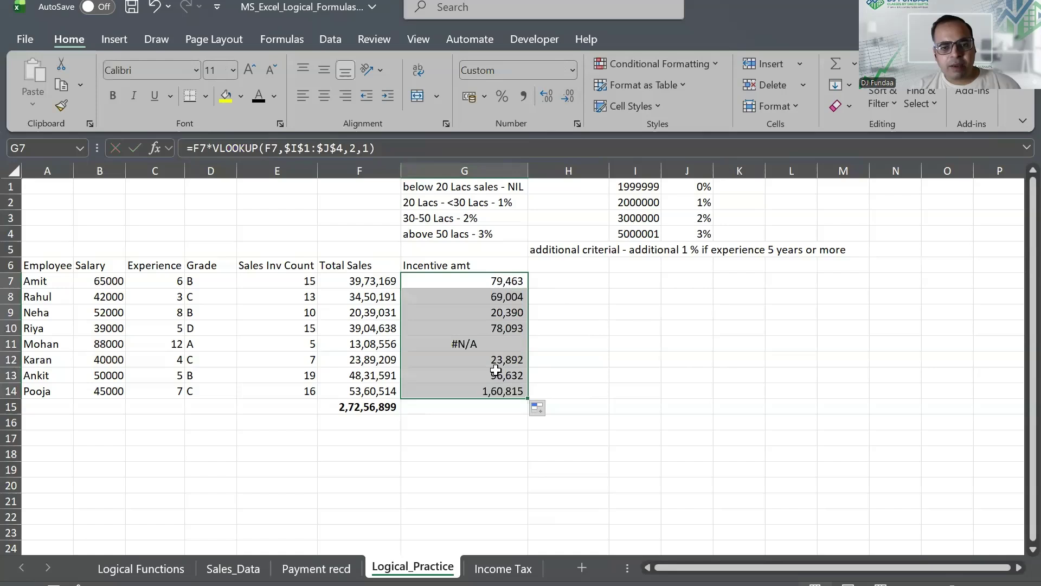
Inspect the incentive formula in G11 to check its lookup value and table range
click(456, 347)
key(F2)
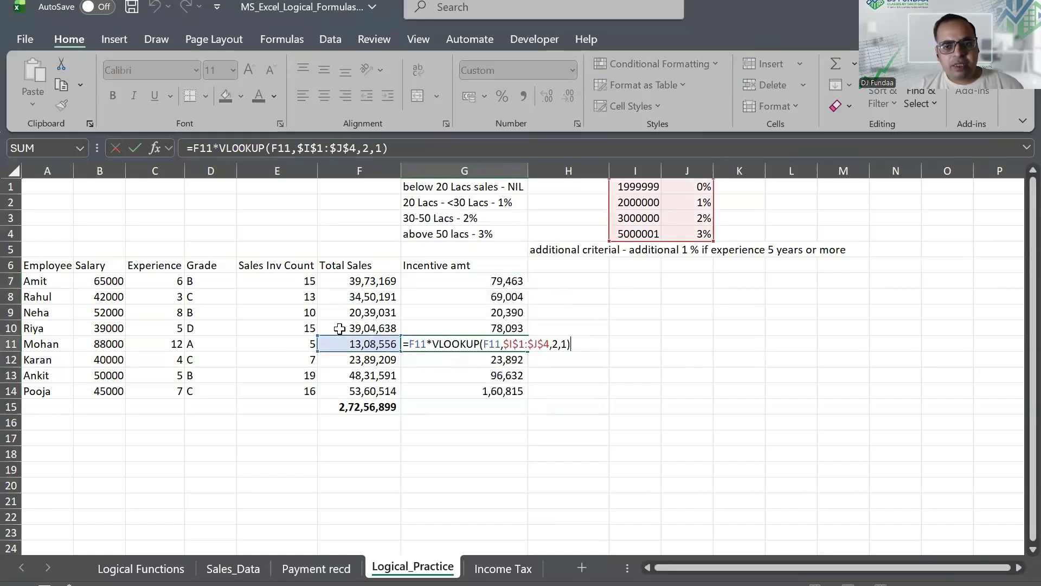
key(Escape)
key(F2)
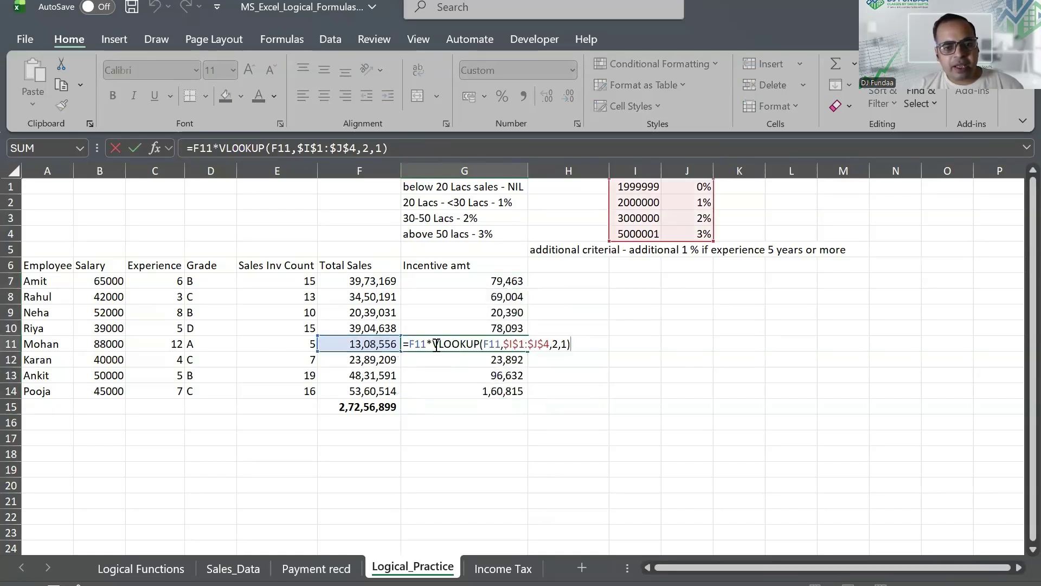
Try a threshold of 0 for the first slab in I1, and undo that entry
click(645, 187)
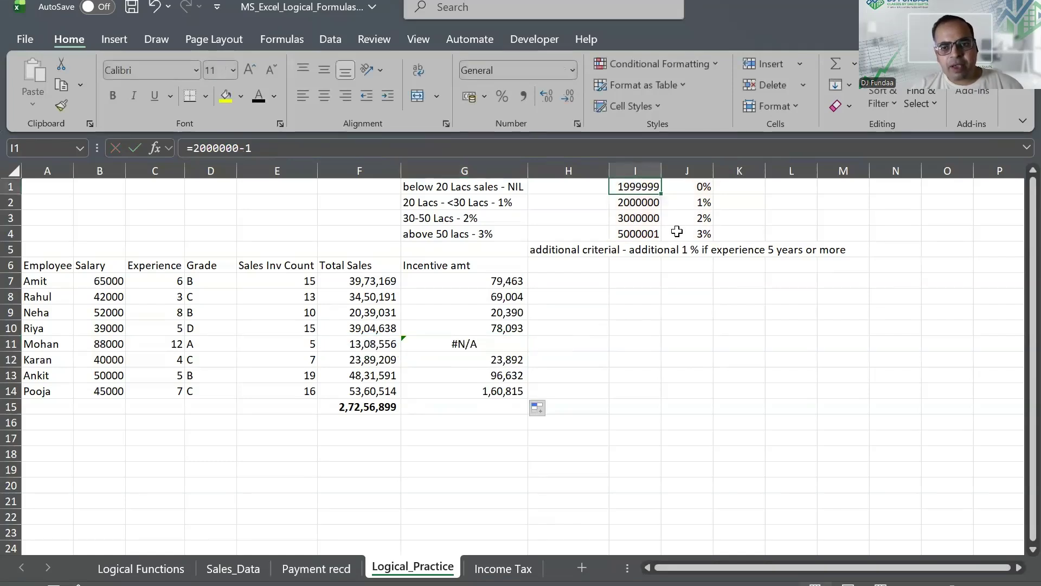
text(0)
key(Return)
key(Up)
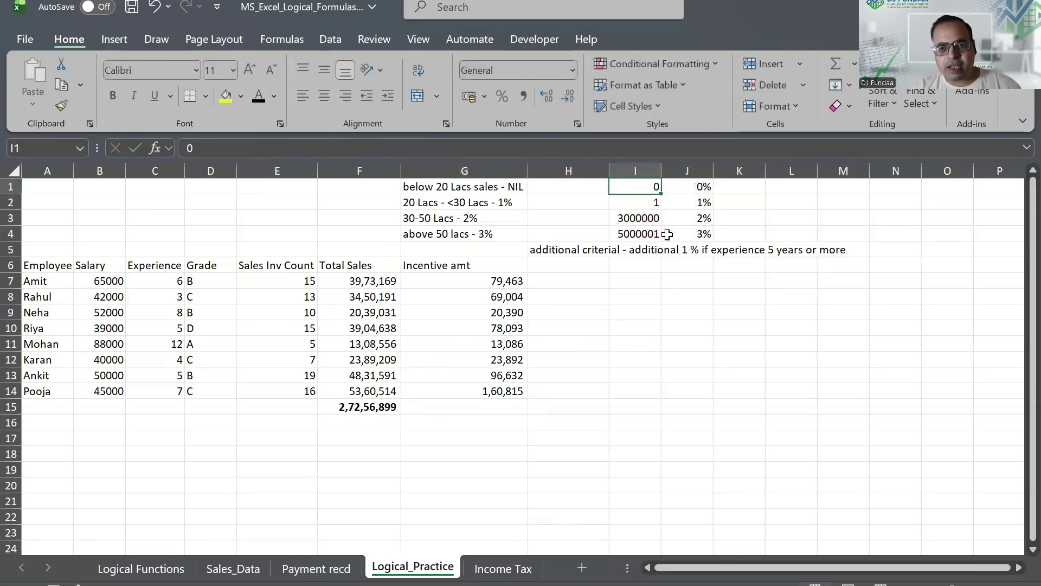
text(z)
key(Escape)
key(ctrl+z)
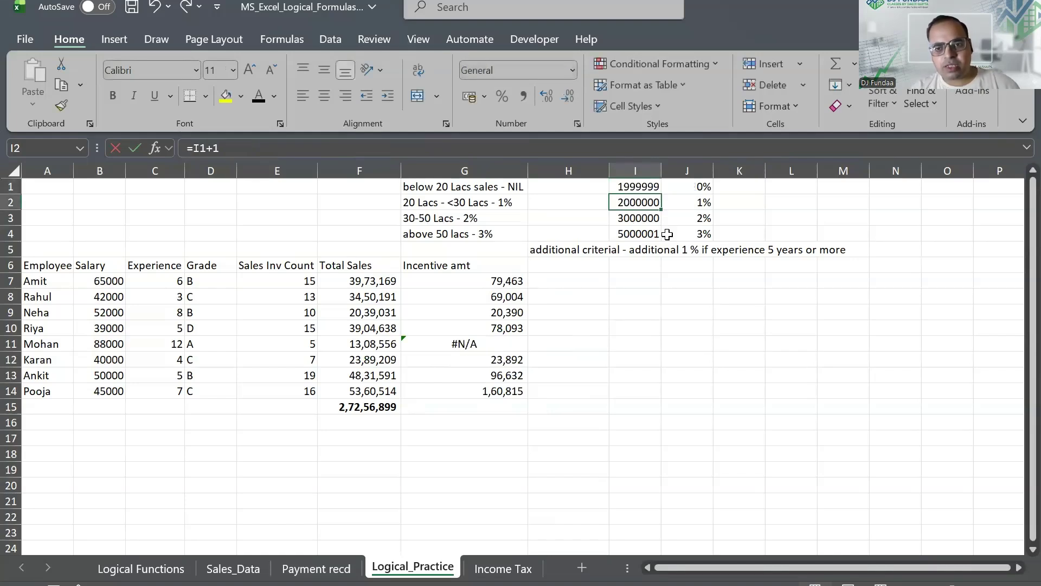
Convert the I2 threshold to the fixed value 2000000 and set the first slab threshold in I1 to 0
key(alt+e)
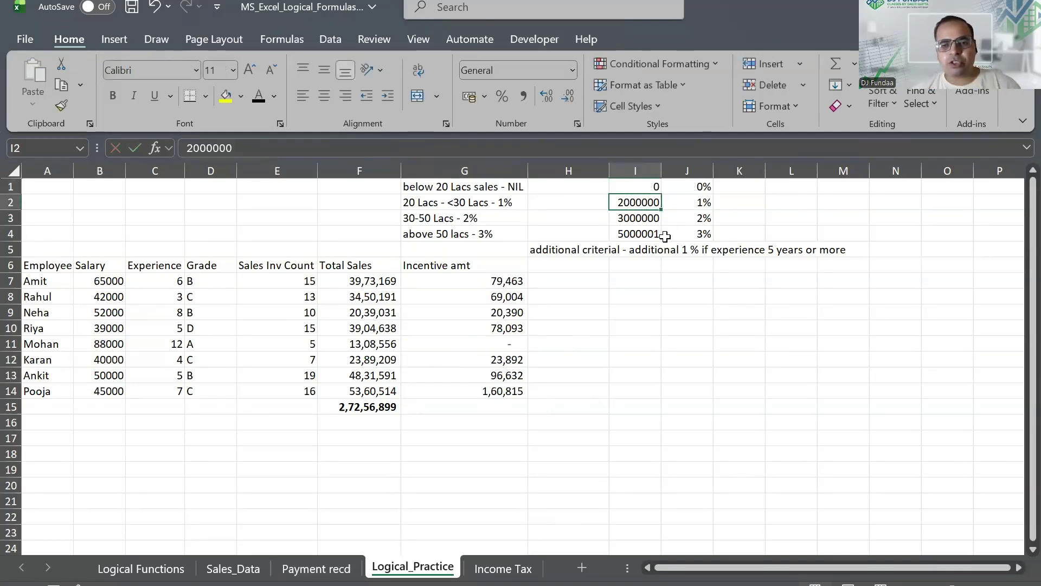
drag(630, 187, 692, 233)
drag(654, 189, 702, 182)
click(502, 292)
drag(505, 313, 504, 390)
Total the Incentive amt column in G15 with an automatic sum
click(492, 409)
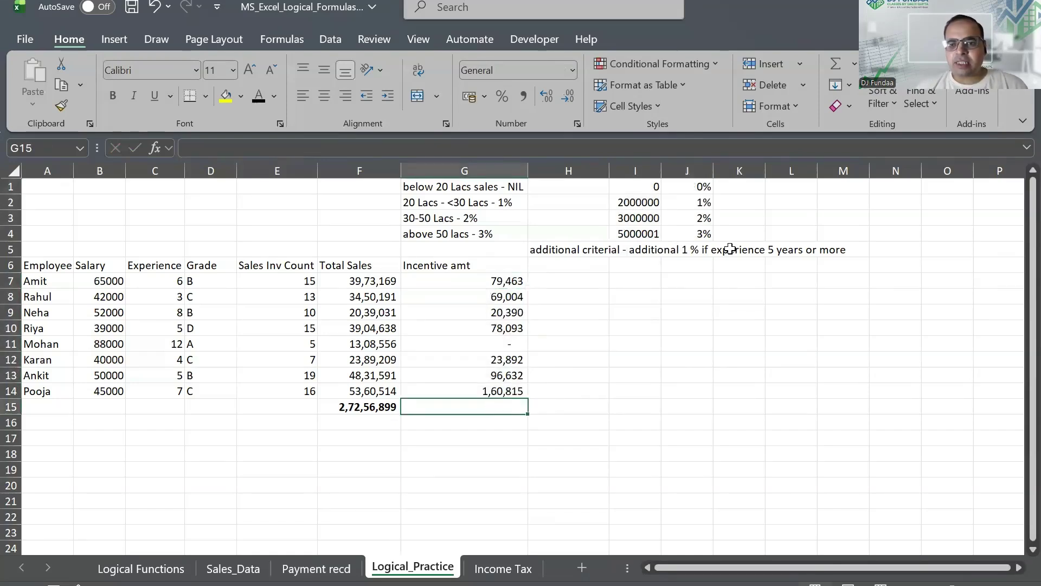
key(alt+equal)
key(Return)
Add IF(C7>=5,F7*1%,0) to the incentive formula in G7 for the additional experience-based 1%
click(493, 279)
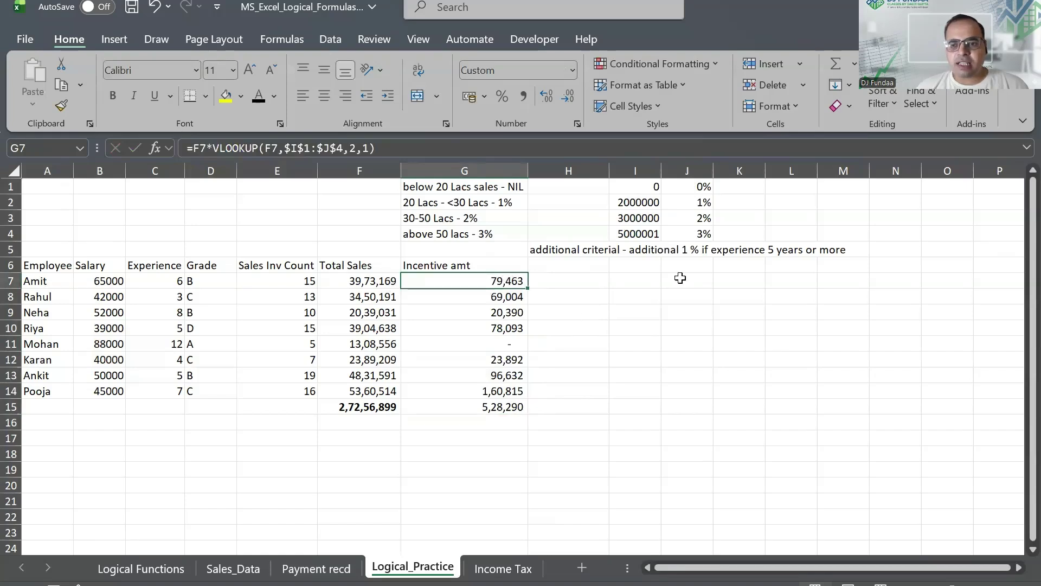
key(F2)
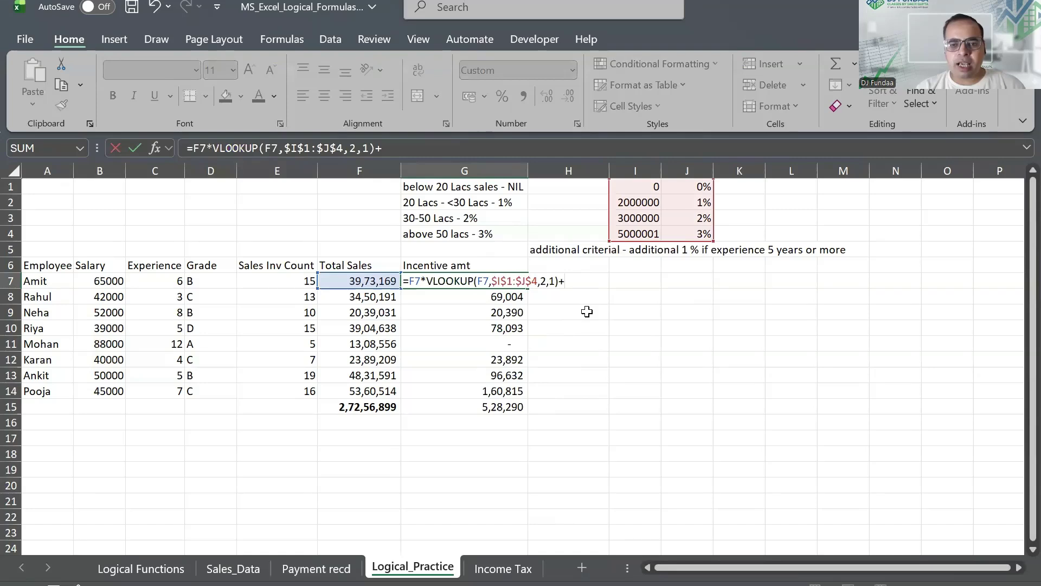
text(+if()
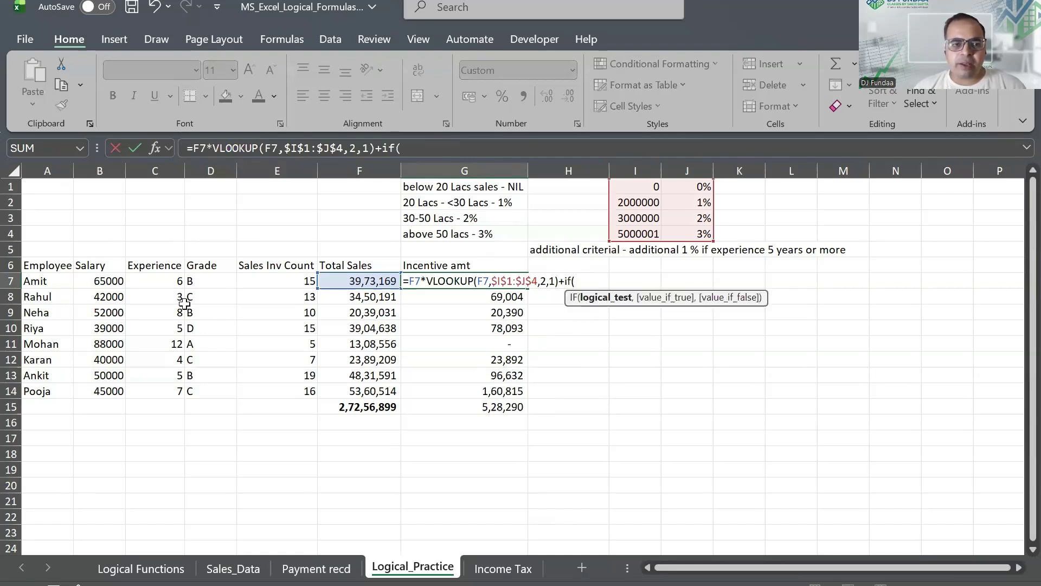
click(161, 280)
text(>=5)
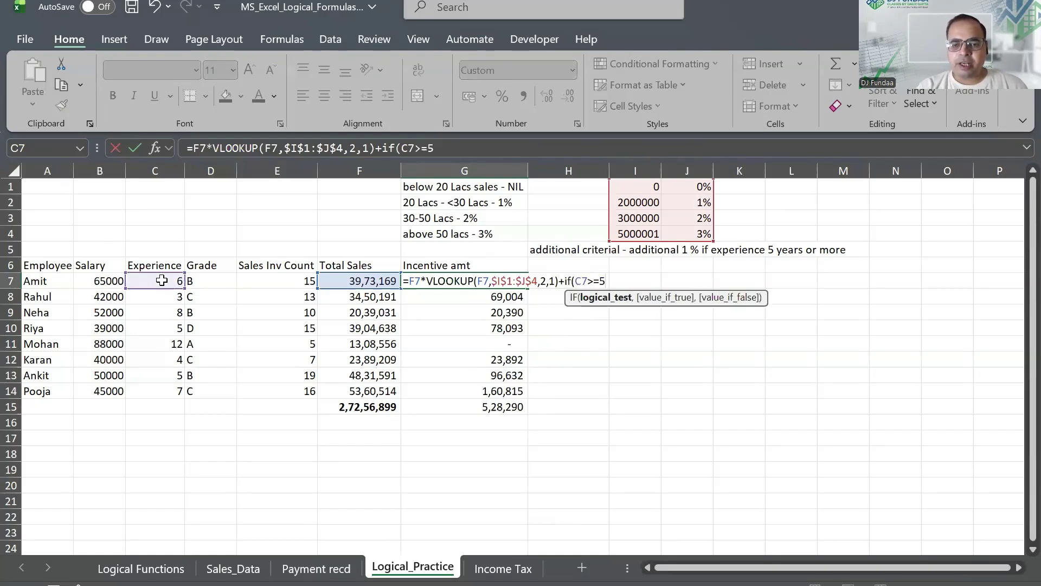
text(,)
click(342, 279)
text(*1%)
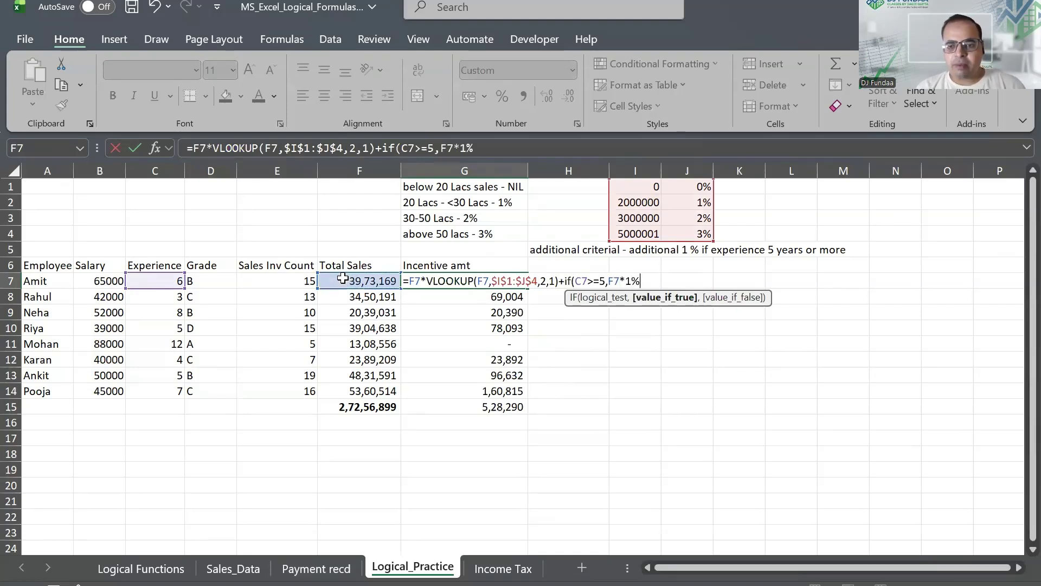
text(,)
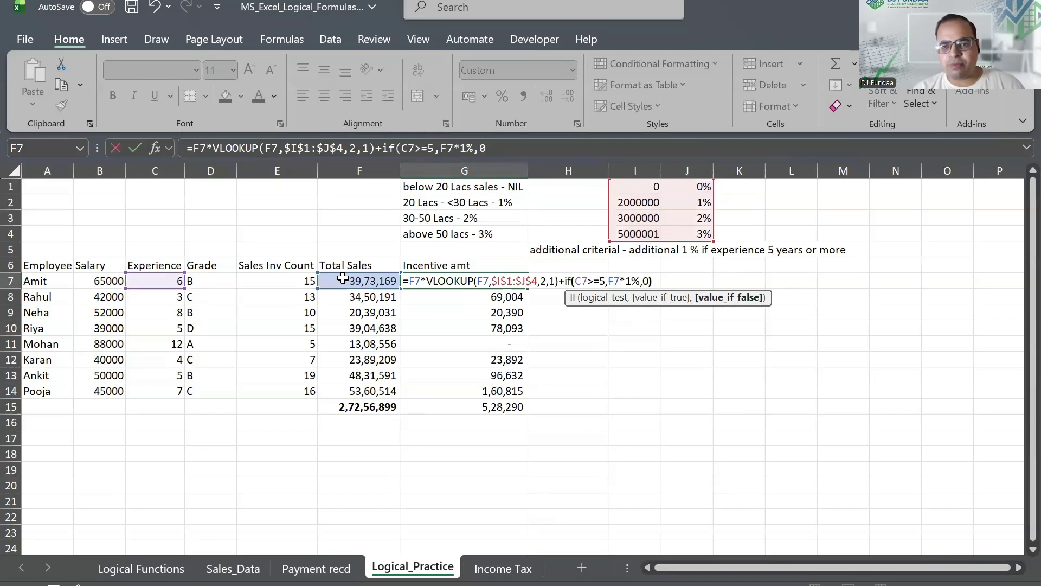
text(0))
key(ctrl+Return)
Copy the extended incentive formula from G7 down through G14
key(ctrl+c)
key(ctrl+shift+Down)
key(shift+Up)
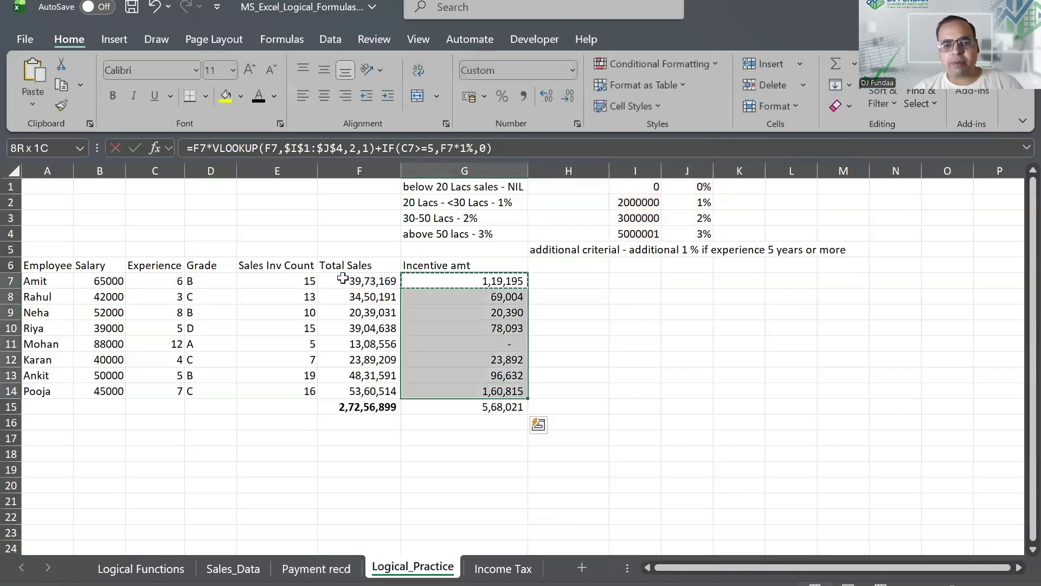
key(ctrl+v)
Examine the copied incentive formulas in column G, including G11 and G10, and the total sales formulas in column F
key(ctrl+Down)
key(Up)
key(Up)
key(Up)
key(Up)
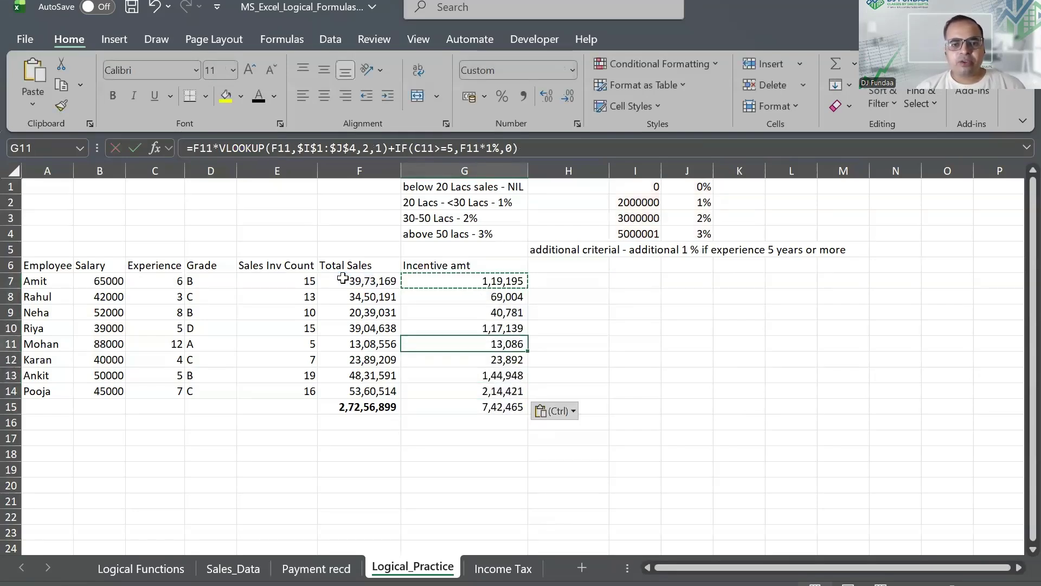
key(Escape)
key(Left)
key(Left)
key(F2)
key(Tab)
key(Down)
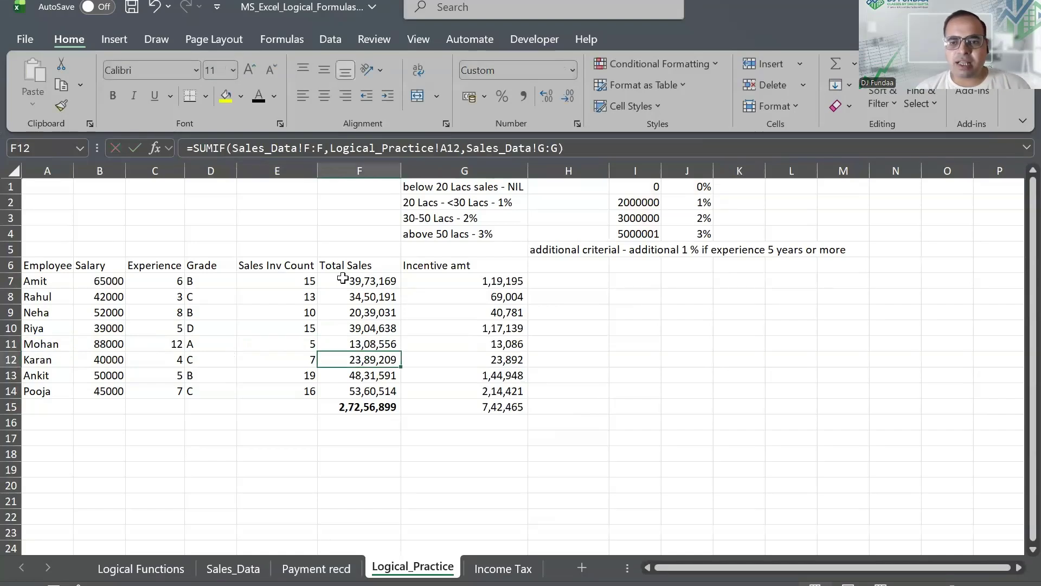
key(Up)
key(Right)
key(Right)
key(Left)
key(F2)
key(Escape)
key(Up)
key(Up)
key(Up)
key(Up)
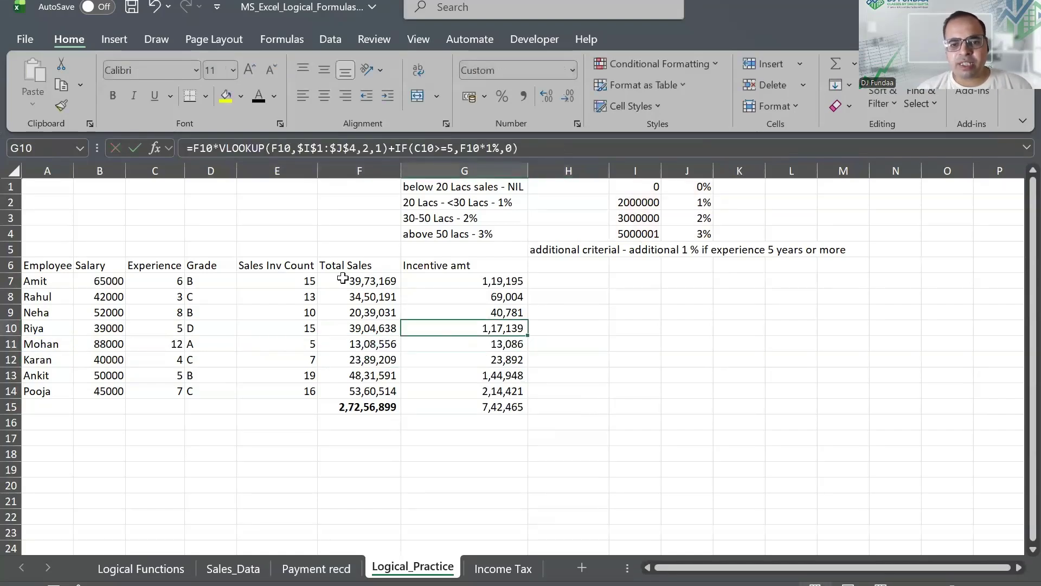
key(F2)
key(Escape)
Make the incentive total in G15 bold and copy that total to H15
key(ctrl+Down)
key(ctrl+Up)
key(Down)
key(F2)
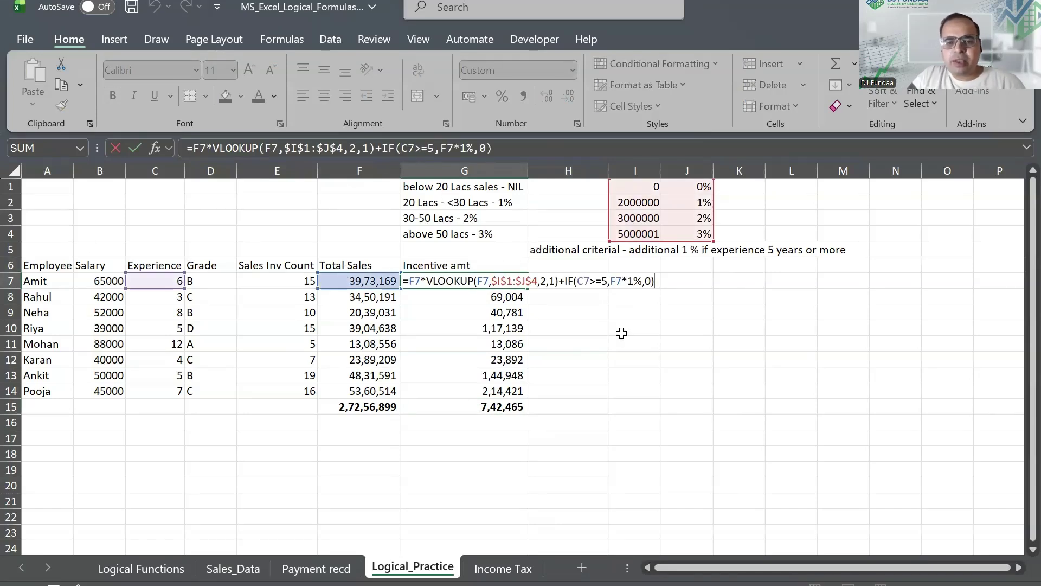
key(Escape)
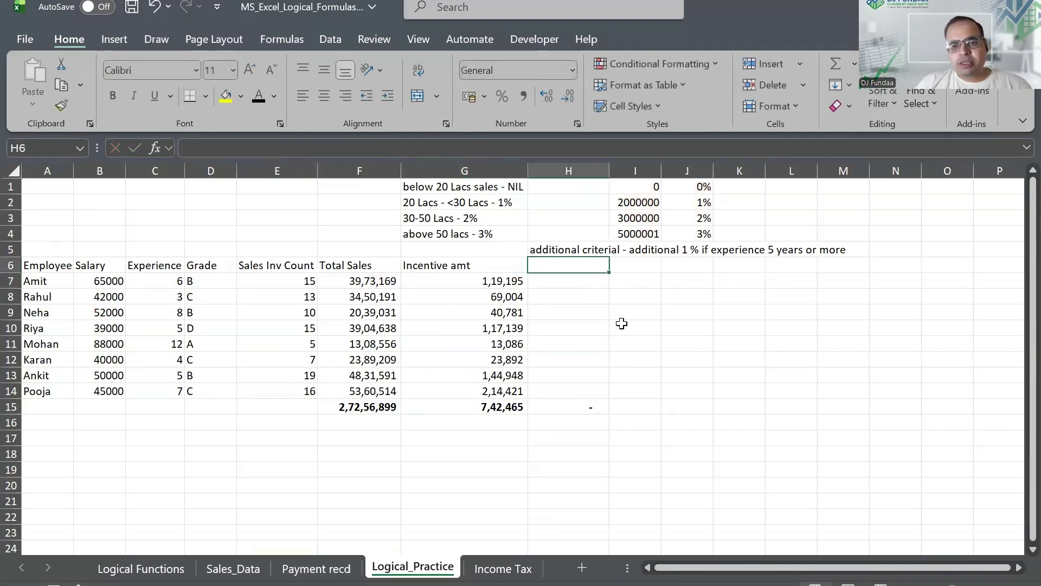
Note a new criterion with "25 lacs sales" in J7 and 2% in L7
click(691, 282)
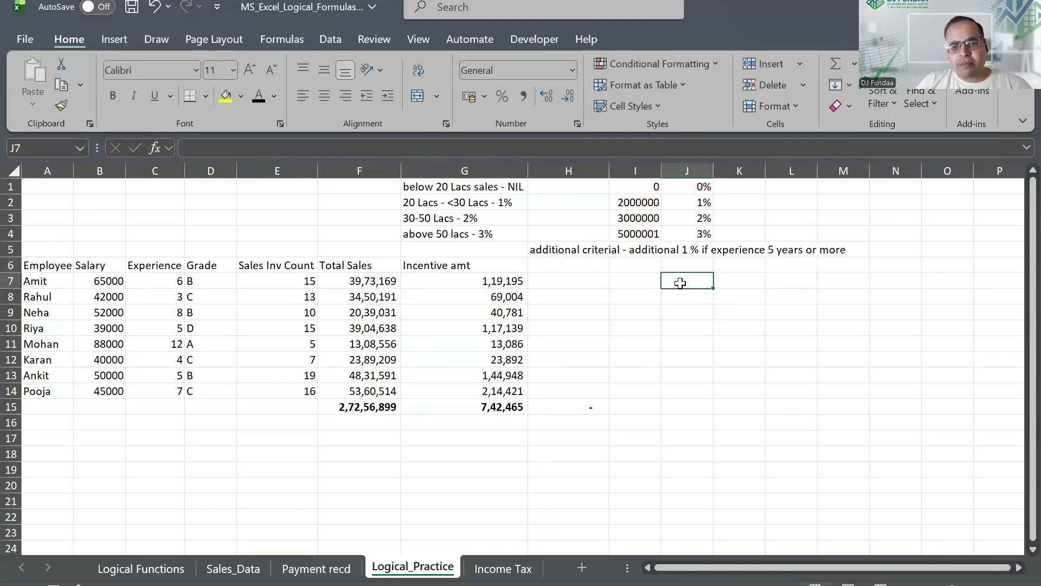
click(687, 309)
click(692, 280)
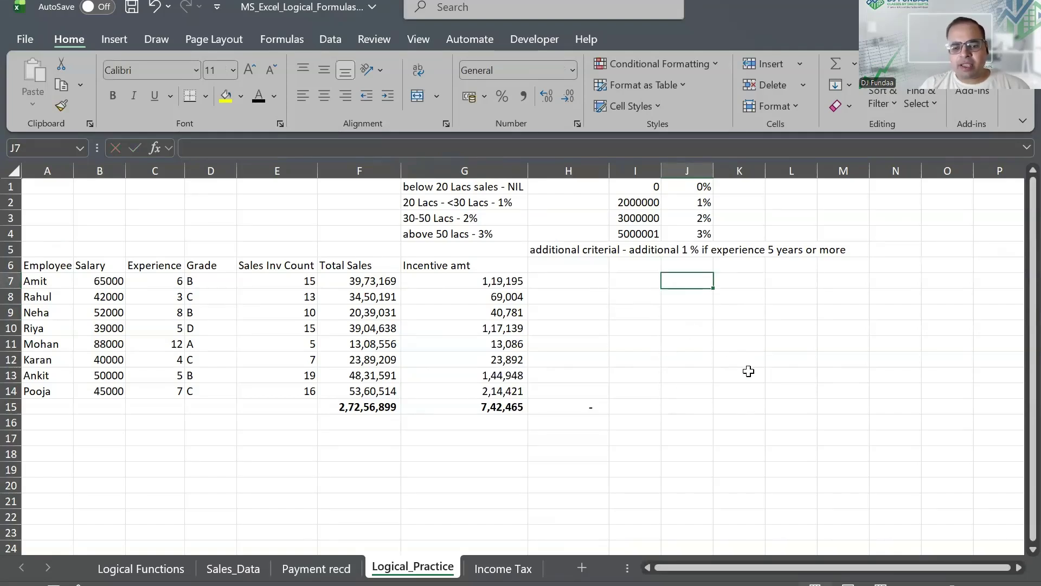
text(25 lacs sales)
key(Tab)
text(%)
key(Tab)
key(shift+Tab)
key(ctrl+c)
key(Right)
key(ctrl+v)
Add a second criterion with "5 years" in J8 and "1% additional" in L8
key(Left)
key(Left)
key(Up)
key(Down)
key(Down)
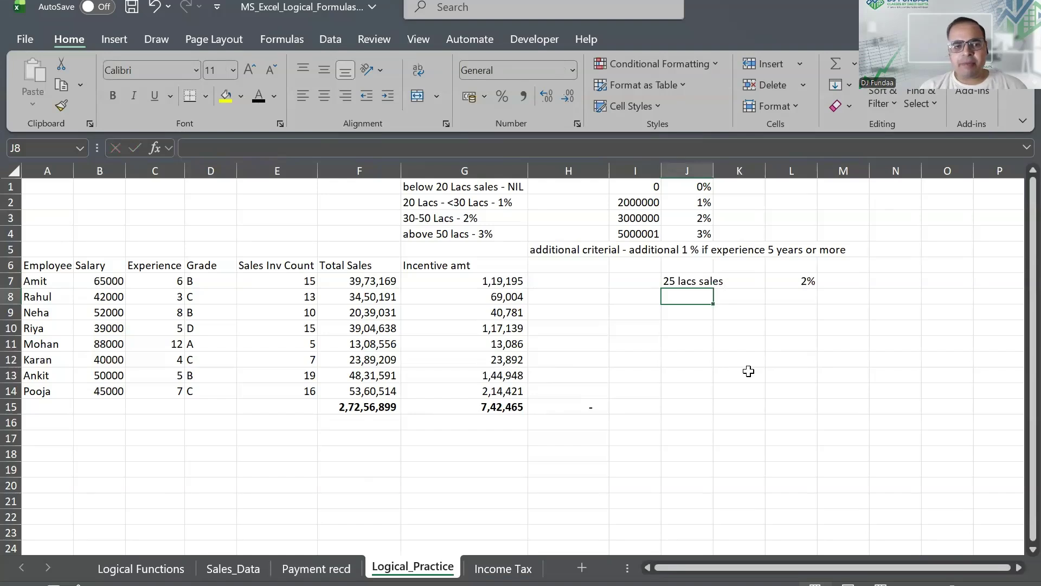
text(5 years)
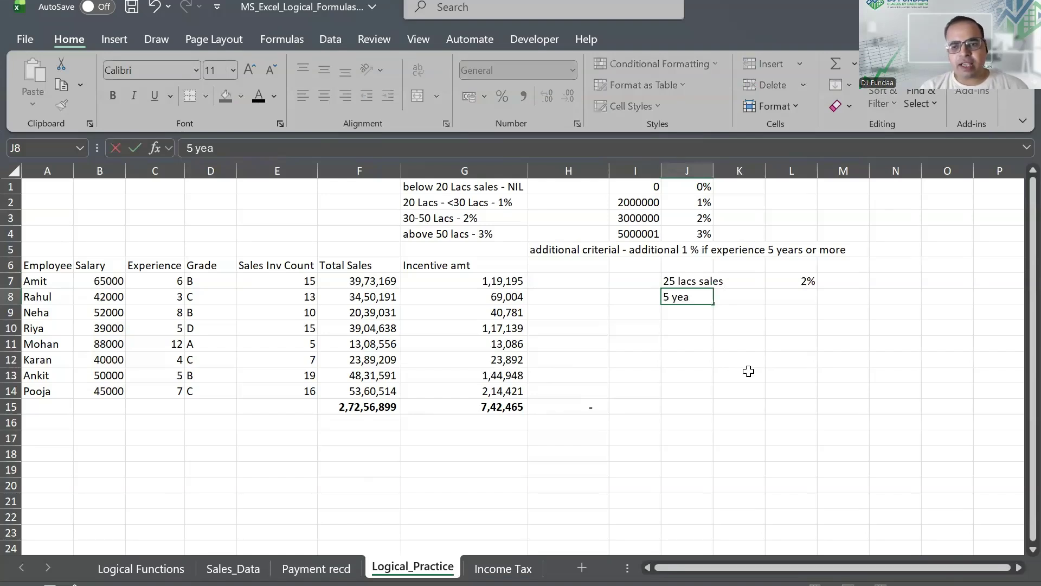
key(Right)
key(Right)
text(1)
key(Escape)
text(1% additional)
key(Return)
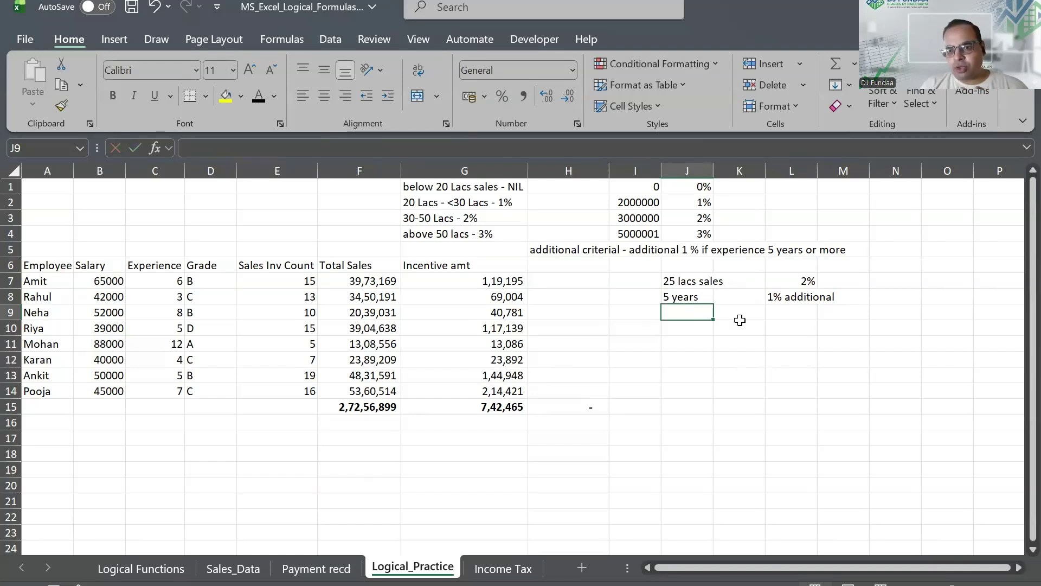
Write the condition =AND(C7>=5,F7>=2500000) in H7, testing both experience and total sales
click(562, 282)
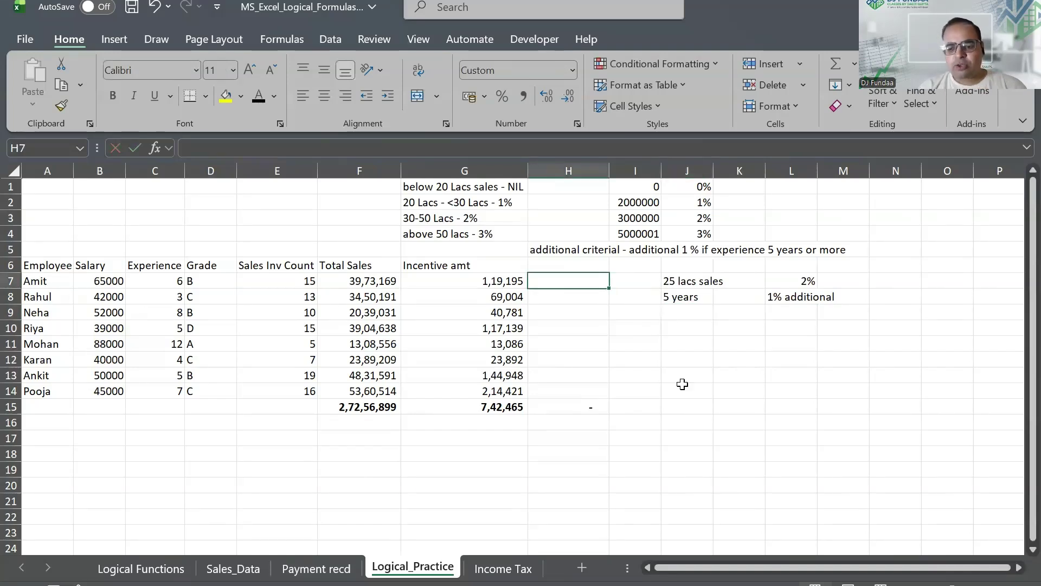
text(=and()
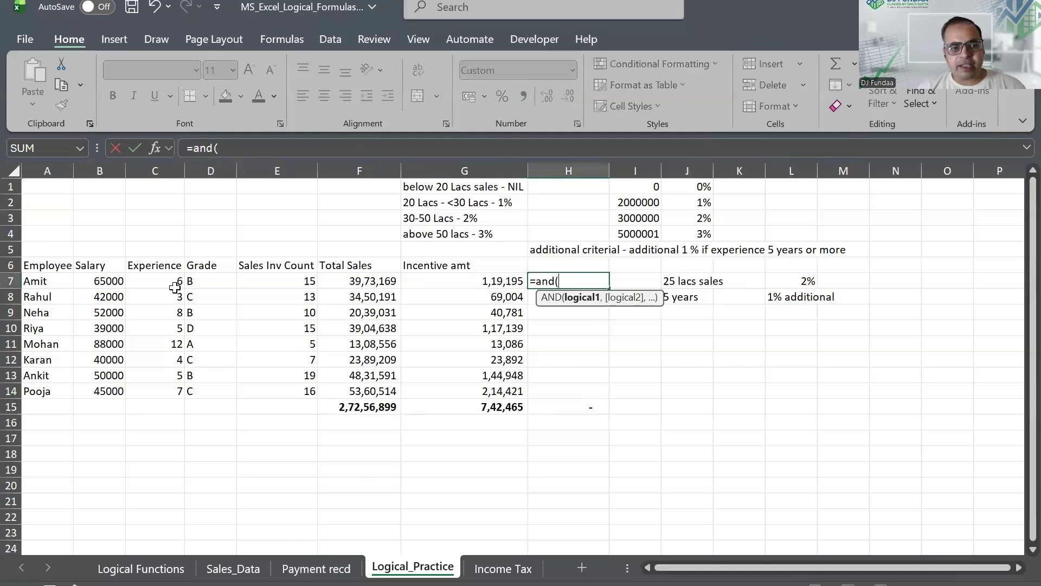
click(164, 282)
text(>)
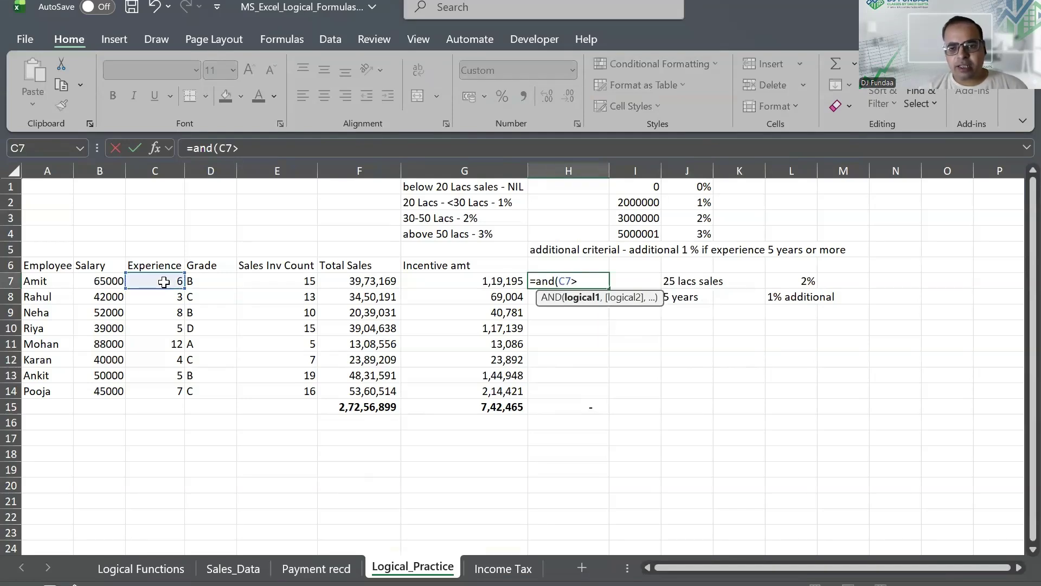
text(=5)
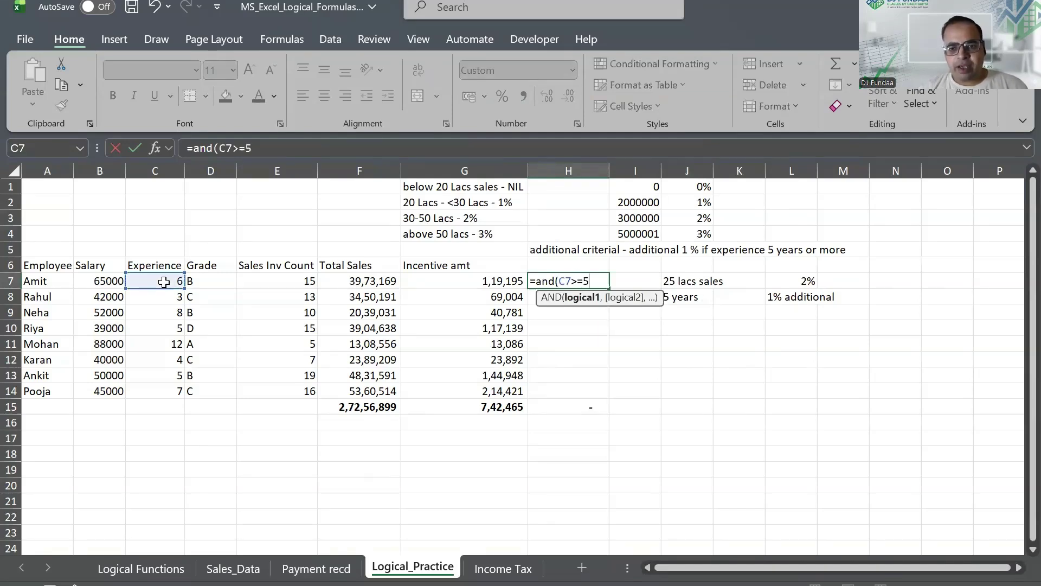
text(,)
click(368, 282)
text(>=250000)
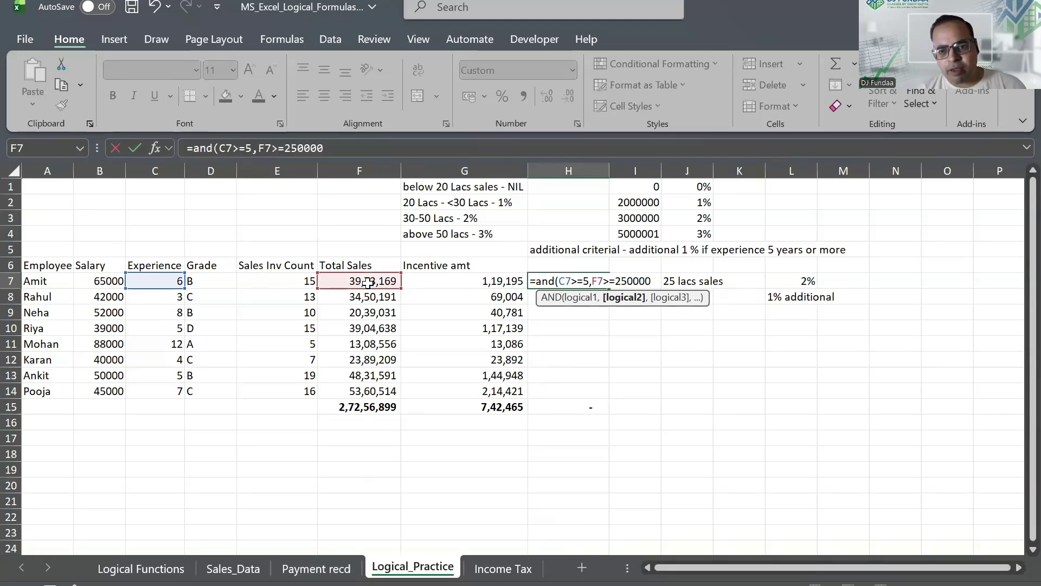
text(0))
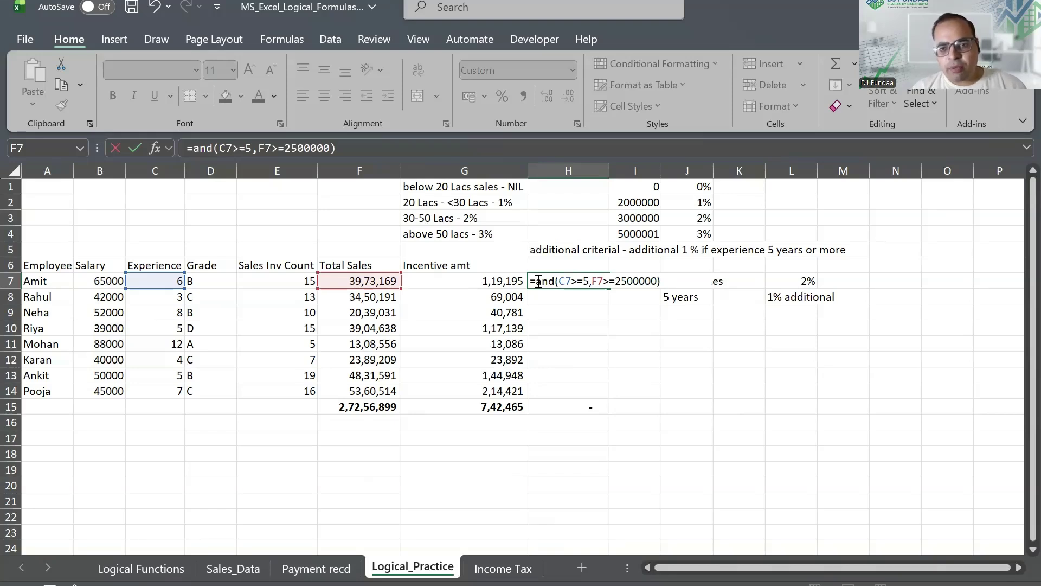
Wrap the AND condition in H7 in an IF that returns F7*3% when true and 0 otherwise
click(538, 281)
text(if()
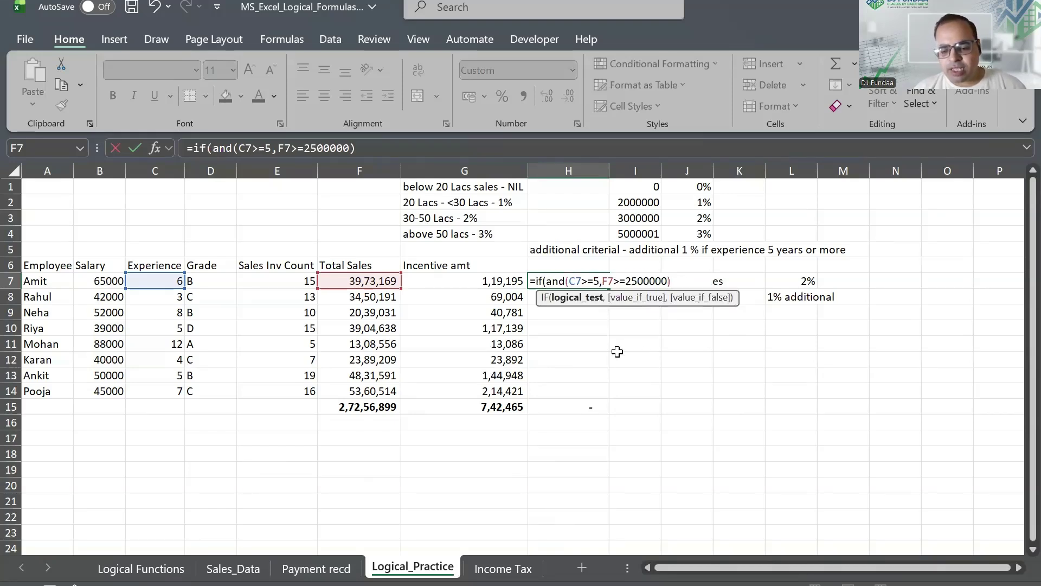
text(,)
click(381, 279)
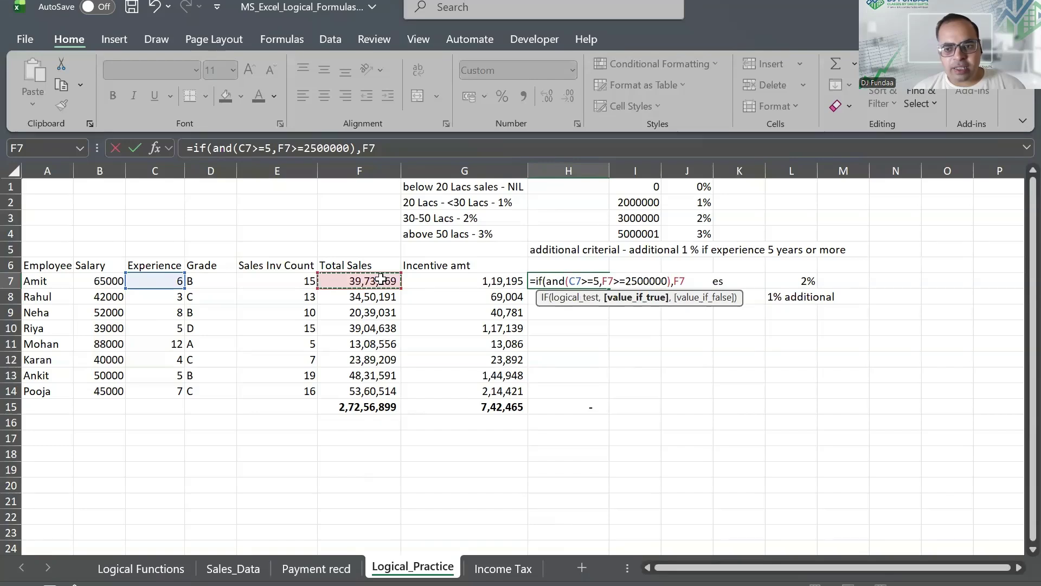
text(*3%)
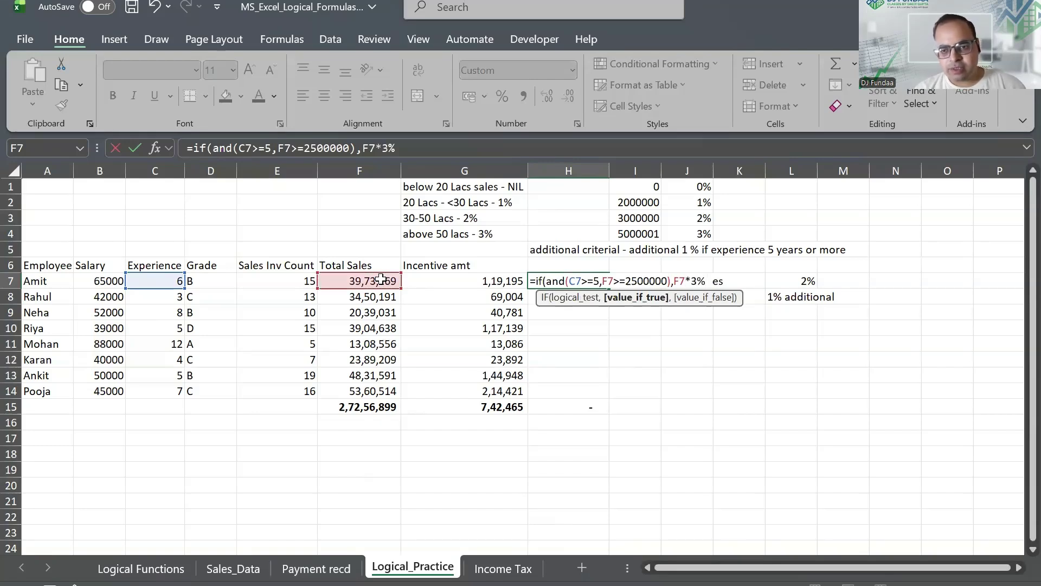
text(,)
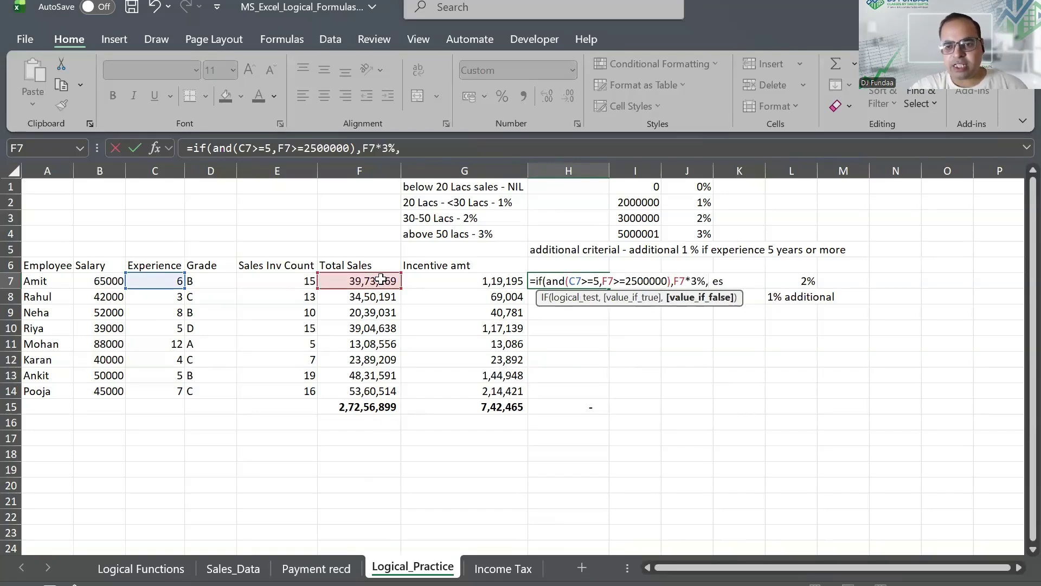
text(0))
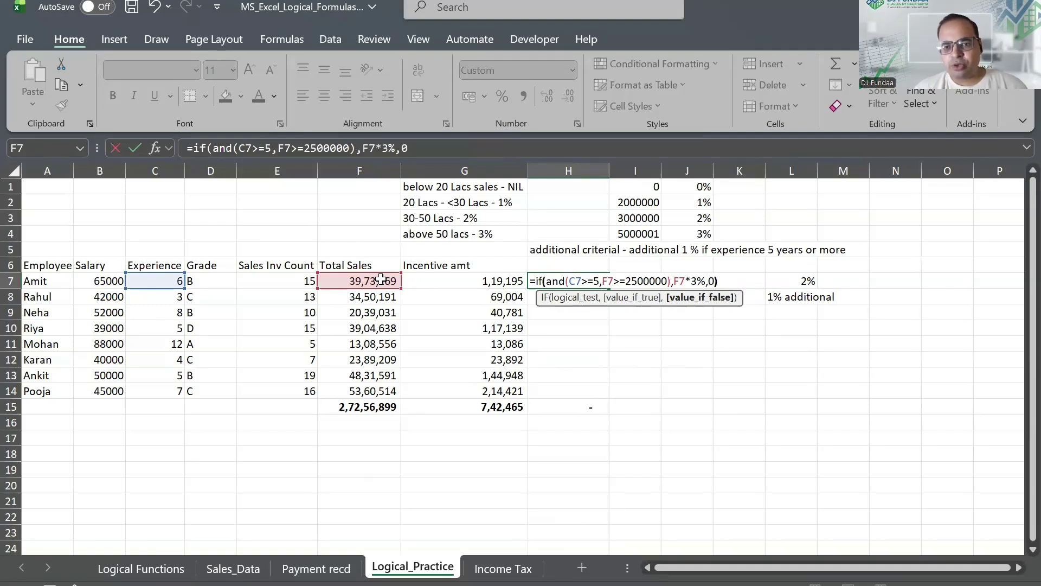
key(ctrl+Return)
Copy the IF/AND incentive formula from H7 to the rows down through H14
key(Right)
key(Right)
key(Left)
key(Left)
key(ctrl+c)
key(Left)
key(ctrl+Down)
key(Up)
key(Right)
key(ctrl+shift+Up)
key(ctrl+v)
Examine the incentive results in H7:H14 and the AND condition inside the H7 formula
key(Up)
key(Up)
key(Up)
key(Up)
key(Up)
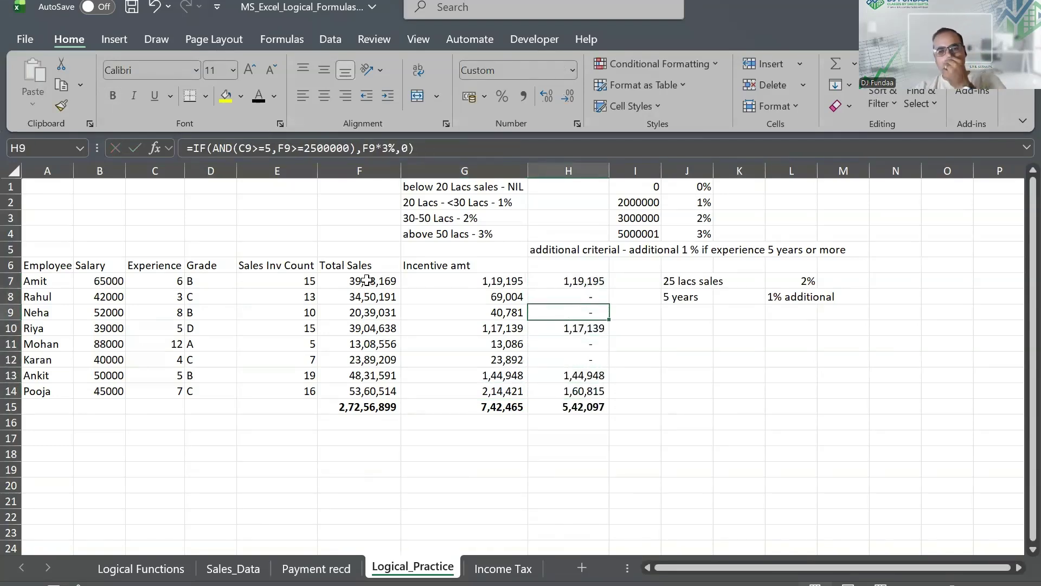
drag(591, 279, 585, 391)
click(548, 311)
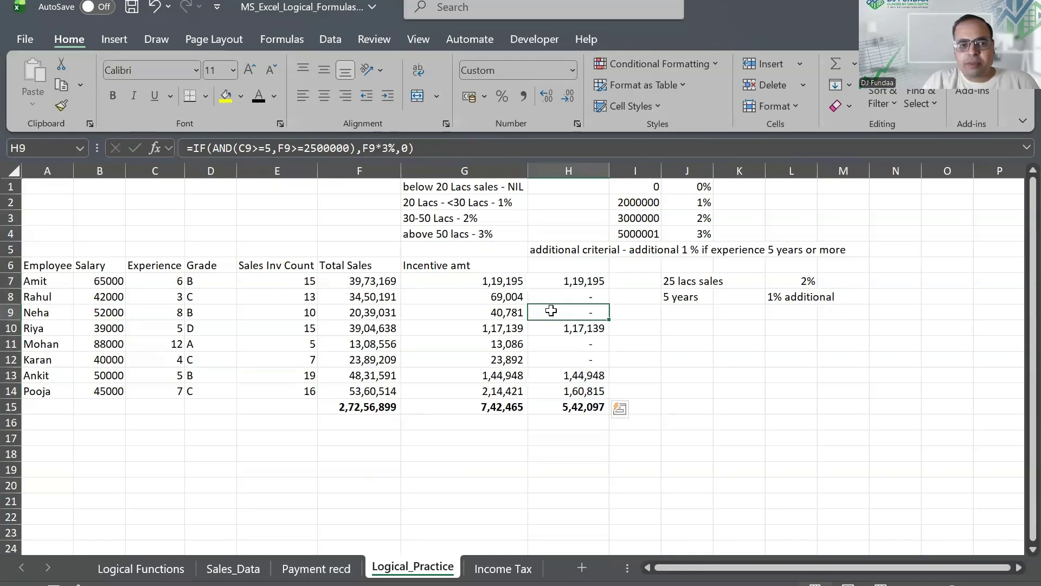
click(548, 278)
double_click(550, 279)
drag(549, 281, 677, 284)
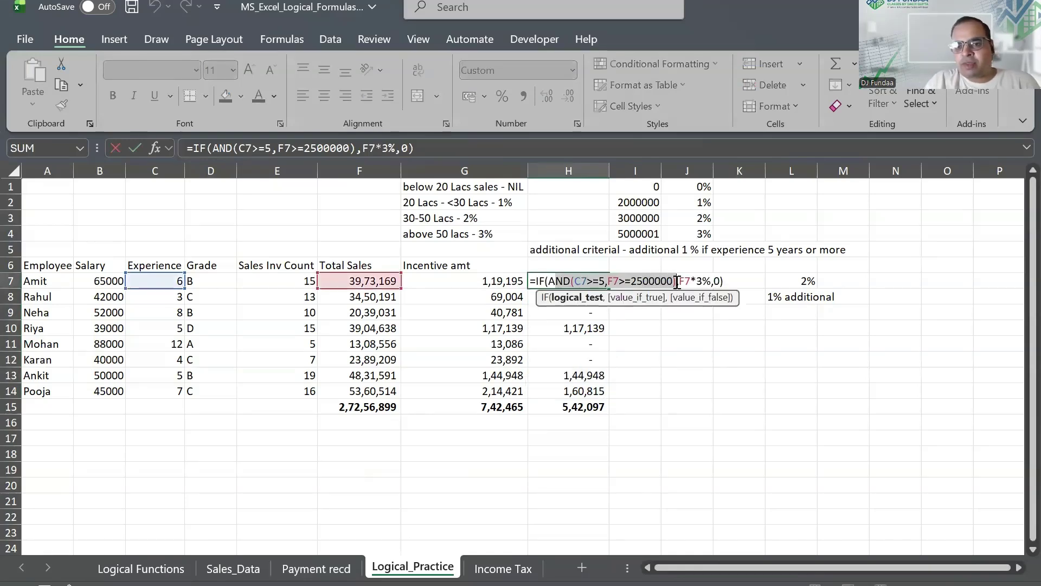
click(678, 282)
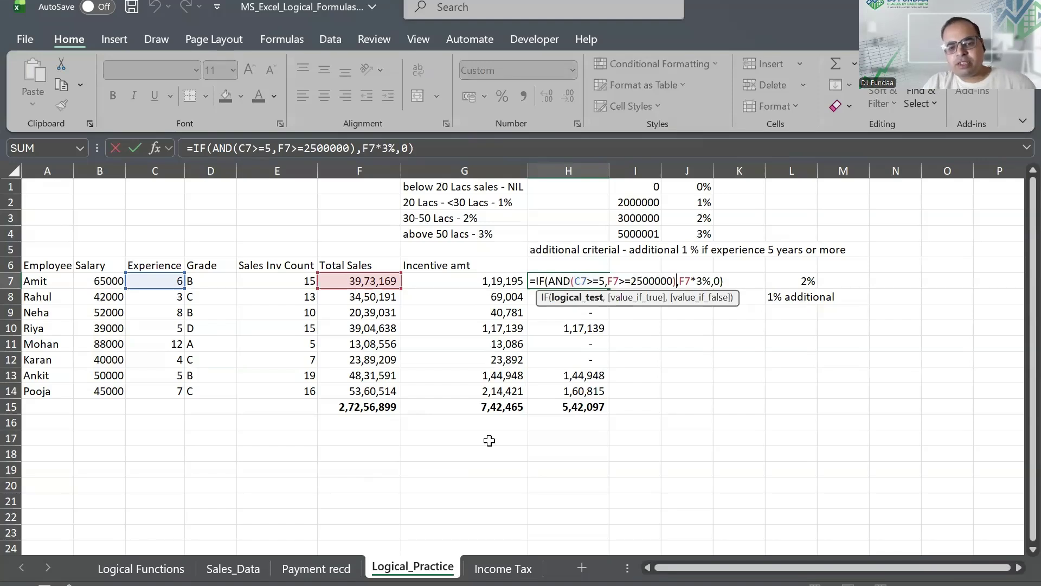
key(Escape)
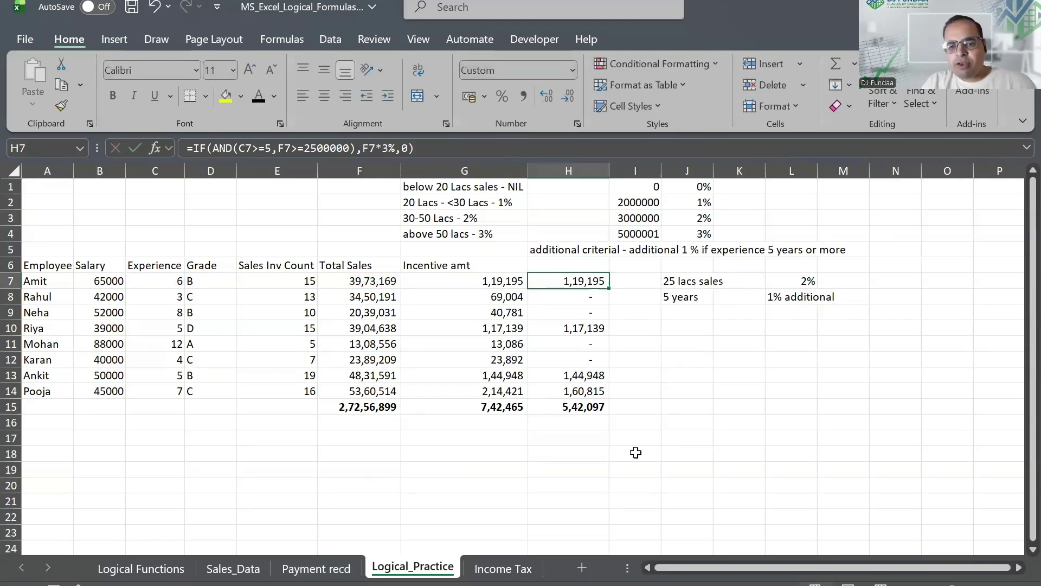
click(636, 453)
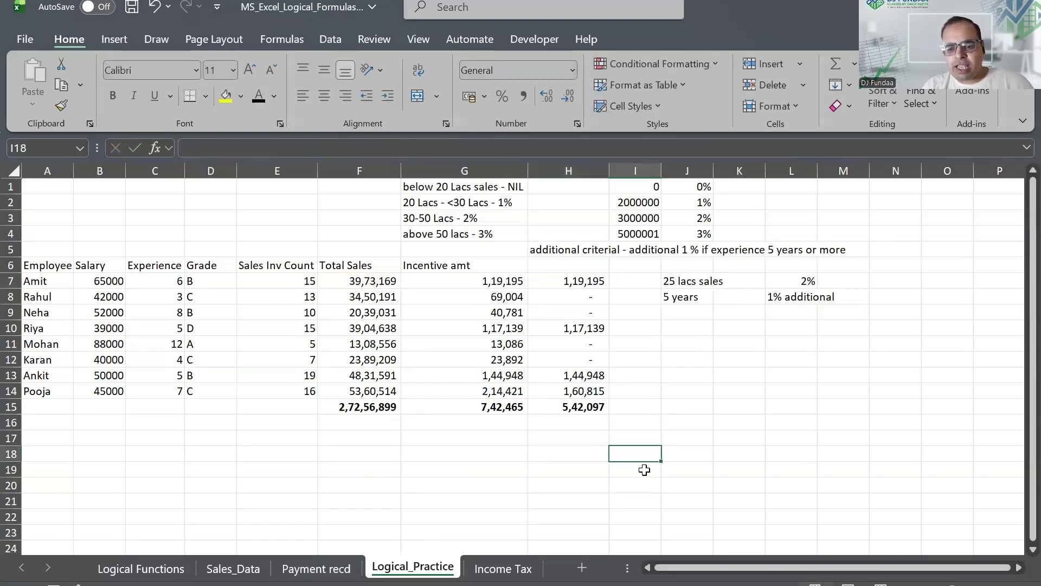
click(687, 374)
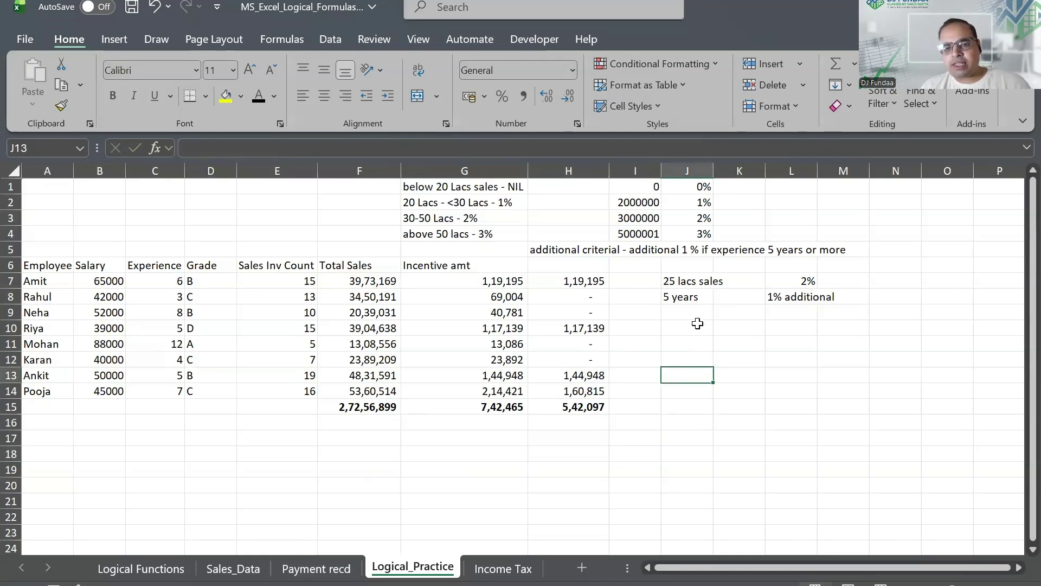
Replace AND with OR in the H7 incentive formula so that either experience or sales qualifies
click(587, 280)
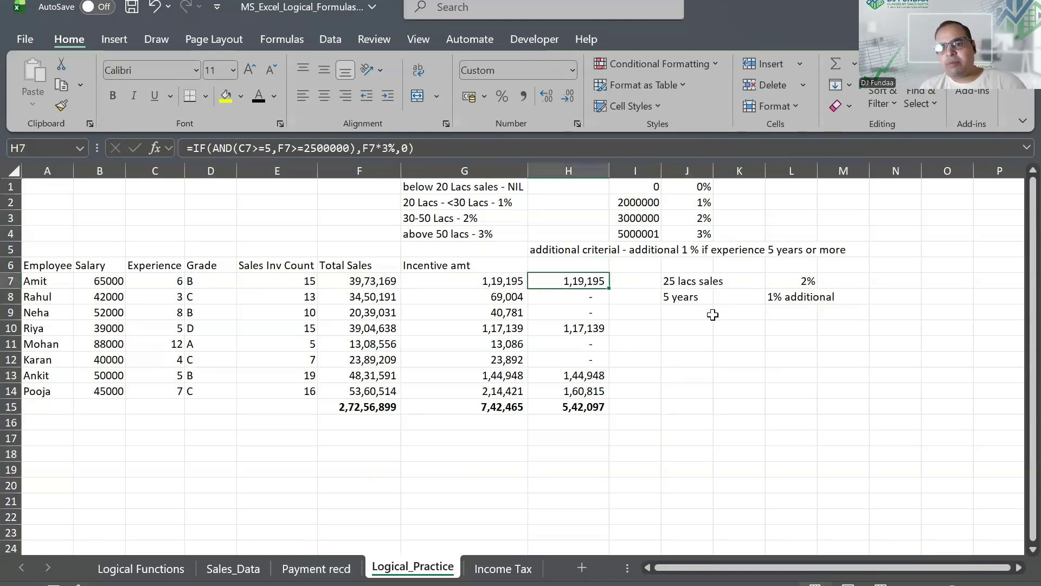
click(697, 279)
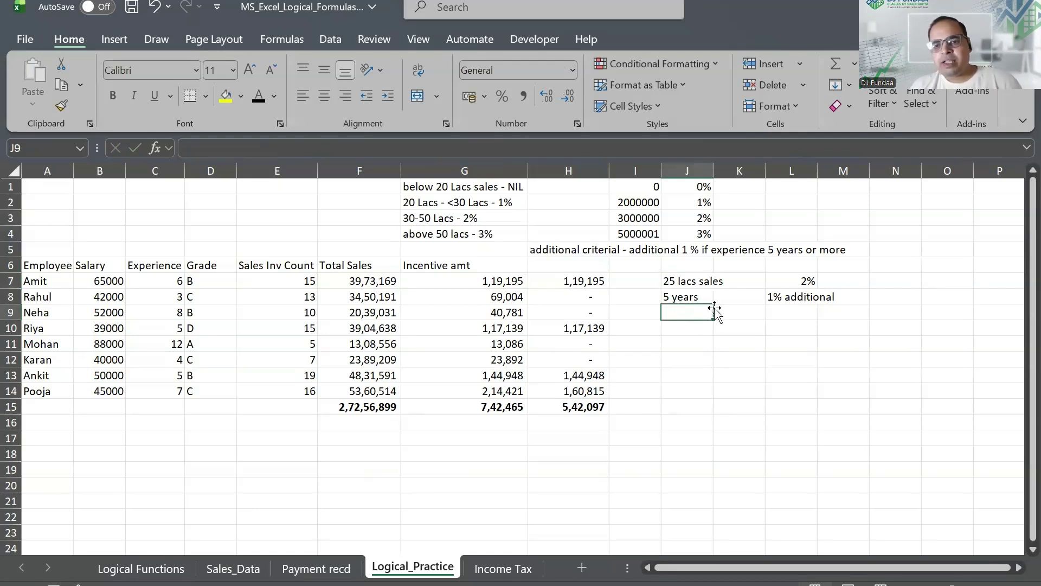
double_click(579, 279)
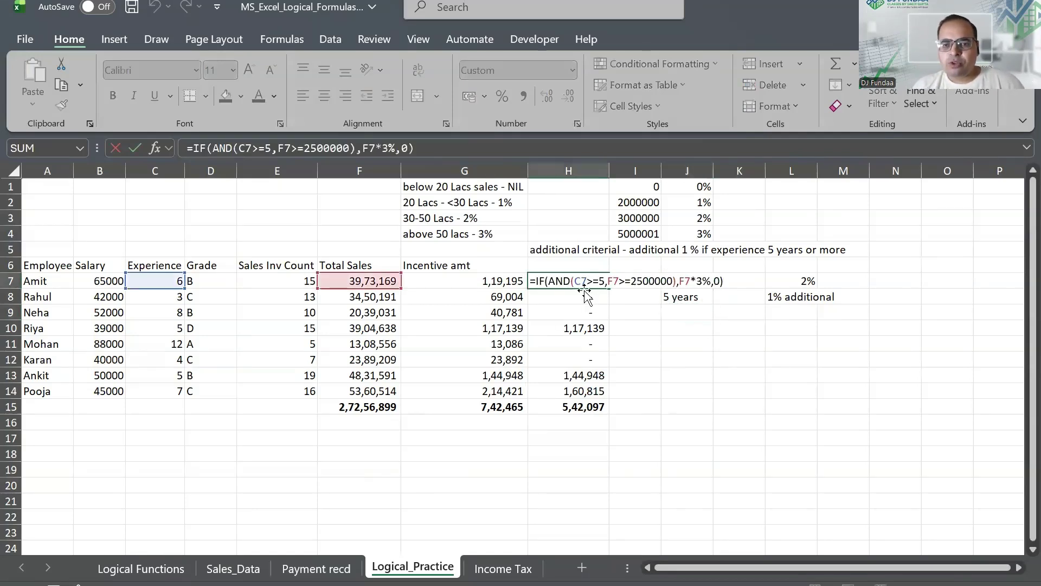
drag(570, 281, 550, 281)
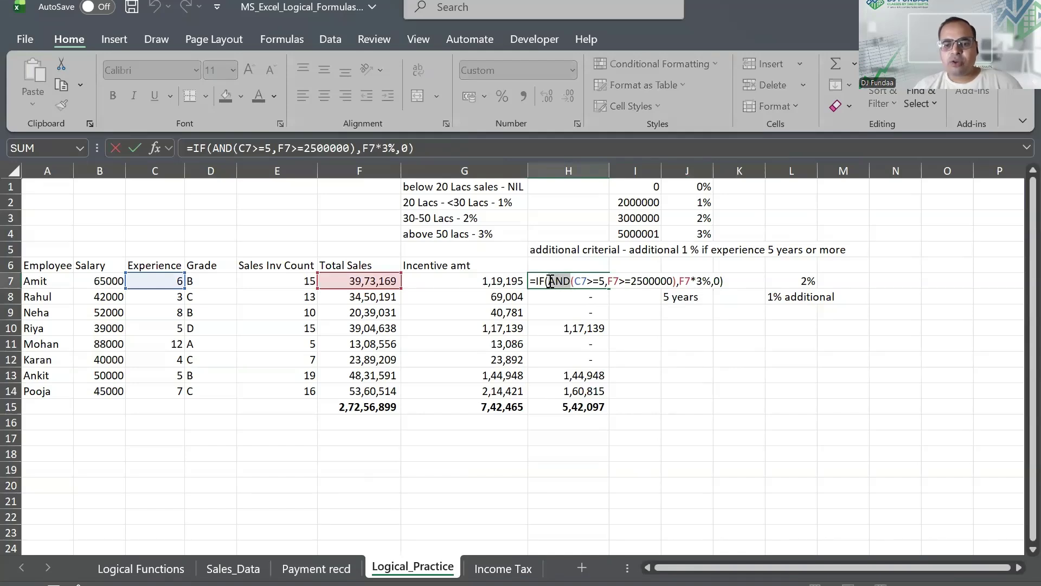
text(OR)
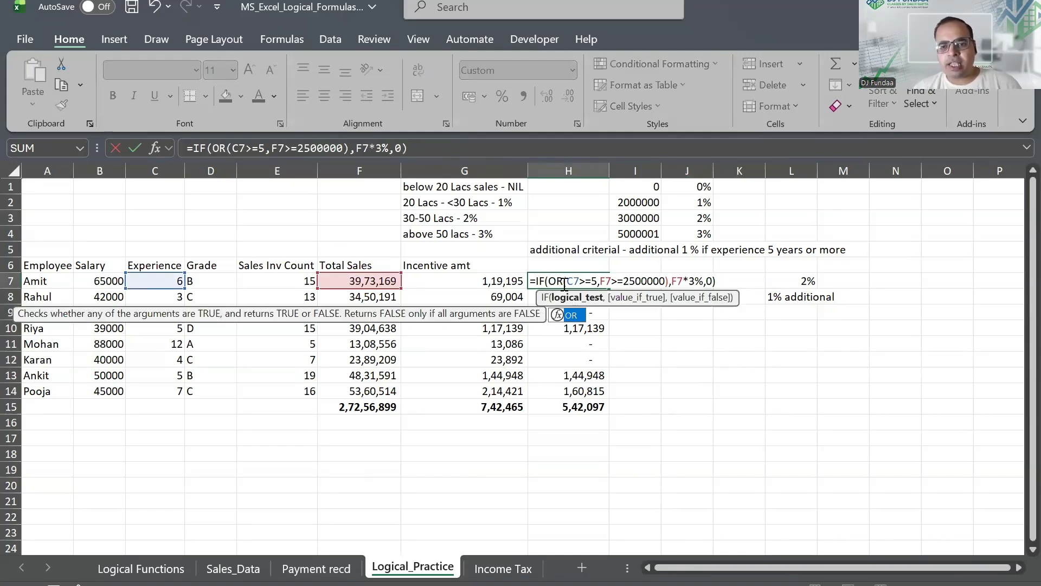
click(623, 281)
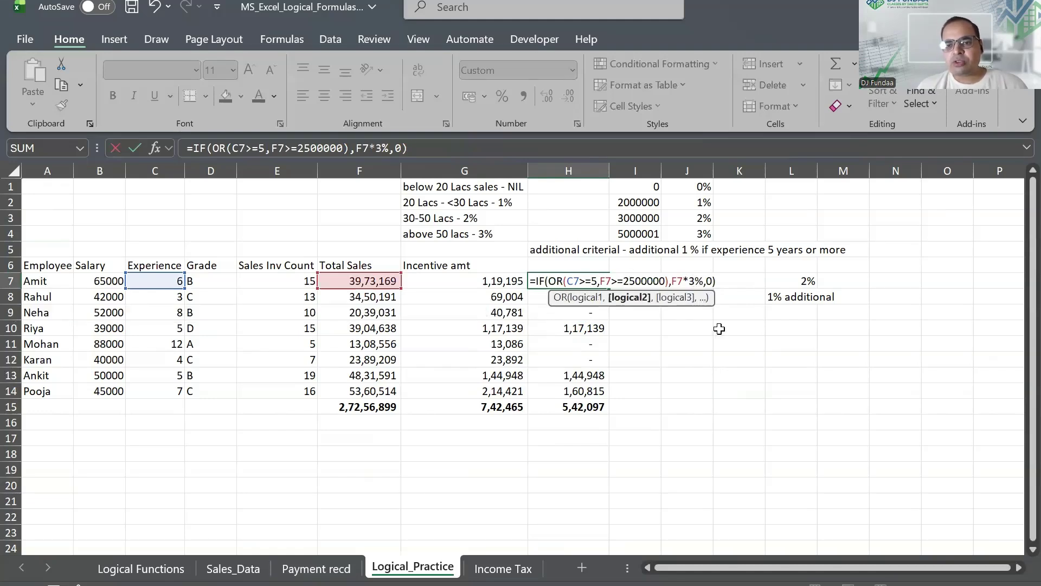
Change the incentive rate in the H7 formula to 2% of total sales
key(BackSpace)
text(2)
key(Return)
key(Right)
key(Right)
key(Right)
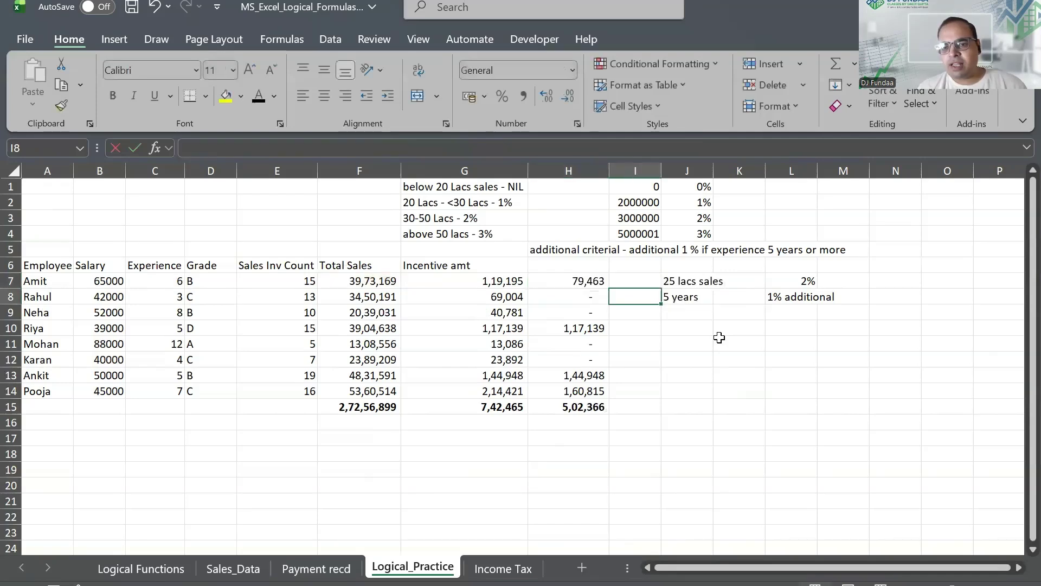
Clear the "1% additional" note in L8 and enter the heading "Either condition" in J6
key(Left)
key(Up)
key(Left)
key(Left)
key(Right)
key(Right)
key(Down)
key(Up)
key(Up)
text(Eithe)
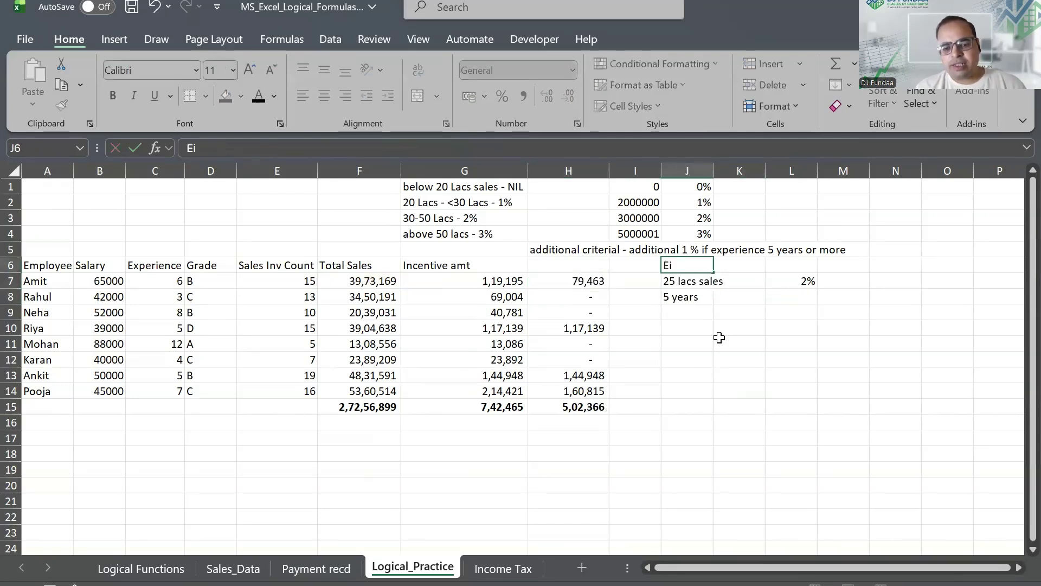
key(BackSpace)
key(BackSpace)
key(BackSpace)
text(ther condition)
key(Return)
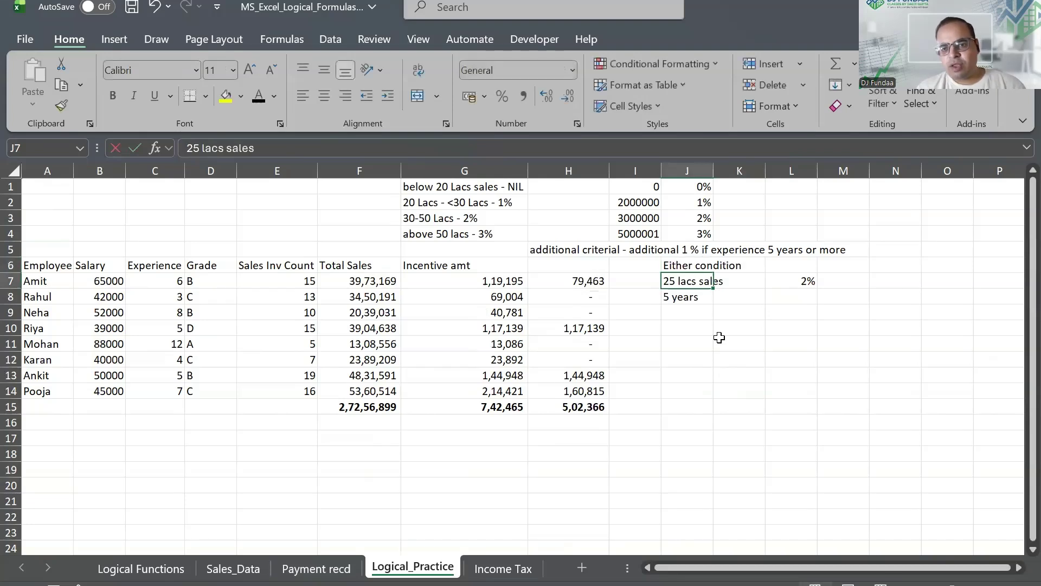
Copy the IF/OR incentive formula from H7 to the rows down through H14
key(Down)
key(Up)
key(Left)
key(Left)
key(F2)
key(Escape)
double_click(610, 288)
key(F2)
key(Escape)
key(ctrl+Down)
key(F2)
key(Escape)
drag(580, 286, 579, 402)
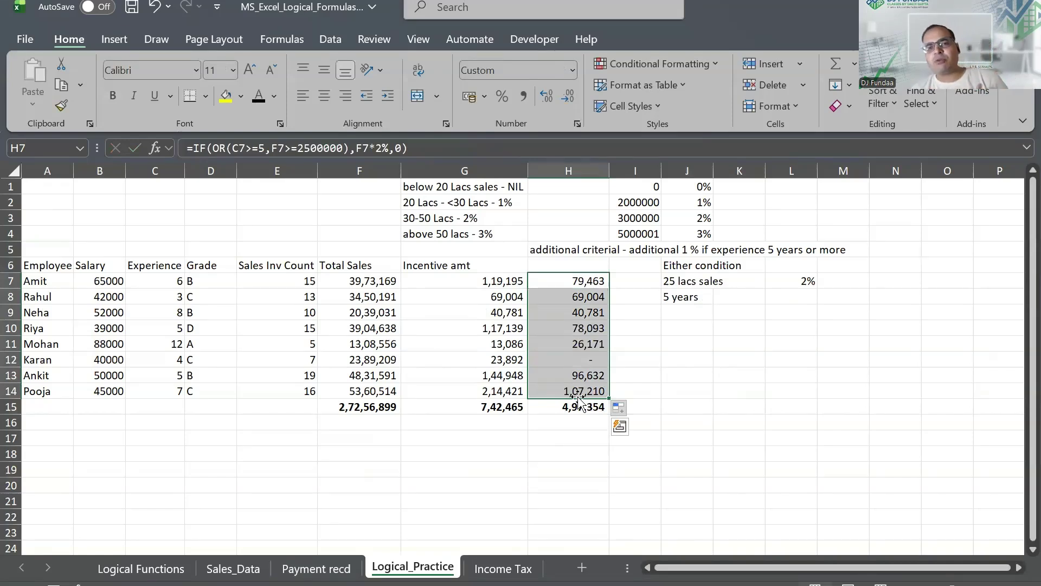
Open the Income Tax sheet and examine the individual tax computation and the New Regime slab rates
key(ctrl+Page_Down)
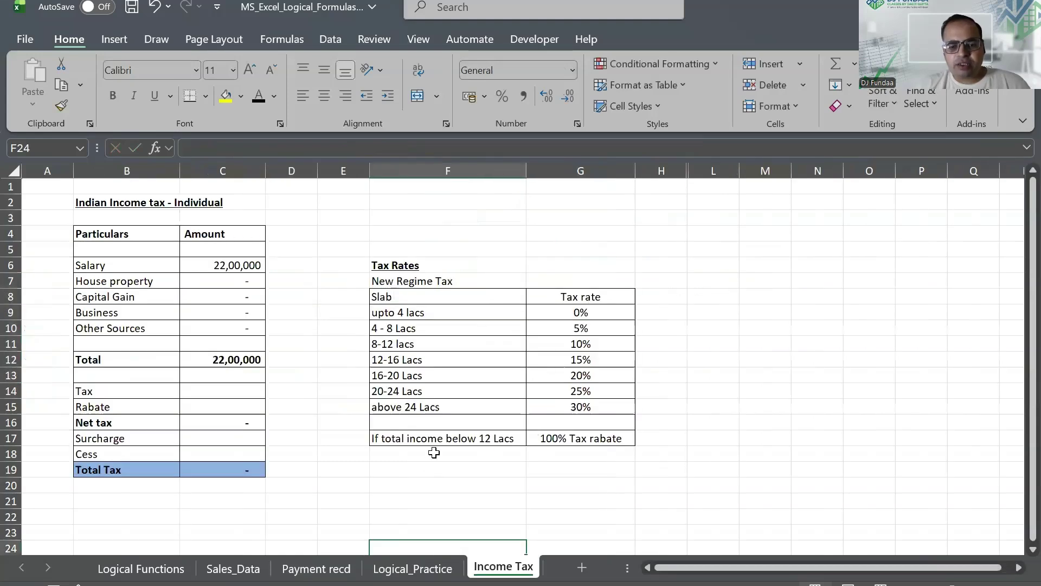
click(515, 323)
click(145, 278)
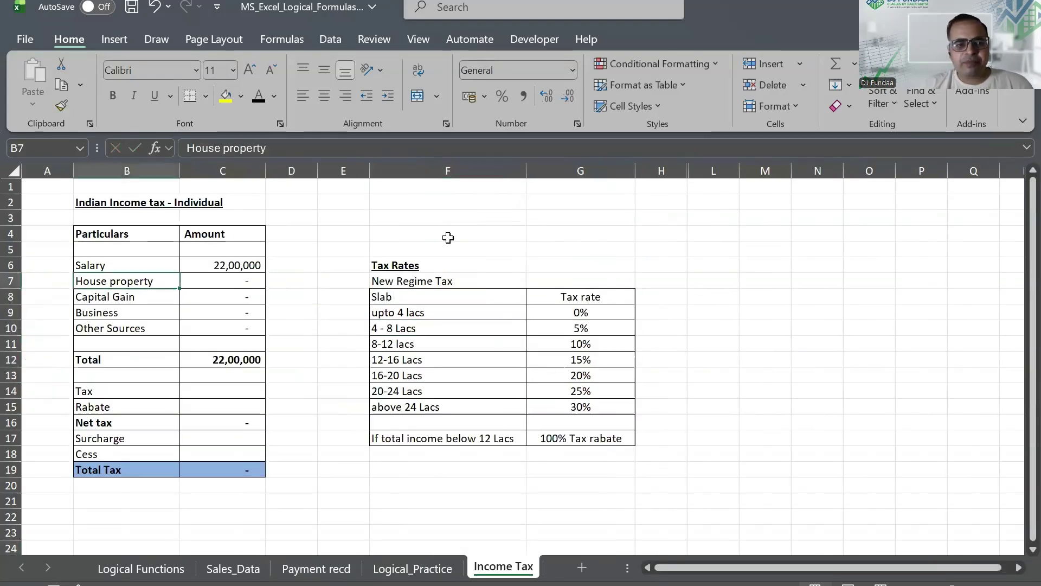
drag(81, 203, 244, 424)
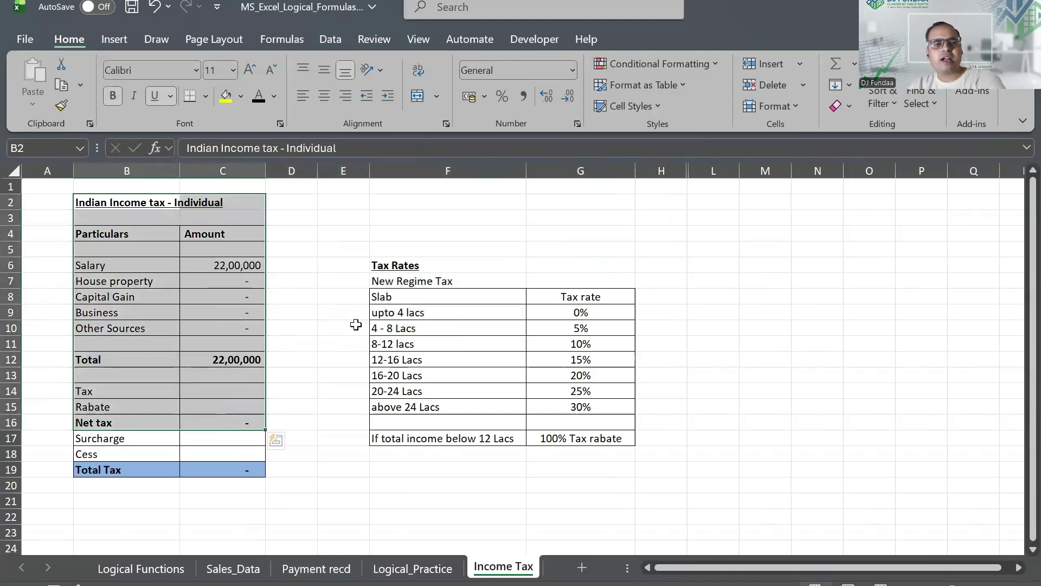
click(239, 388)
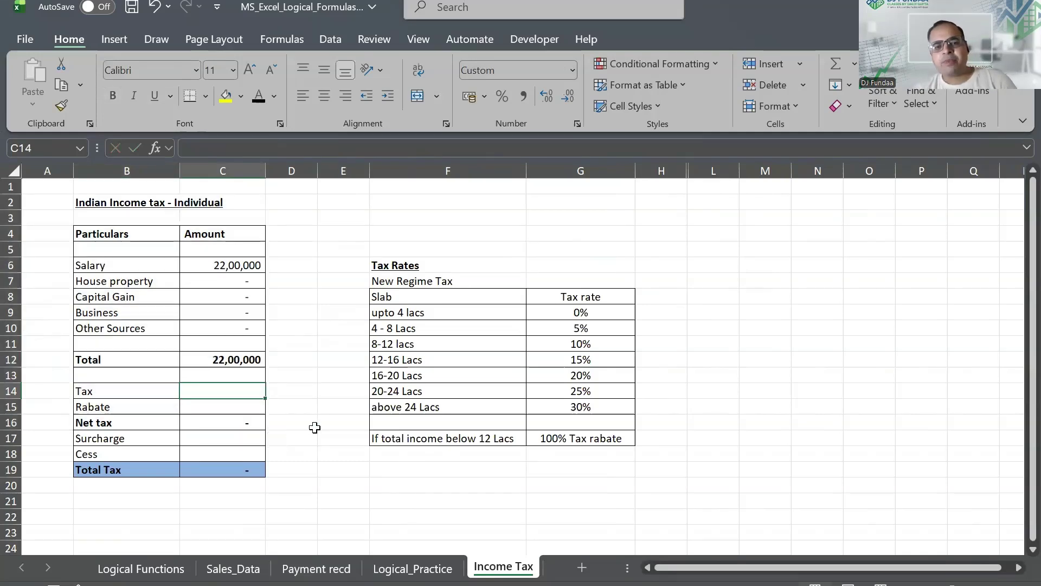
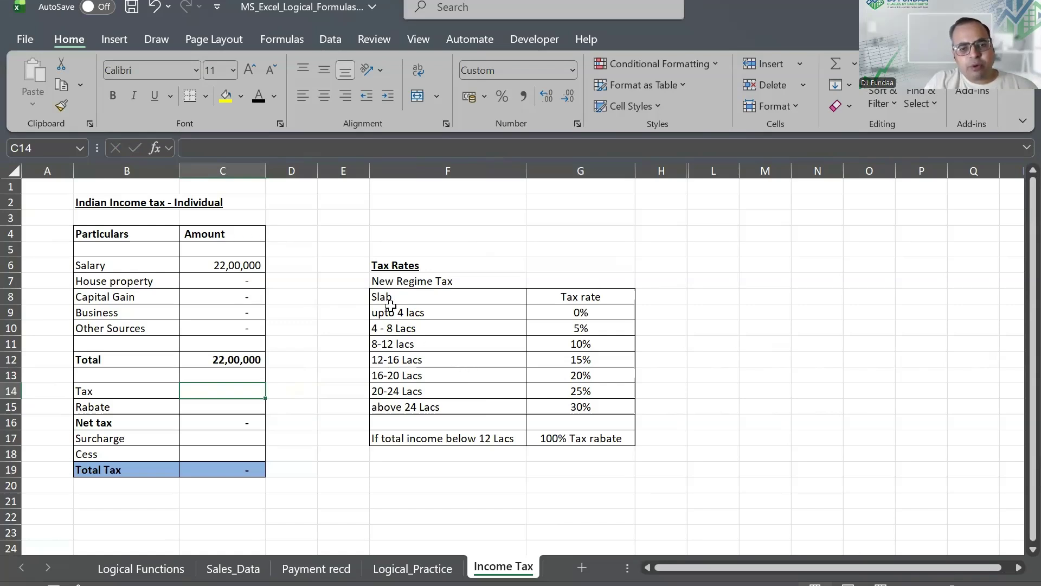
drag(415, 318, 524, 410)
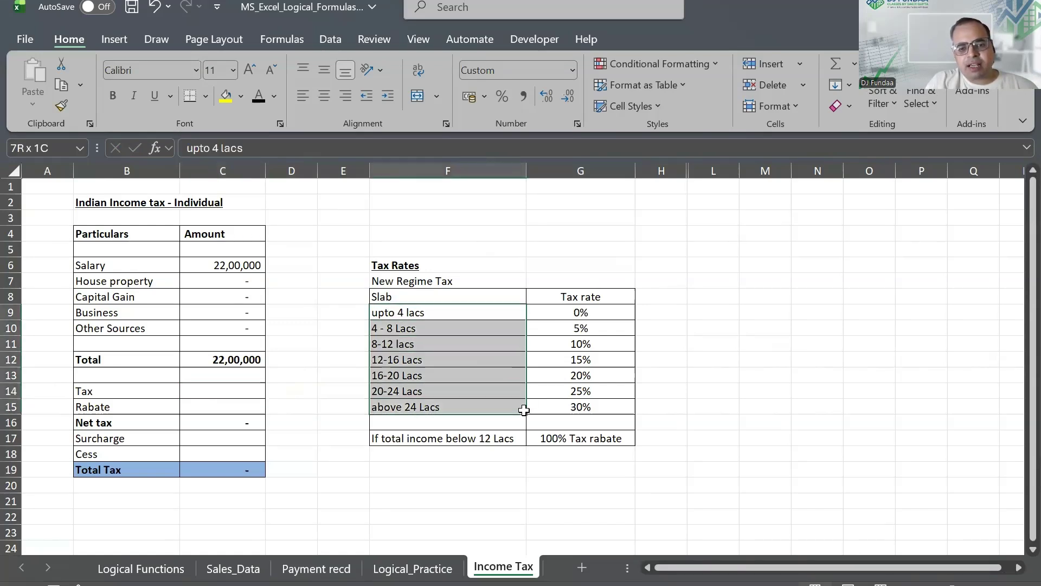
click(442, 334)
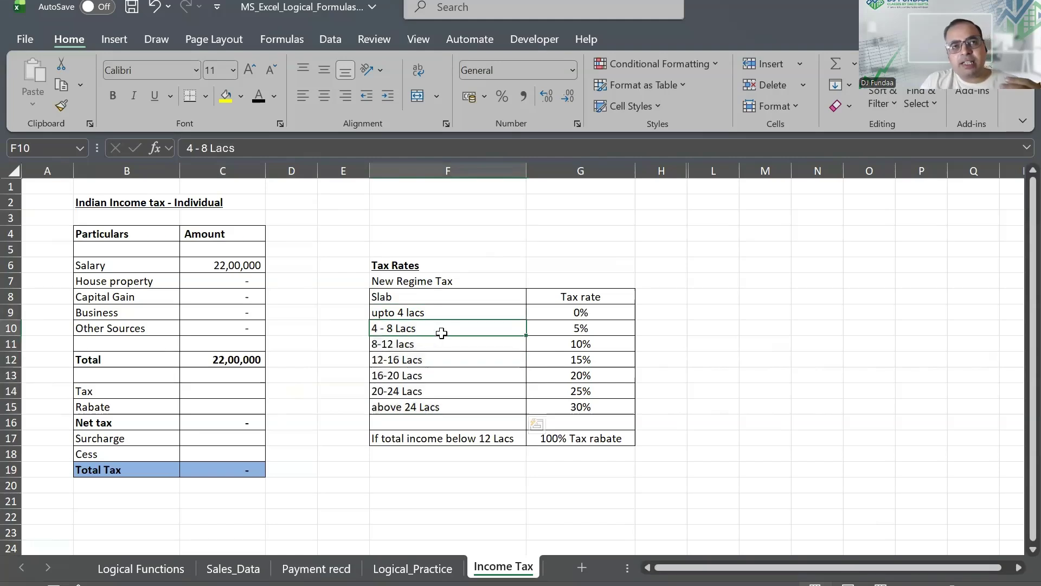
drag(442, 333, 515, 409)
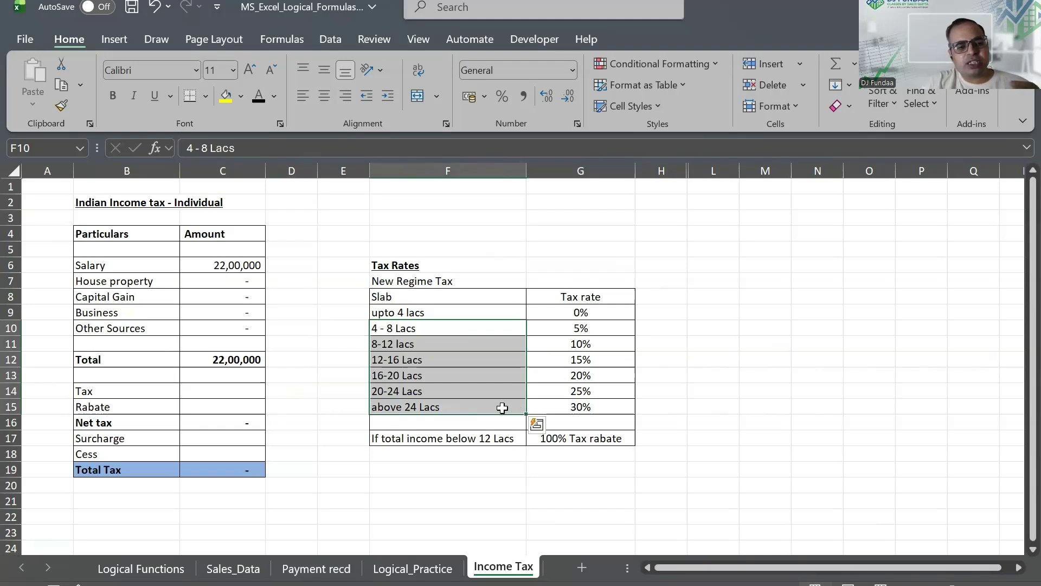
Start an IF formula in the Tax cell C14 that tests whether total income in C12 exceeds 2400000
click(209, 390)
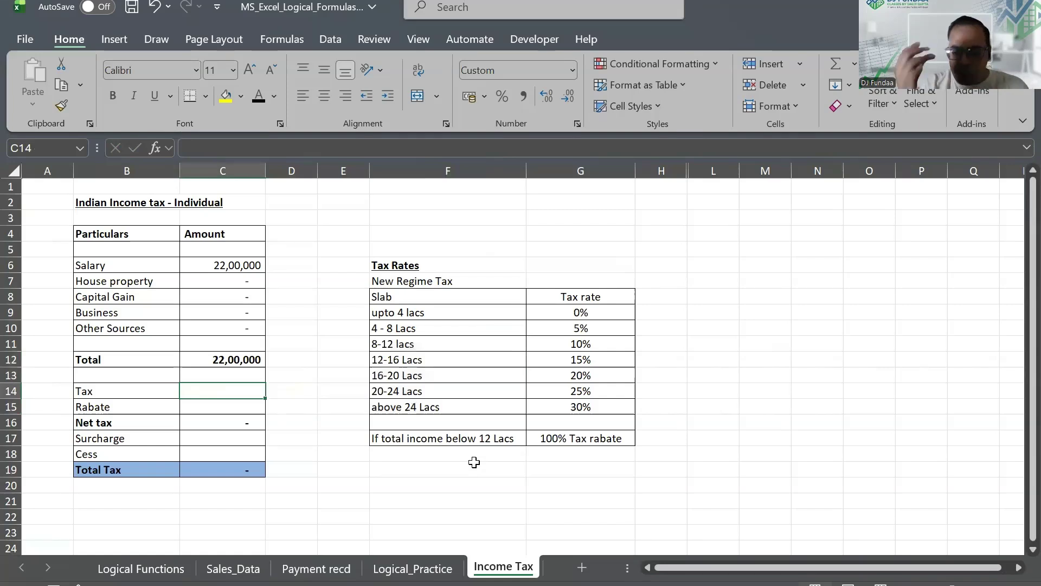
text(=)
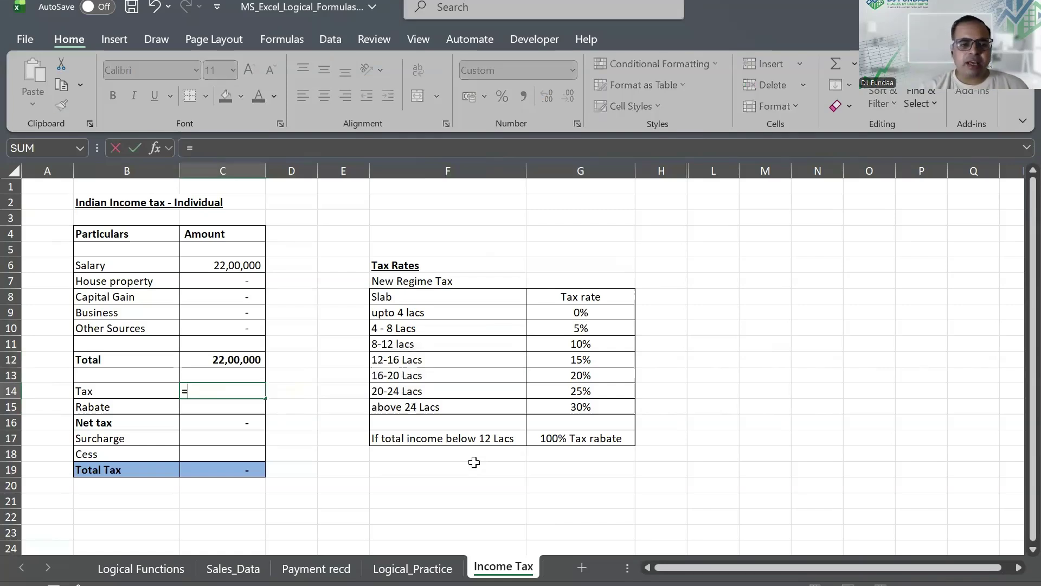
text(if()
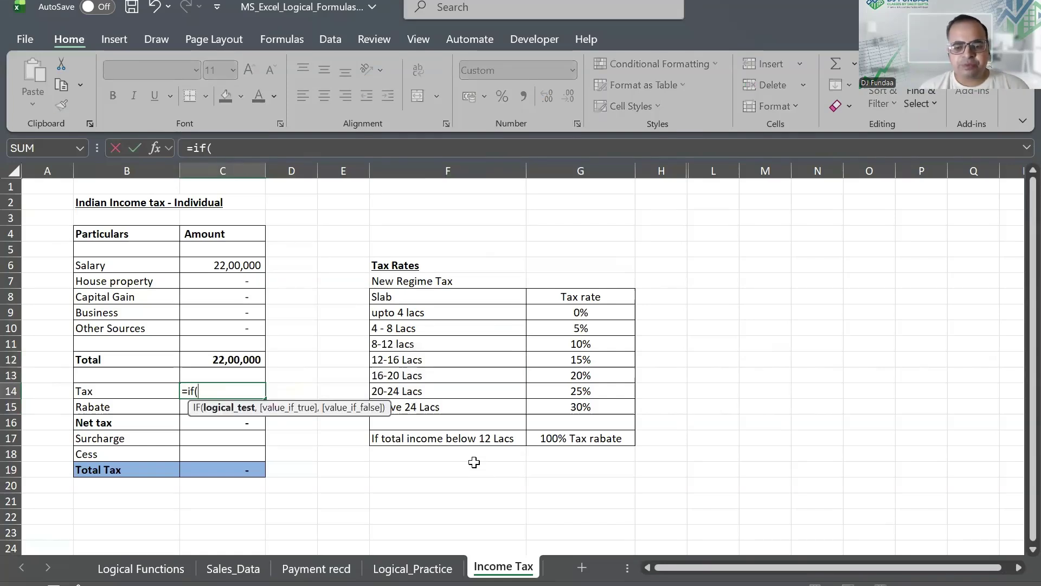
click(206, 358)
text(>2400000,)
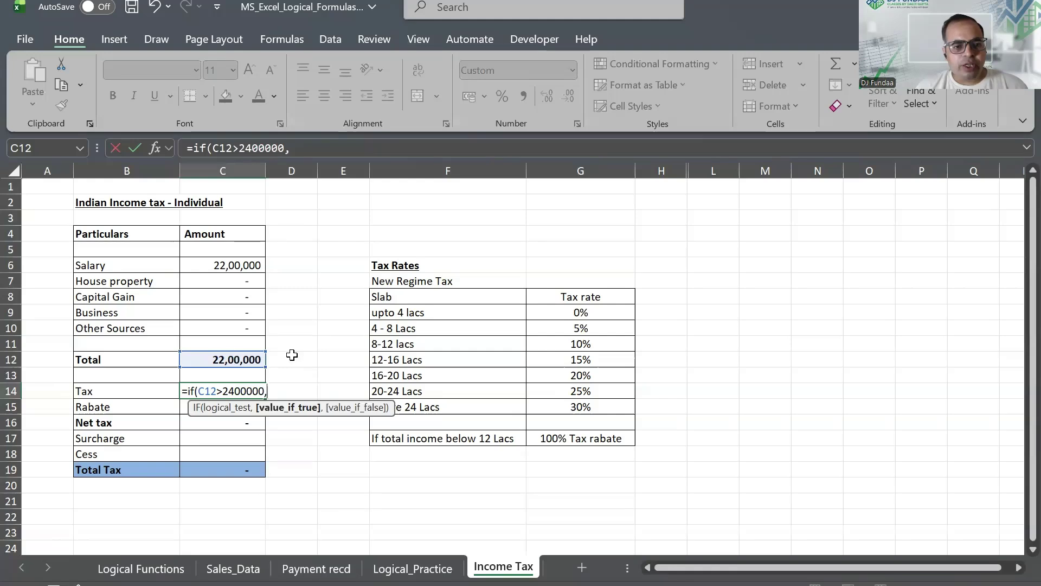
Add the true value (C12-2400000)*30%+300000 to C14 and keep the incomplete formula as text by removing its equals sign
click(247, 356)
text(-2400000)
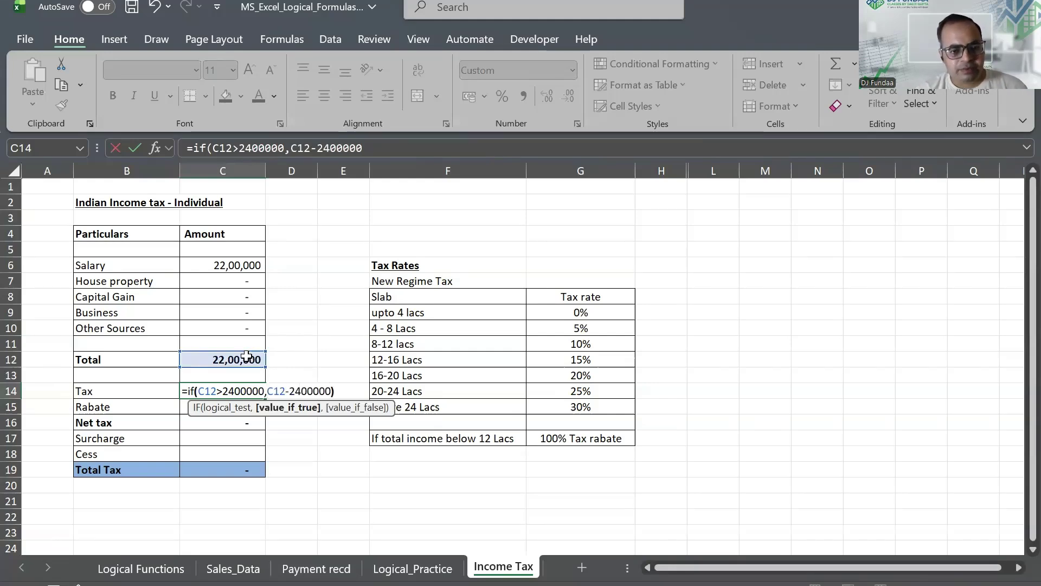
text())
click(269, 391)
text((C12-2400000)*30%+)
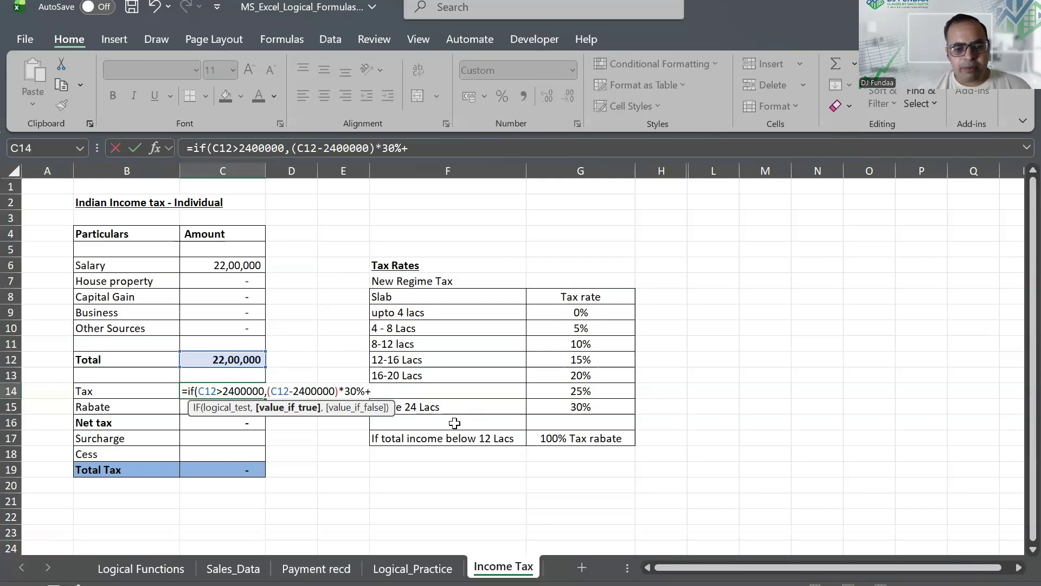
text(300000)
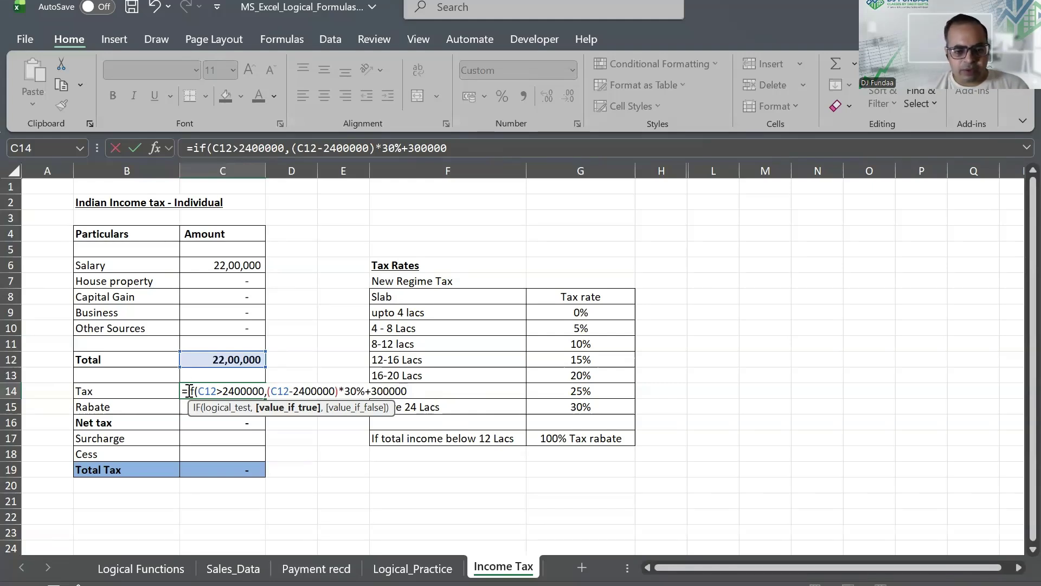
key(Return)
Enter the slab widths beside the tax rates, 0 in L9 and 400000 in L10 through L15
key(Right)
key(Right)
key(Right)
key(Right)
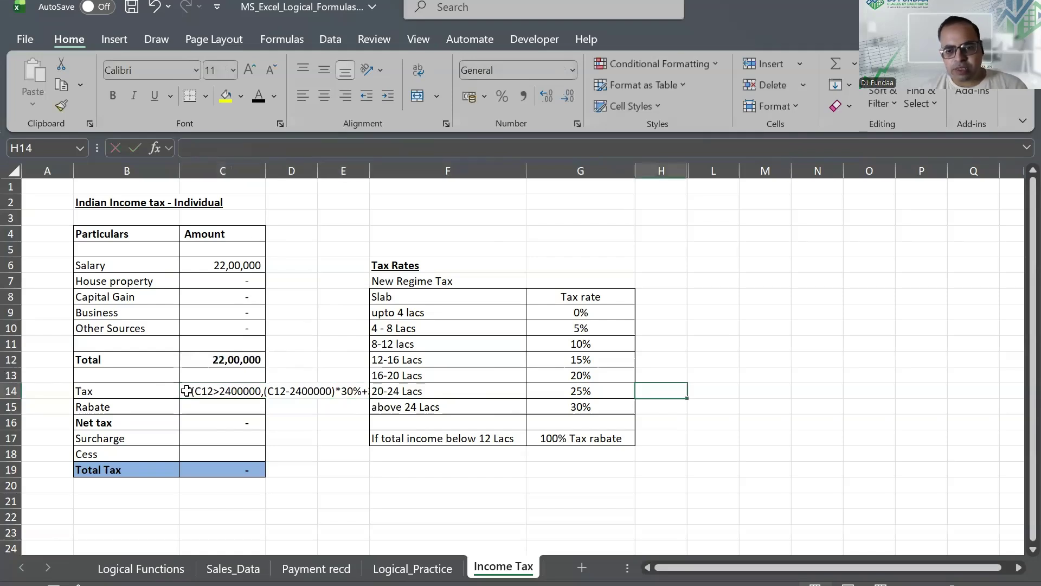
key(Up)
key(Up)
key(Up)
key(Up)
key(Up)
text(0)
key(Return)
text(40000)
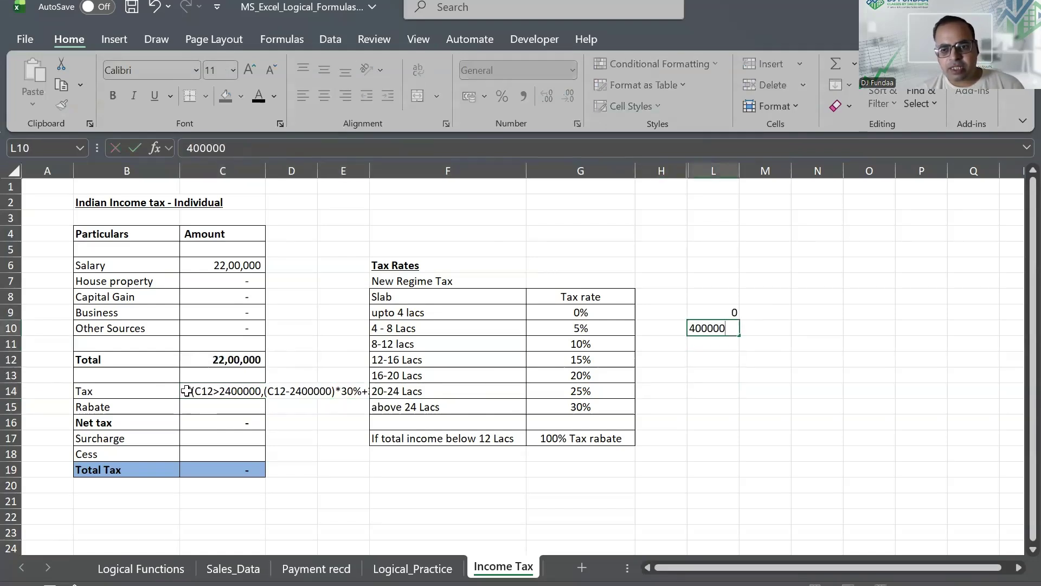
key(Return)
click(704, 329)
drag(740, 336, 726, 407)
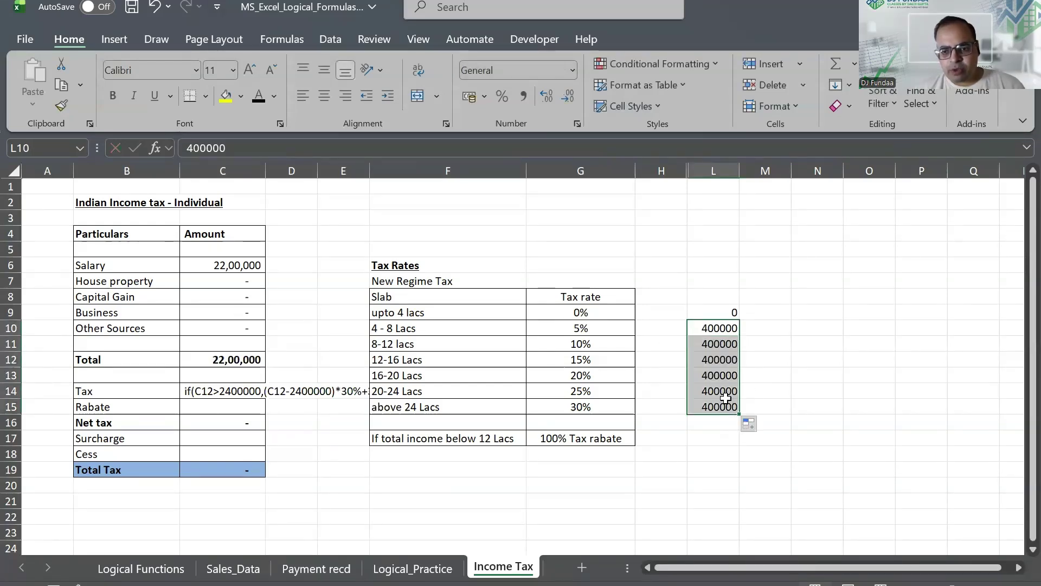
Build cumulative slab limits in M9:M15, adding each slab width in column L to the previous limit
click(755, 312)
text(=)
key(Left)
text(+)
key(Left)
key(Down)
key(Up)
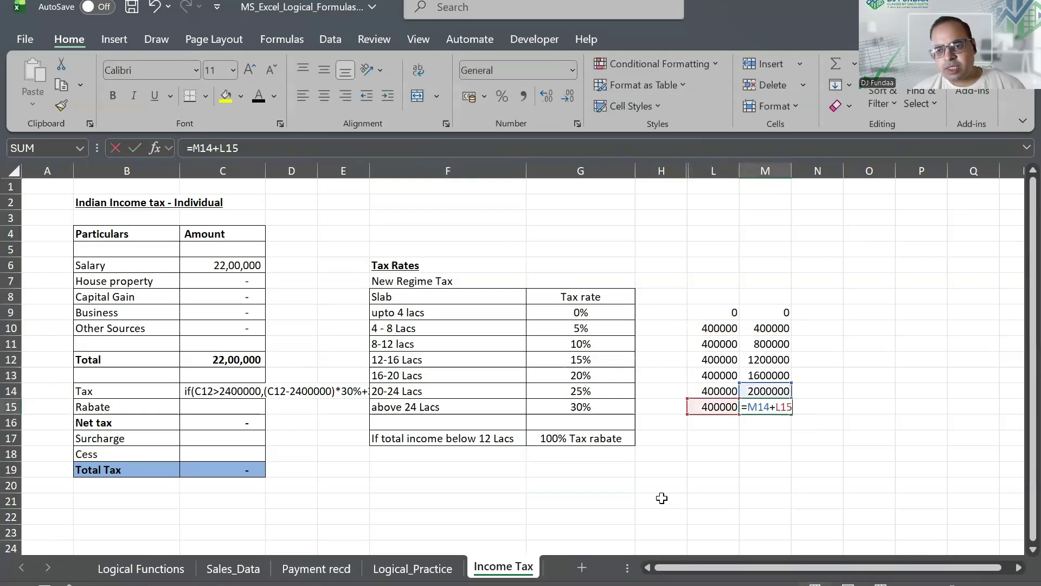
key(Return)
Calculate the 4 - 8 Lacs slab's tax in N10 as the slab width times its rate, =L10*G10
key(Up)
key(Up)
key(Up)
key(Up)
key(Up)
key(Up)
key(Right)
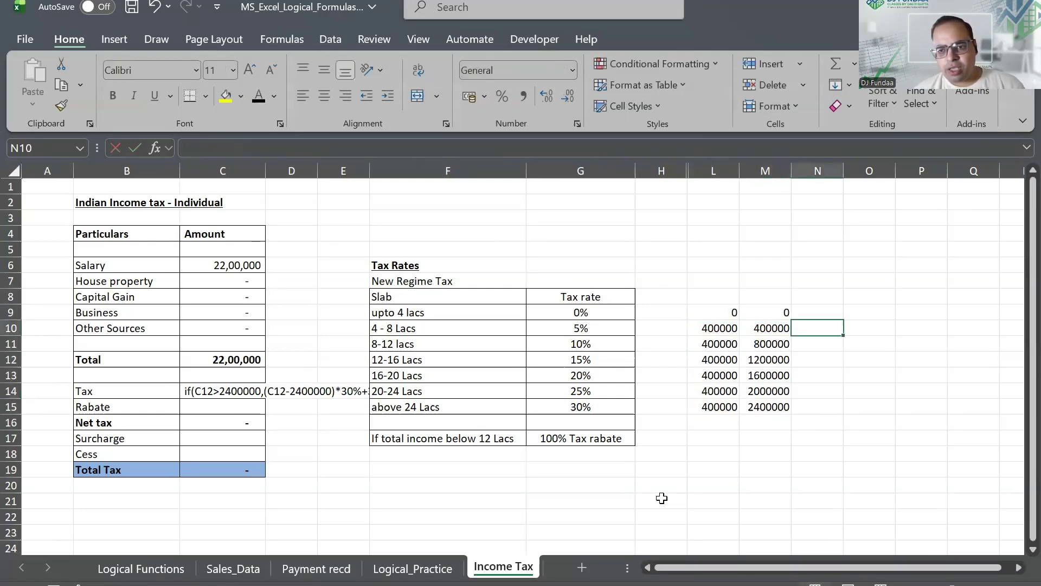
text(=)
key(Left)
key(Left)
text(*)
key(Left)
key(Left)
key(Left)
key(Left)
key(Return)
Fill the slab tax formula from N10 down through N15
key(Up)
key(Left)
key(ctrl+Down)
key(Right)
key(ctrl+shift+Up)
key(ctrl+d)
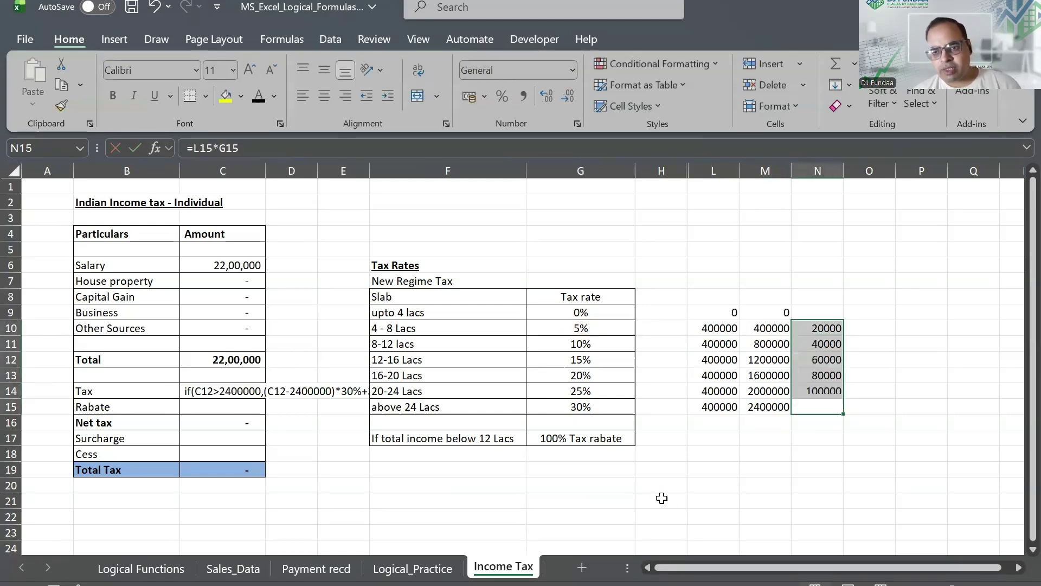
Copy the cumulative formulas from M9:M15 to O9:O15 to accumulate the slab taxes
key(Up)
key(Up)
key(Up)
key(Up)
key(Up)
key(Left)
key(Left)
key(Up)
key(Right)
key(ctrl+shift+Down)
key(ctrl+c)
key(Right)
key(Right)
key(ctrl+v)
key(Escape)
Clear the slab tax and cumulative tax cells N15:O15 in the above 24 Lacs row
key(Down)
key(Down)
key(Down)
key(Down)
key(Down)
key(Down)
key(Up)
key(Up)
key(Up)
key(Up)
key(ctrl+Down)
key(Left)
key(shift+Right)
key(shift+Right)
key(shift+Left)
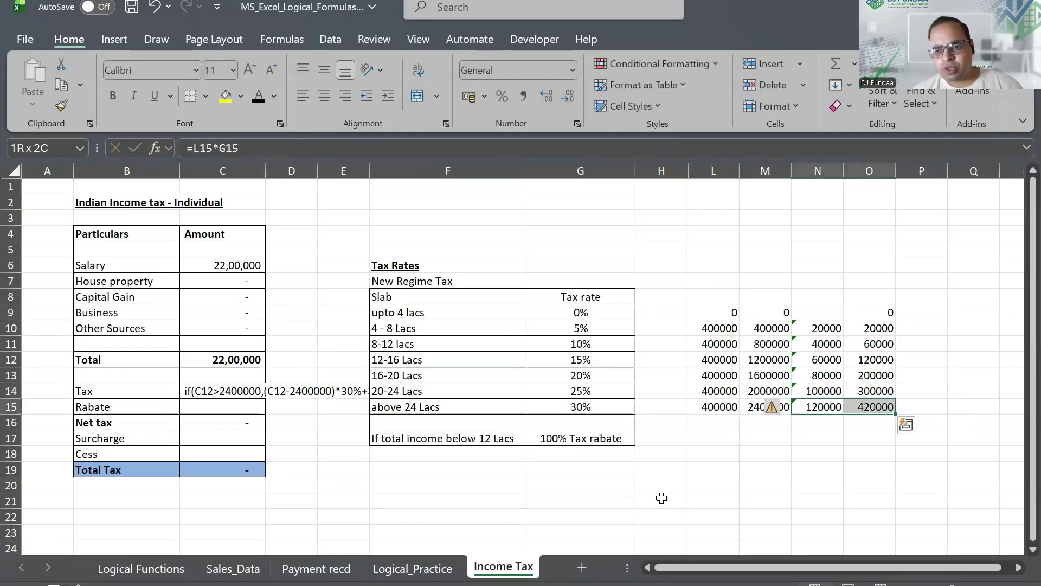
key(Delete)
Examine the slab rows and their cumulative limits and taxes in the helper columns beside the tax rates table
key(Up)
key(Right)
key(Left)
key(Left)
key(Left)
key(Left)
key(Left)
key(Left)
key(Left)
key(Down)
key(ctrl+Right)
key(ctrl+Right)
key(ctrl+Right)
key(ctrl+Right)
key(F2)
key(Escape)
key(Left)
key(Right)
key(Right)
key(Right)
key(Left)
Turn the draft IF text in the Tax cell C14 into a live formula by adding a leading equals sign
key(Up)
key(Left)
key(Left)
key(Left)
key(Left)
key(Left)
key(Left)
key(Left)
key(Left)
key(F2)
key(Home)
key(Delete)
text(=)
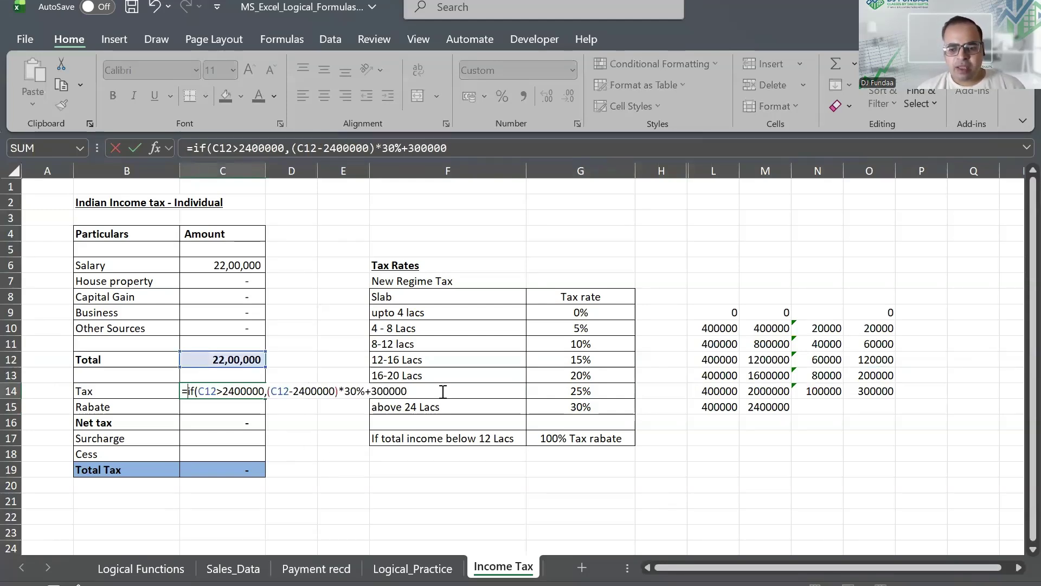
Nest a second IF in C14 testing C12>2000000 and returning (C12-2000000)*25%+200000
key(End)
text(,)
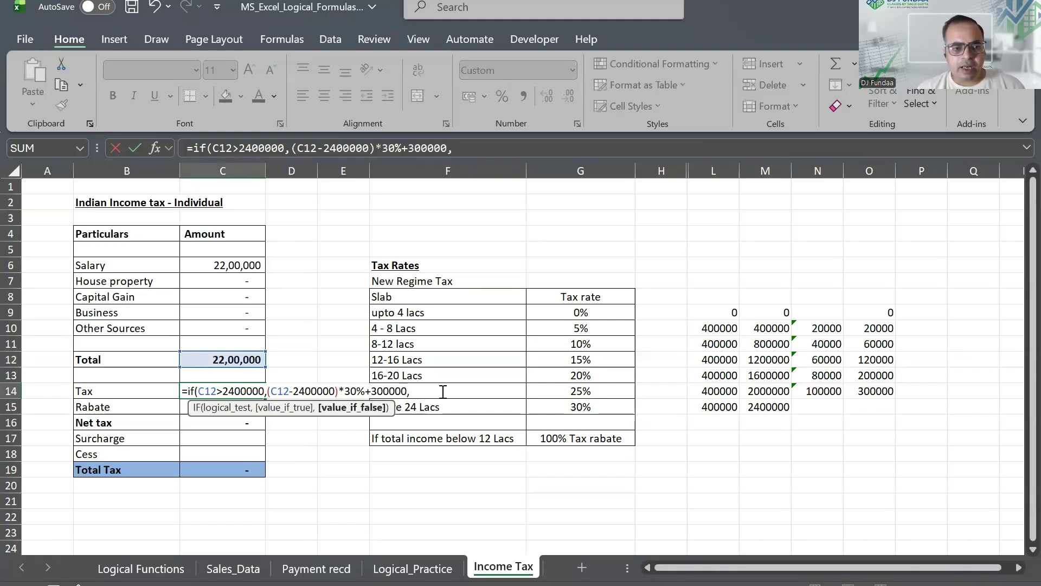
text(if()
click(230, 357)
text(>30)
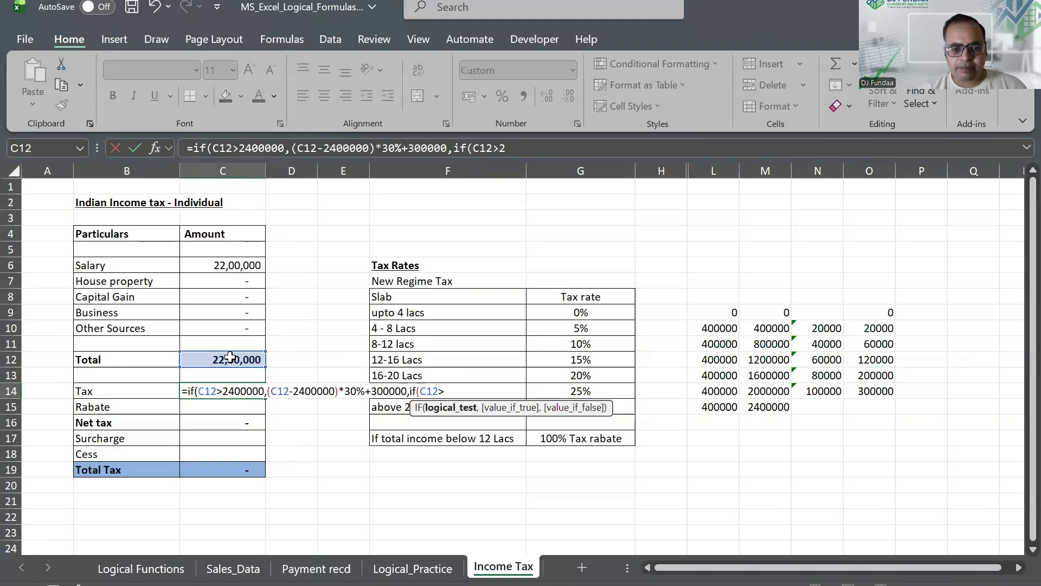
text(000000,()
click(230, 357)
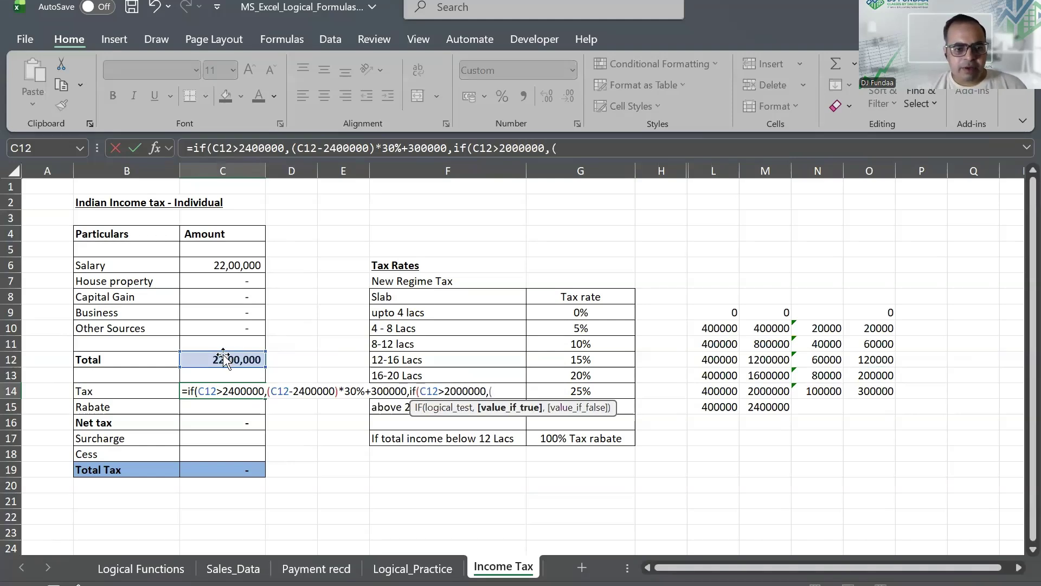
text(-2000000)*)
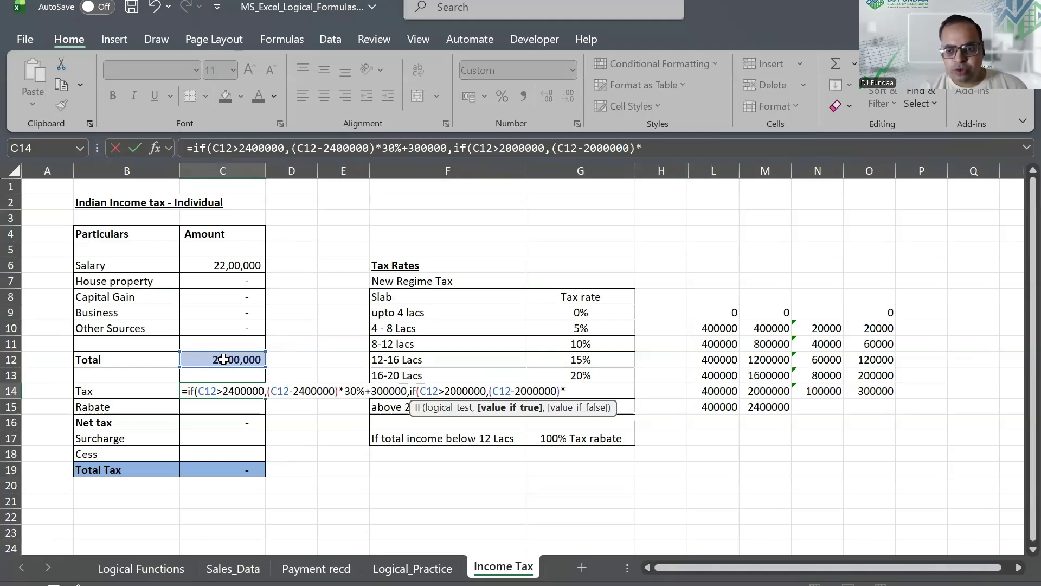
text(25%)
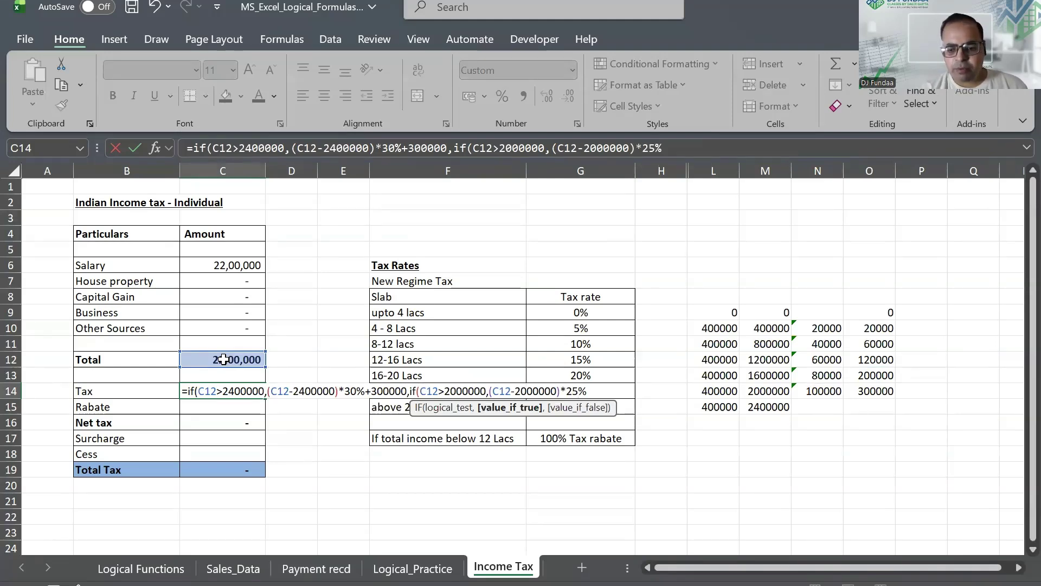
text(+)
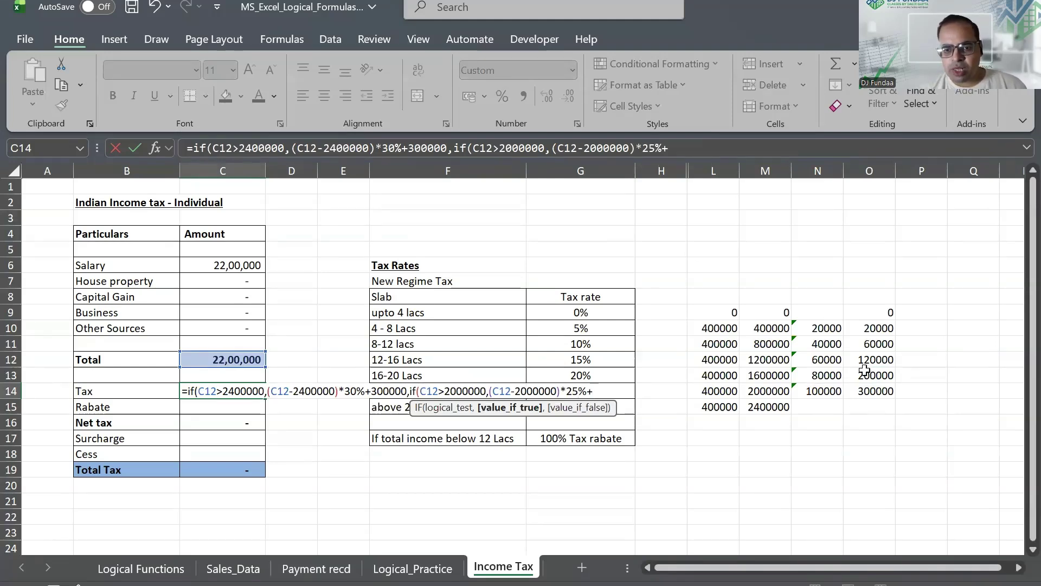
text(200000,)
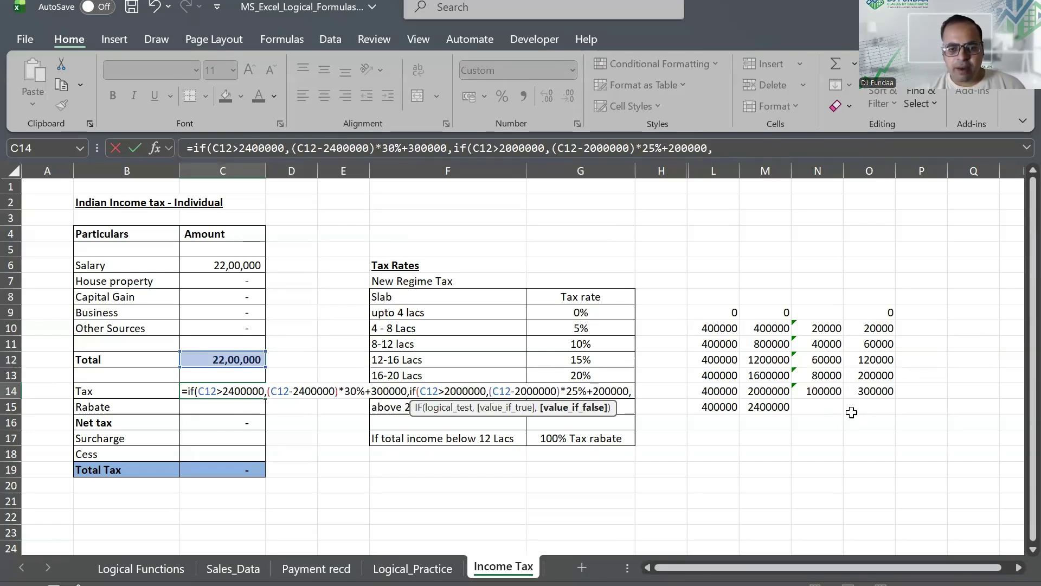
Nest a third IF testing C12>1600000 and reuse a copy of the first IF's tax expression as its true value
text(if()
drag(266, 391, 411, 391)
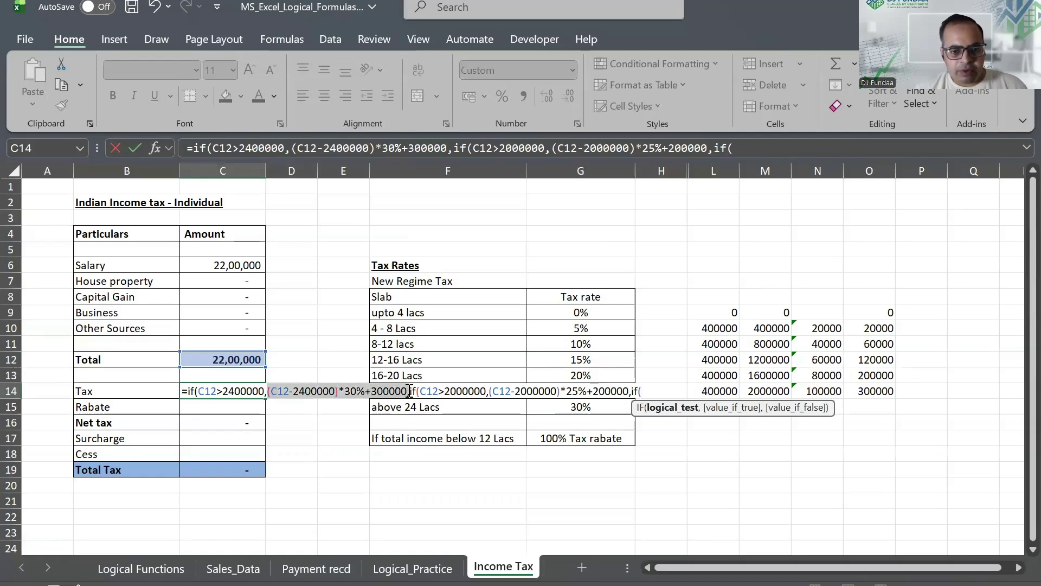
key(shift+Left)
key(ctrl+c)
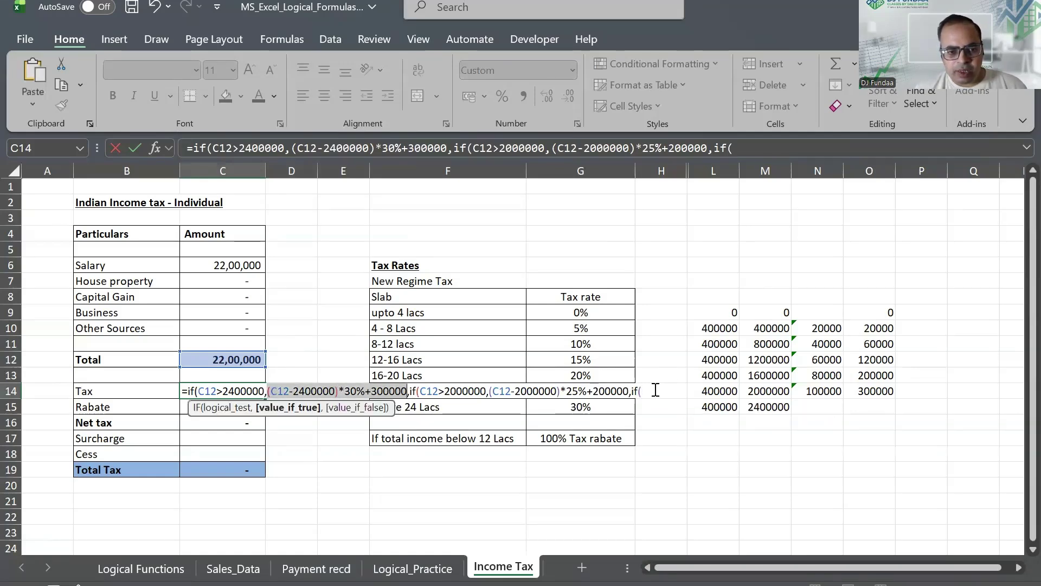
click(668, 393)
click(194, 358)
text(>16)
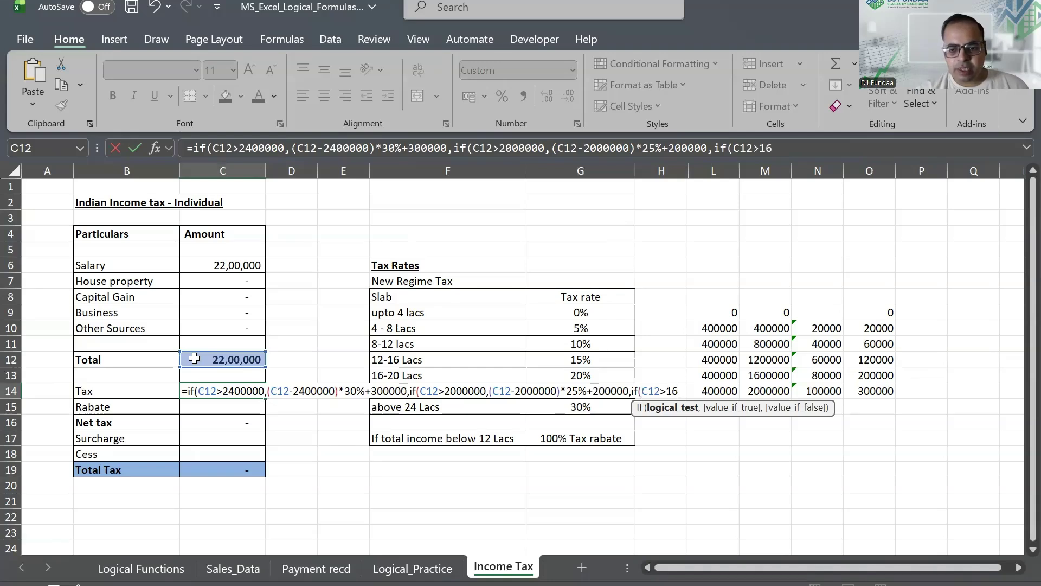
text(00000)
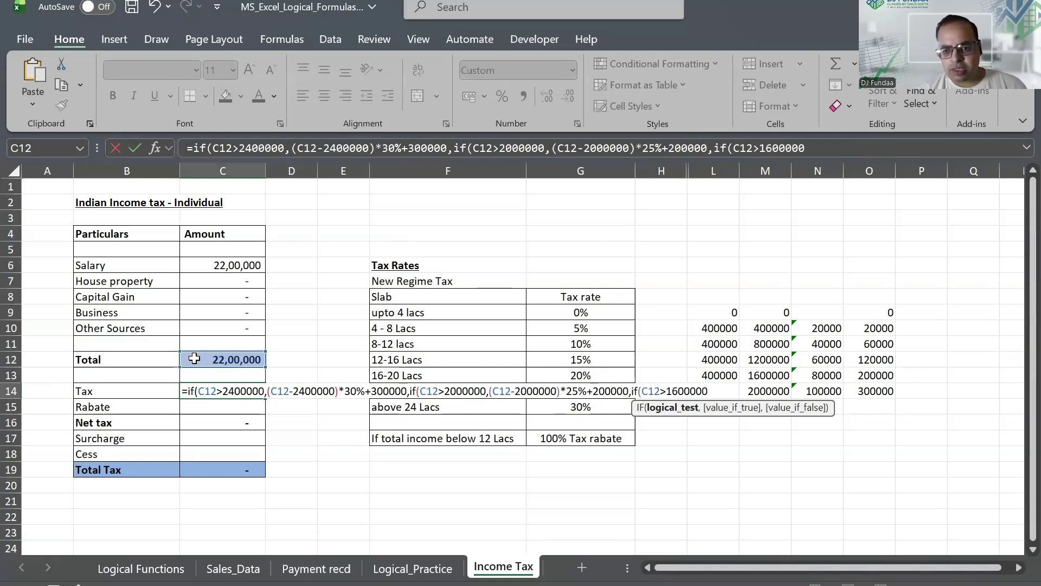
text(,)
key(ctrl+v)
Adapt the copied expression in the third IF to (C12-1600000)*20%+120000
click(749, 391)
key(BackSpace)
key(BackSpace)
text(16)
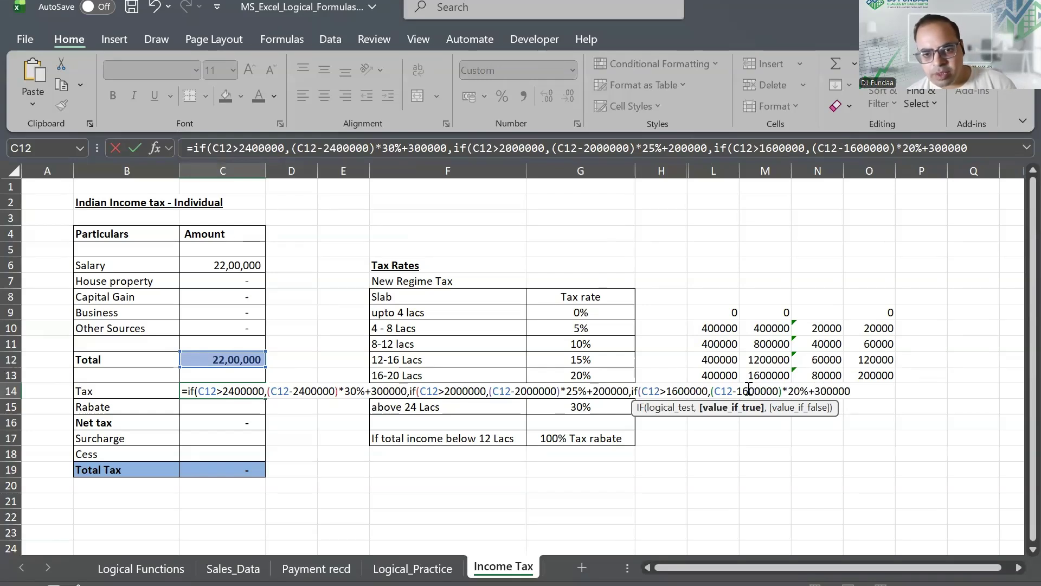
key(BackSpace)
key(BackSpace)
text(120000)
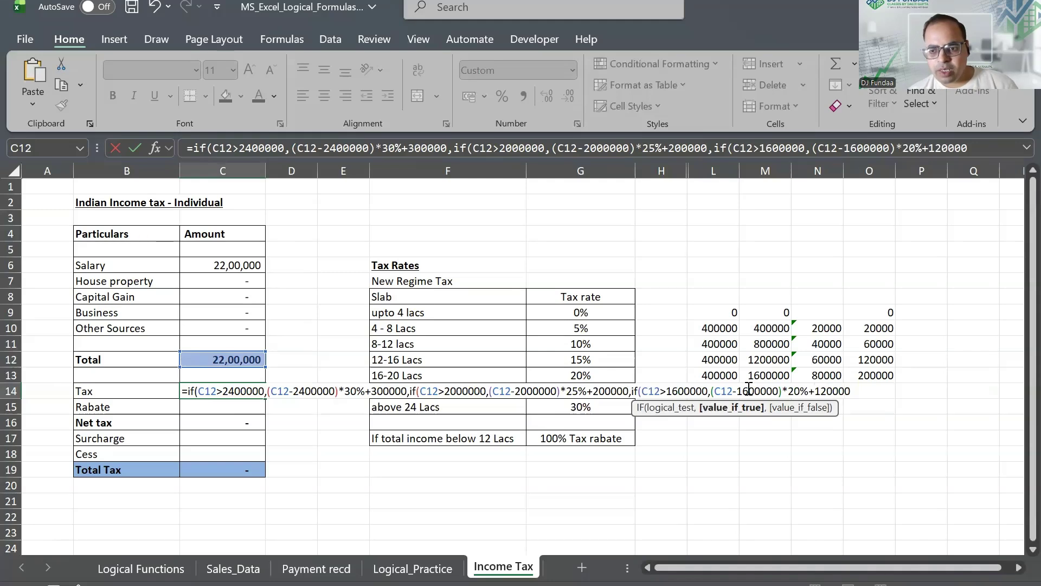
Nest a fourth IF testing C12>1200000 and returning (C12-1200000)*15%+60000, and begin a fifth IF on C12 with the copied expression
text(,i)
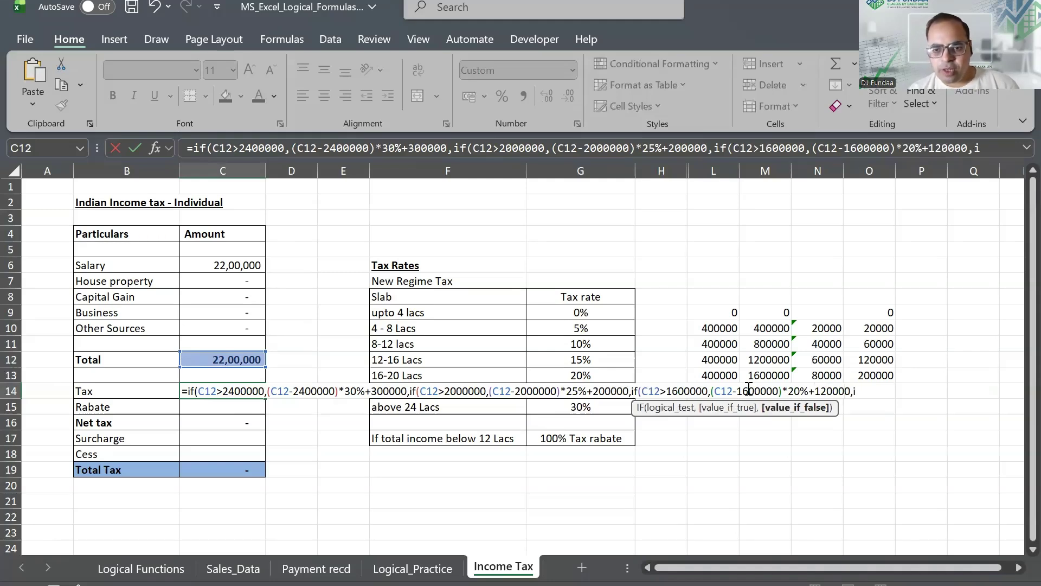
text(f()
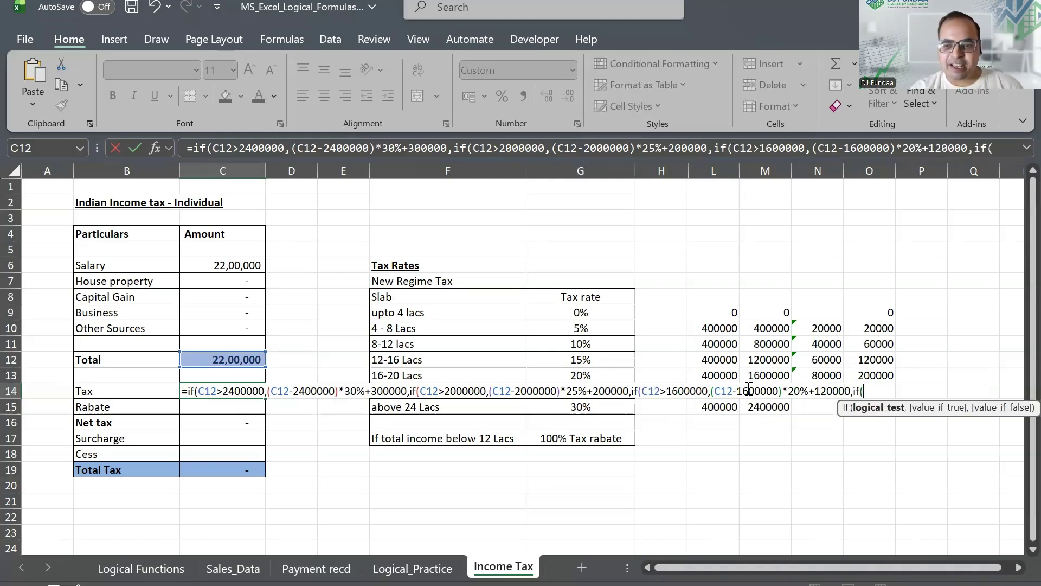
text(C12)
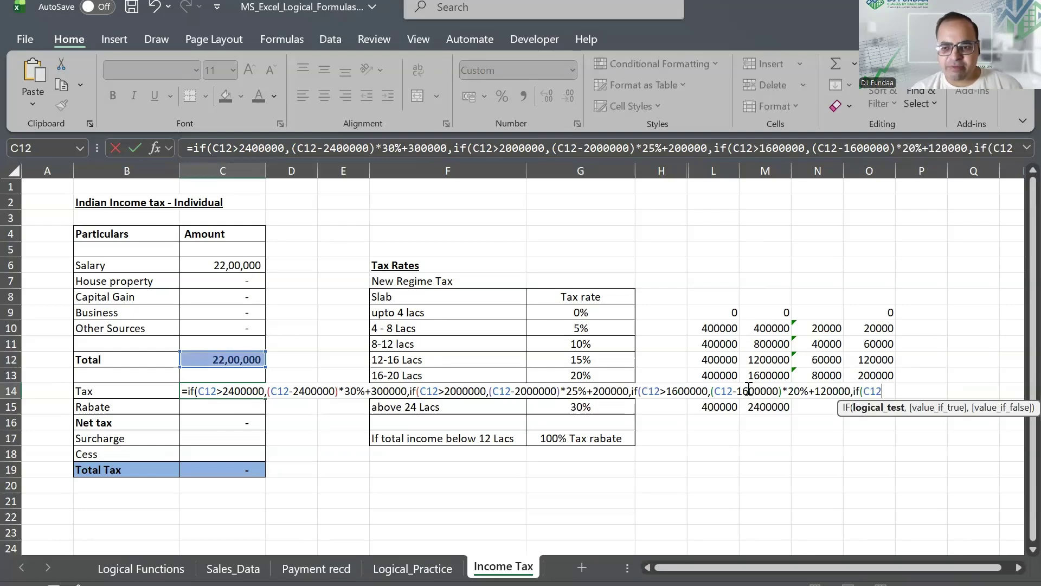
text(>1200000,(C12-1200000)*15%+60000,if(C12>(C12-2400000)*30%+300000)
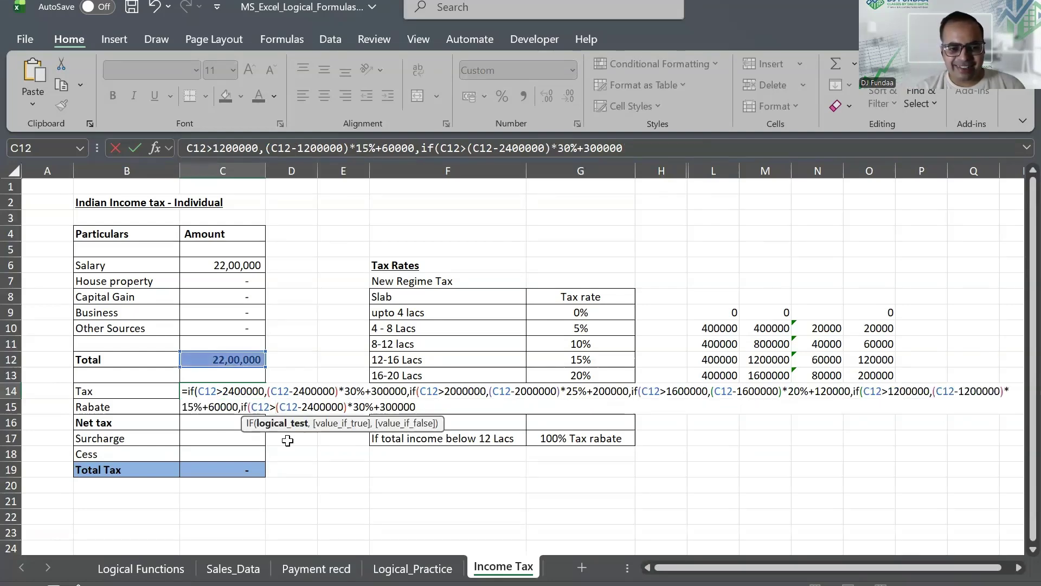
Complete the fifth IF's test as C12>800000 and change the amount subtracted in its expression to 800000
text(800000)
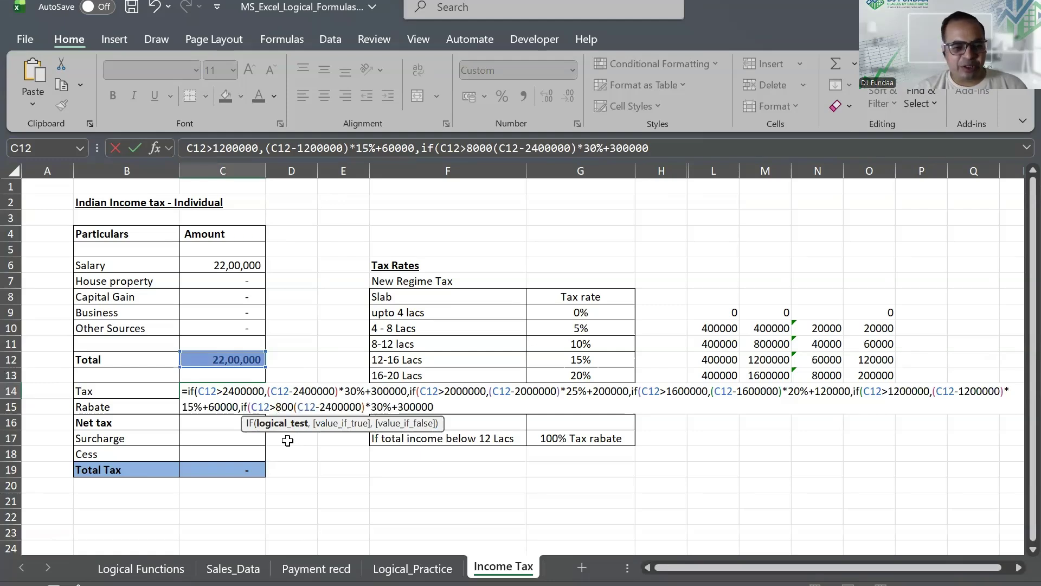
text(,)
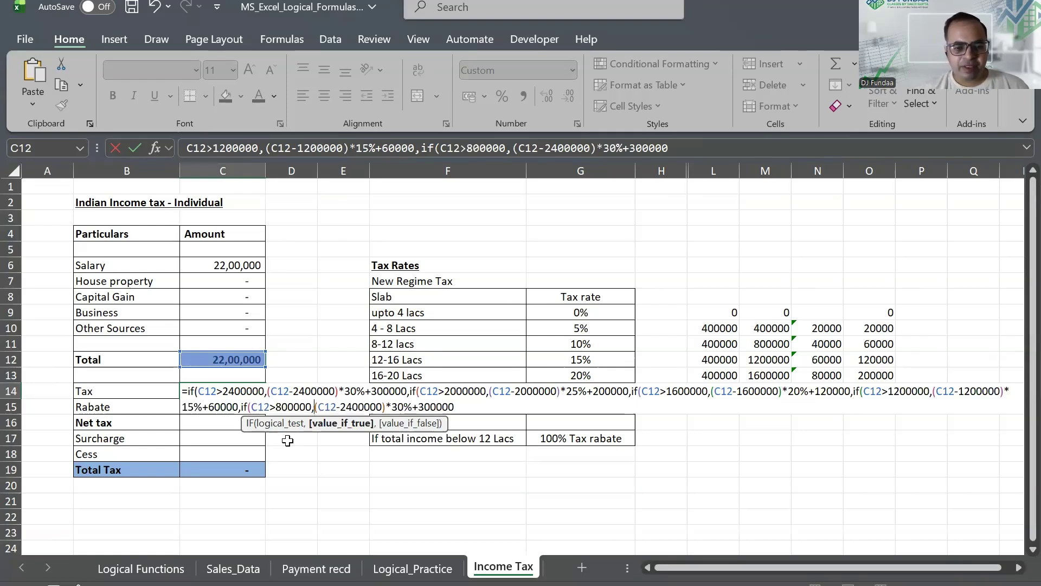
key(BackSpace)
key(BackSpace)
key(BackSpace)
text(80)
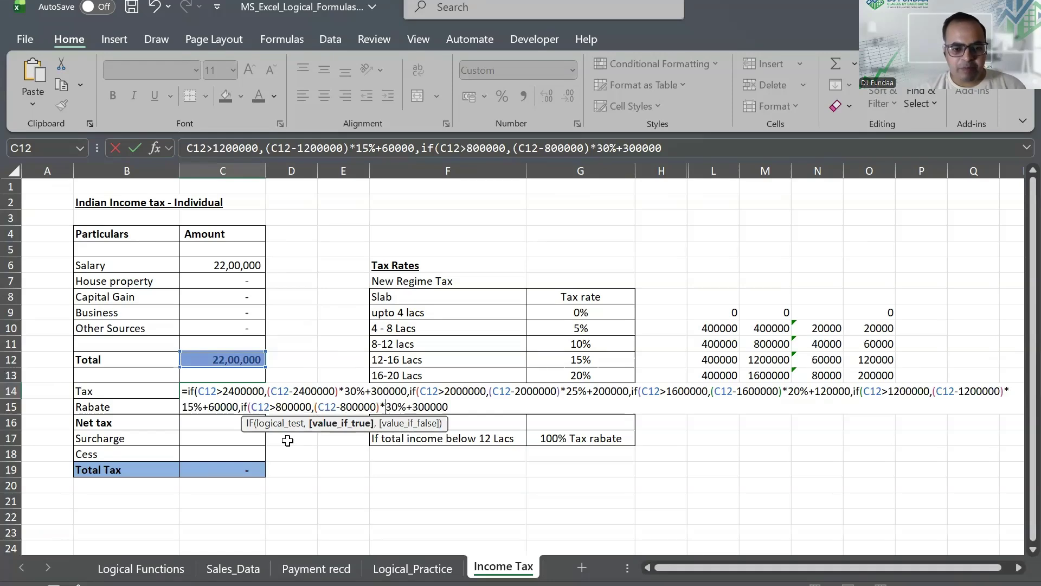
Set the fifth IF's rate to 10% and its added tax to 20000
key(BackSpace)
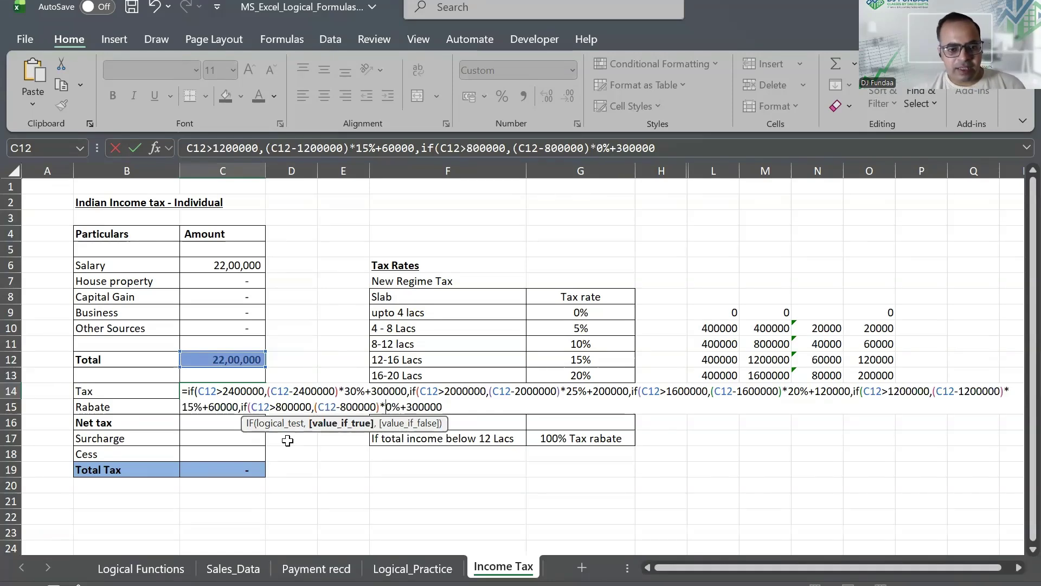
text(1)
key(Right)
key(Right)
key(Right)
key(Right)
key(BackSpace)
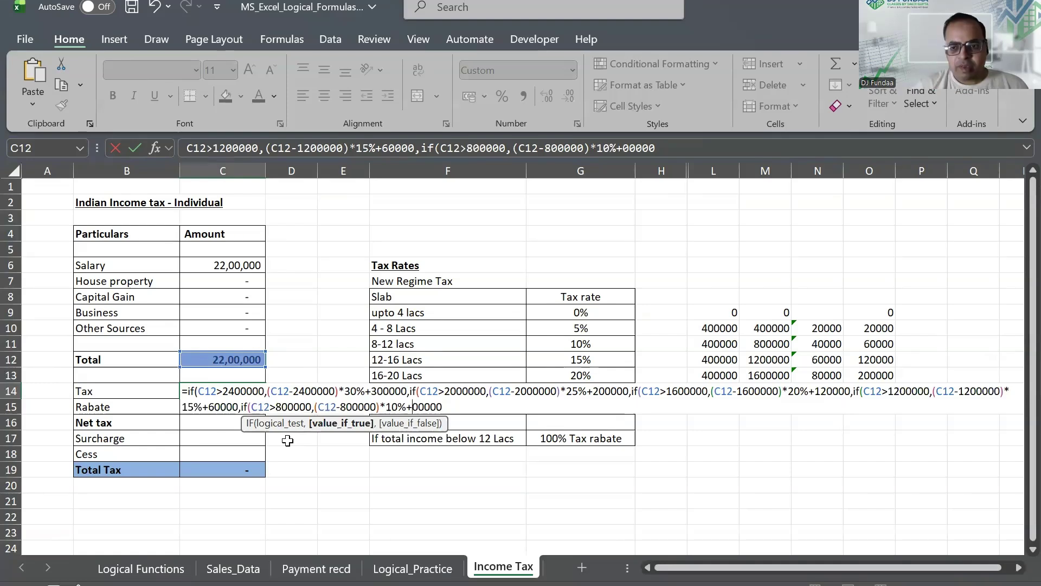
text(2)
key(End)
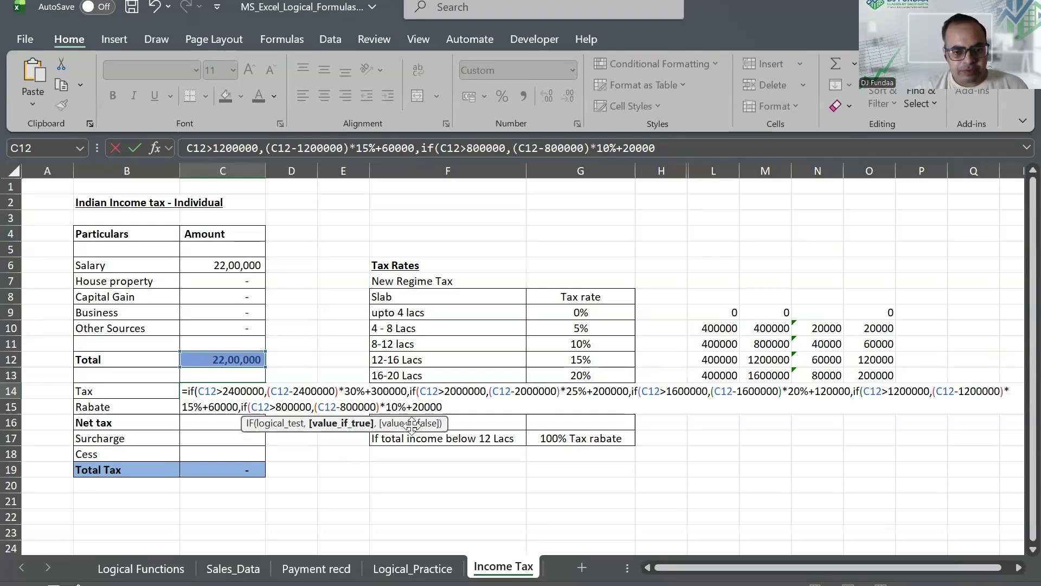
Nest the last IF testing C12>400000, returning (C12-2400000)*5% or else 0, and close all brackets to enter the C14 formula
text(,if(C12>400000,(C12-2400000)*5%,0)
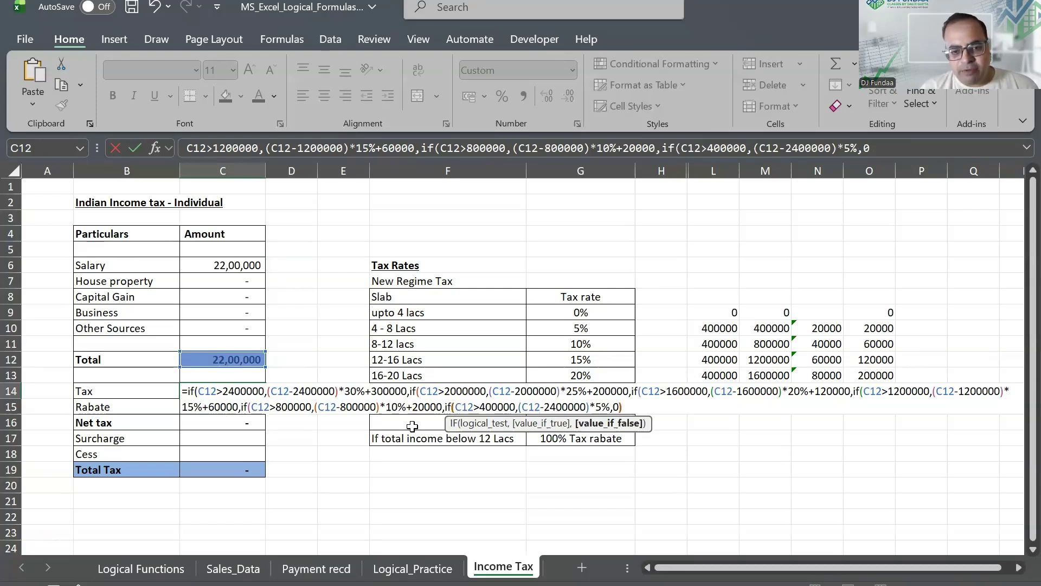
text()))
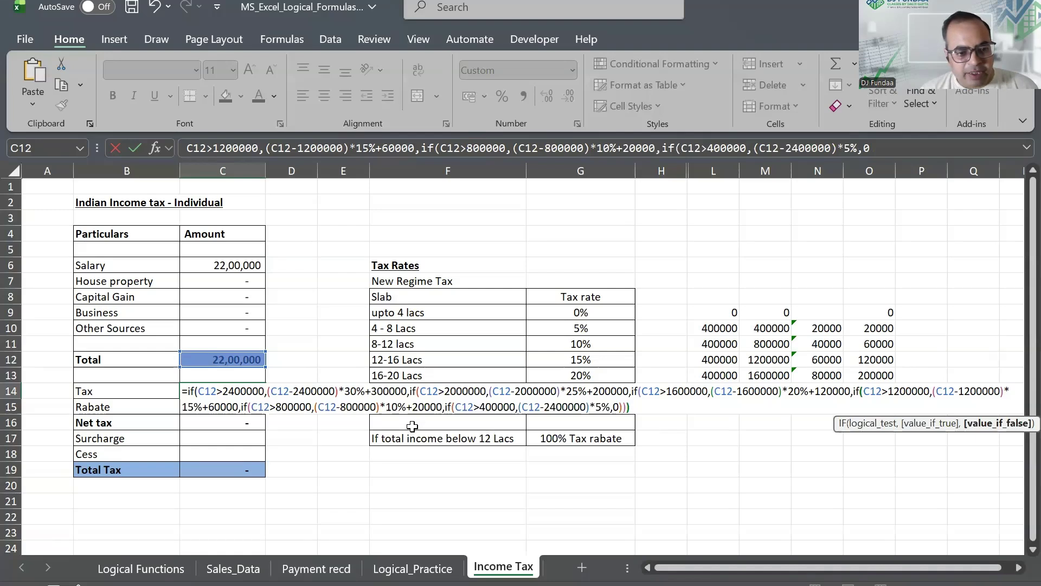
text()))))
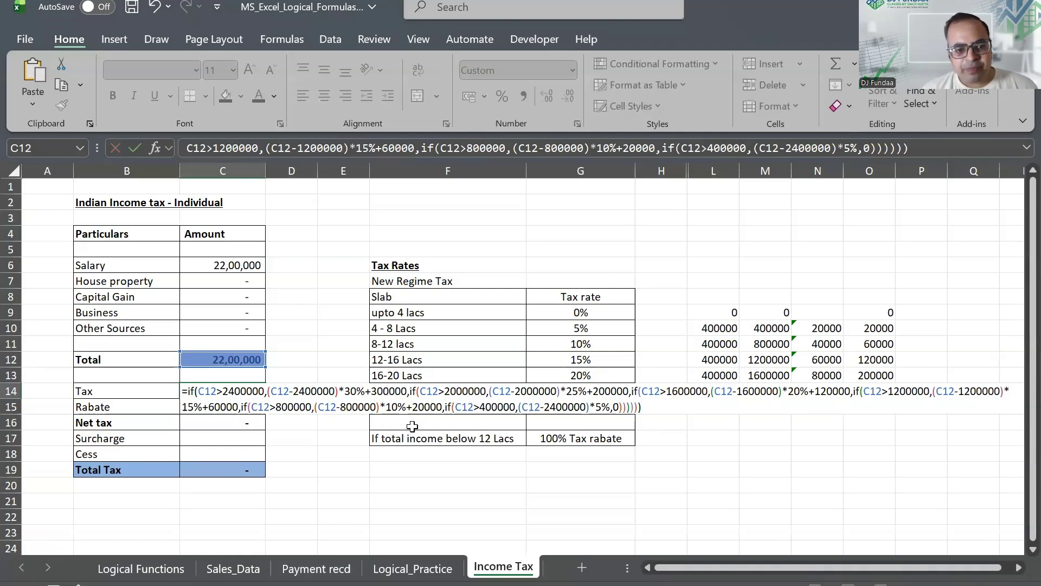
key(ctrl+Return)
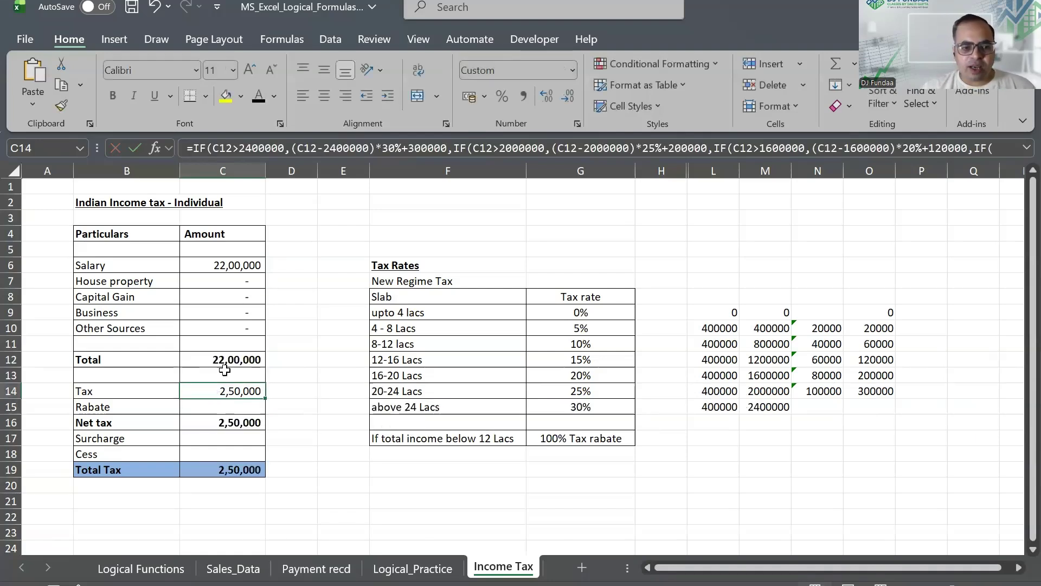
Enter the Rabate formula =-IF(C12<=1200000,C14,0) in C15
click(222, 408)
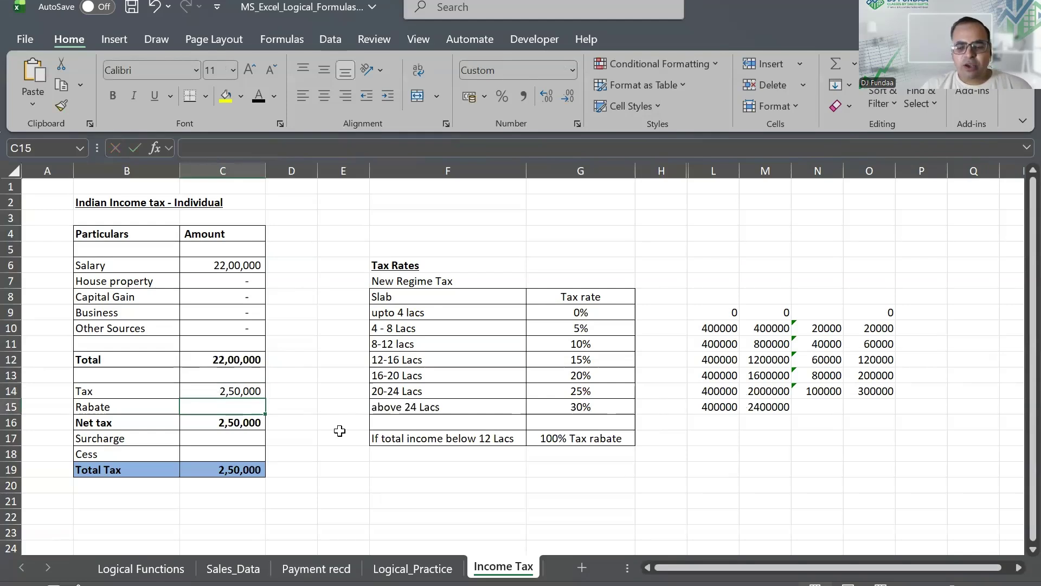
text(=-()
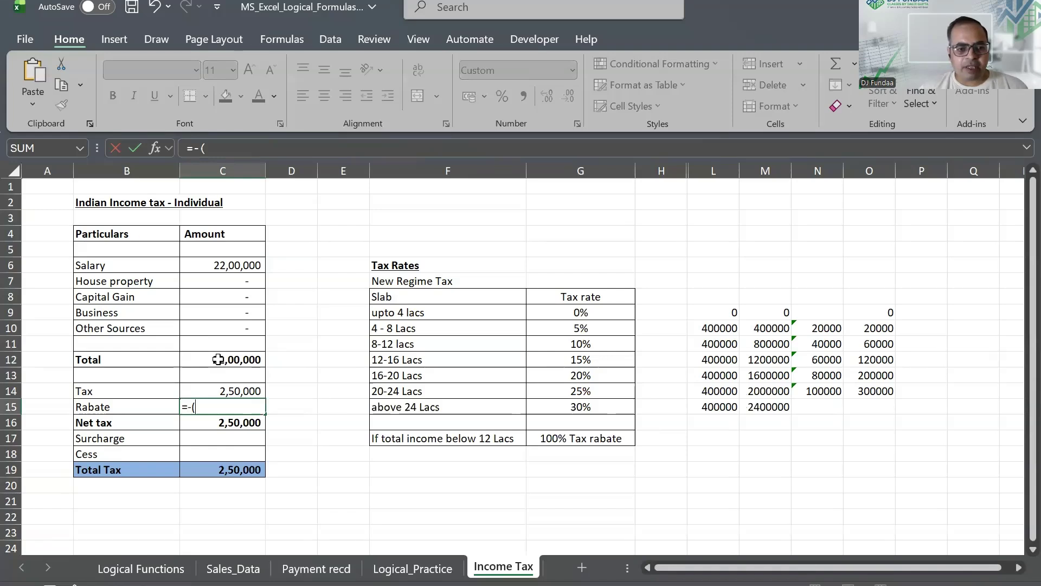
click(218, 359)
text(<1200000)
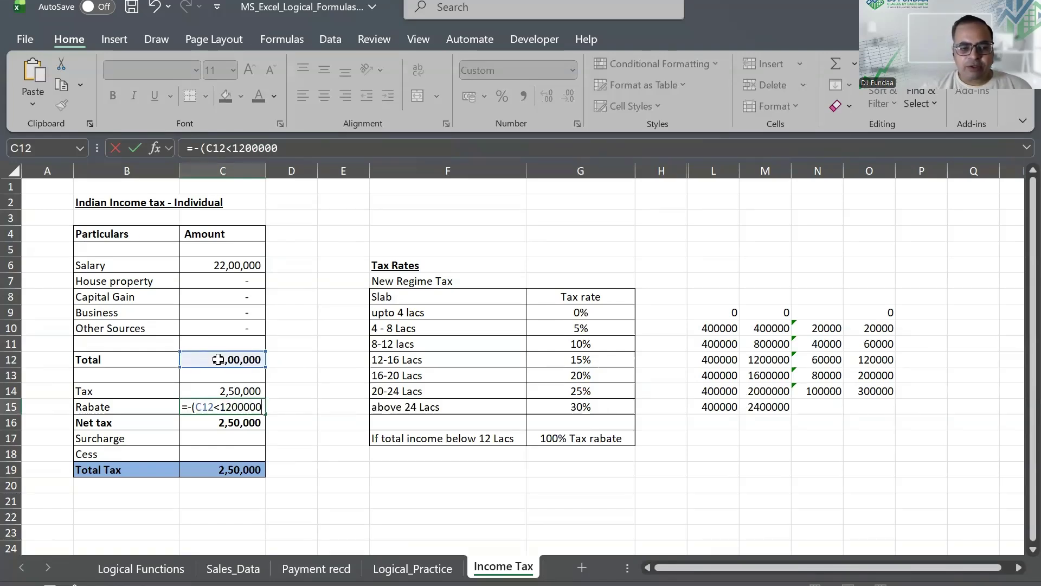
click(220, 407)
text(=)
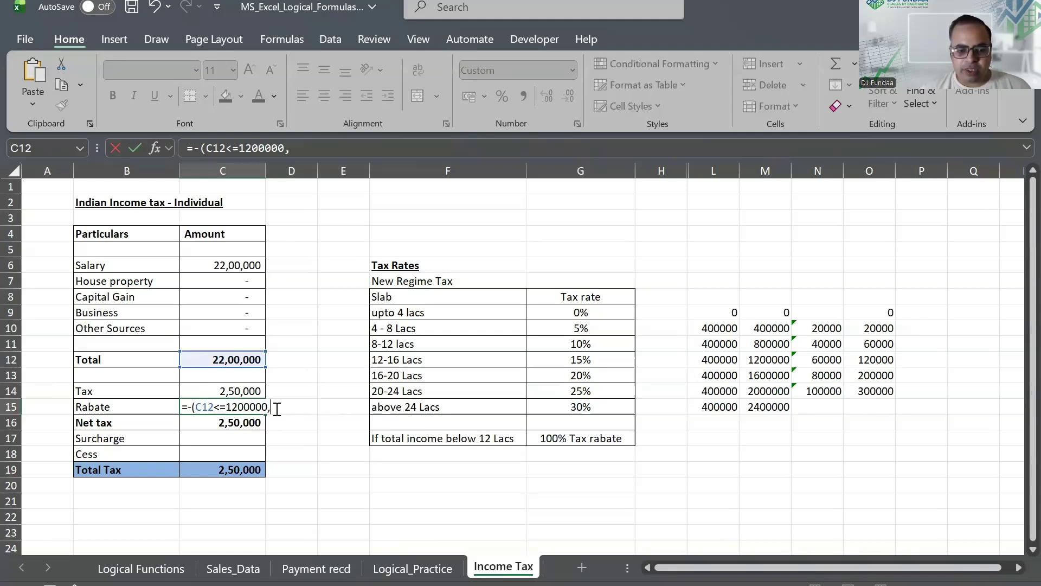
click(223, 392)
text(,0)
key(Escape)
key(F2)
key(Return)
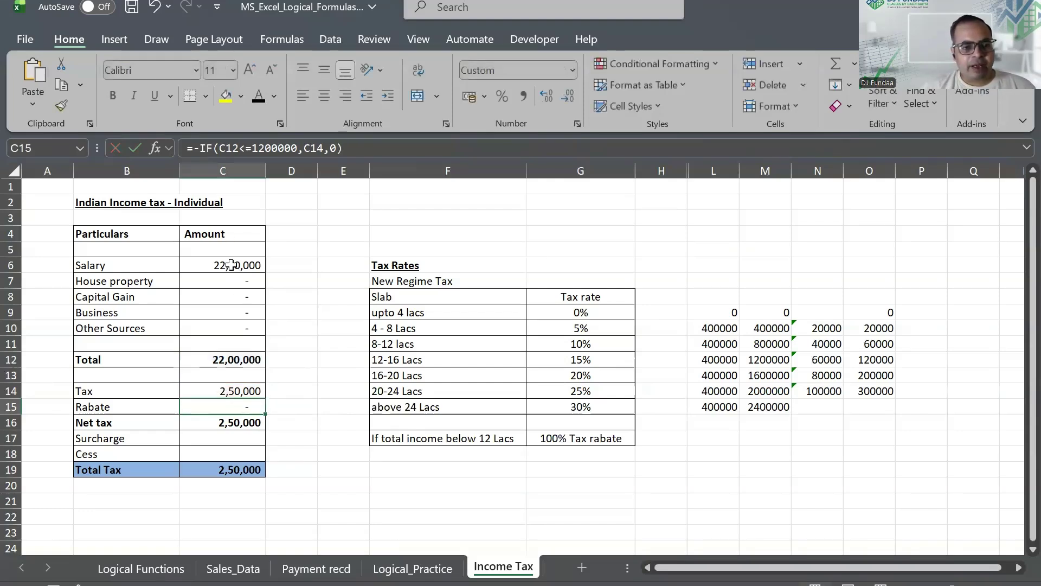
Set the Salary amount in C6 to 4300000
click(230, 265)
text(4300000)
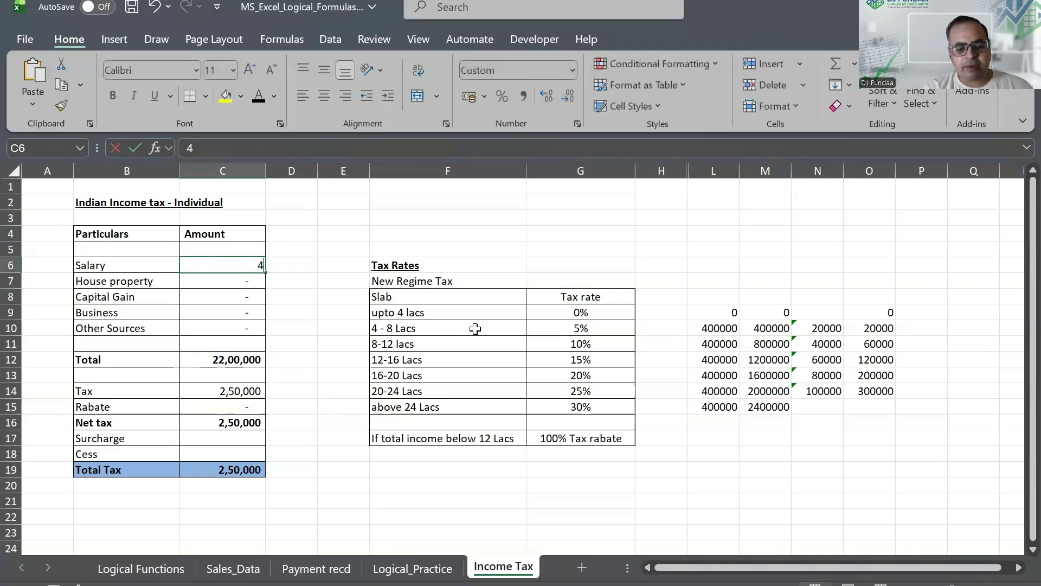
key(Return)
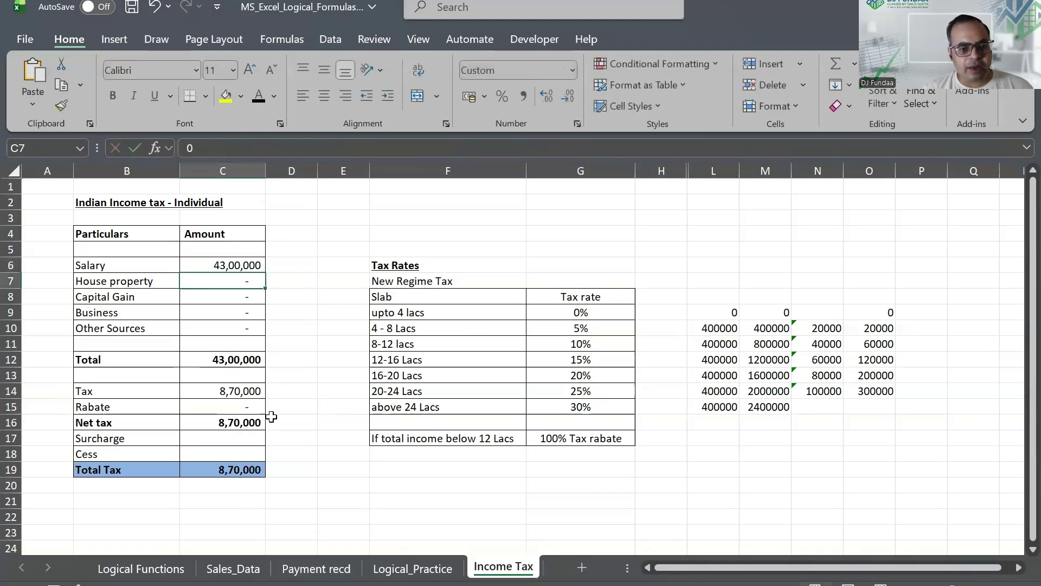
Enter 0 as the Surcharge in C17
click(230, 423)
click(231, 438)
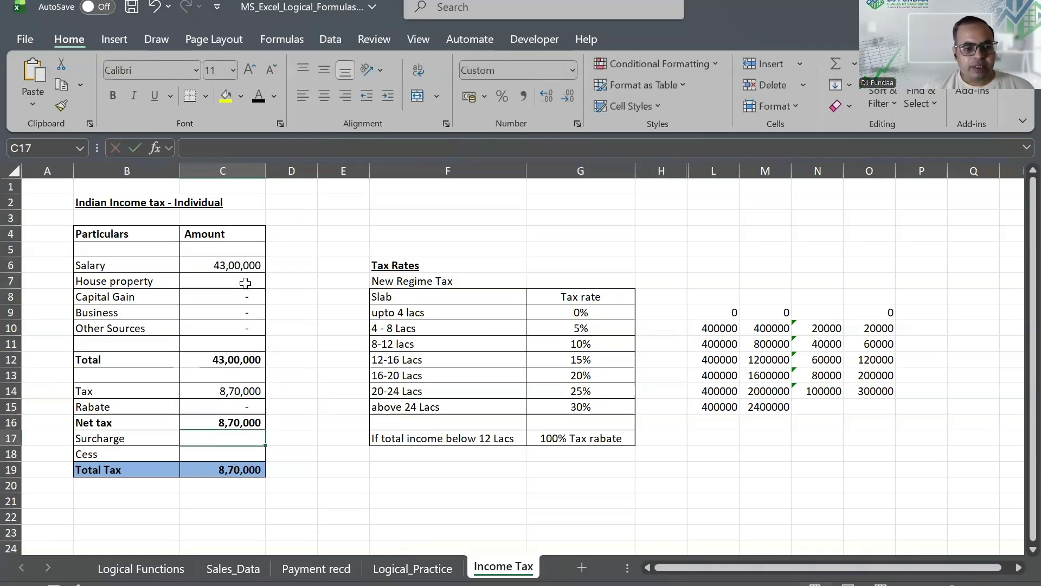
text(=)
key(BackSpace)
text(0)
key(Return)
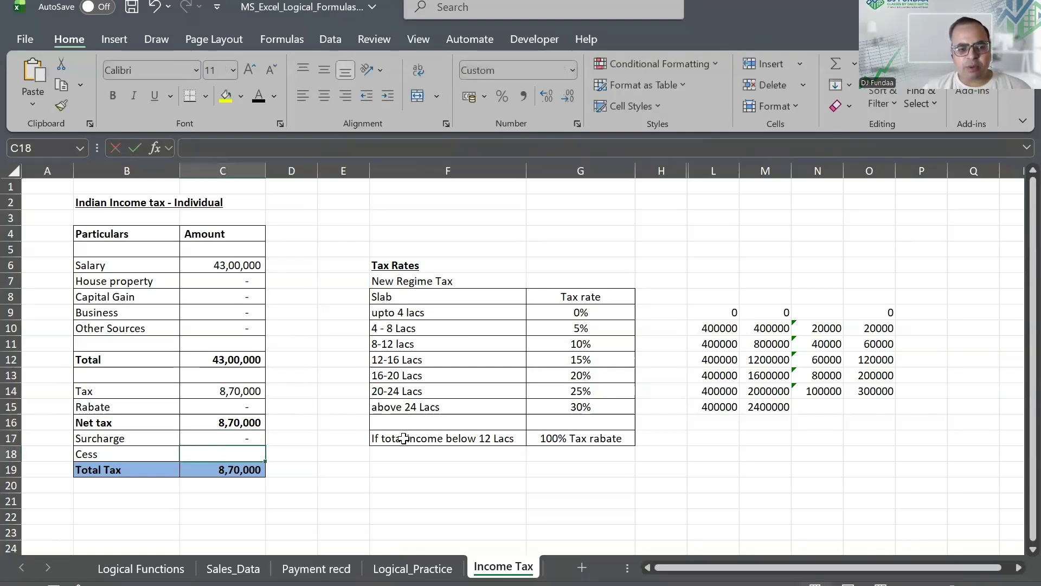
Enter the Cess formula =SUM(C16:C17)*4% in C18
text(=)
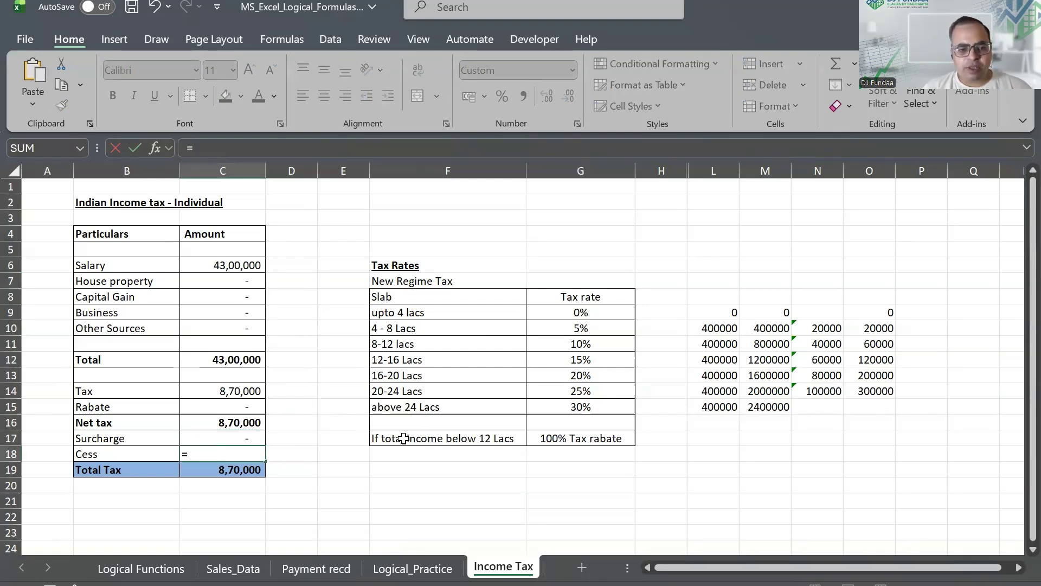
key(alt+=)
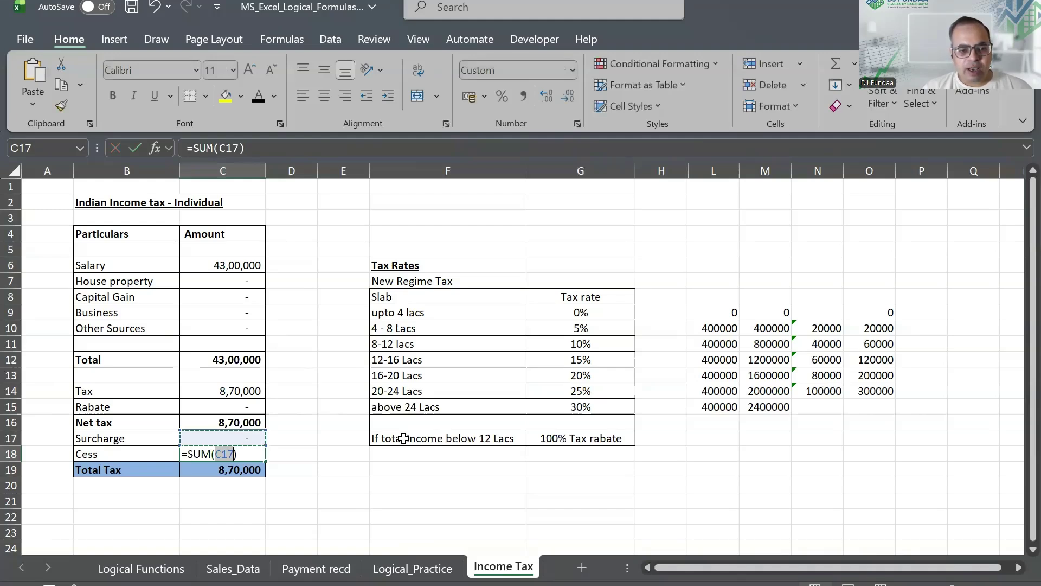
key(shift+Up)
key(Return)
key(Up)
key(F2)
text(*4%)
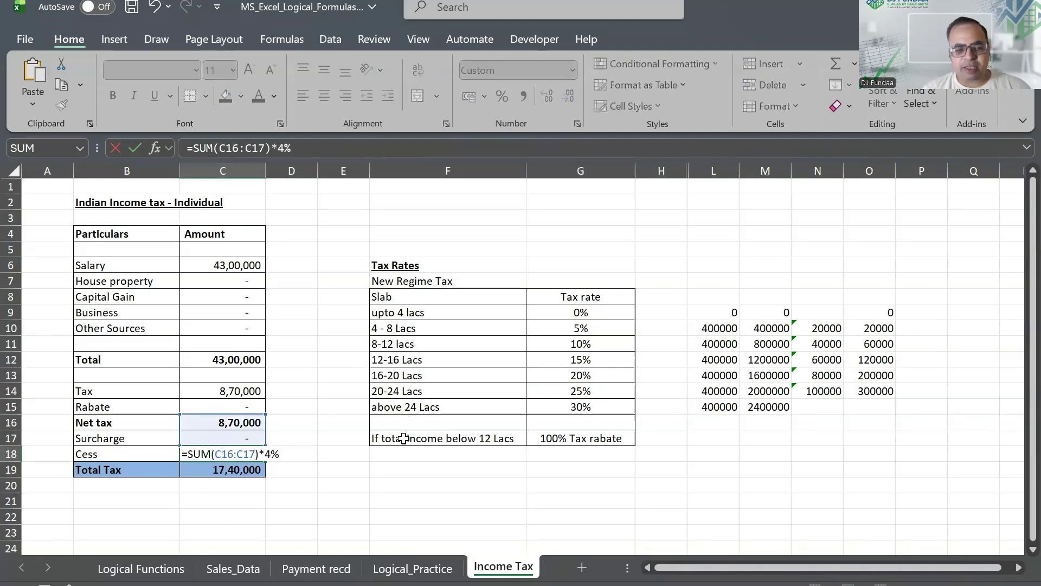
key(Return)
key(Up)
key(F2)
key(Return)
Change the Salary amount in C6 to 1600000
click(250, 270)
text(24)
key(Escape)
text(127)
key(Escape)
text(16,00,000)
key(Return)
Enter 25000 as income from Other Sources in C10 and review the Tax through Total Tax cells
key(Down)
key(Down)
key(Down)
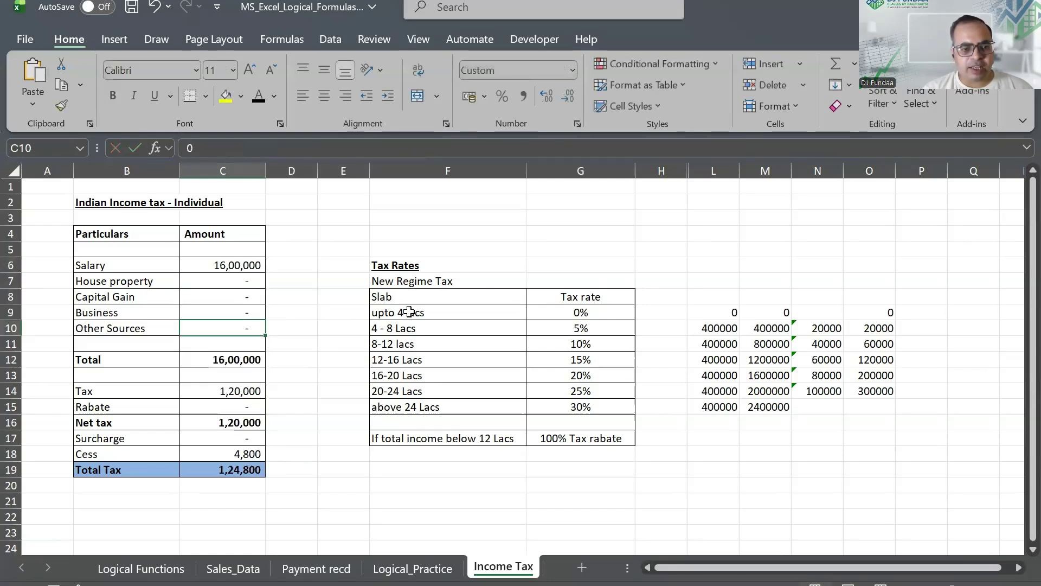
text(250000)
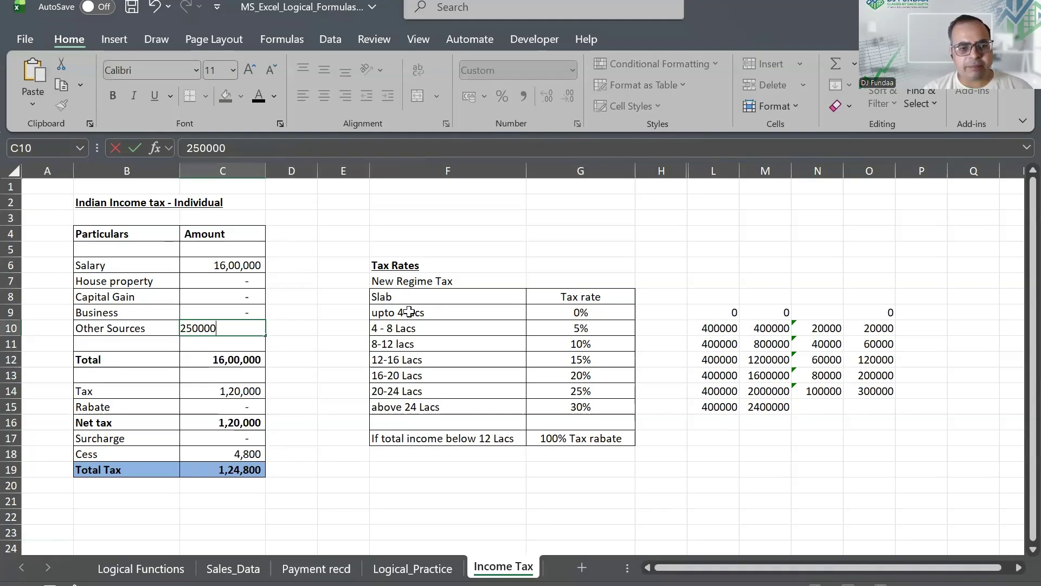
key(Return)
drag(195, 389, 211, 487)
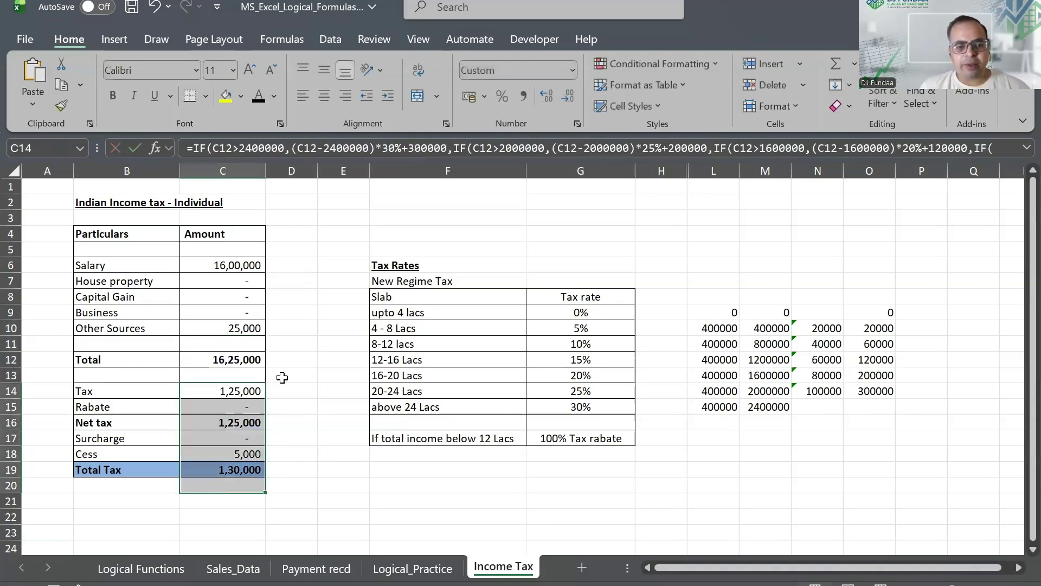
click(234, 394)
Test the rebate by changing the Salary amount in C6 to 1150000
click(245, 266)
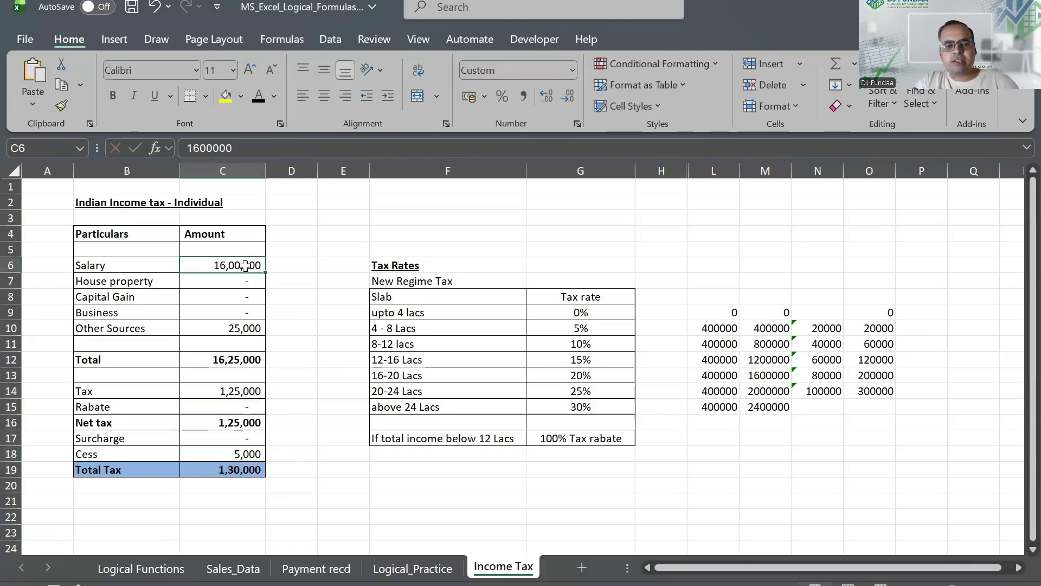
text(11,50,000)
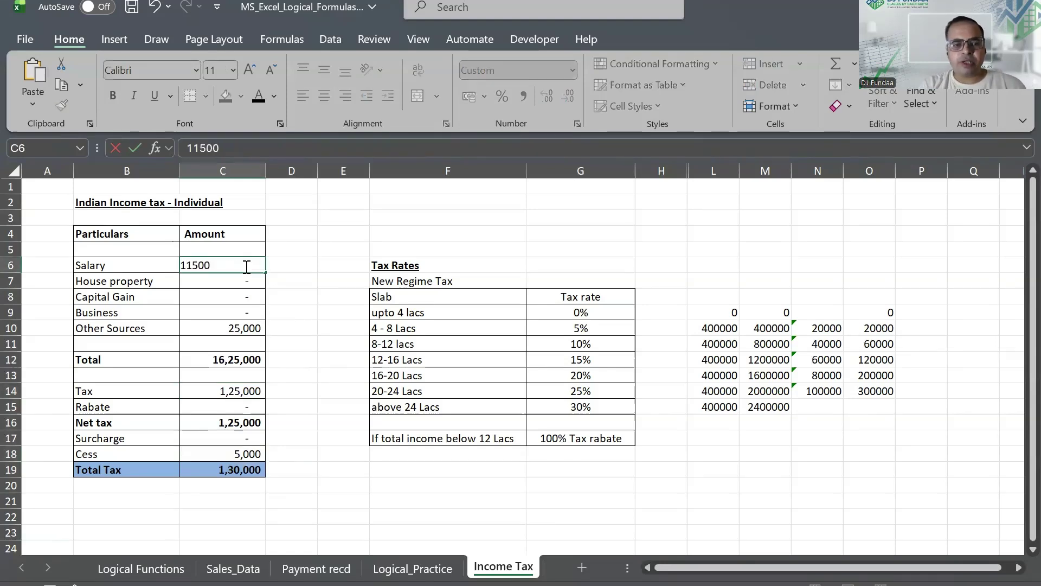
key(Return)
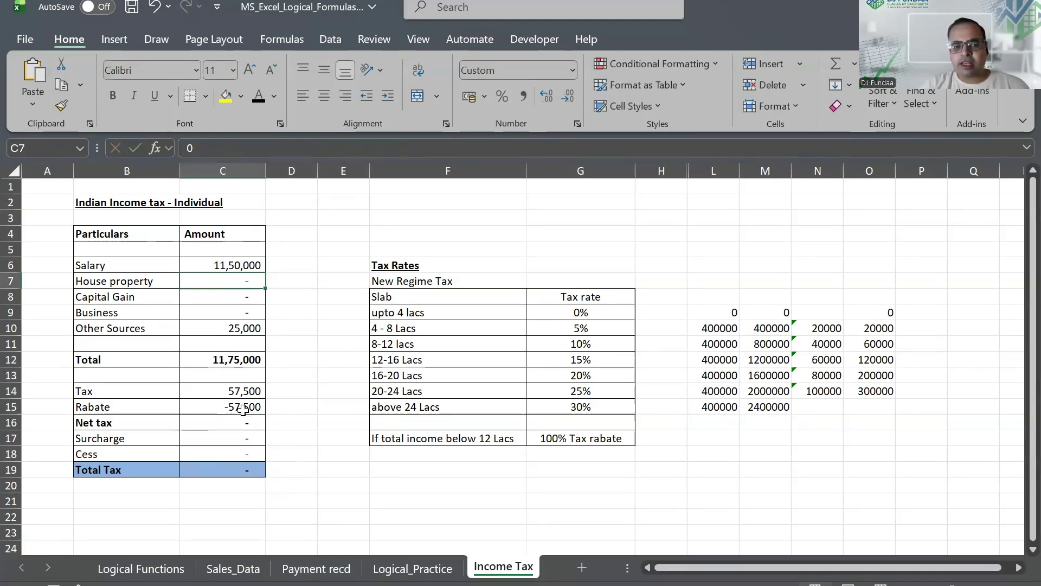
Set the Salary amount in C6 to 2200000
click(224, 268)
text(220000)
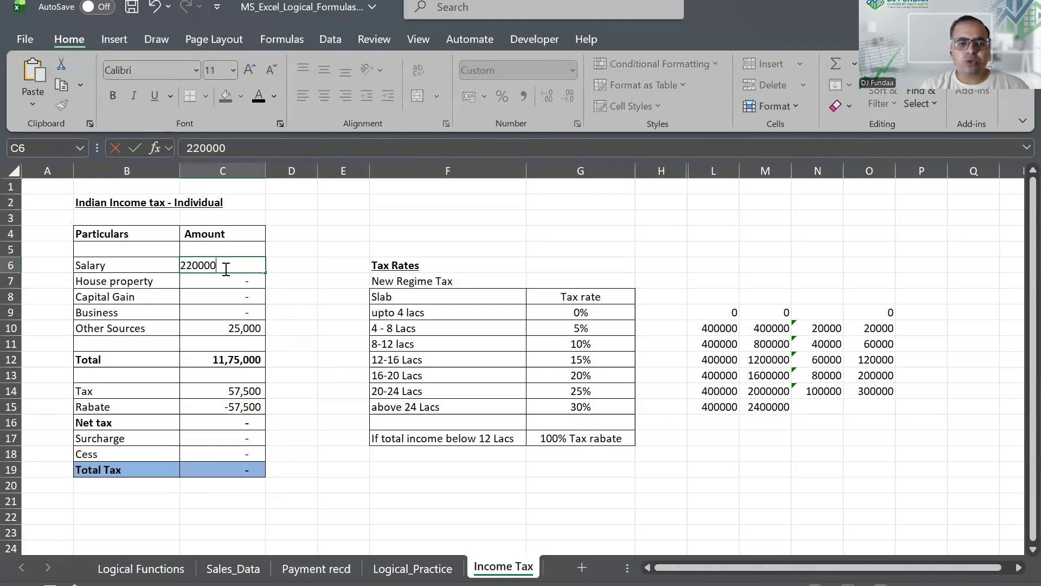
key(Return)
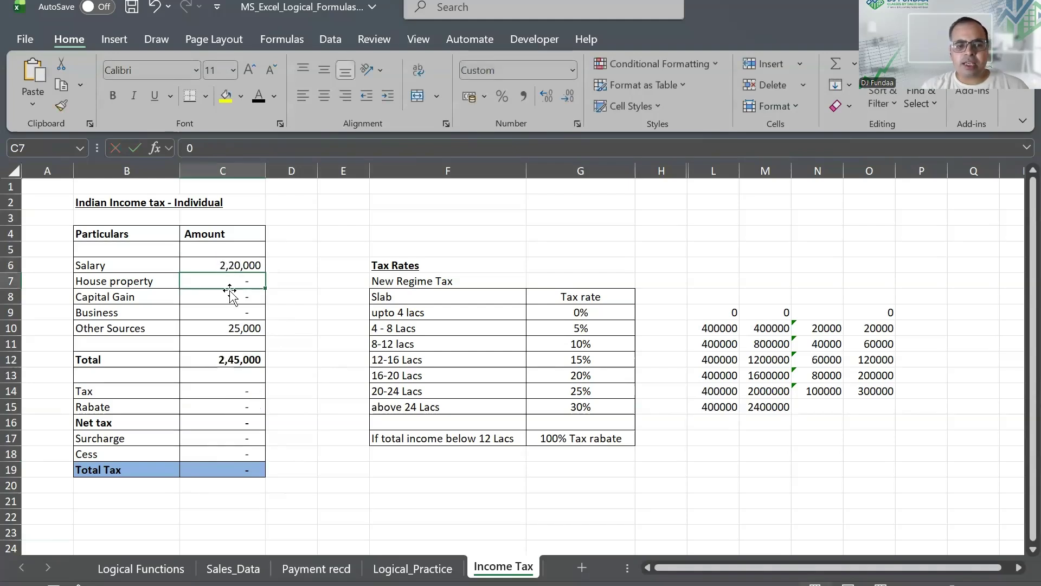
key(Up)
key(F2)
text(0)
key(Return)
Reset the Other Sources amount in C10 to zero
key(Down)
key(Down)
key(Down)
key(BackSpace)
key(Return)
key(Down)
key(Down)
key(Down)
key(F2)
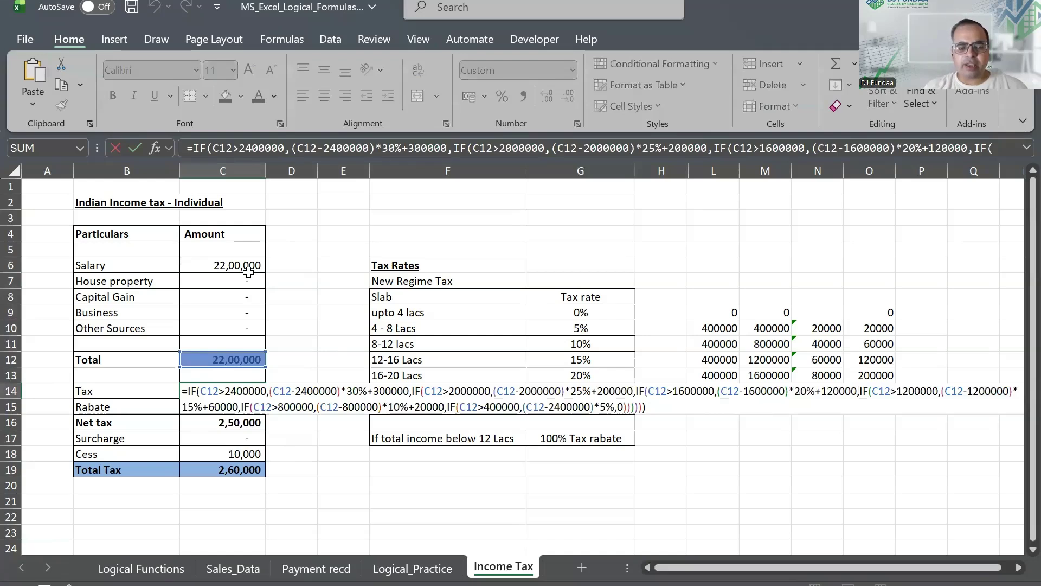
key(Escape)
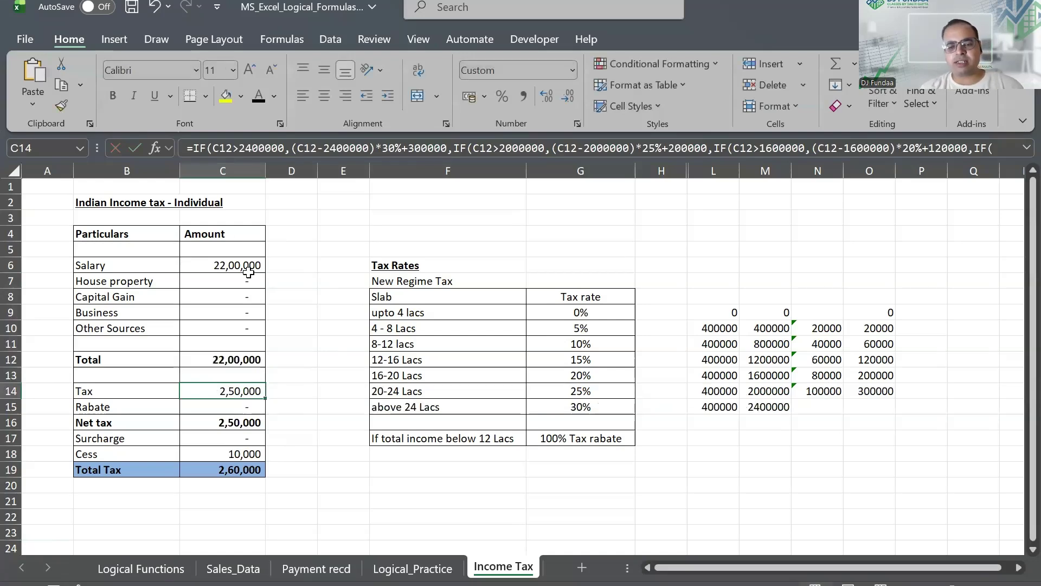
text(=i)
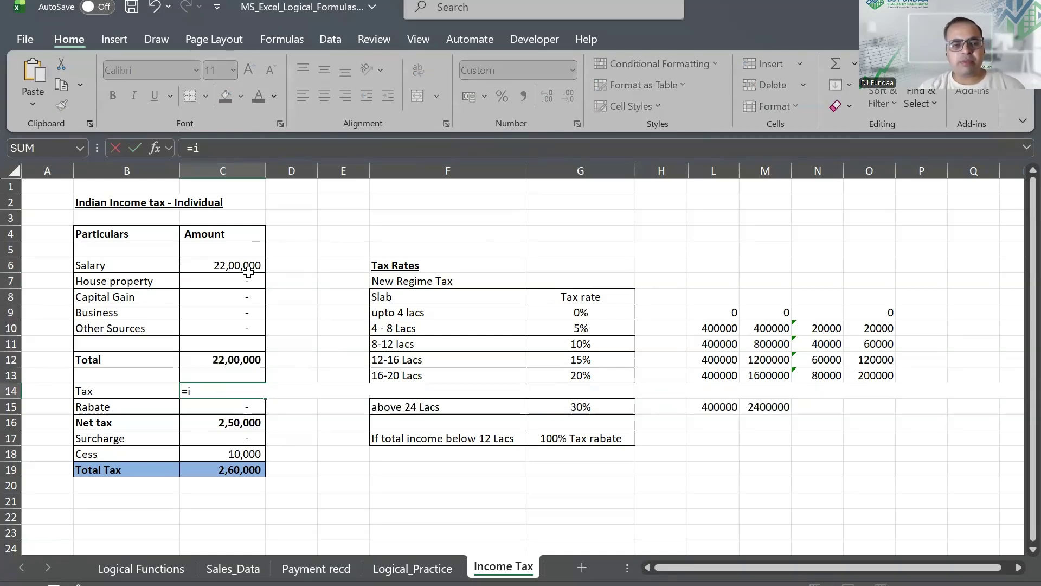
text(fs()
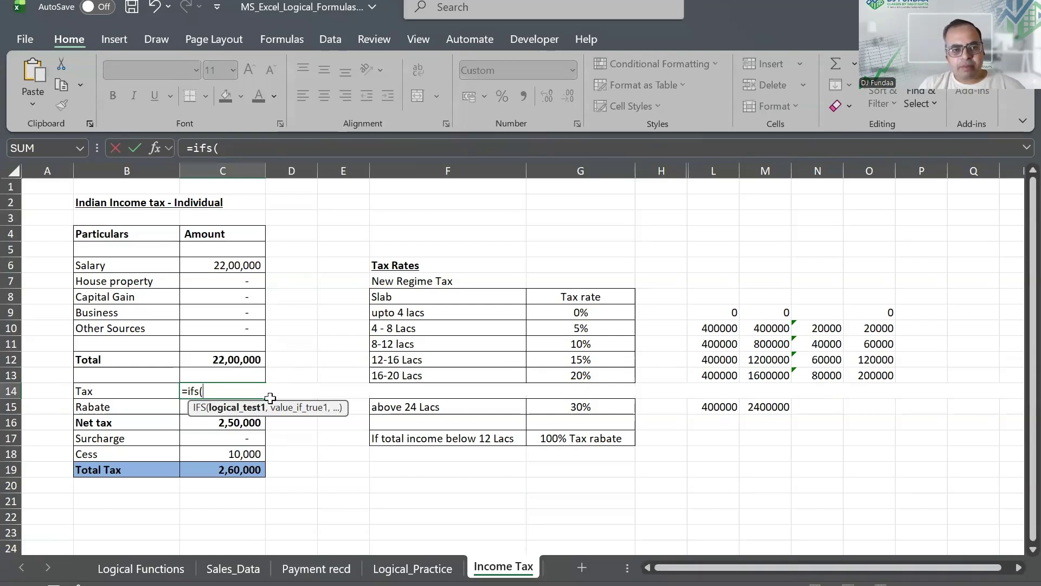
Change the outer IF of the existing Tax formula in C14 to IFS, keeping C12>2400000 as its first test
text(=IF(C12>2400000,(C12-2400000)*30%+300000,IF(C12>2000000,(C12-2000000)*25%+200000,IF(C12>1600000,(C12-1600000)*20%+120000,IF(C12>1200000,(C12-1200000)*15%+60000,IF(C12>800000,(C12-800000)*10%+20000,IF(C12>400000,(C12-2400000)*5%,0)))))))
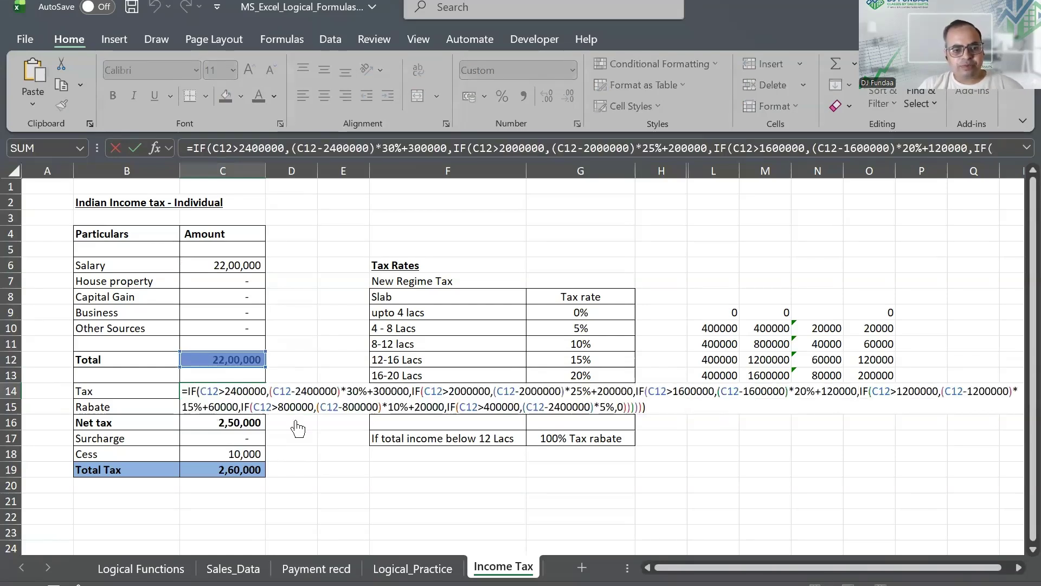
click(196, 391)
text(S)
drag(206, 390, 275, 391)
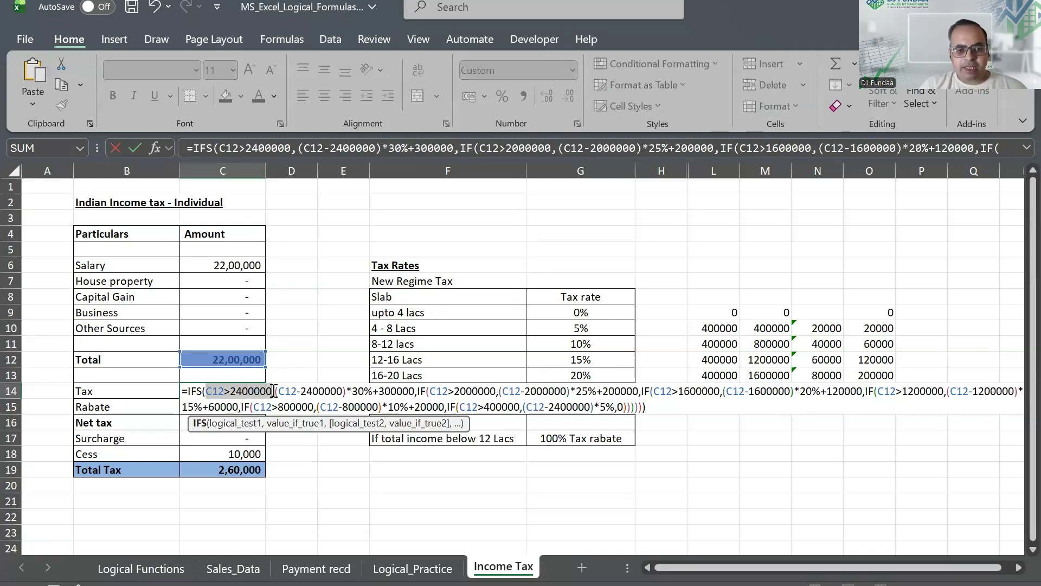
Remove the nested IF( before the tests C12>2000000, C12>1600000 and C12>1200000 in the C14 formula
drag(277, 390, 440, 391)
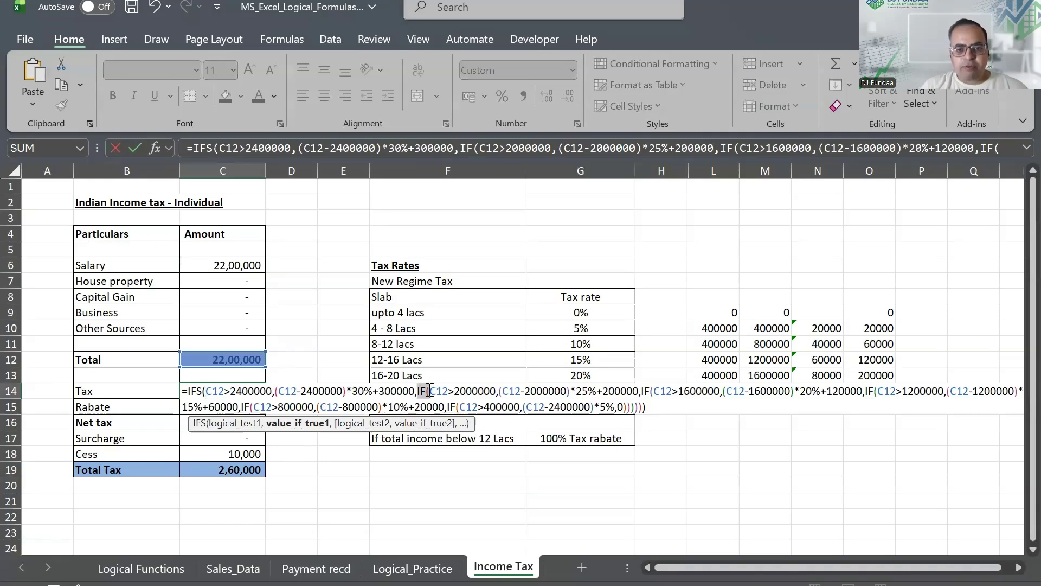
key(BackSpace)
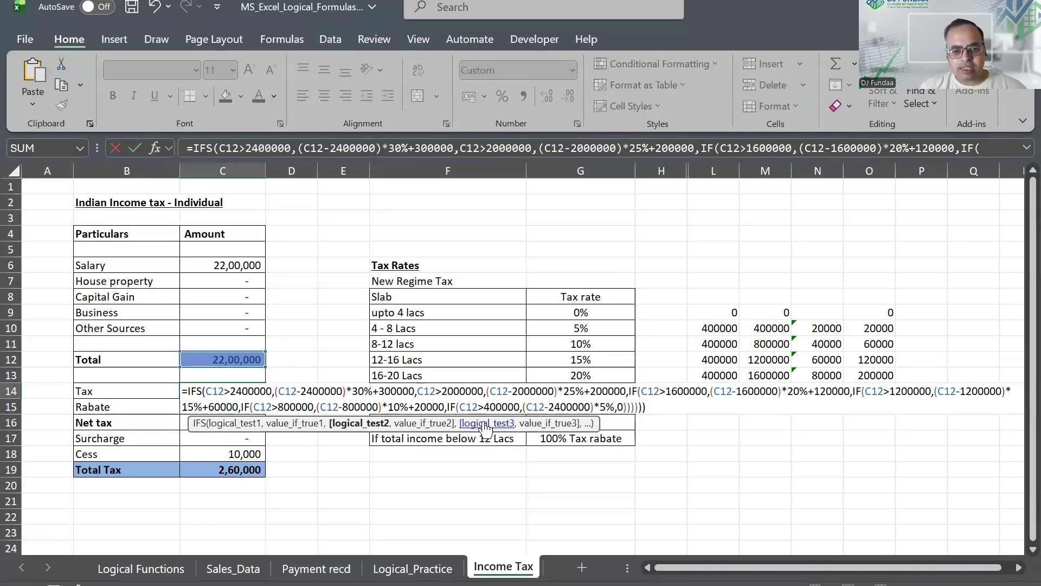
drag(628, 390, 643, 387)
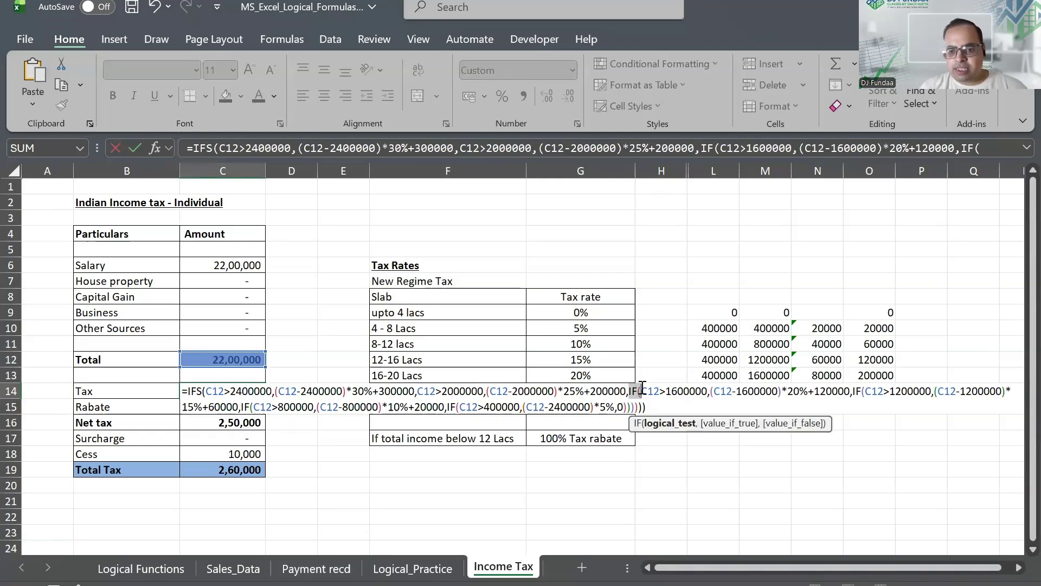
key(BackSpace)
drag(840, 386, 853, 387)
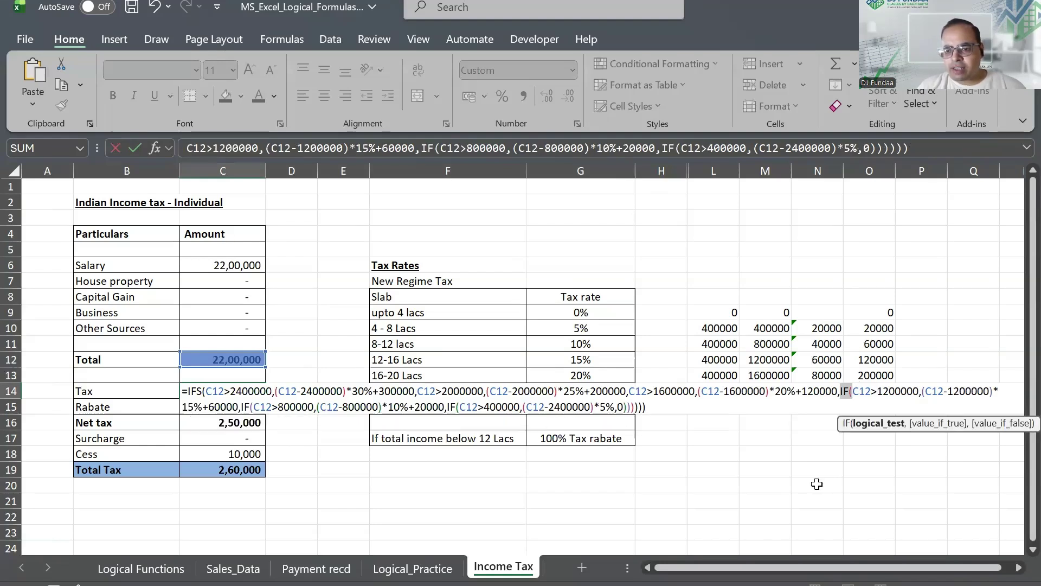
key(BackSpace)
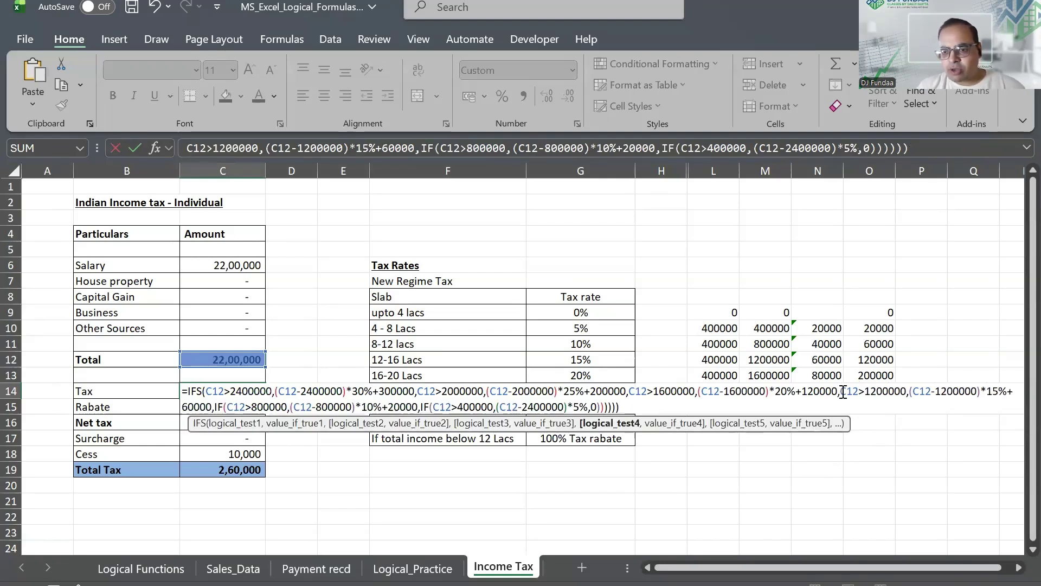
Remove the remaining nested IF( before the tests C12>800000 and C12>400000 in the C14 formula
drag(840, 391, 894, 391)
drag(1014, 391, 229, 407)
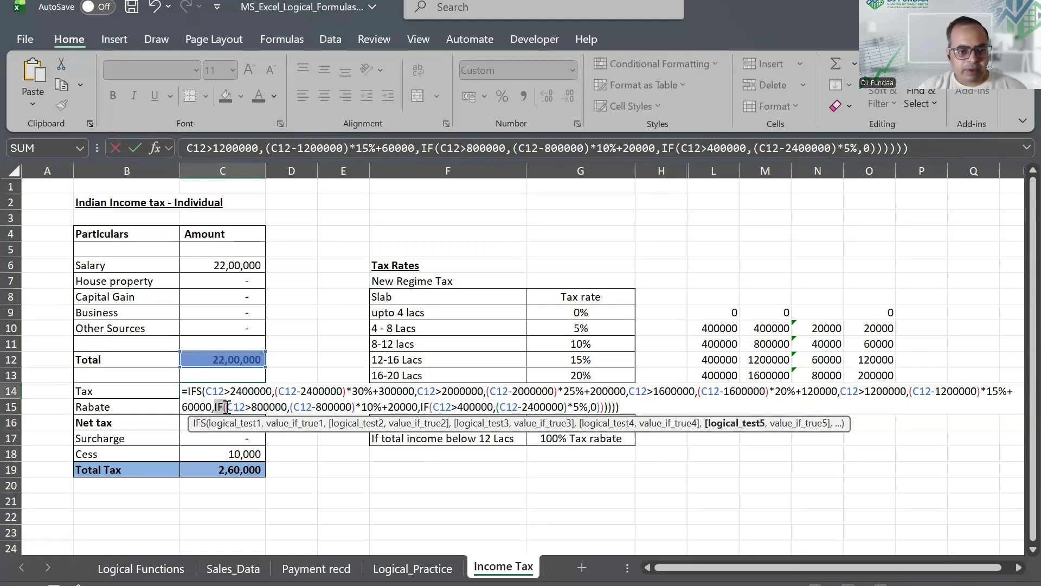
key(Delete)
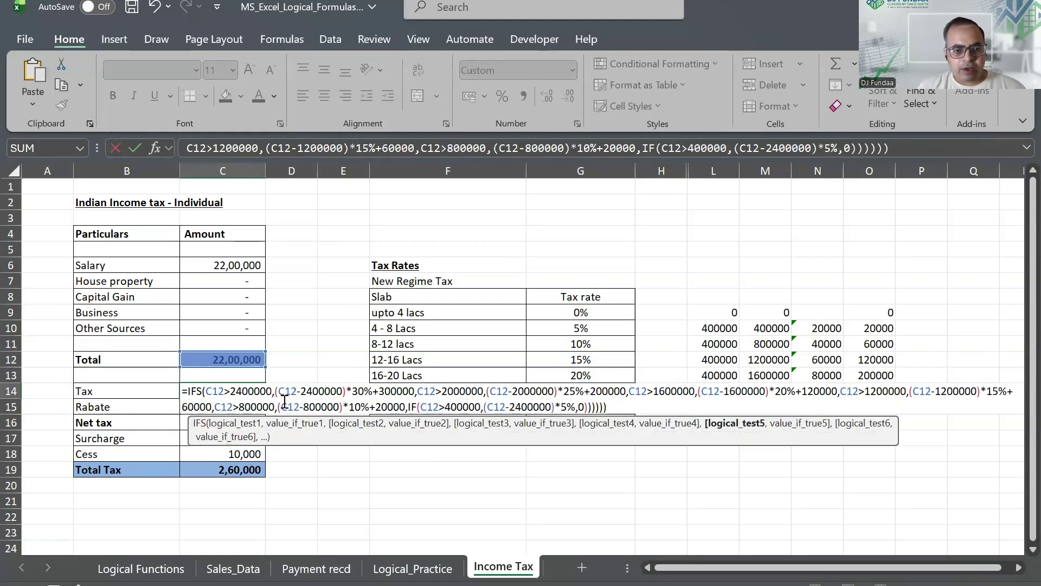
drag(408, 408, 423, 408)
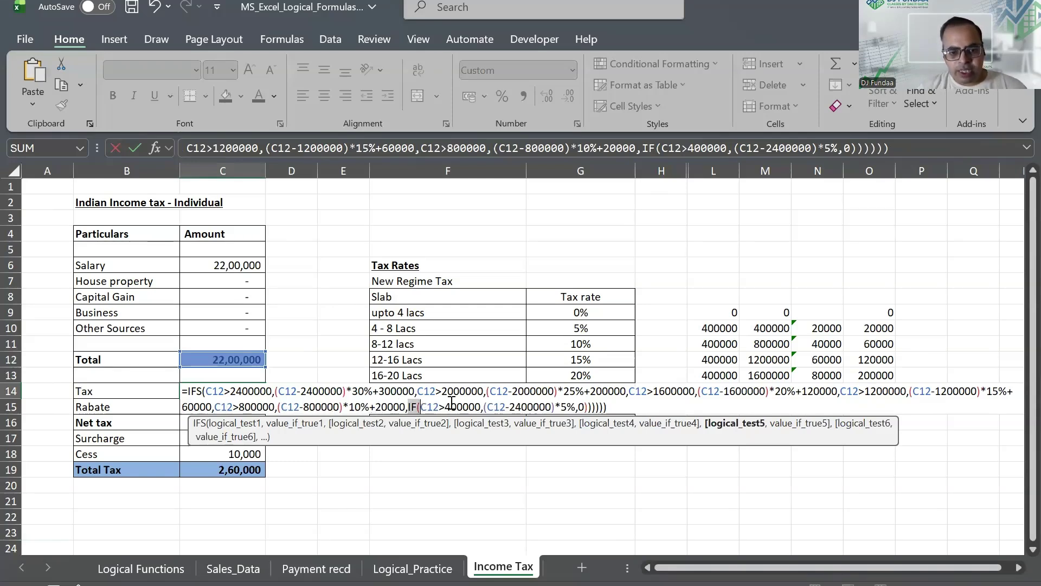
key(Delete)
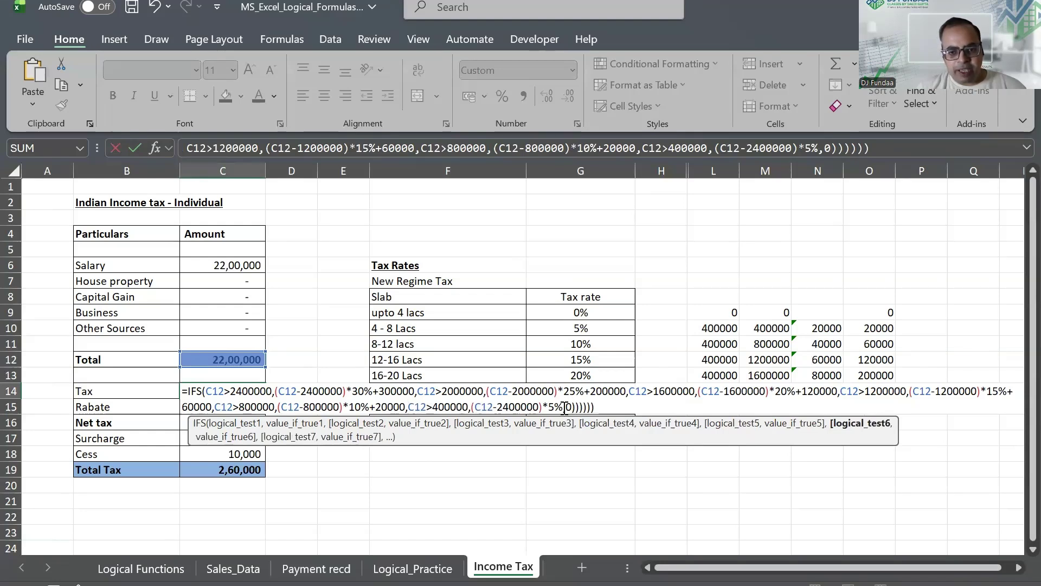
Replace the final zero and extra closing brackets in the C14 IFS formula with the test C12<=400000 returning 0, and enter the formula
drag(564, 408, 609, 408)
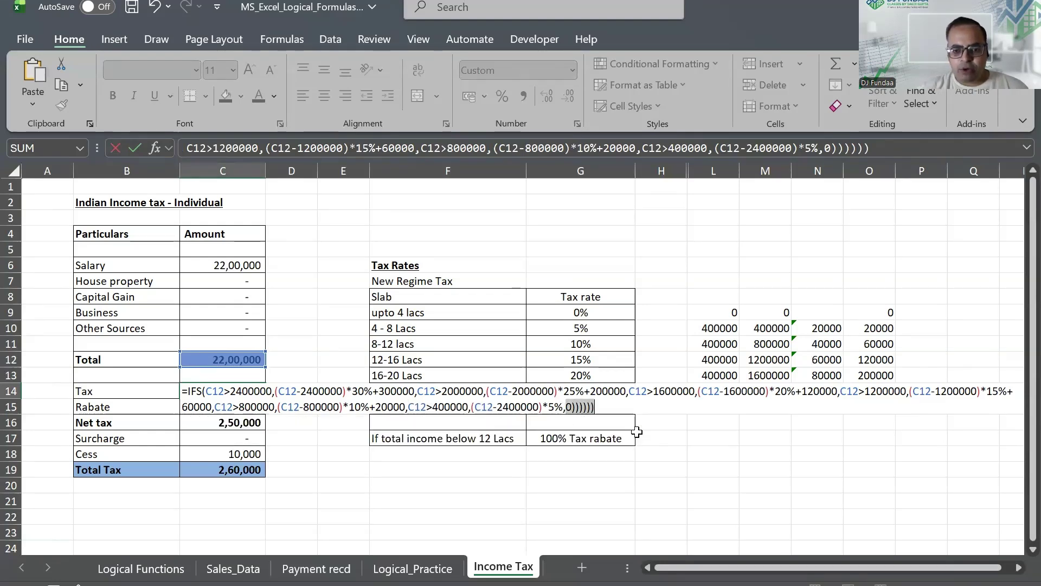
key(Delete)
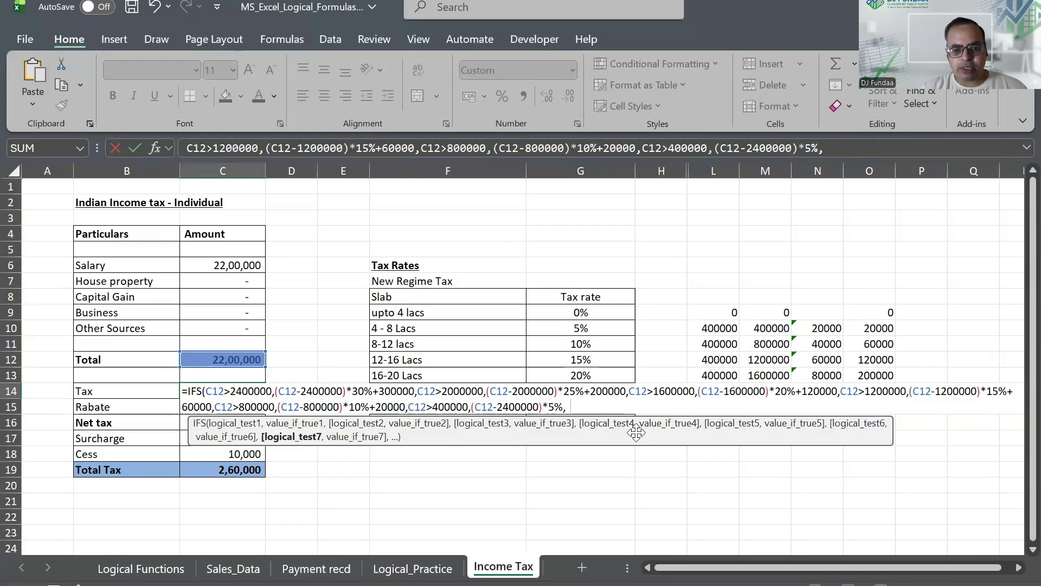
text(c12<=)
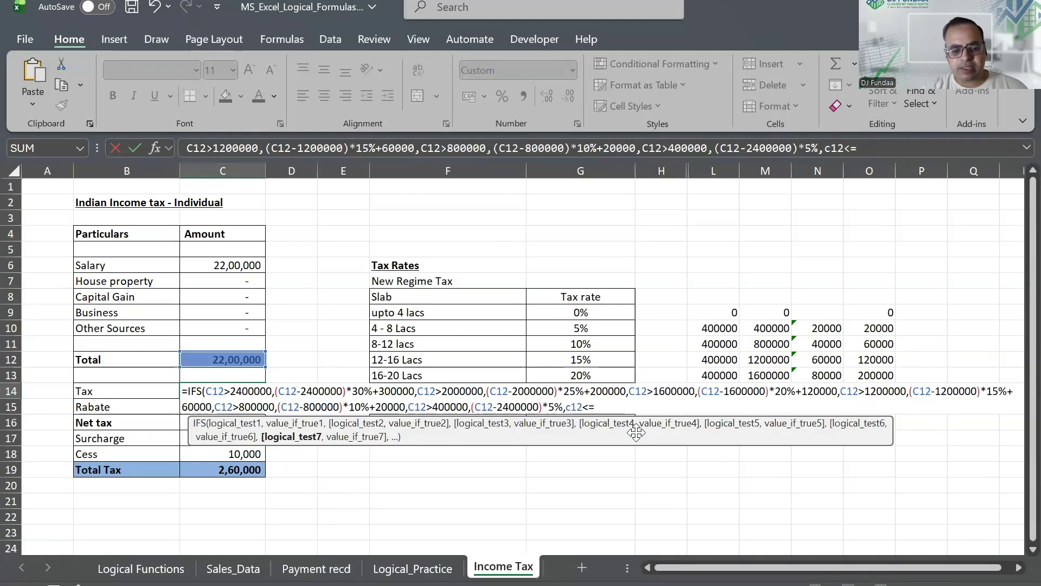
text(400000,)
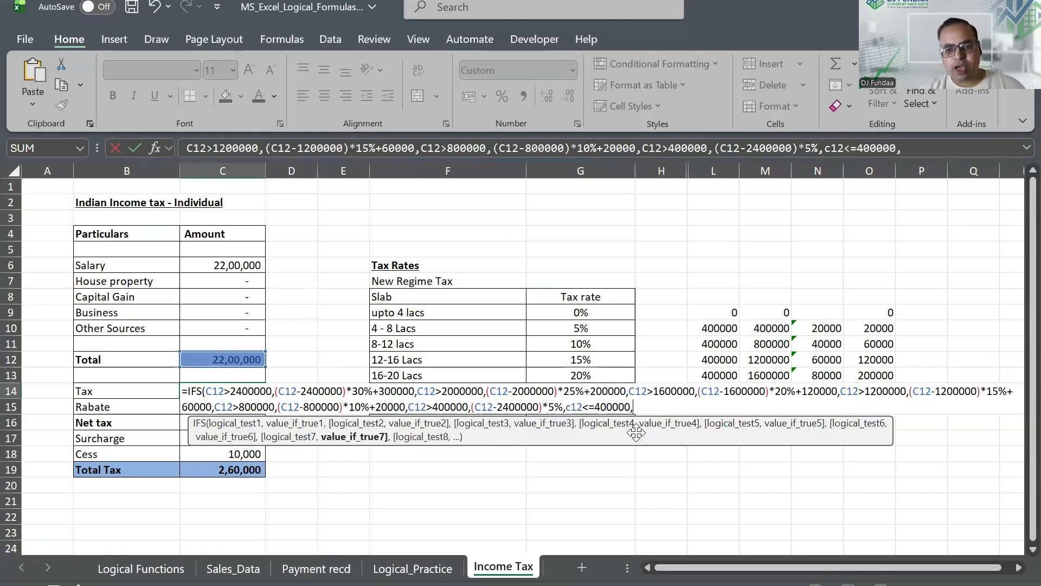
text(0)
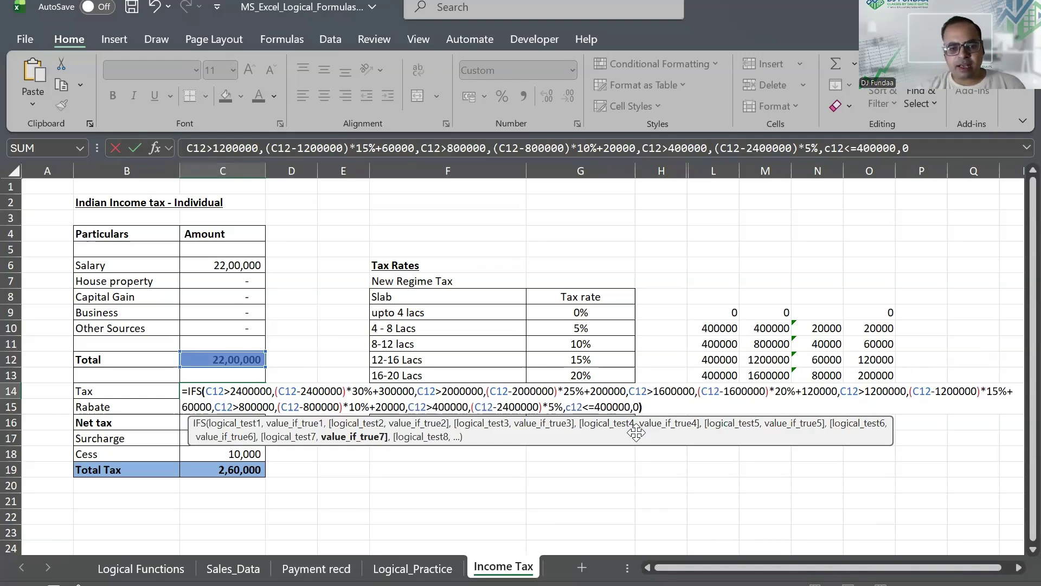
key(Return)
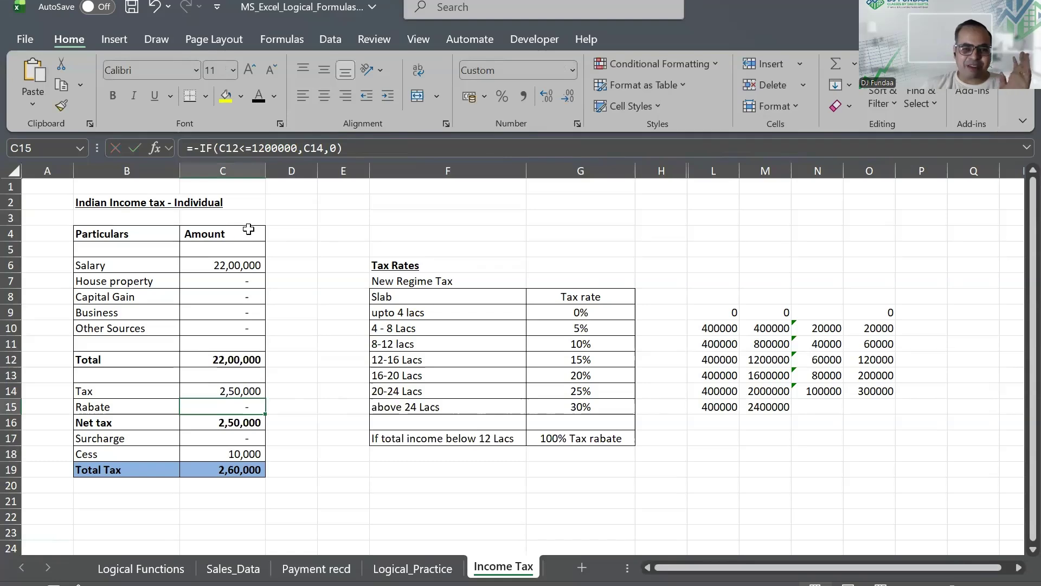
Copy the IFS formula text from C14, undo C14 back to its nested IF version, and place the IFS formula in D14
click(241, 267)
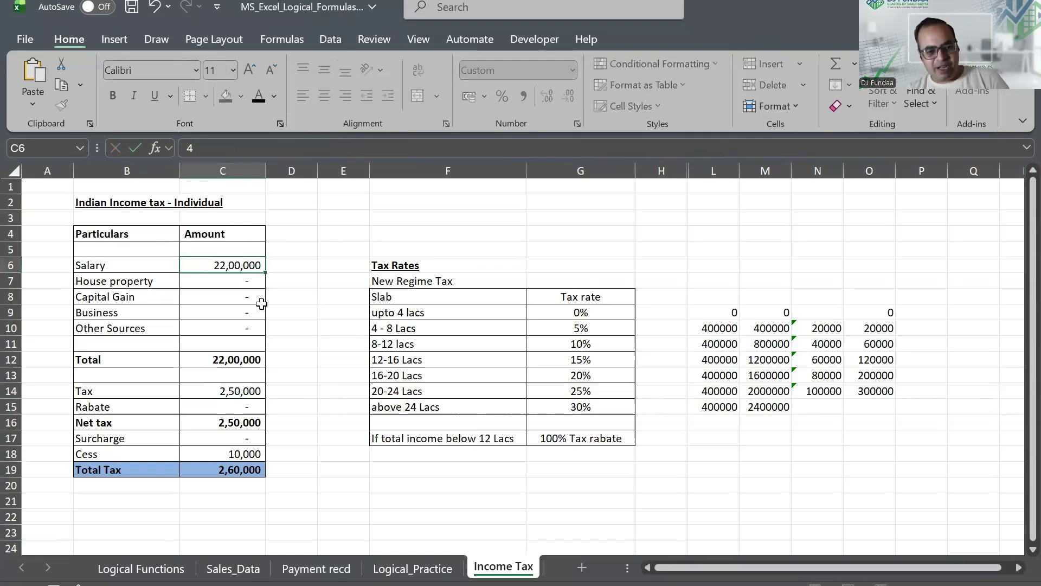
double_click(221, 385)
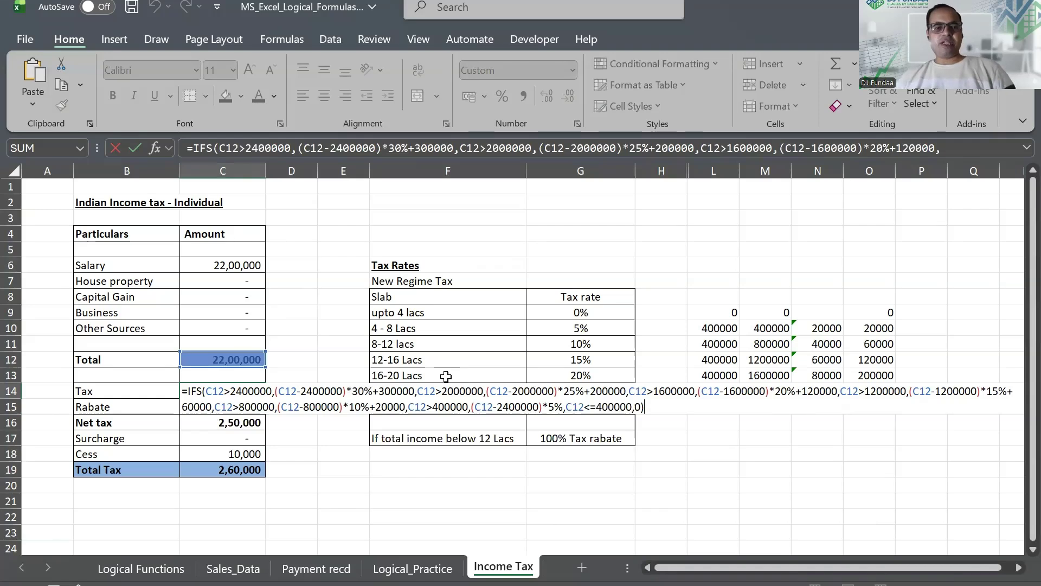
key(Escape)
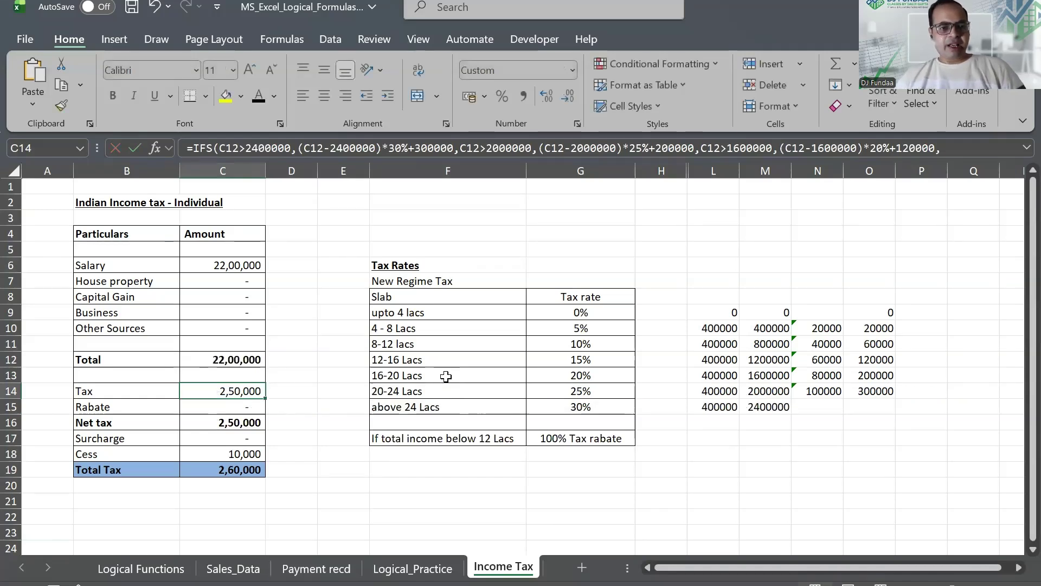
key(F2)
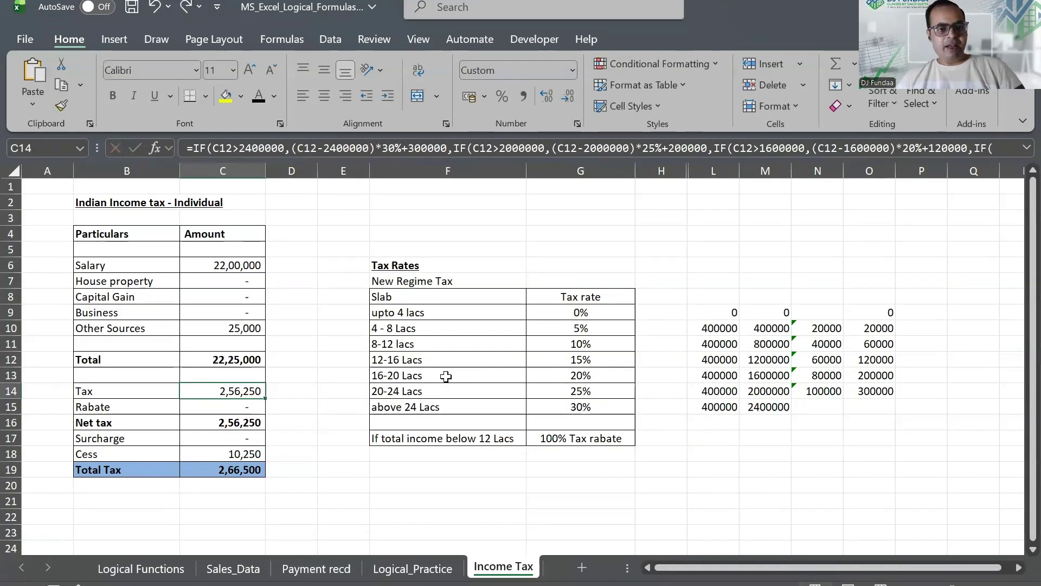
key(Right)
text(=IFS(C12>2400000,(C12-2400000)*30%+300000,C12>2000000,(C12-2000000)*25%+200000,C12>1600000,(C12-1600000)*20%+120000,C12>1200000,(C12-1200000)*15%+60000,C12>800000,(C12-800000)*10%+20000,C12>400000,(C12-2400000)*5%,C12<=400000,0))
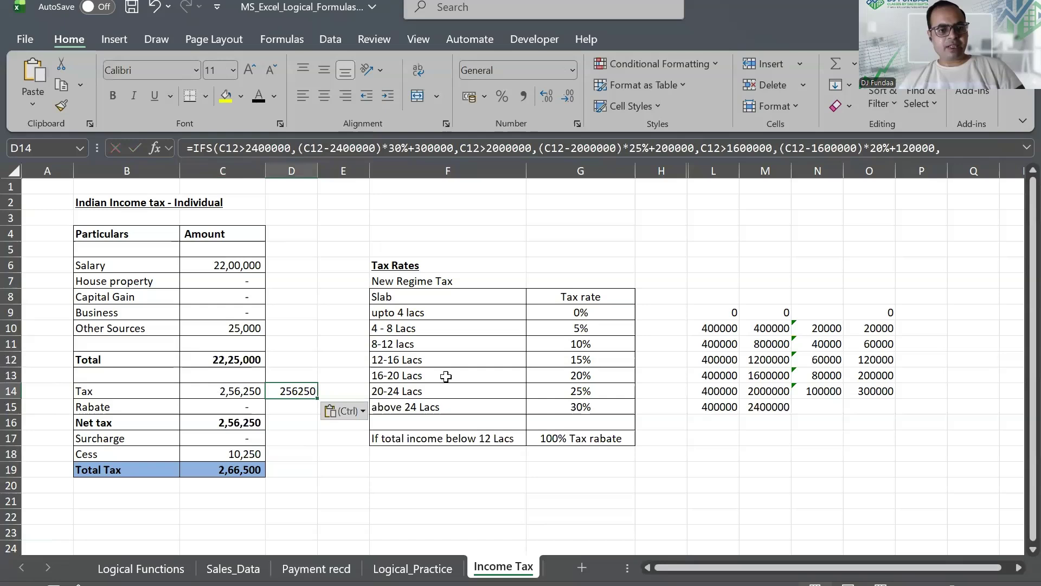
Review the IFS formula in D14 against the nested IF formula in C14
key(F2)
key(Escape)
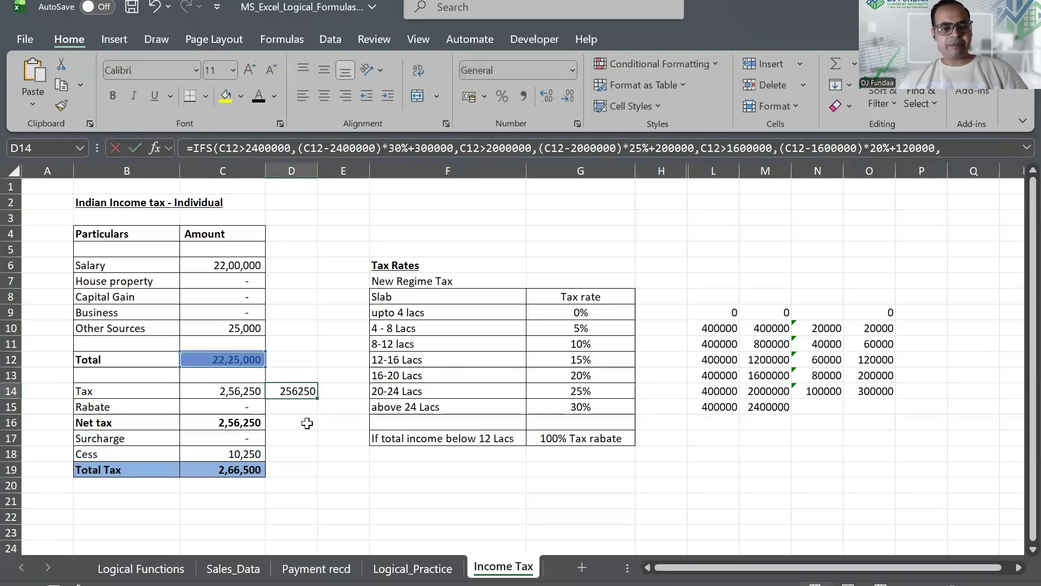
key(F2)
key(Escape)
key(ctrl+v)
key(Left)
key(F2)
key(Escape)
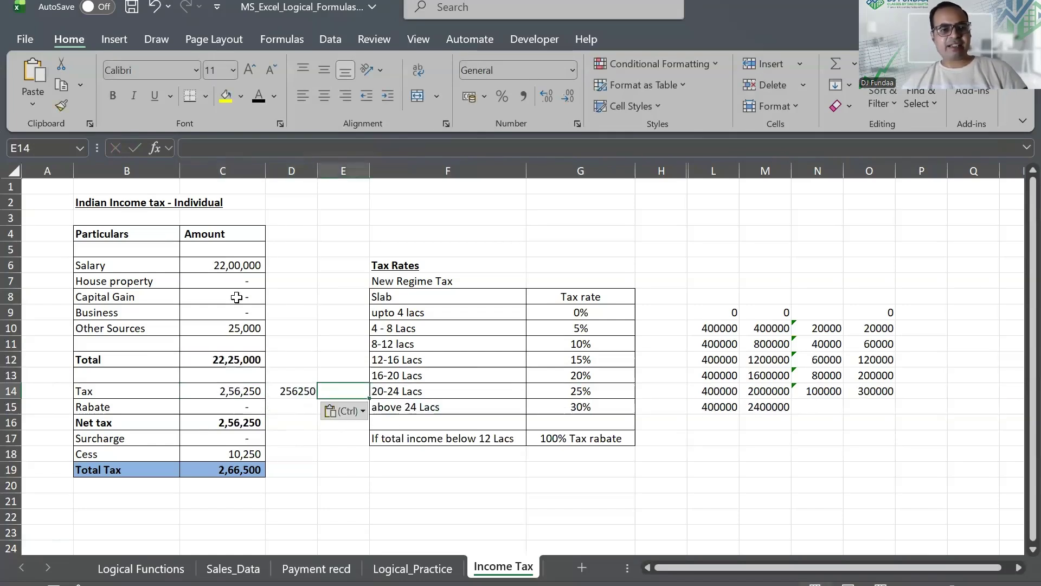
Set the Salary amount in C6 to 400000 to test both Tax formulas
click(235, 262)
text(4000)
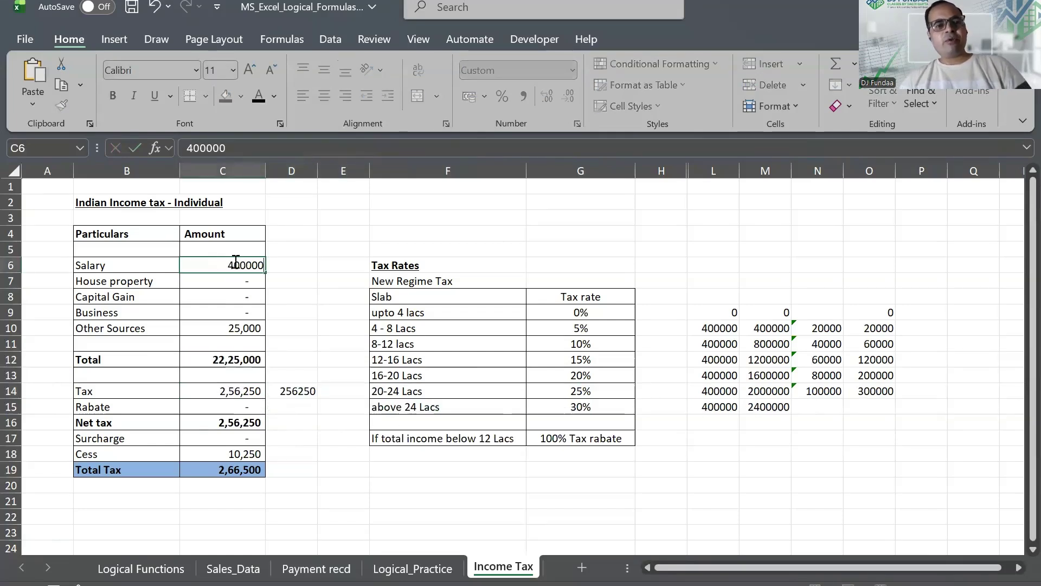
text(00)
key(ctrl+Return)
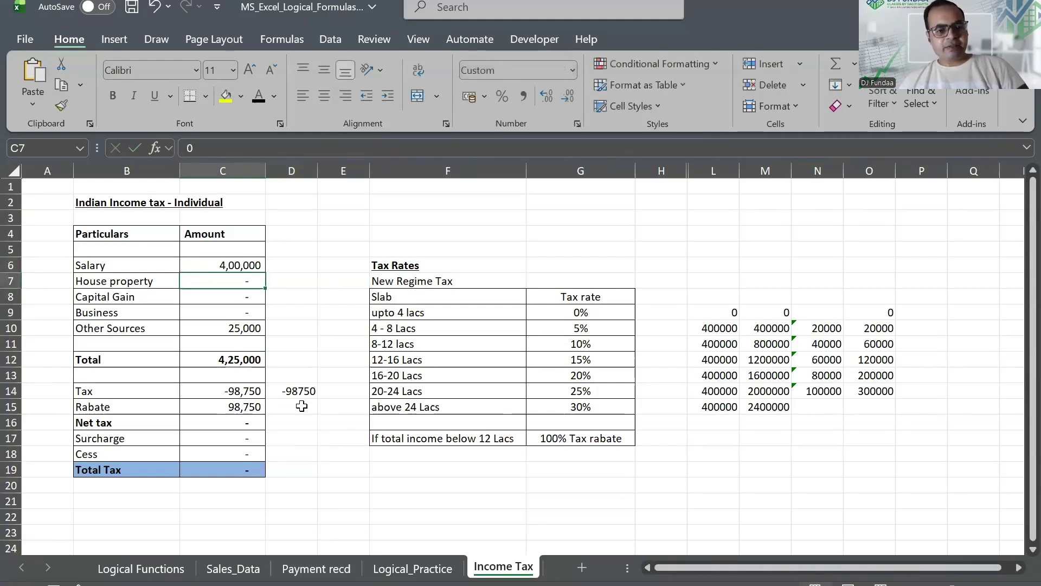
Change the Salary amount in C6 to 1400000 to compare the two Tax formulas
click(260, 407)
click(209, 265)
text(1)
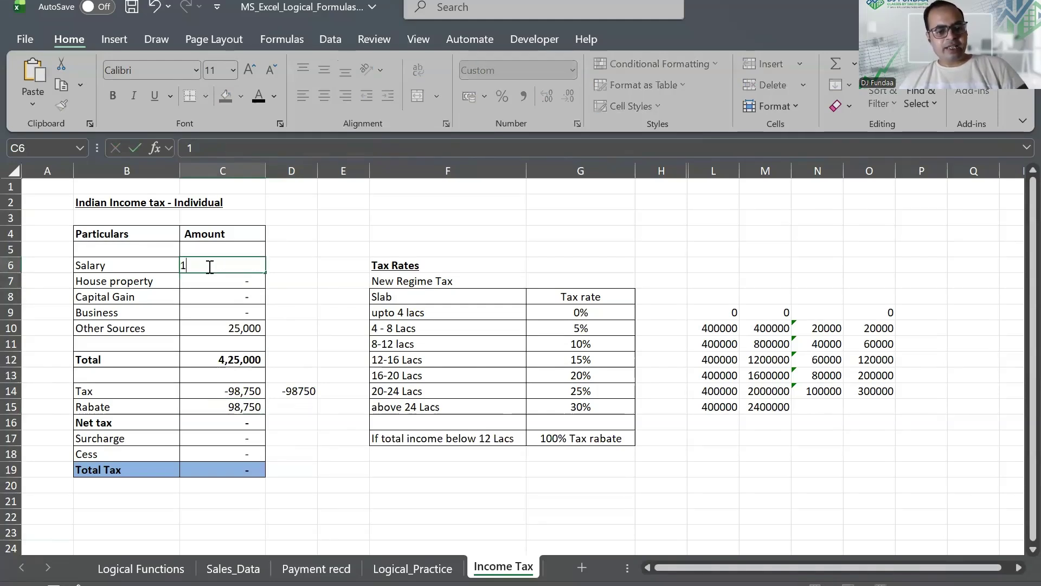
text(400000)
key(ctrl+Return)
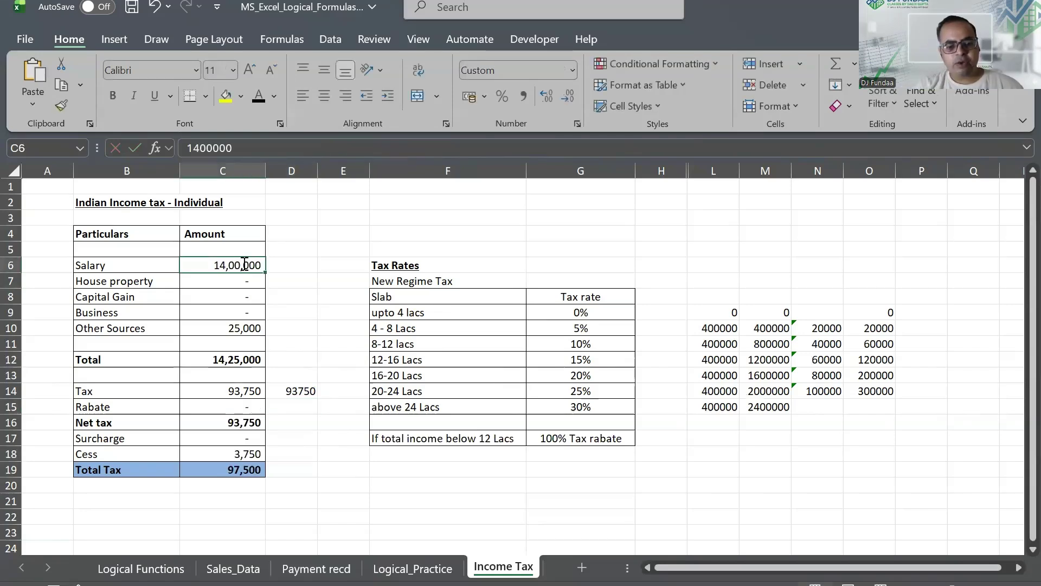
Test a Salary of 350000 in C6
text(3500000)
key(BackSpace)
key(ctrl+Return)
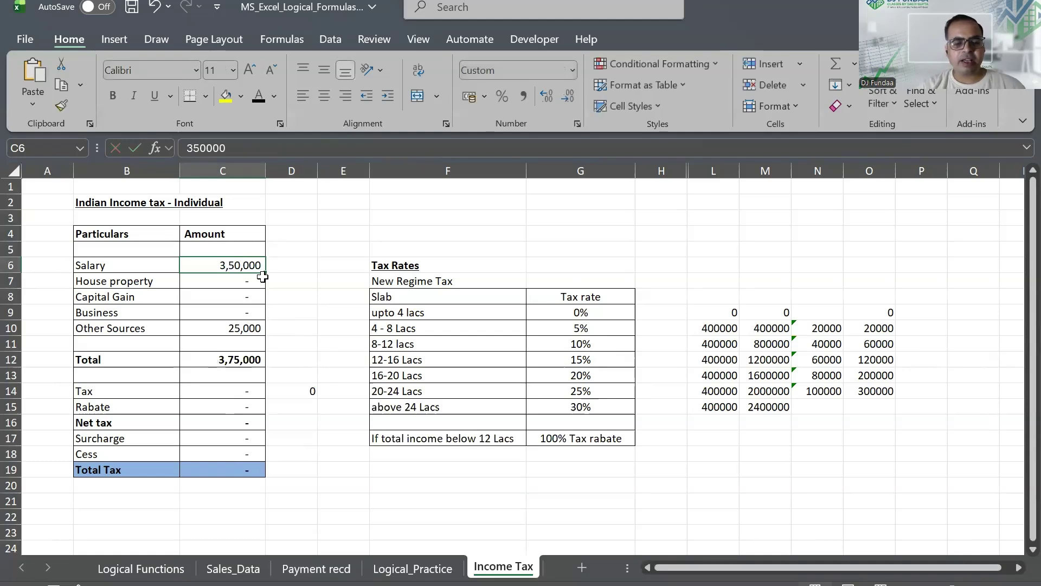
Test Salary amounts of 500000 and then 600000 in C6
text(500000)
key(Return)
key(Up)
text(600000)
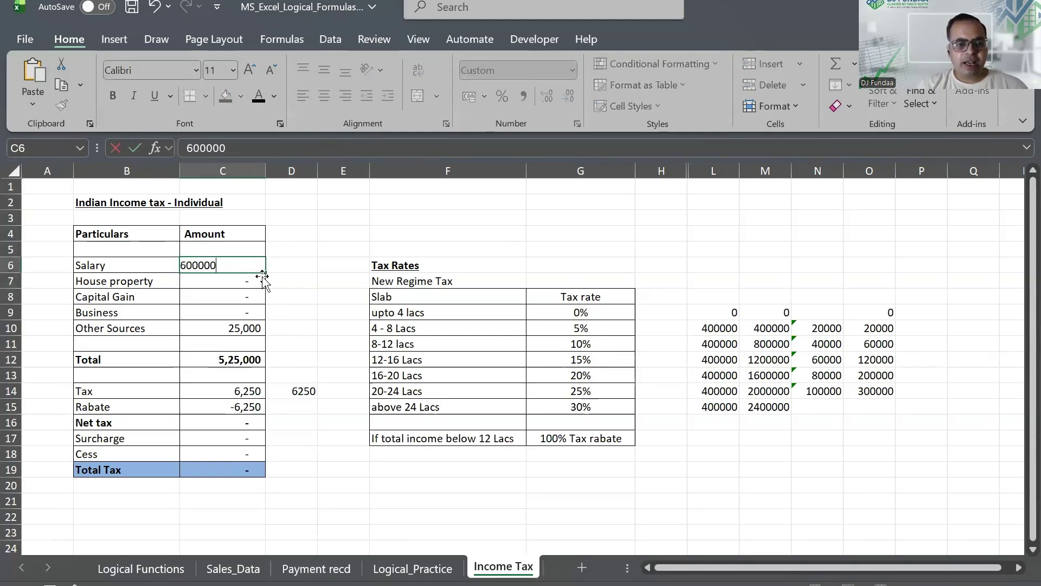
key(Return)
click(326, 447)
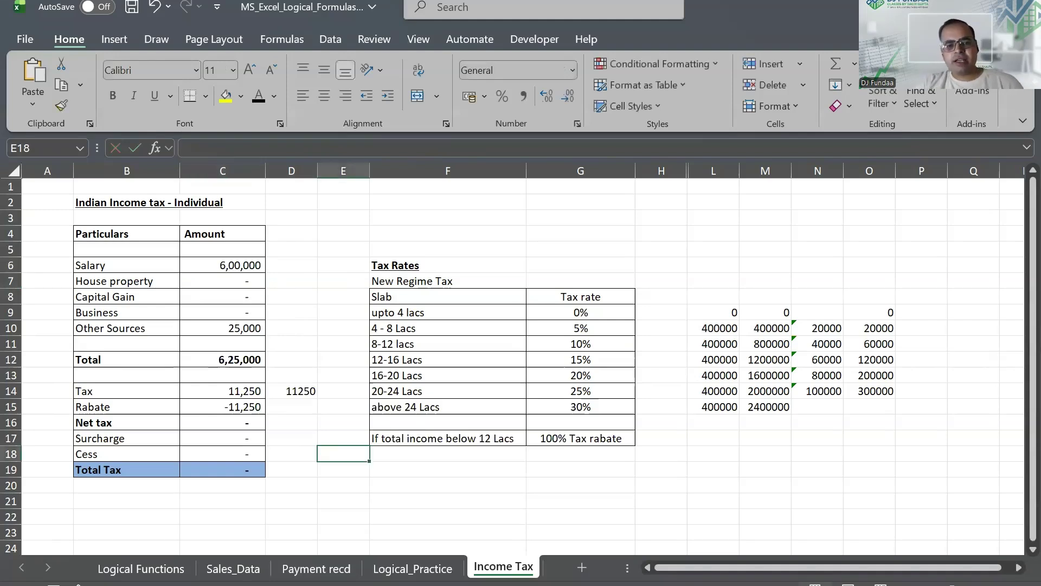
click(413, 485)
click(310, 491)
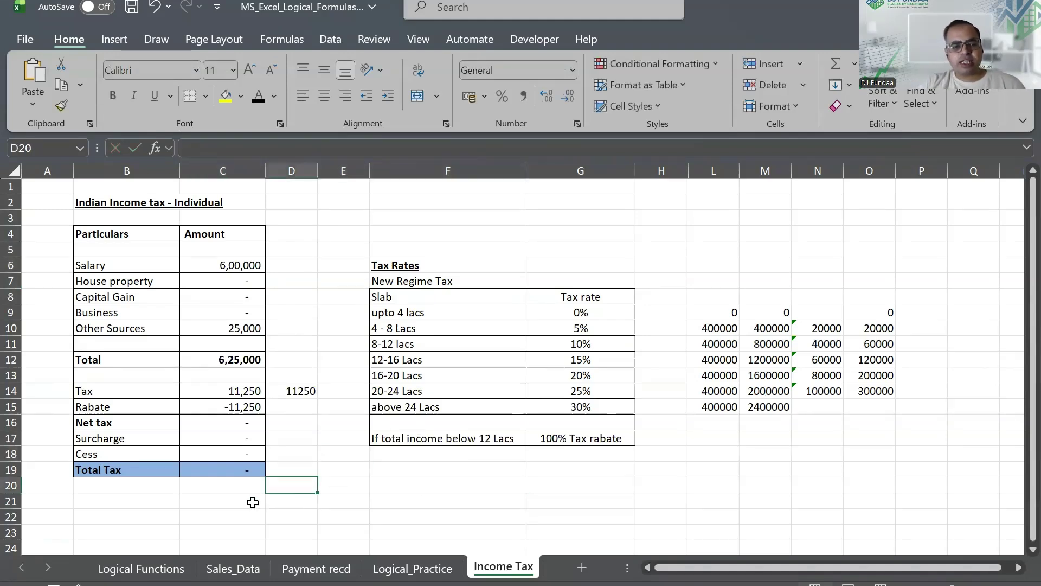
click(234, 443)
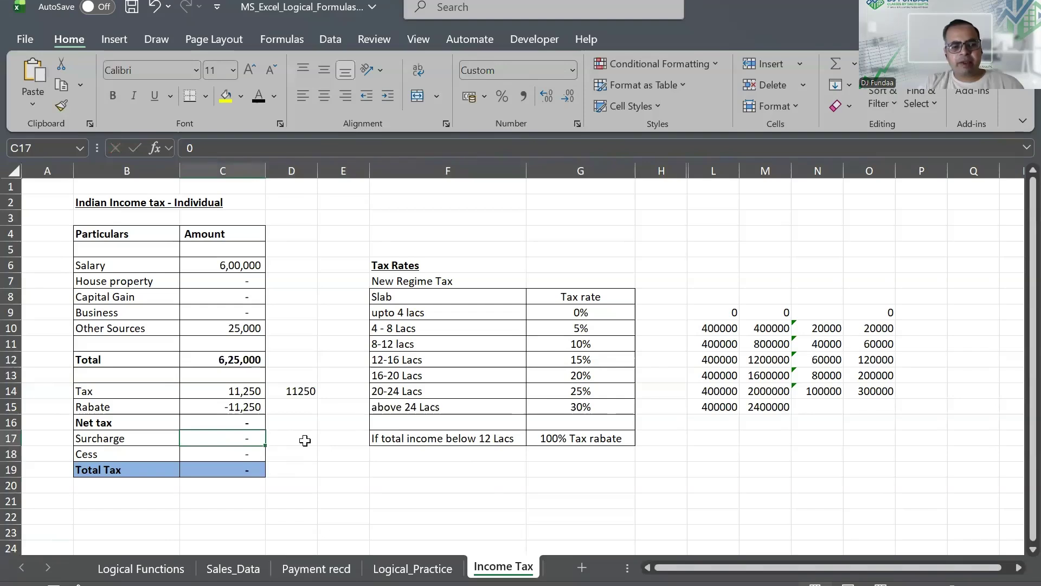
Set the Salary amount in C6 to 5000000 to bring total income into the surcharge range
click(222, 266)
text(5000000)
key(Return)
Enter the Surcharge formula =IF(NOT(C12<5000000),C16*10%,0) in C17
click(223, 442)
text(=)
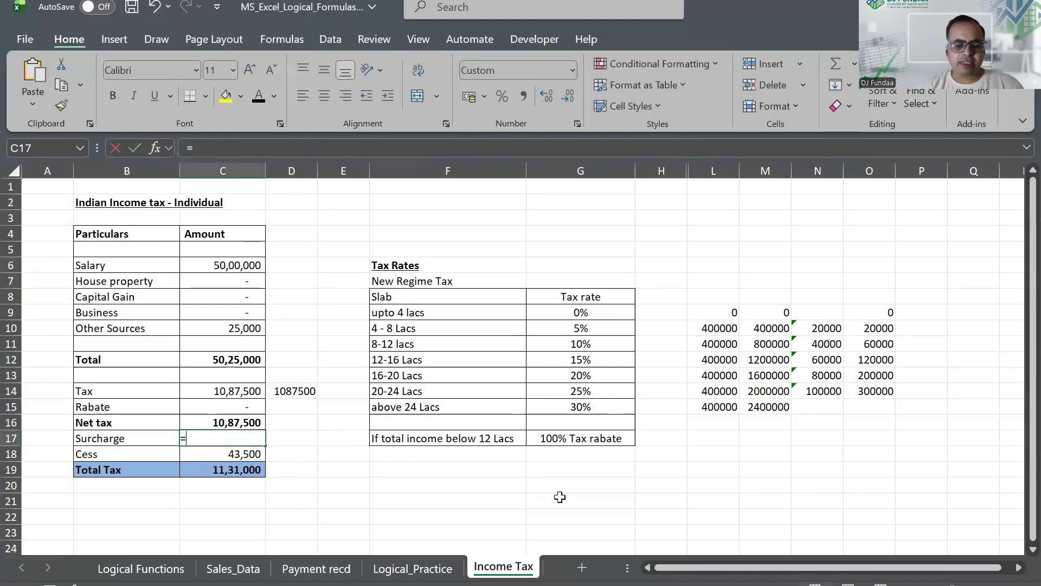
text(if(NOT(C12<5000000))
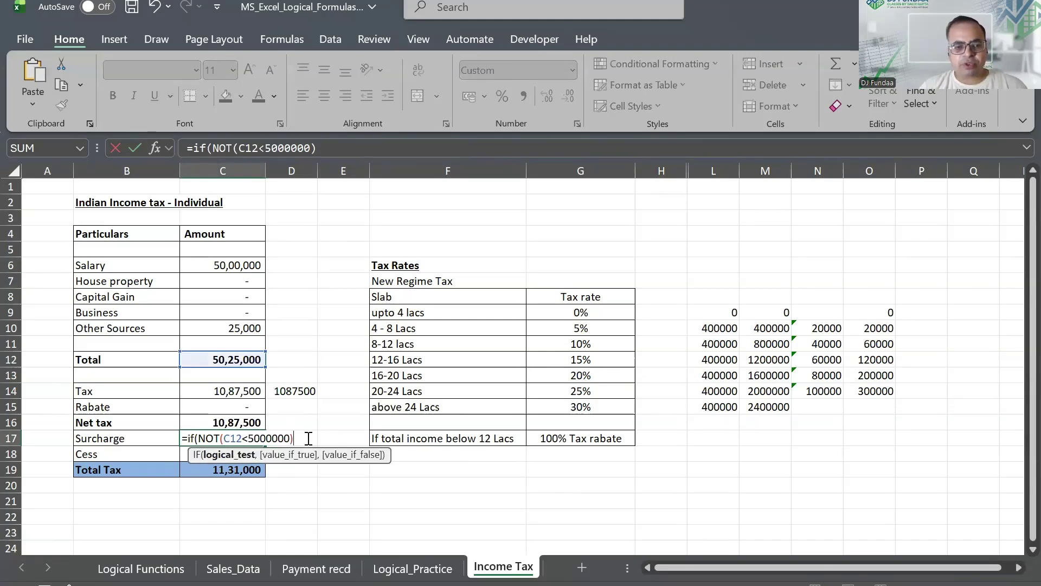
text(,)
click(241, 422)
text(*10%,)
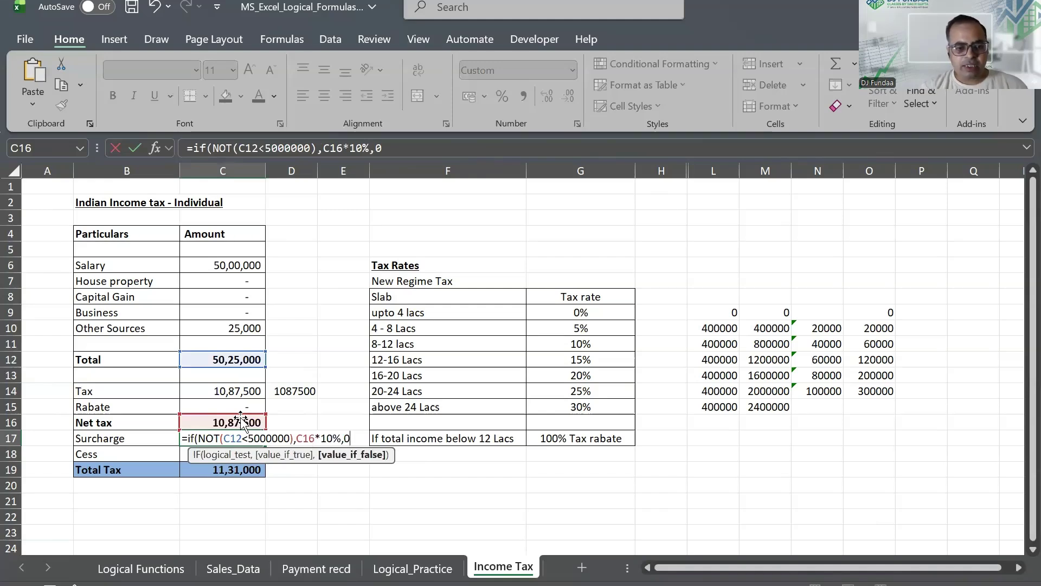
text(0))
key(ctrl+Return)
key(F2)
key(Escape)
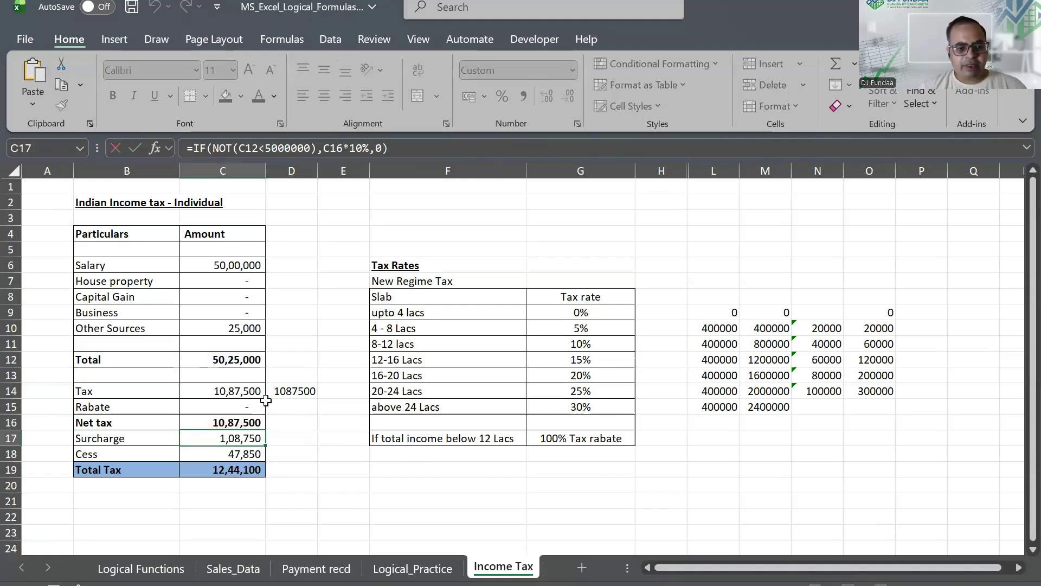
Test a Salary of 5450000 in C6 and review the Surcharge formula in C17
click(253, 360)
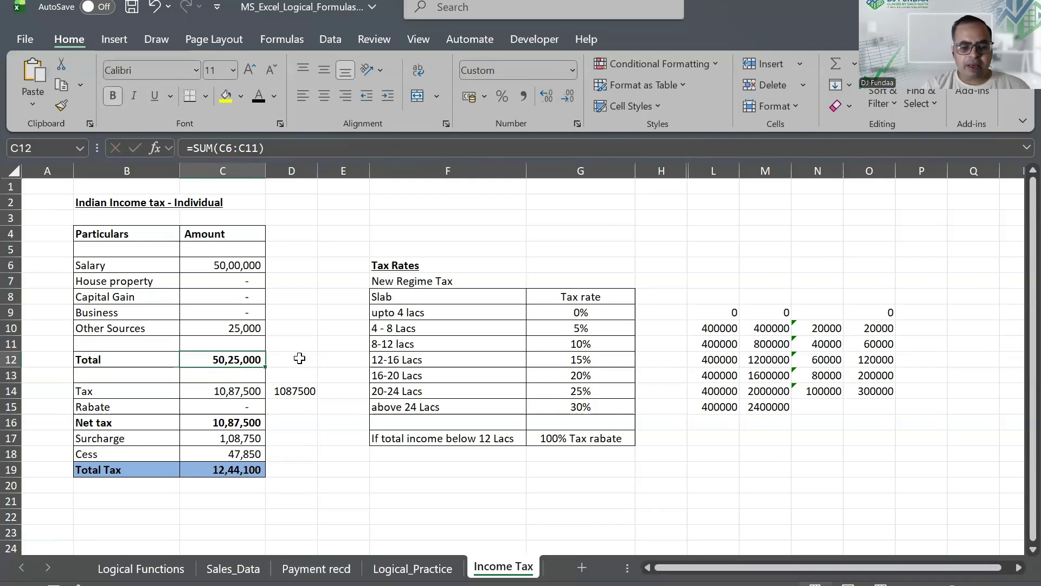
click(215, 262)
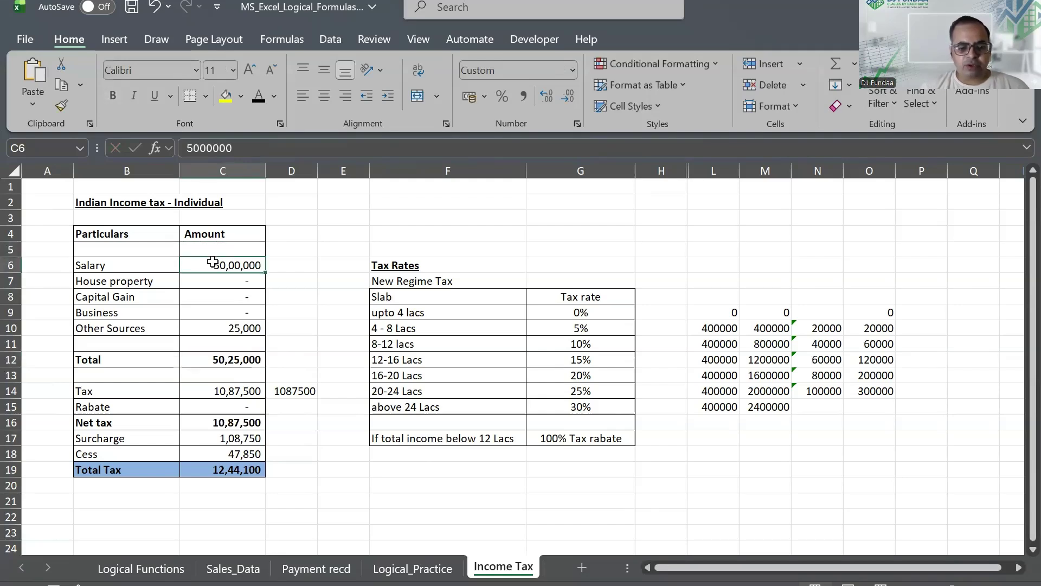
text(54,50,000)
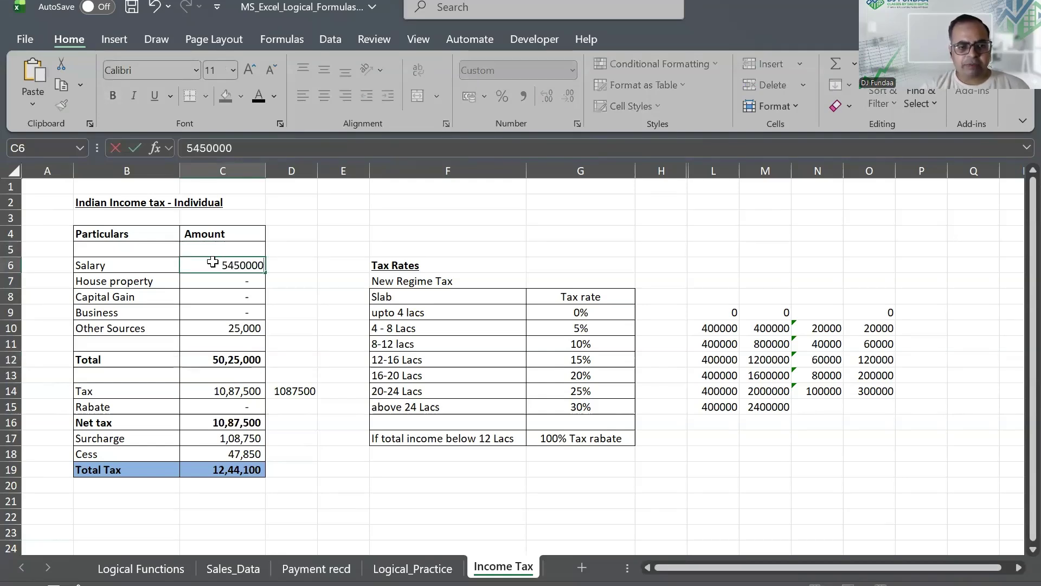
key(Return)
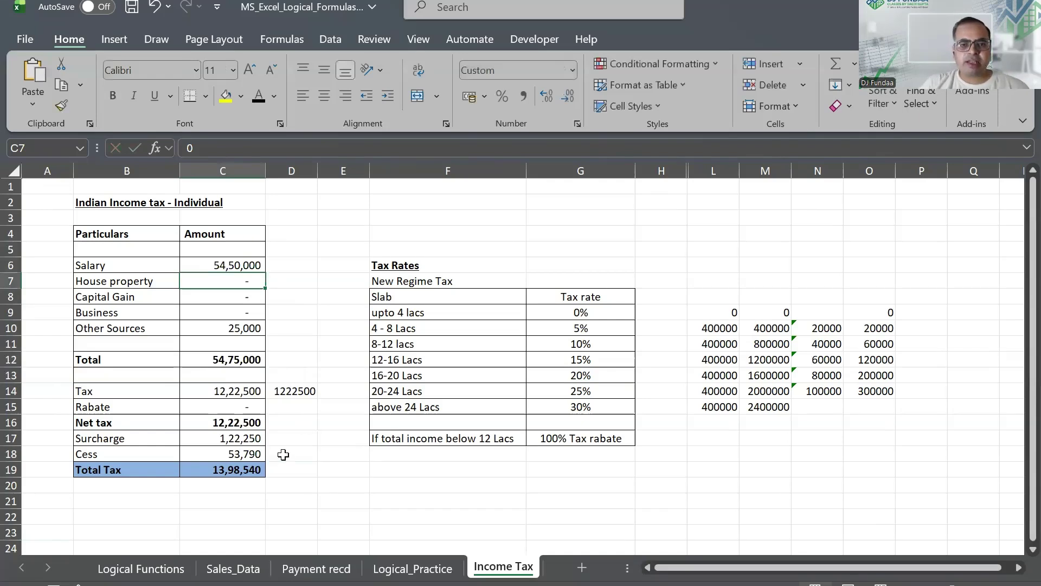
click(260, 438)
key(F2)
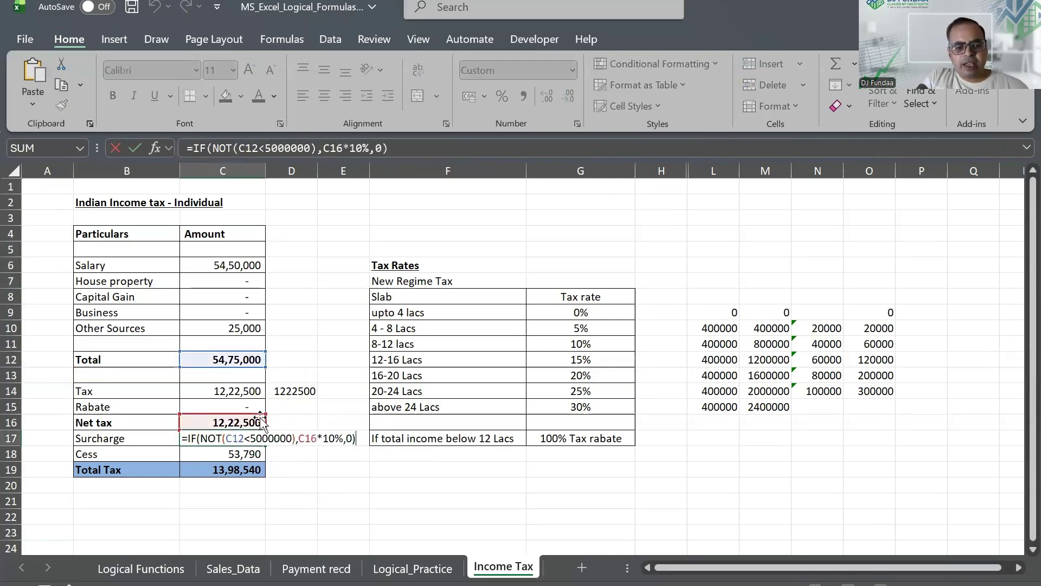
Set the Salary amount in C6 to 4700000, and check the Total in C12 and the Surcharge formula in C17
click(224, 266)
text(4700000)
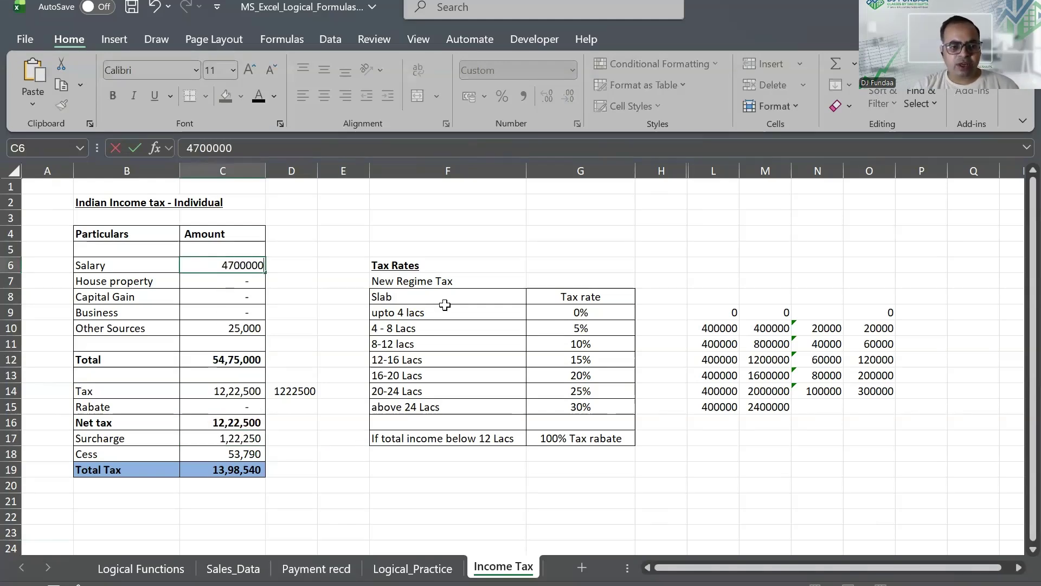
key(Return)
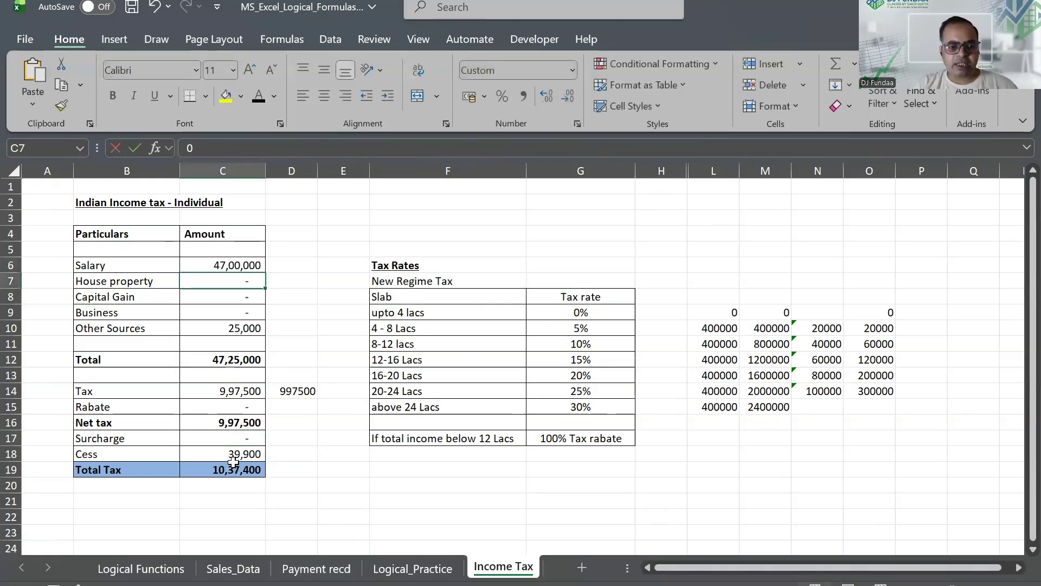
click(235, 360)
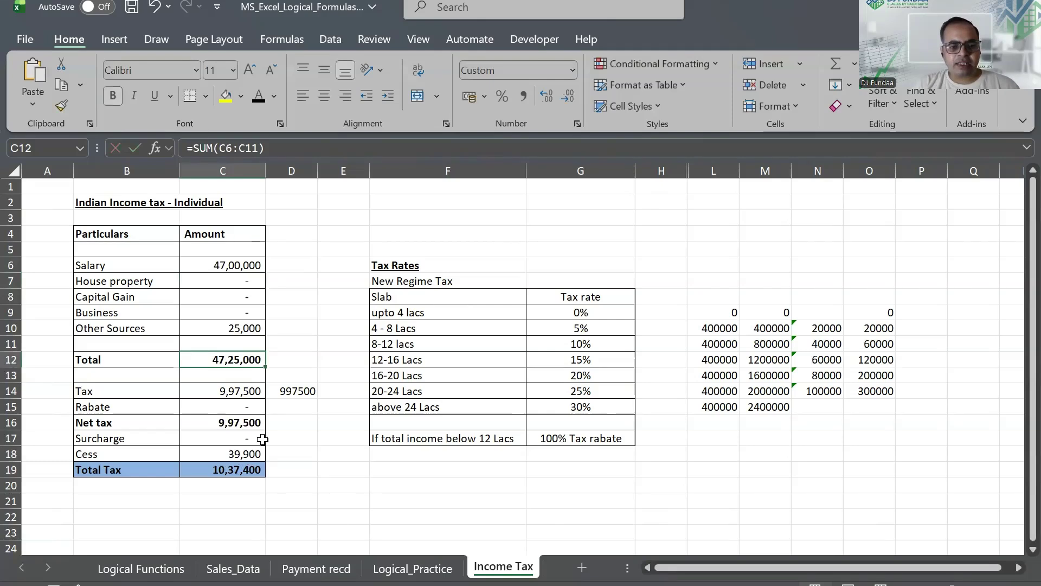
double_click(241, 439)
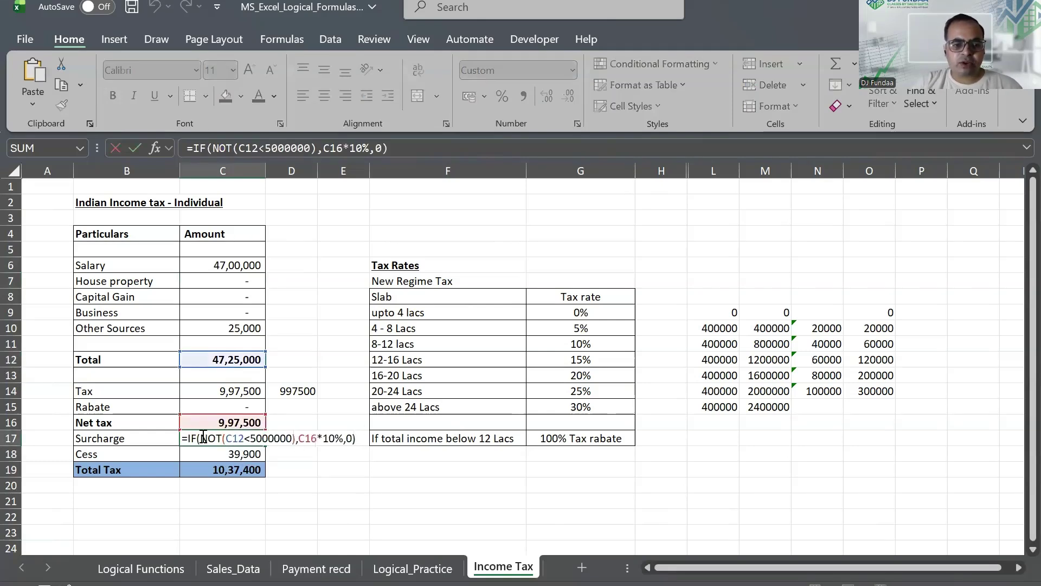
Leave the Surcharge formula in C17 unchanged and hide helper columns L to O beside the tax rates table
key(Escape)
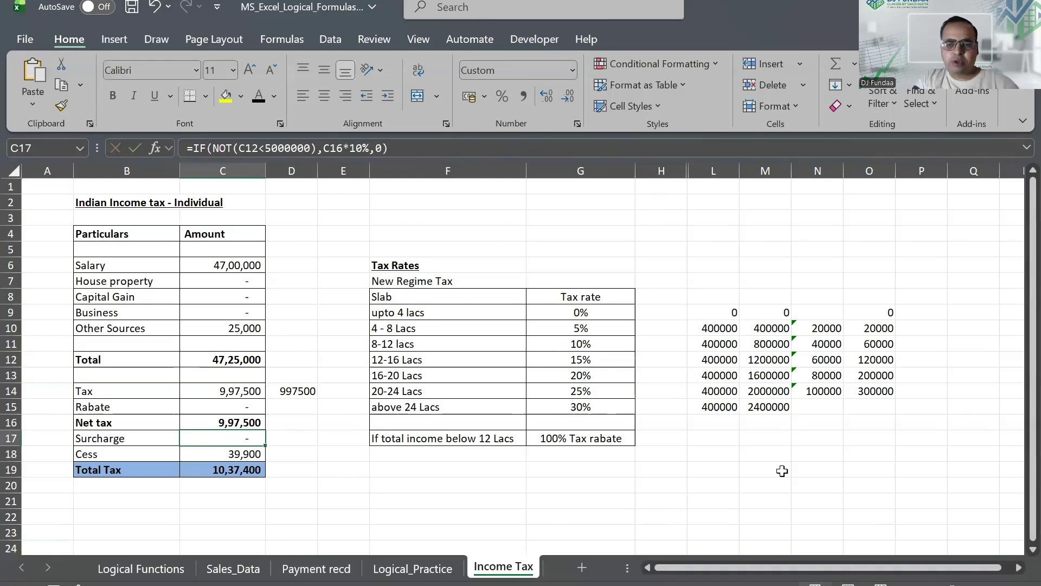
click(587, 359)
drag(726, 302, 895, 342)
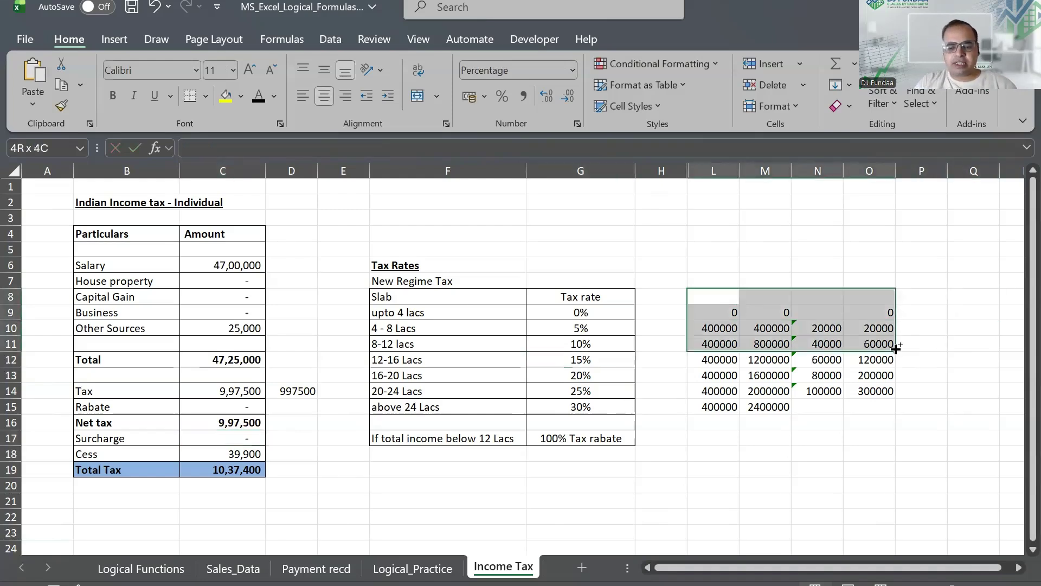
key(ctrl+0)
click(612, 381)
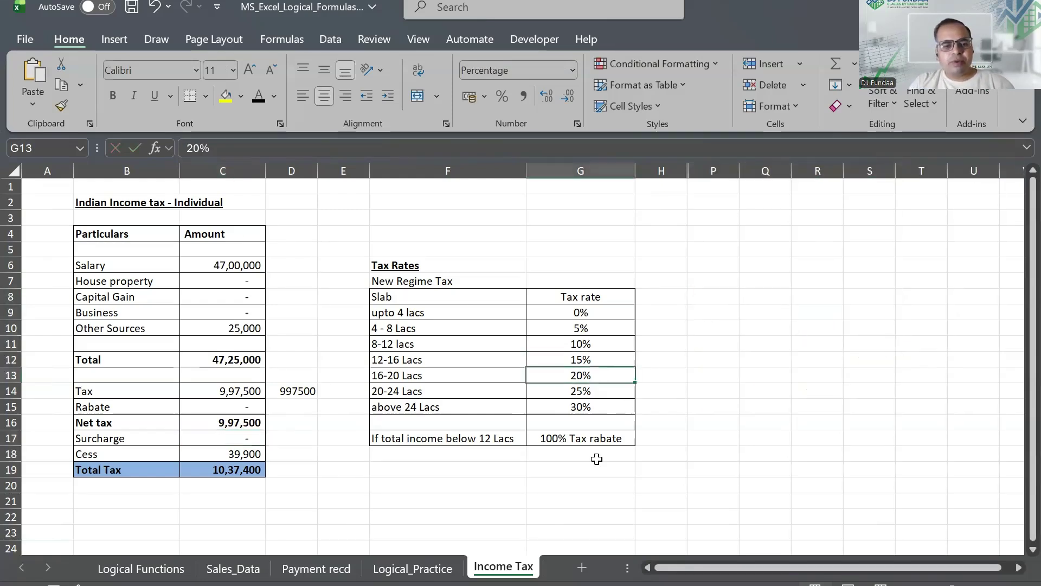
Review the list of functions from AND to IFERROR on the Logical Functions sheet
click(149, 567)
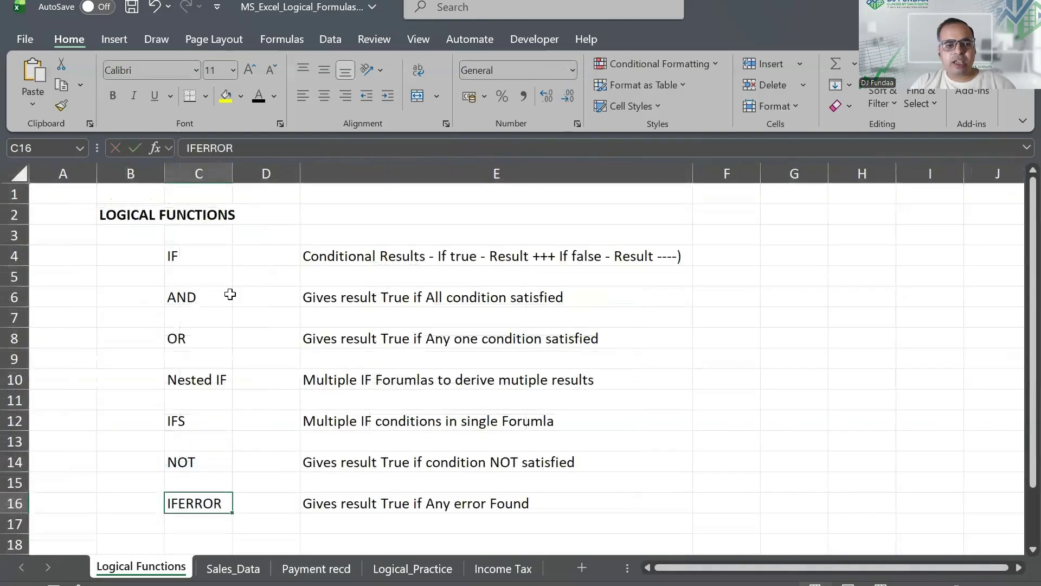
drag(226, 275, 227, 504)
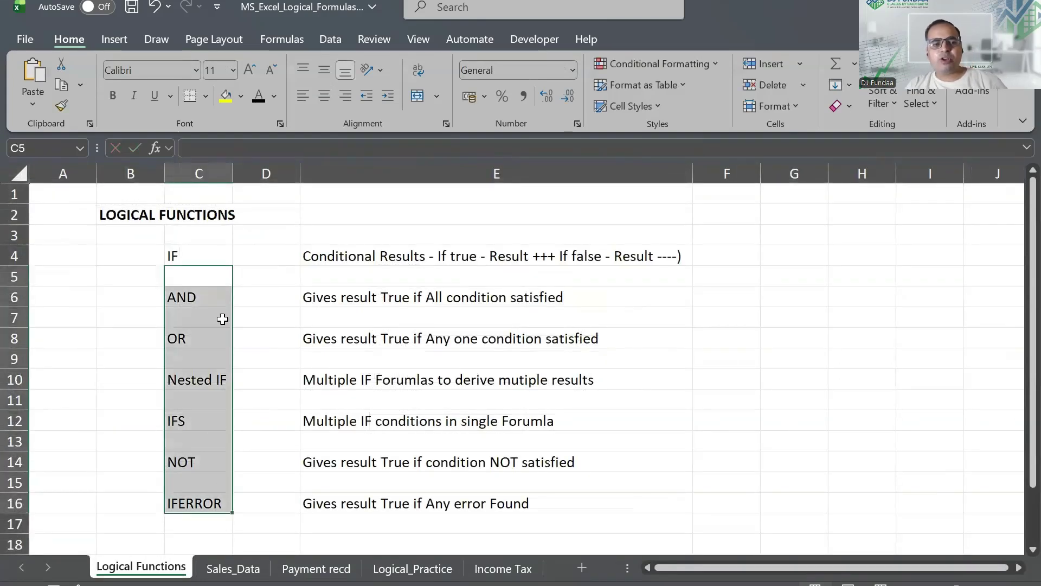
click(227, 276)
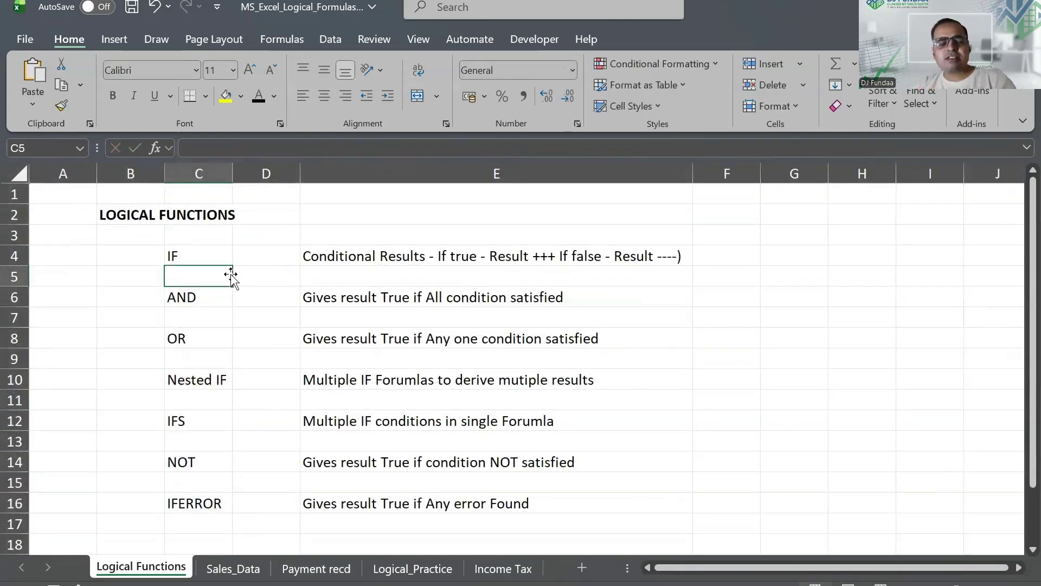